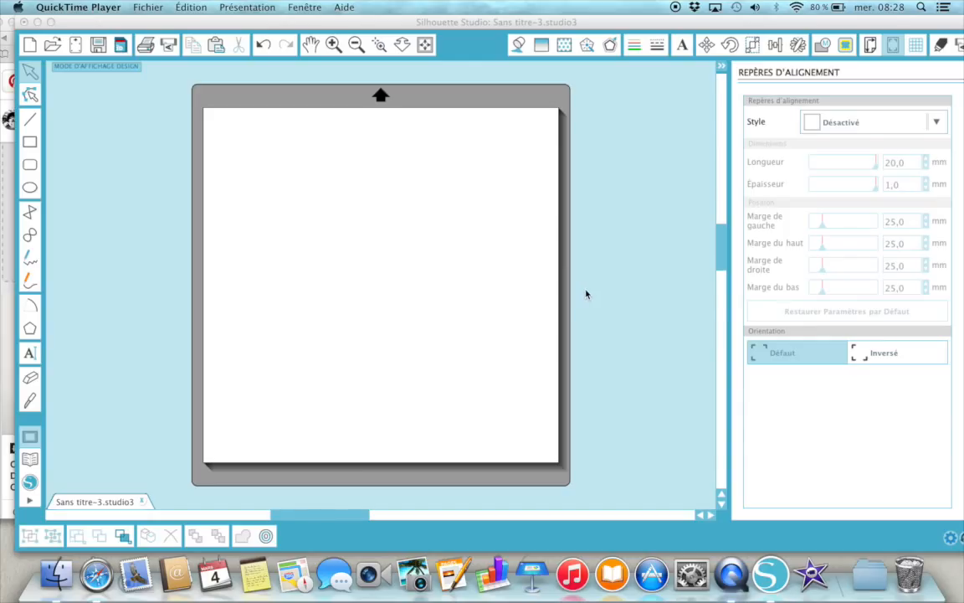
- Set the design page size to "Imprimante actuelle" and show both the print border and the cut border
click(870, 46)
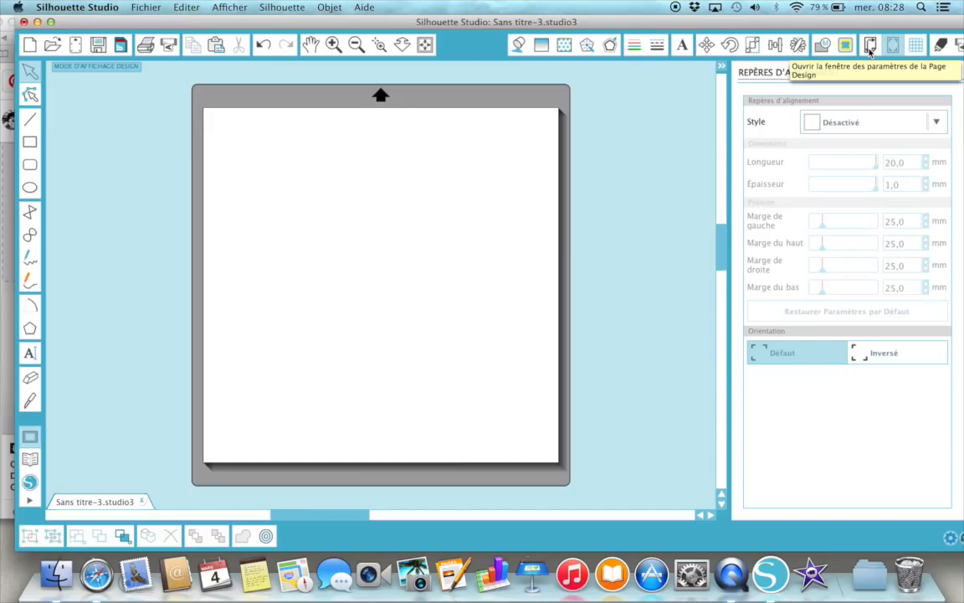
click(870, 47)
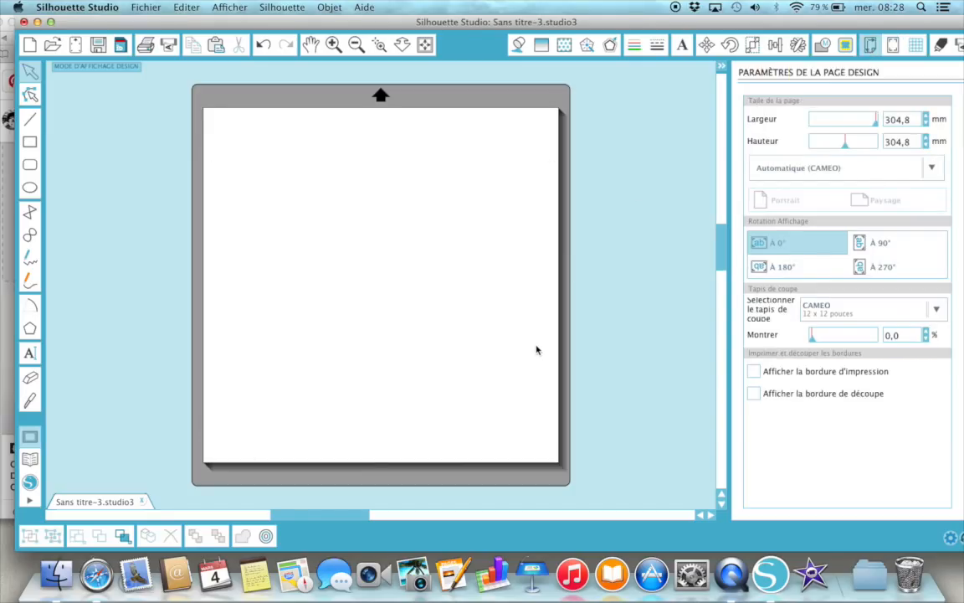
click(932, 170)
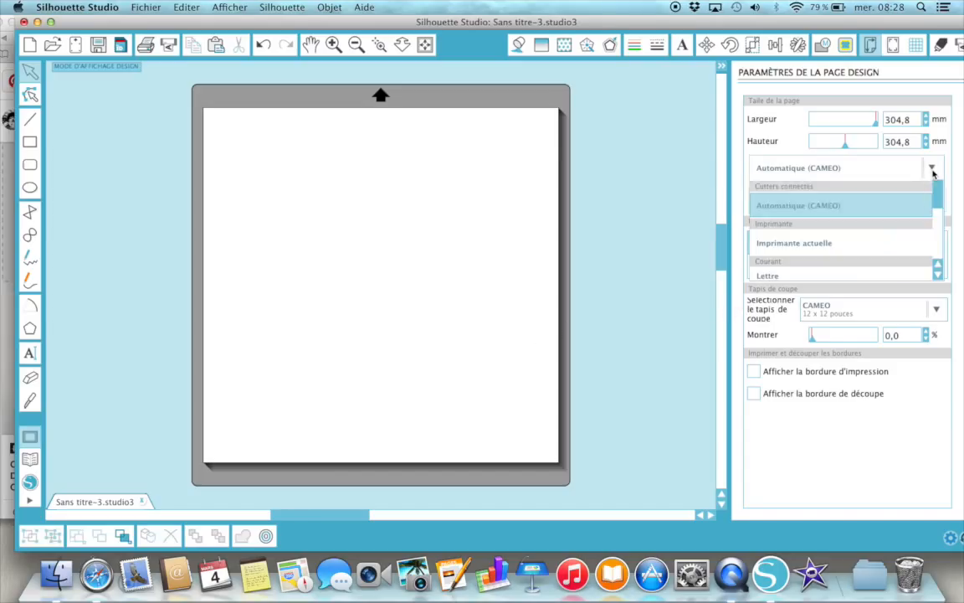
click(867, 244)
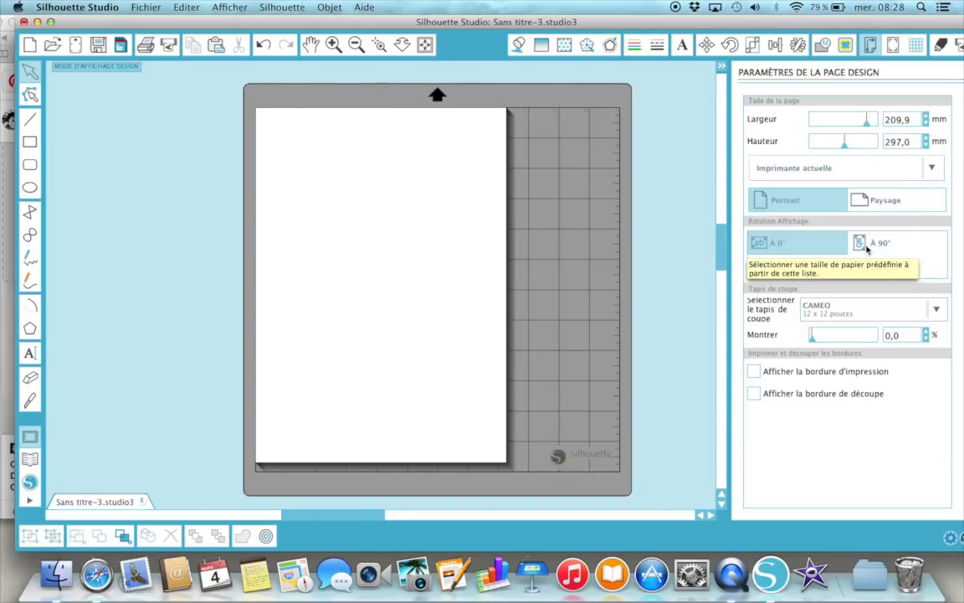
click(753, 372)
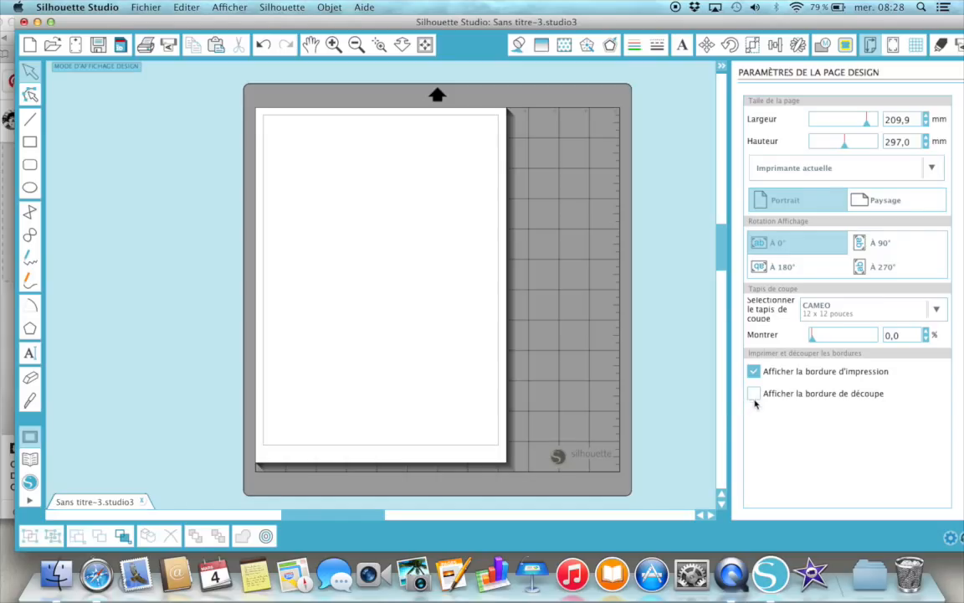
click(754, 394)
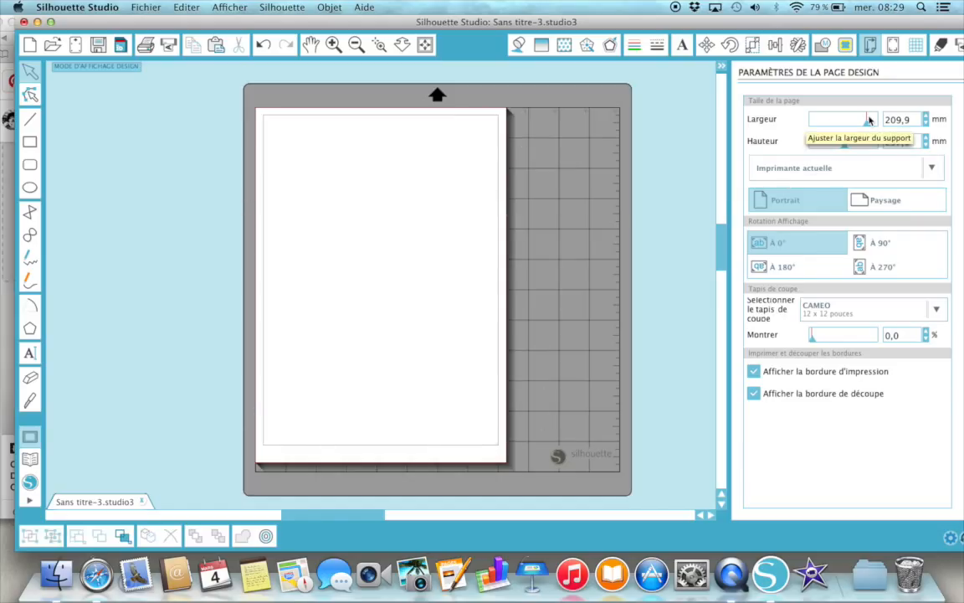
- Enable registration marks on the page with the style "Type 1 (CAMEO, Portrait)"
click(893, 52)
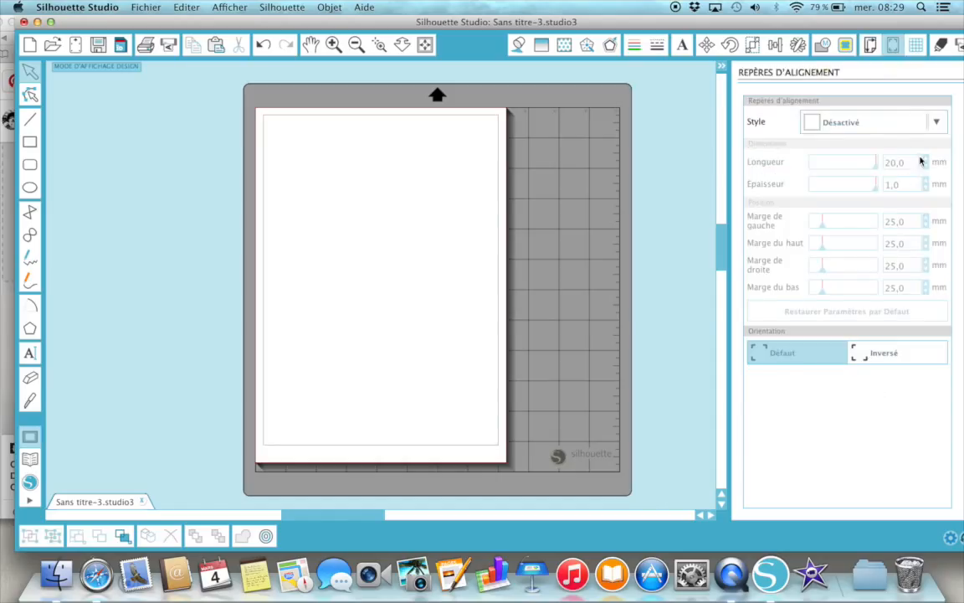
click(936, 122)
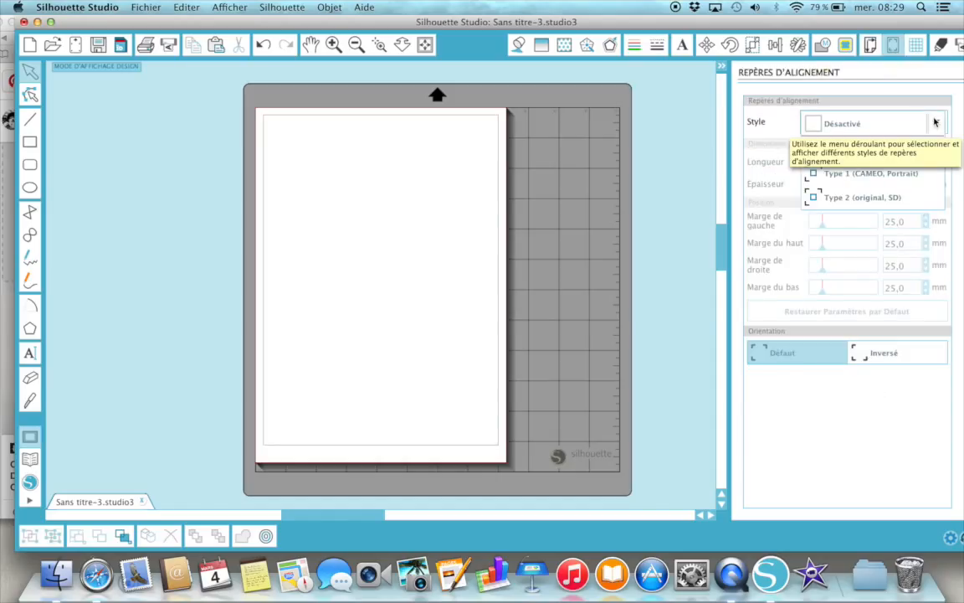
click(856, 174)
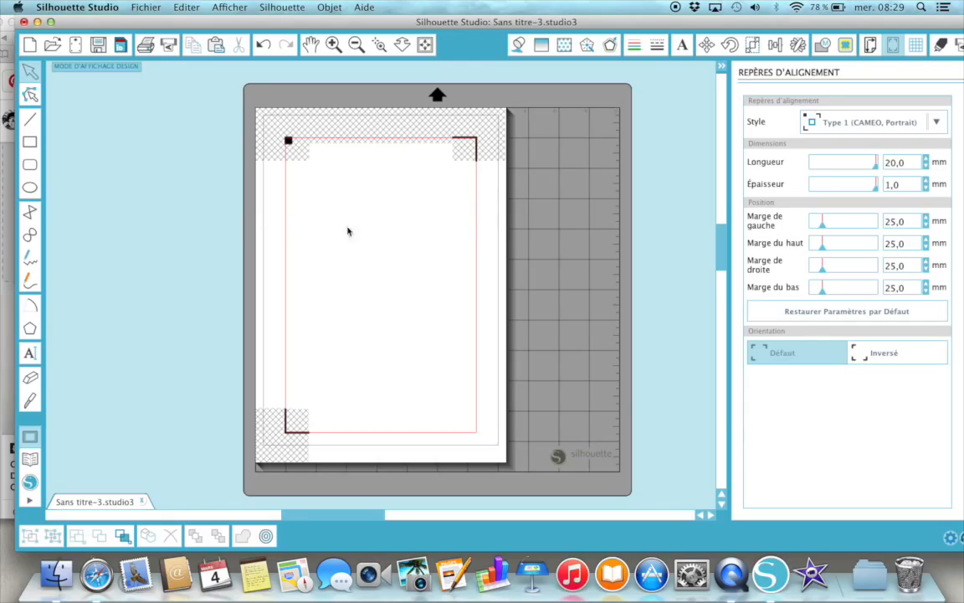
- Reduce the left margin of the registration marks to 13.6 mm
click(926, 225)
click(925, 225)
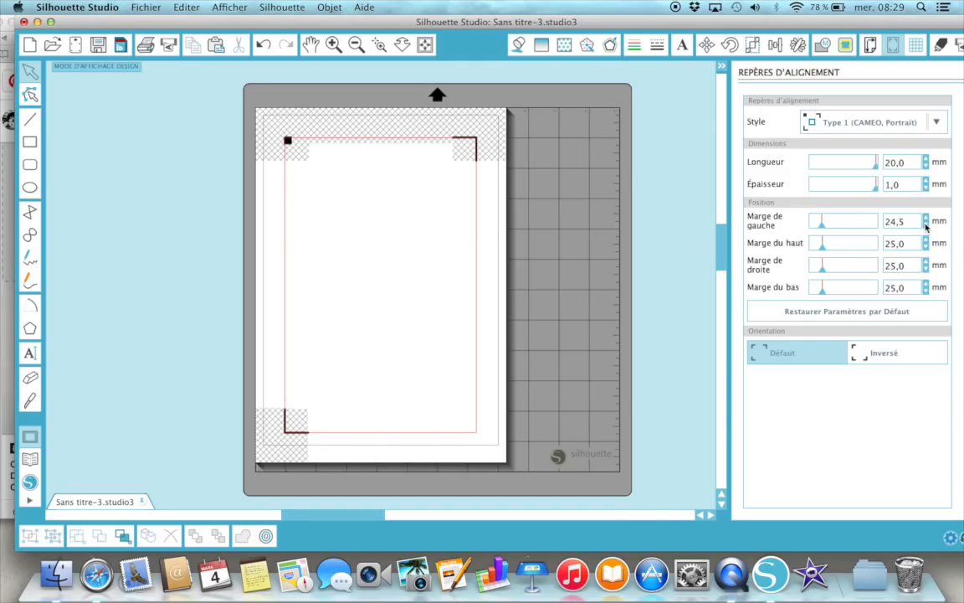
click(926, 225)
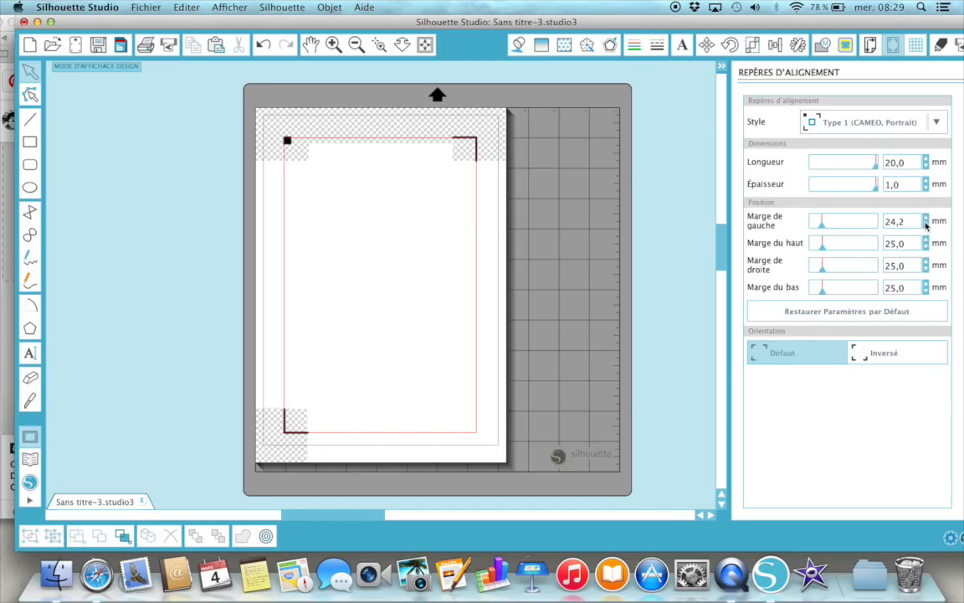
click(926, 224)
click(926, 224)
click(926, 224)
click(925, 225)
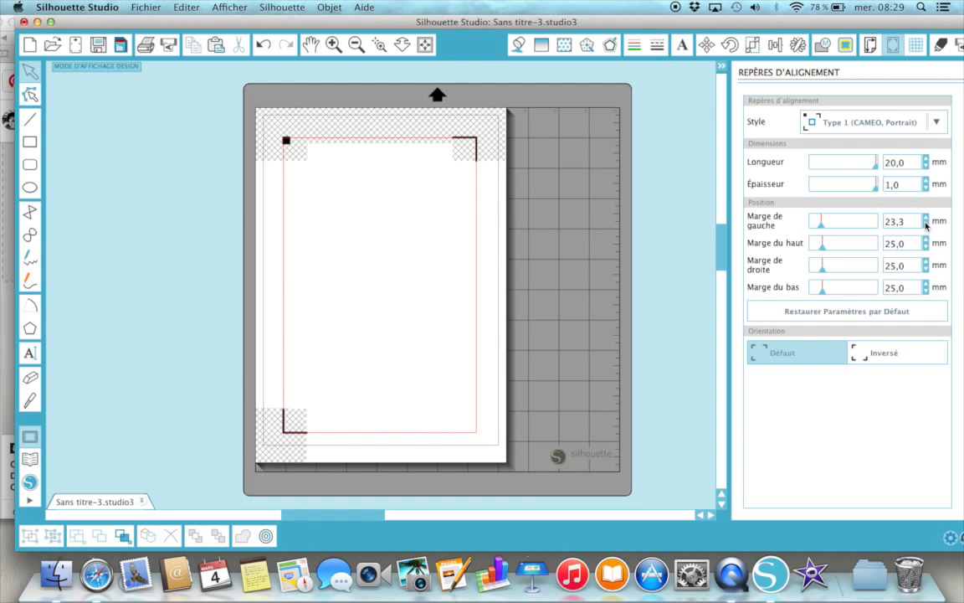
click(926, 224)
click(926, 224)
click(926, 224)
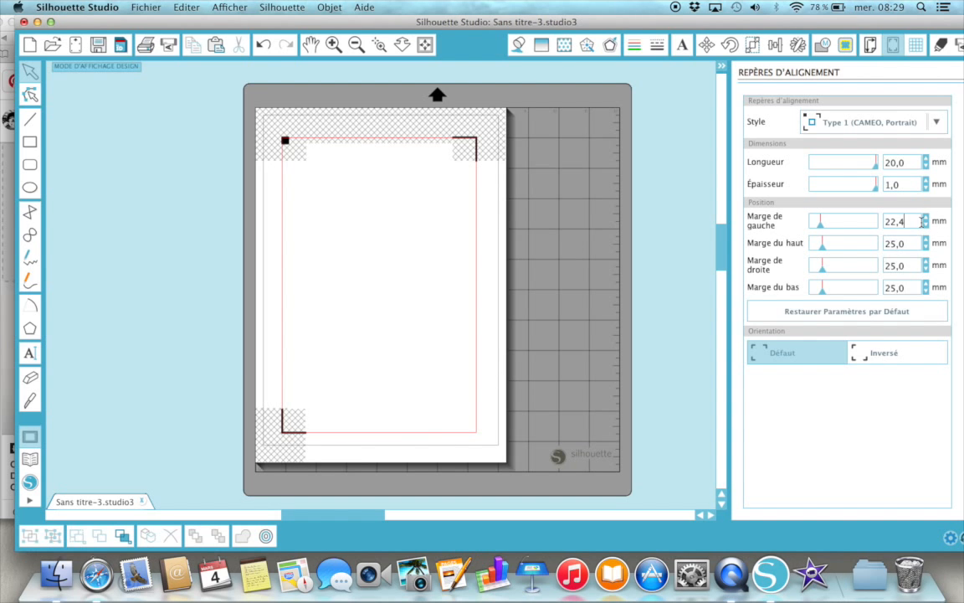
click(926, 224)
click(926, 224)
click(926, 224)
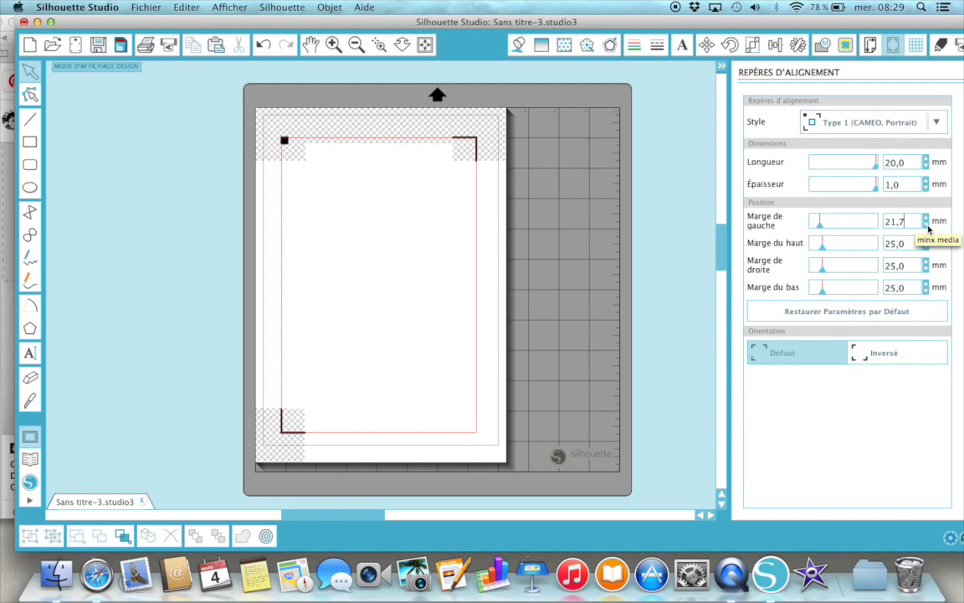
click(926, 224)
click(926, 224)
click(926, 225)
click(926, 225)
click(926, 224)
click(926, 224)
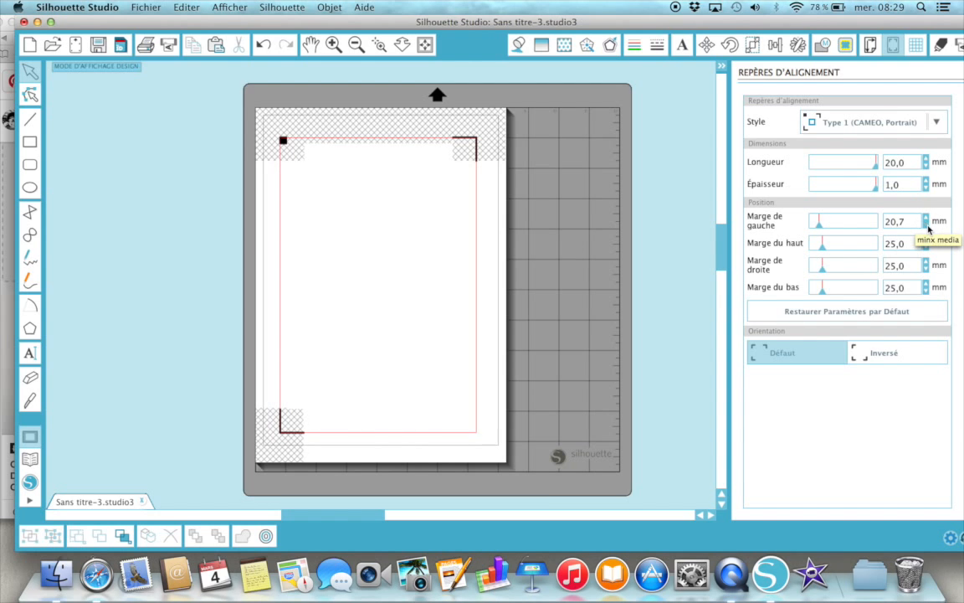
click(927, 224)
click(926, 225)
click(925, 224)
click(925, 224)
click(923, 222)
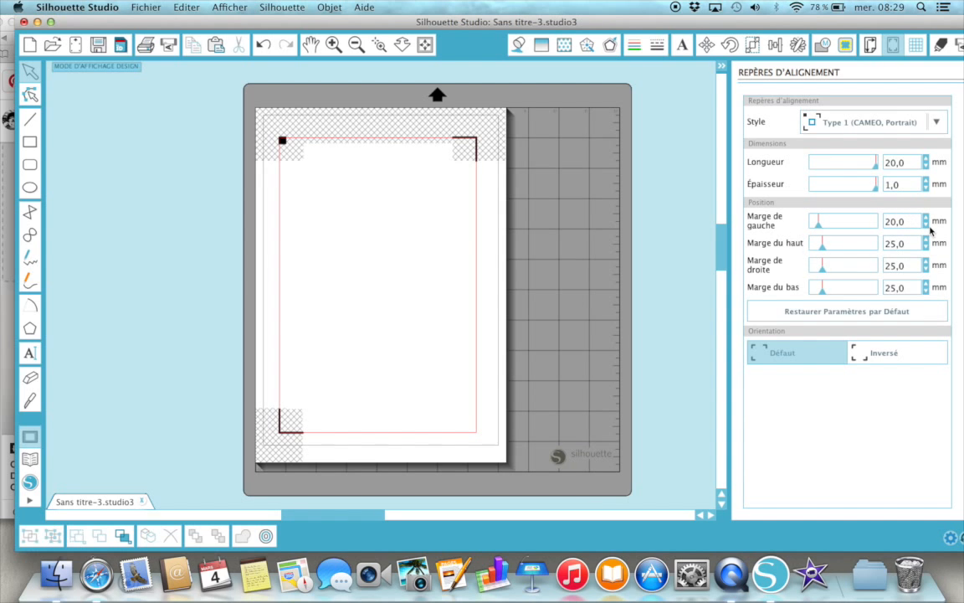
click(926, 224)
click(926, 225)
click(926, 225)
click(926, 225)
click(926, 224)
click(927, 225)
click(926, 225)
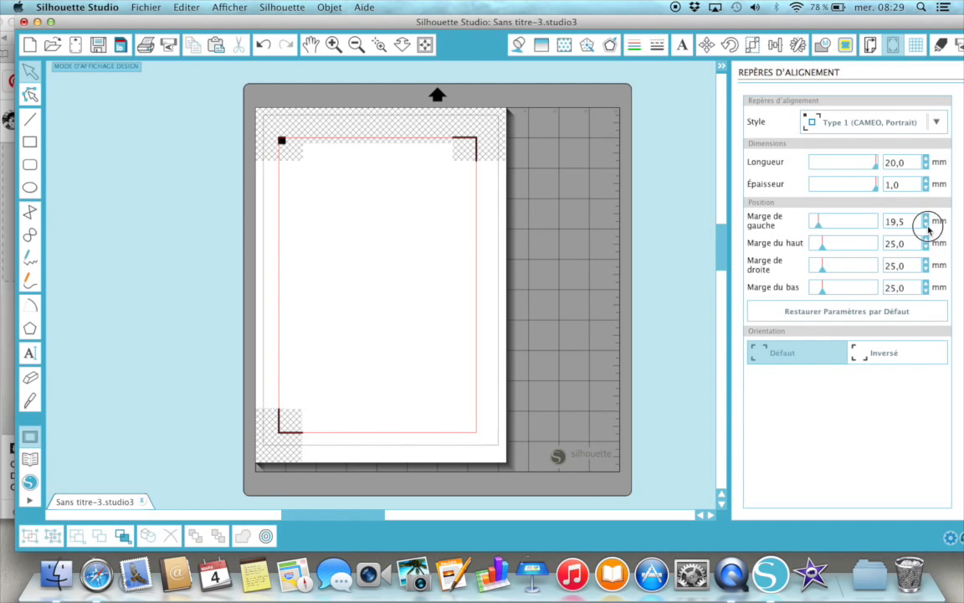
click(926, 225)
click(926, 225)
click(927, 224)
click(927, 225)
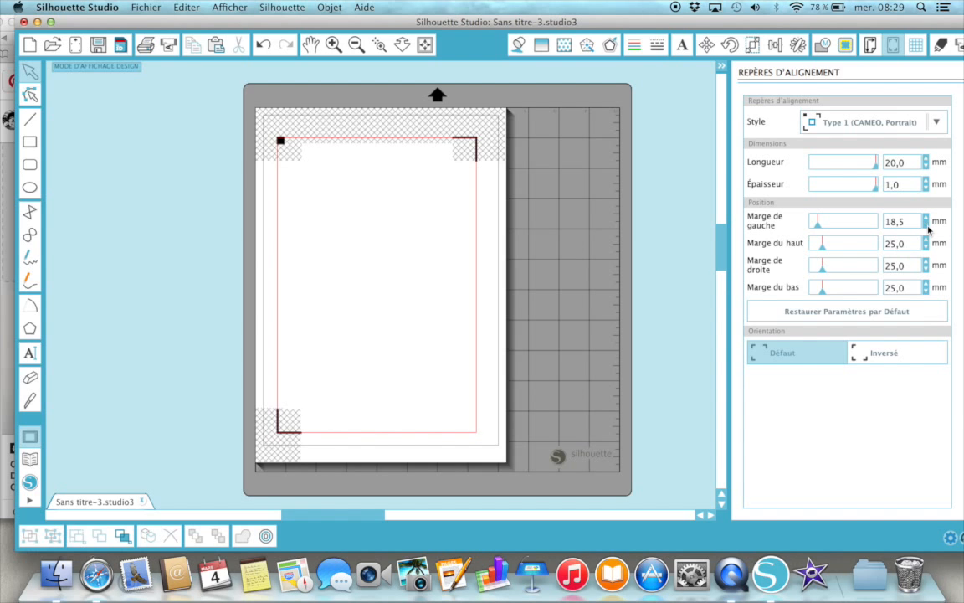
click(927, 225)
click(927, 224)
click(926, 224)
click(926, 224)
click(927, 225)
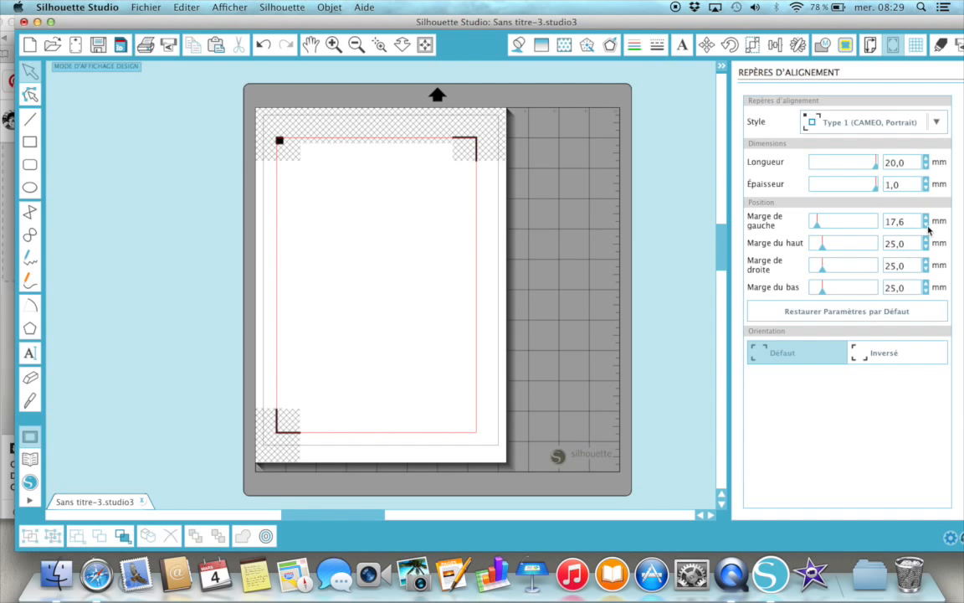
click(927, 226)
click(927, 226)
click(927, 226)
click(927, 226)
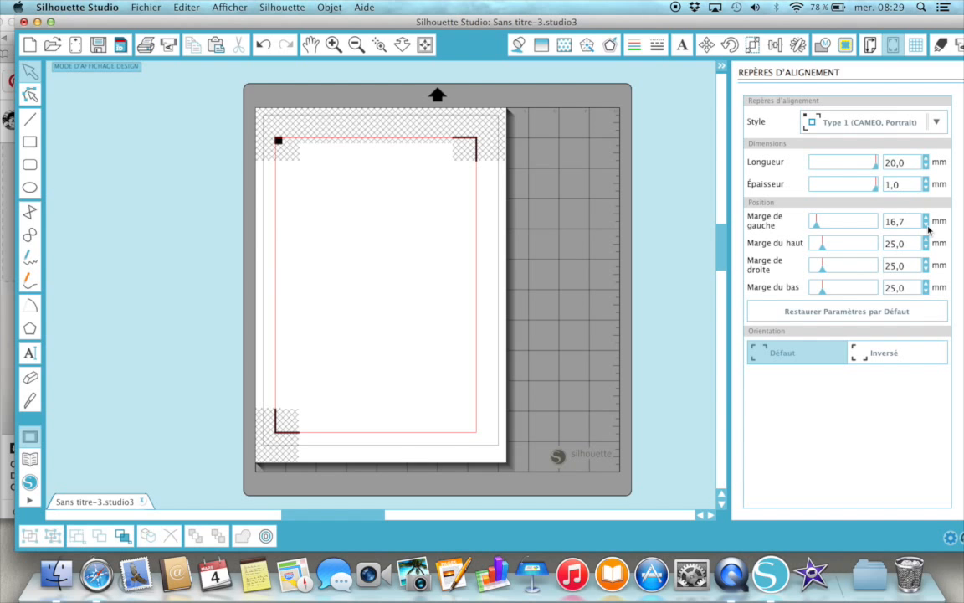
click(927, 226)
click(927, 226)
click(927, 226)
click(927, 226)
click(927, 226)
click(927, 226)
click(927, 226)
click(928, 226)
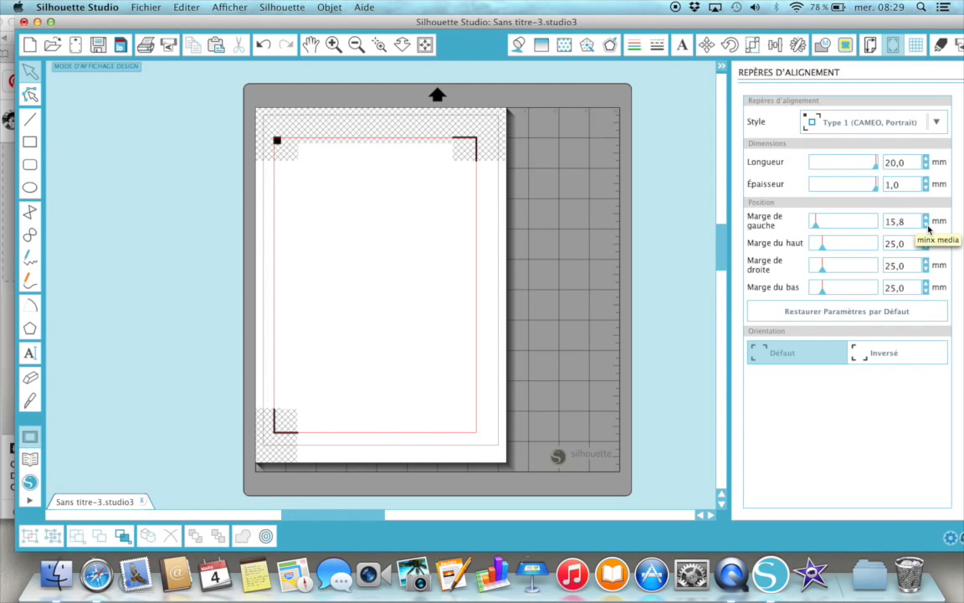
double_click(927, 226)
click(927, 226)
double_click(927, 226)
click(928, 226)
double_click(927, 226)
click(927, 226)
click(927, 226)
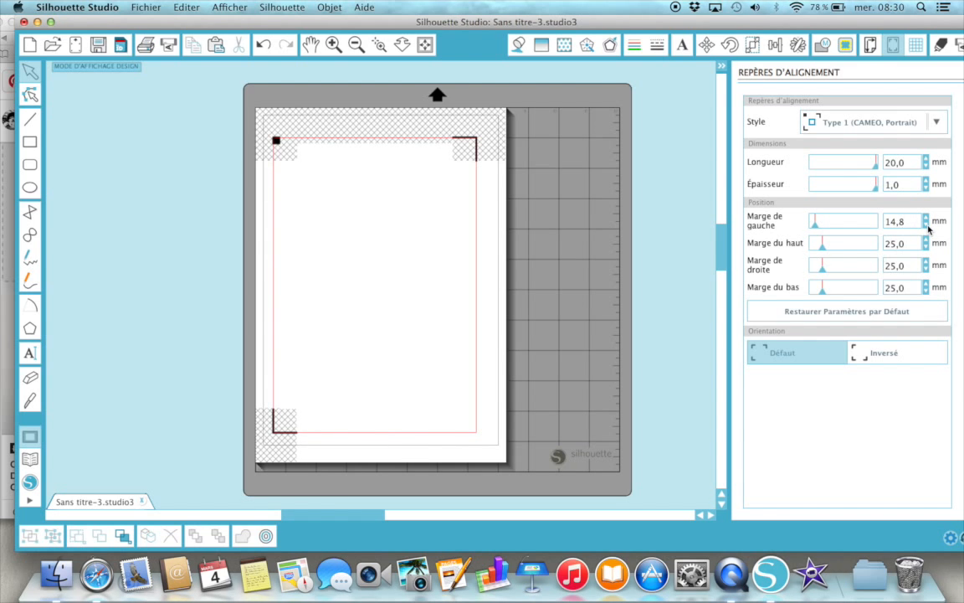
double_click(927, 226)
double_click(928, 226)
click(927, 226)
click(927, 226)
double_click(927, 226)
click(927, 226)
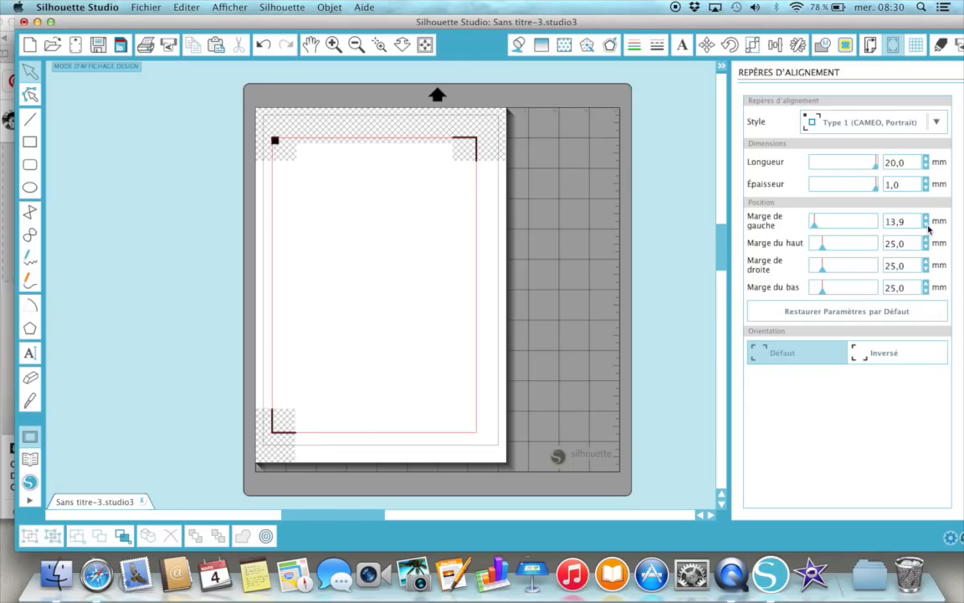
click(928, 226)
click(927, 226)
click(927, 226)
click(927, 263)
click(926, 263)
click(926, 262)
click(927, 263)
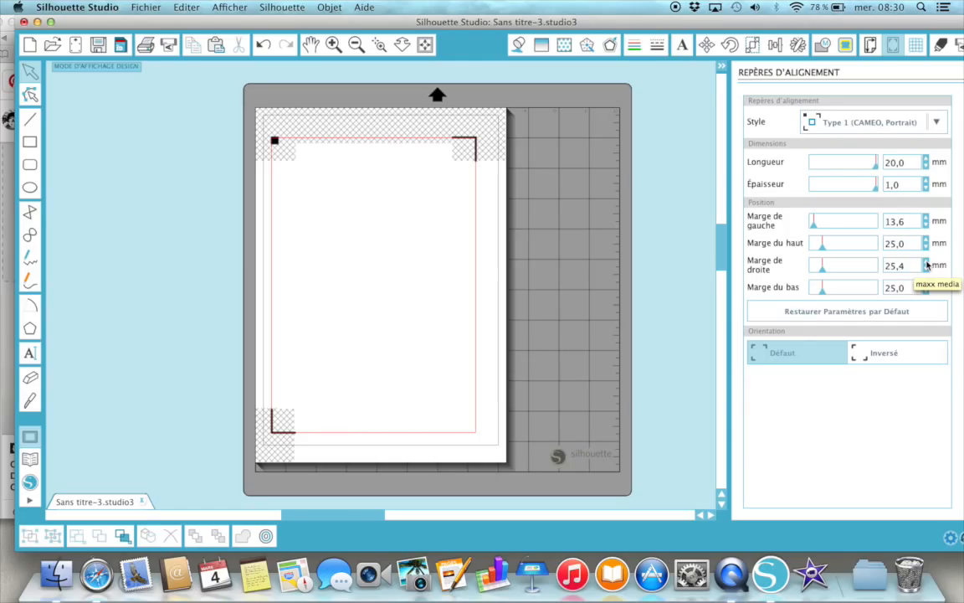
click(926, 262)
click(926, 262)
click(926, 263)
click(927, 262)
click(927, 262)
click(926, 263)
click(926, 262)
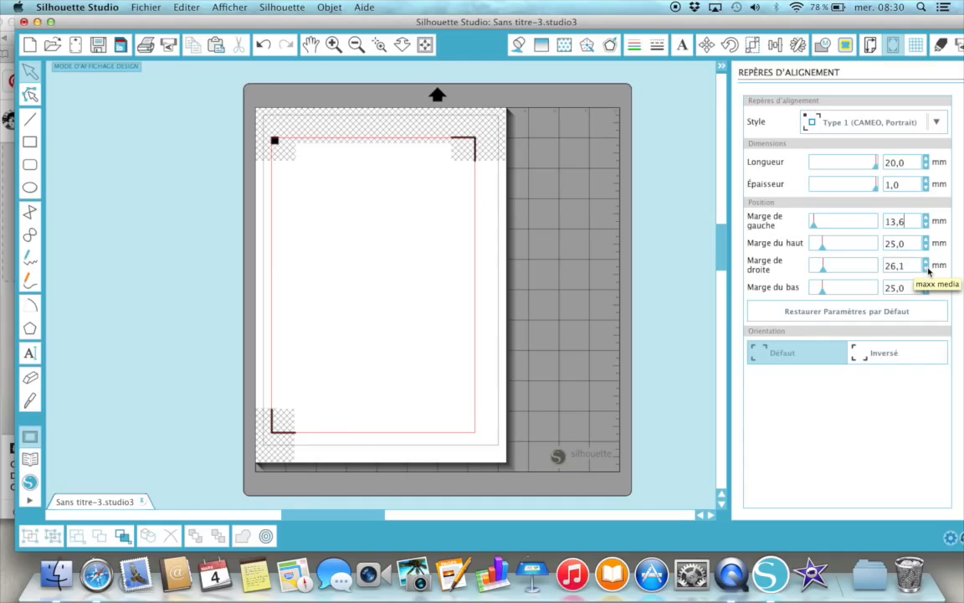
- Reduce the right margin of the registration marks to 16.6 mm
click(926, 269)
click(927, 269)
click(927, 269)
click(927, 269)
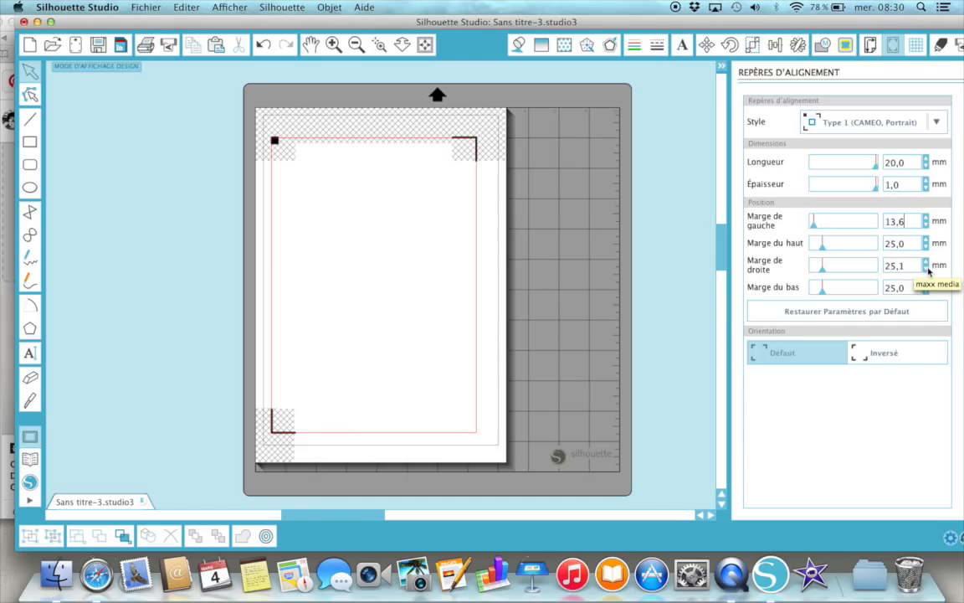
click(926, 269)
click(926, 268)
click(926, 269)
click(927, 268)
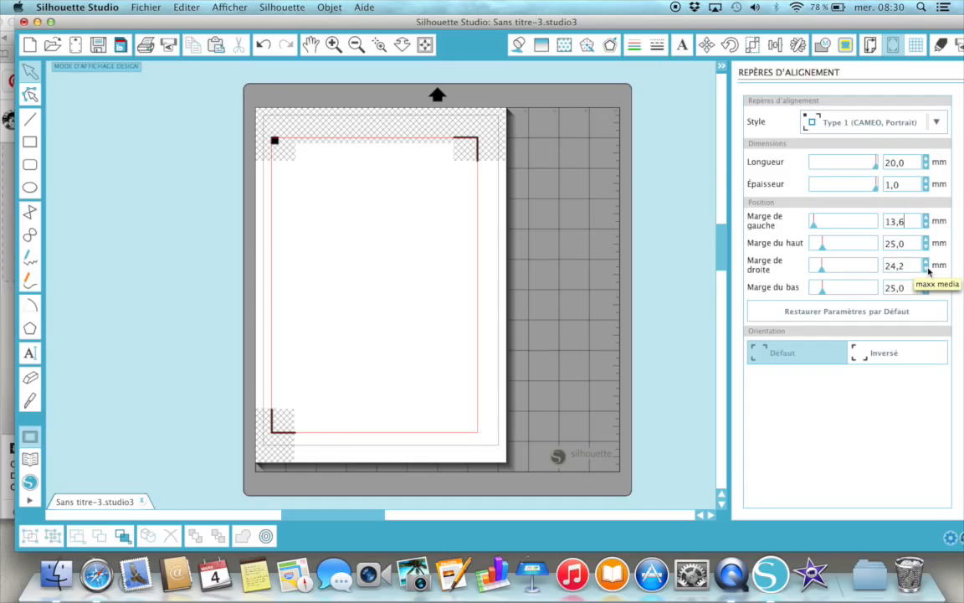
click(926, 268)
click(927, 268)
click(927, 268)
click(926, 269)
click(926, 269)
click(927, 269)
click(926, 269)
click(926, 269)
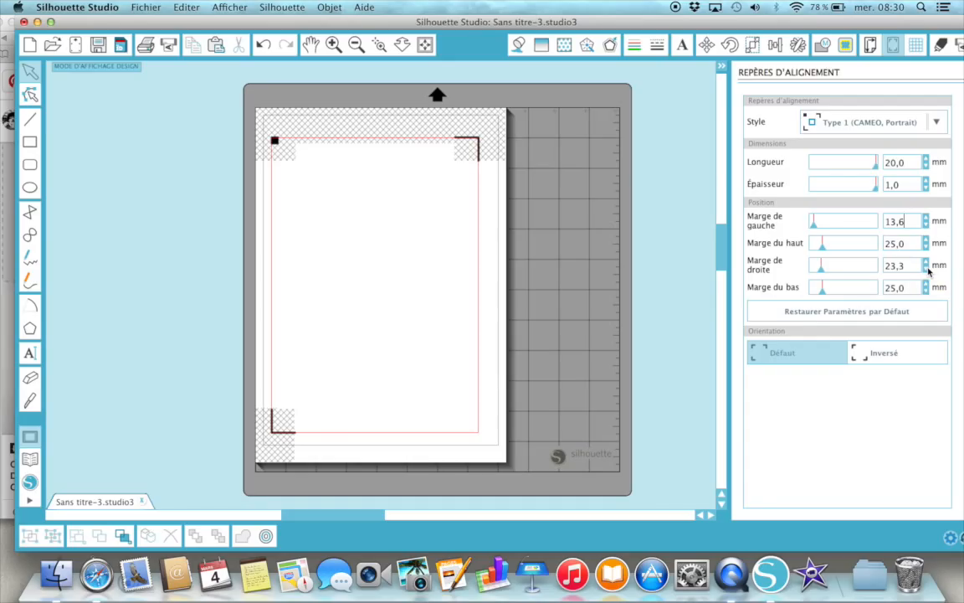
click(927, 269)
click(927, 269)
click(927, 269)
click(927, 269)
click(927, 269)
click(927, 269)
click(927, 269)
click(927, 269)
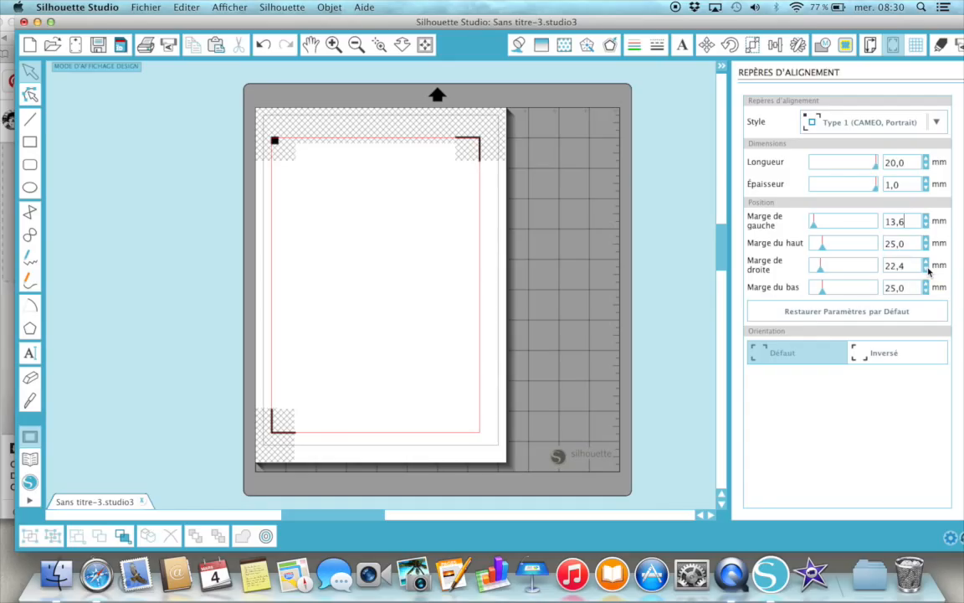
click(927, 269)
click(926, 269)
click(927, 268)
click(927, 269)
click(926, 268)
click(926, 269)
click(926, 268)
click(927, 269)
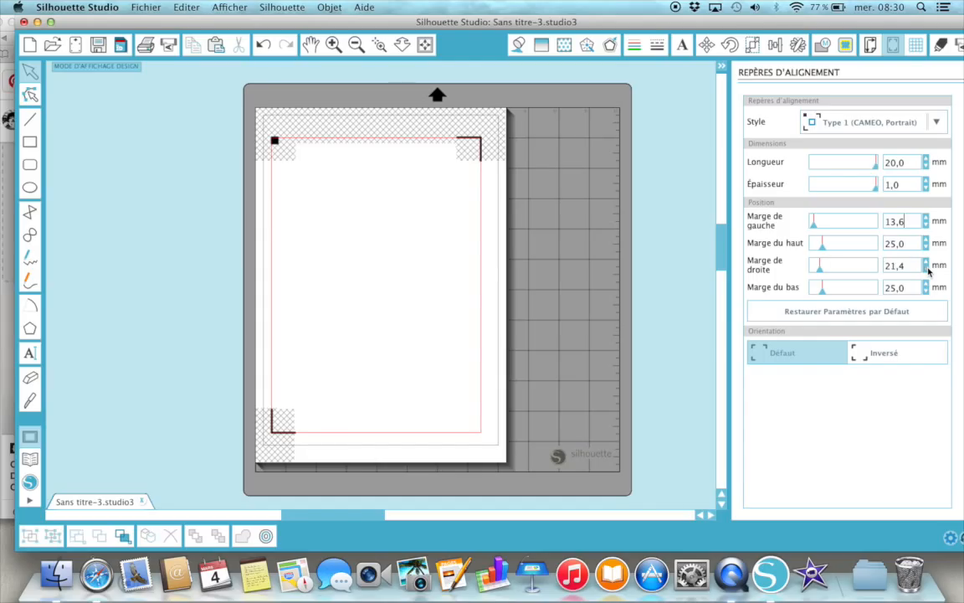
click(927, 269)
click(927, 269)
click(926, 269)
click(927, 269)
click(926, 269)
click(927, 269)
click(926, 269)
click(926, 269)
click(927, 268)
click(926, 269)
click(927, 269)
click(926, 269)
click(926, 269)
click(926, 269)
click(927, 269)
click(927, 268)
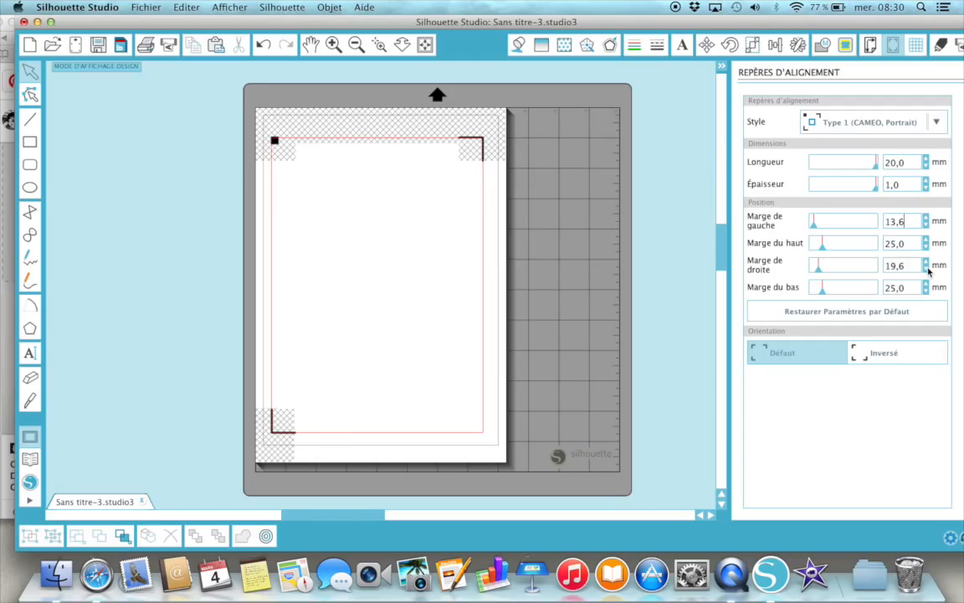
click(926, 268)
click(927, 269)
click(927, 269)
click(926, 268)
click(927, 269)
click(927, 268)
click(927, 268)
click(926, 269)
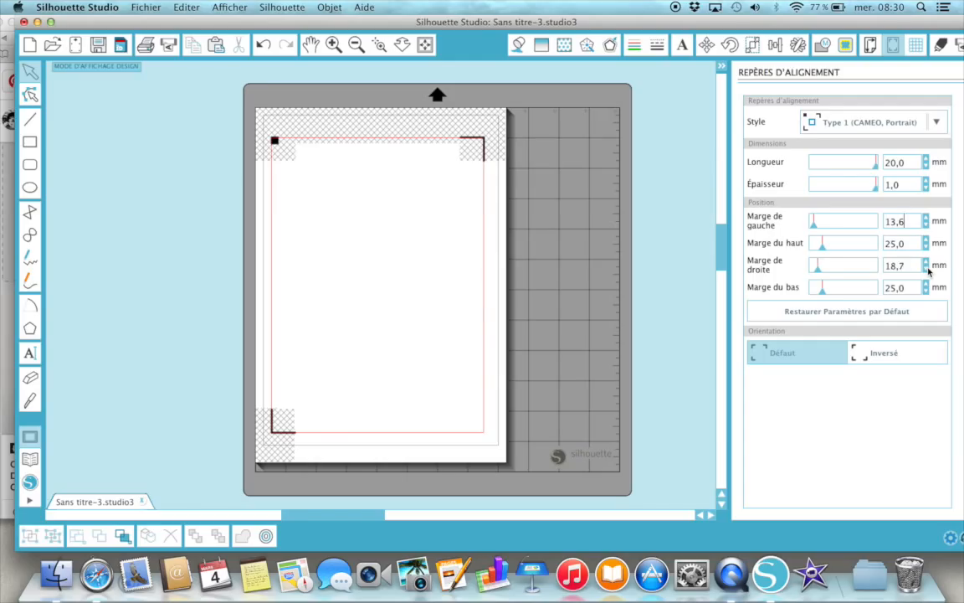
click(926, 269)
click(927, 269)
click(926, 269)
click(926, 269)
click(926, 268)
click(926, 268)
click(926, 269)
click(926, 269)
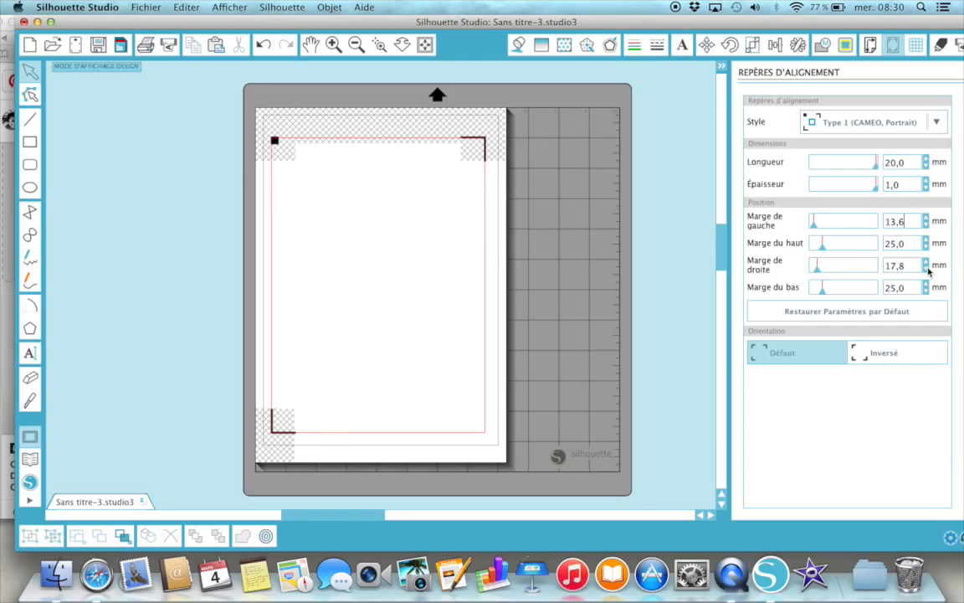
click(926, 268)
click(927, 269)
click(927, 268)
click(926, 269)
click(926, 268)
click(926, 269)
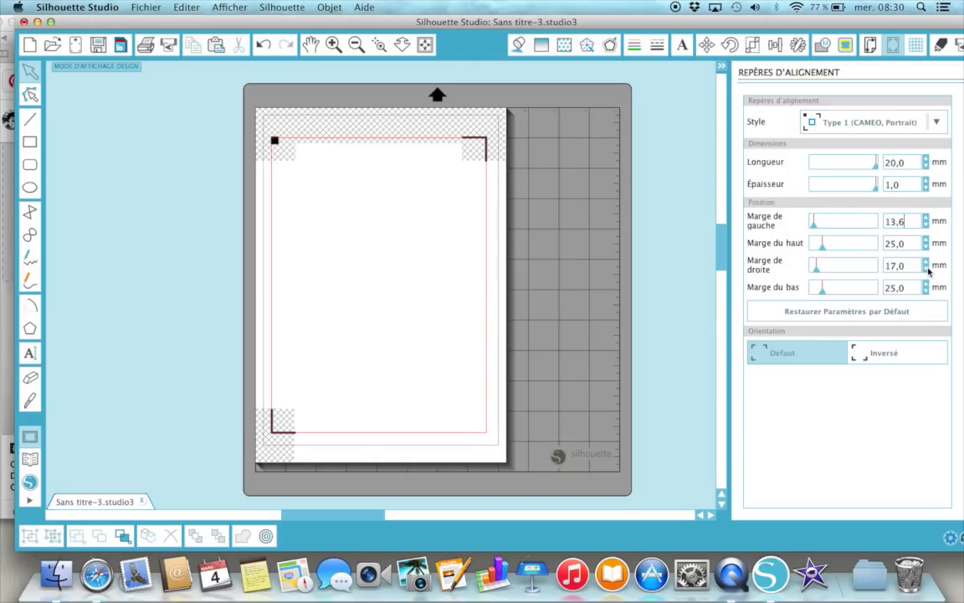
click(926, 269)
click(926, 268)
click(927, 268)
click(926, 268)
- Draw a circle about 34 mm in diameter in the upper-left part of the page's cutting area and select it
click(33, 193)
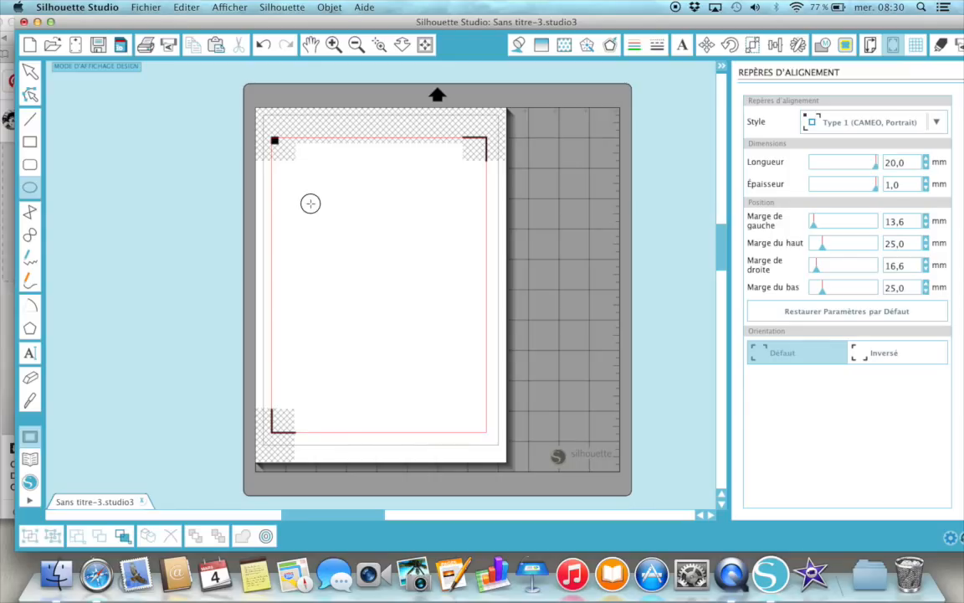
drag(310, 204, 351, 244)
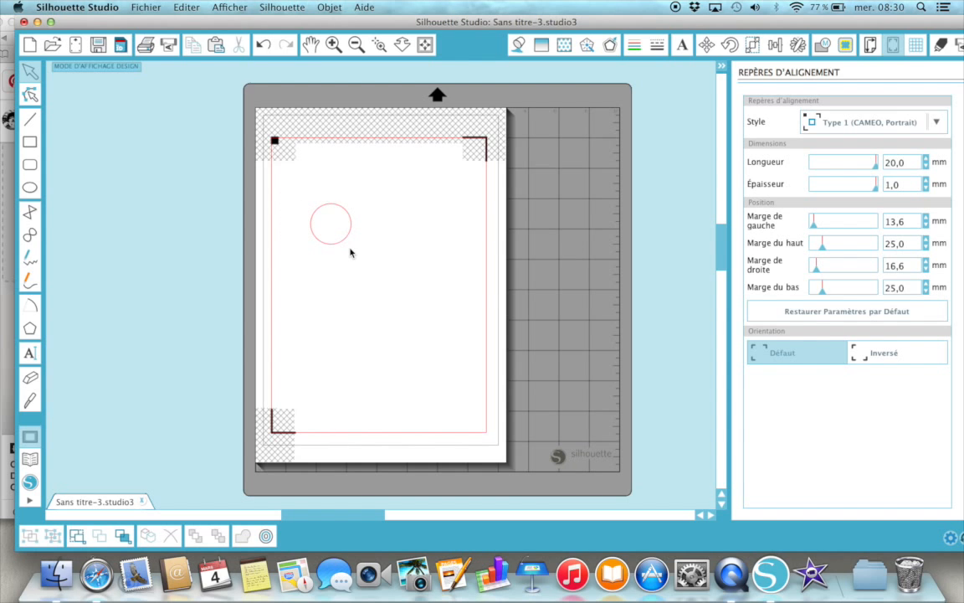
click(346, 243)
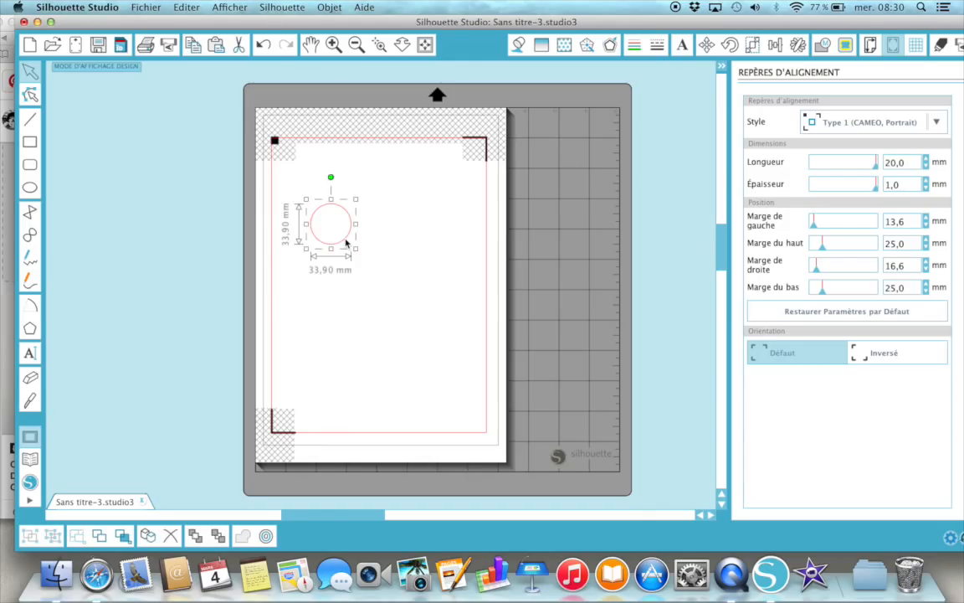
- Scale the circle to a width and height of 40 mm with the aspect ratio locked
click(752, 46)
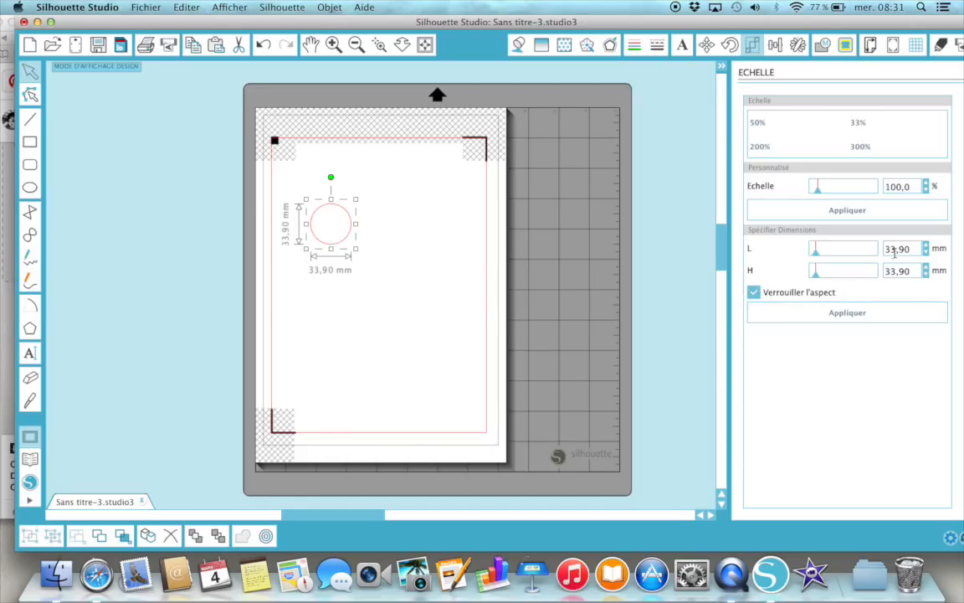
drag(914, 249, 876, 248)
text(40)
click(845, 318)
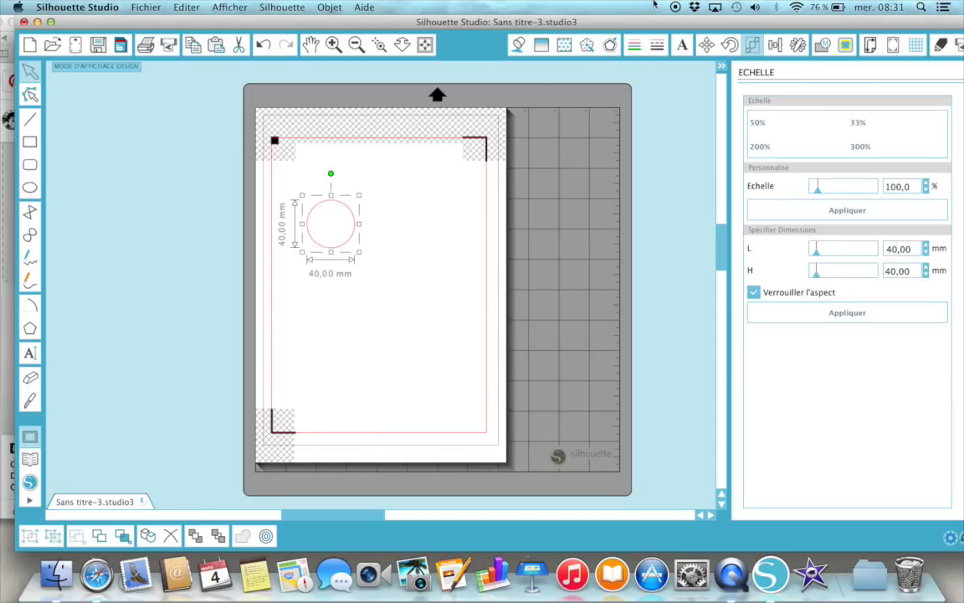
- Add a rounded outer contour to the circle at a distance of about 3 mm, for an outer diameter of about 46 mm, and apply it
click(610, 47)
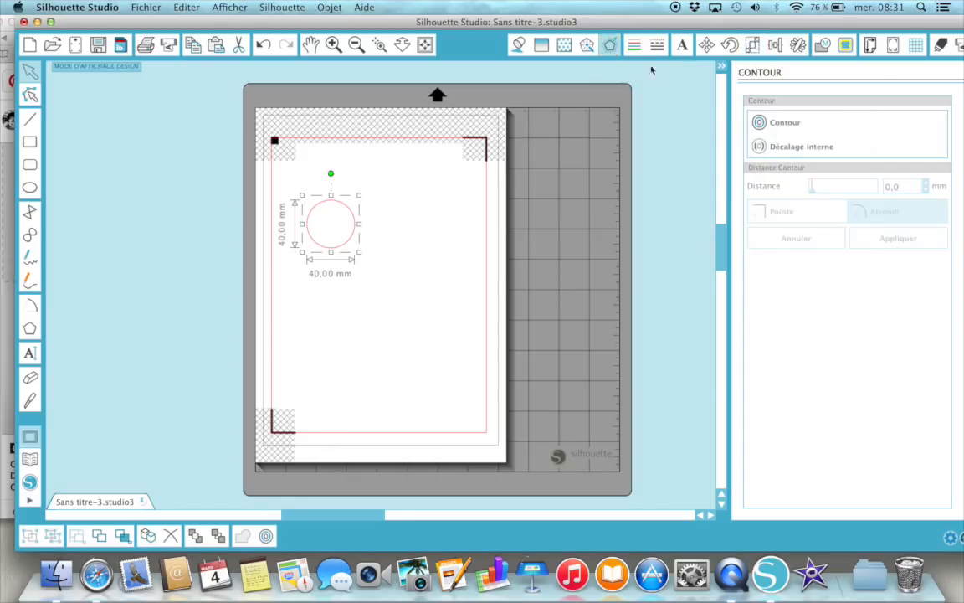
click(783, 126)
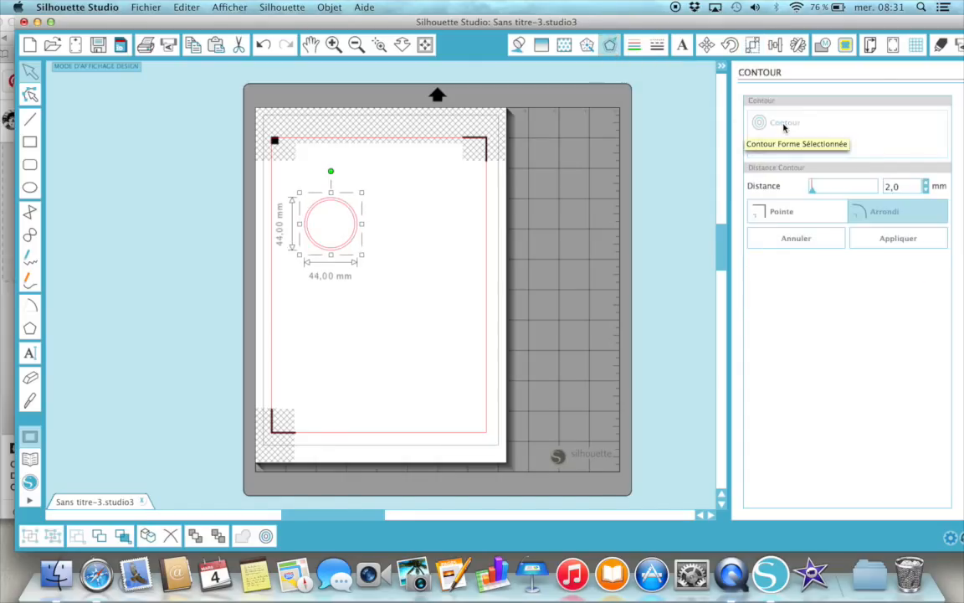
click(926, 183)
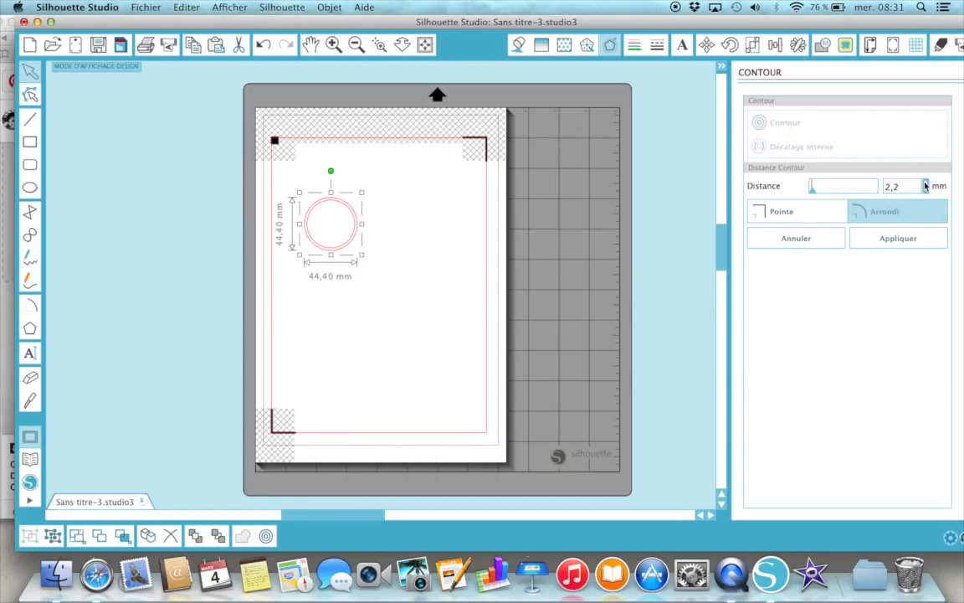
click(925, 183)
click(925, 183)
click(925, 183)
click(926, 184)
click(925, 183)
click(925, 183)
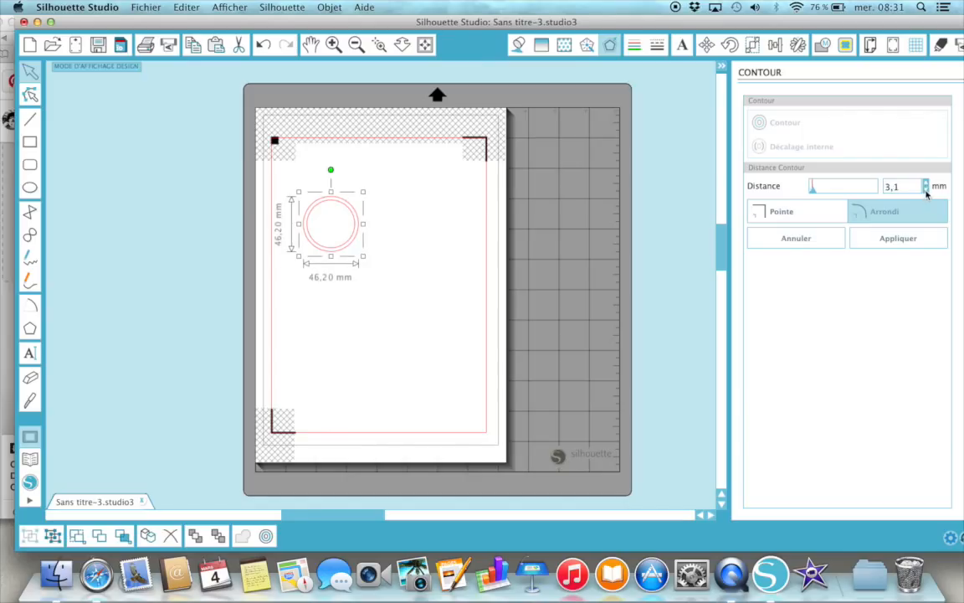
click(900, 240)
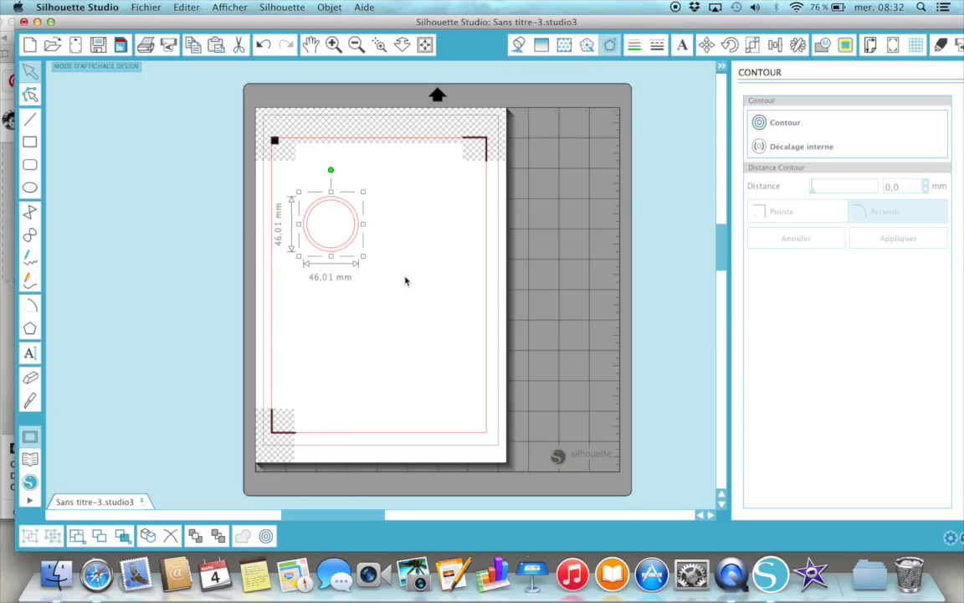
- Set the outer contour circle's cut style to "Aucune Découpe" in the cut settings
click(941, 45)
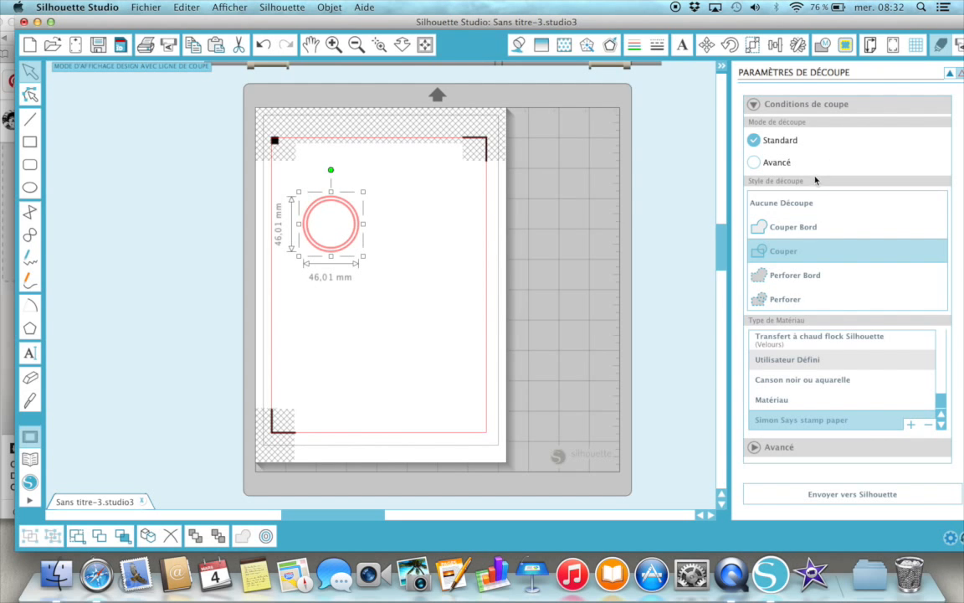
click(799, 205)
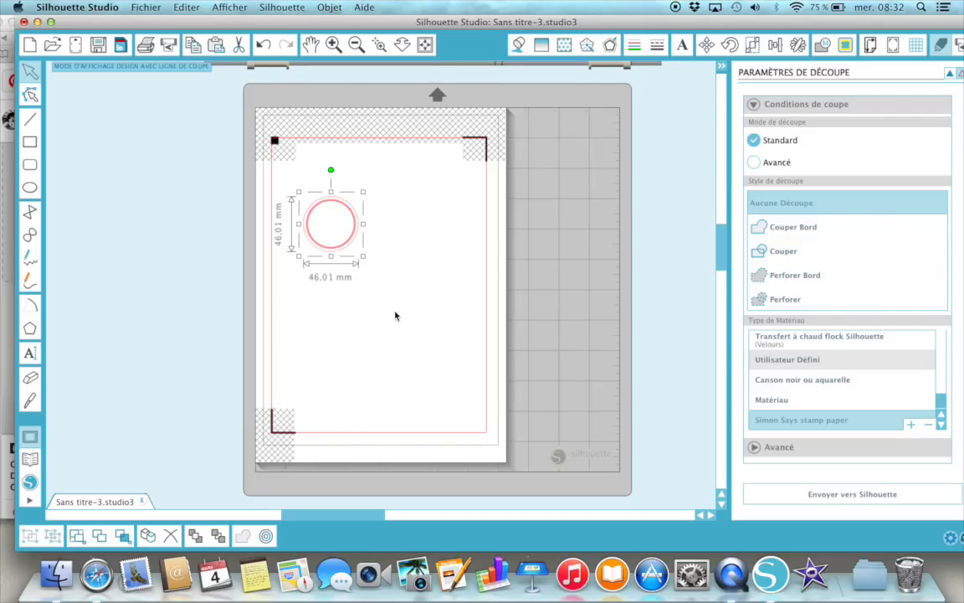
- Group the inner circle with its outer contour and return the page to the design view without cut lines
drag(282, 174, 344, 274)
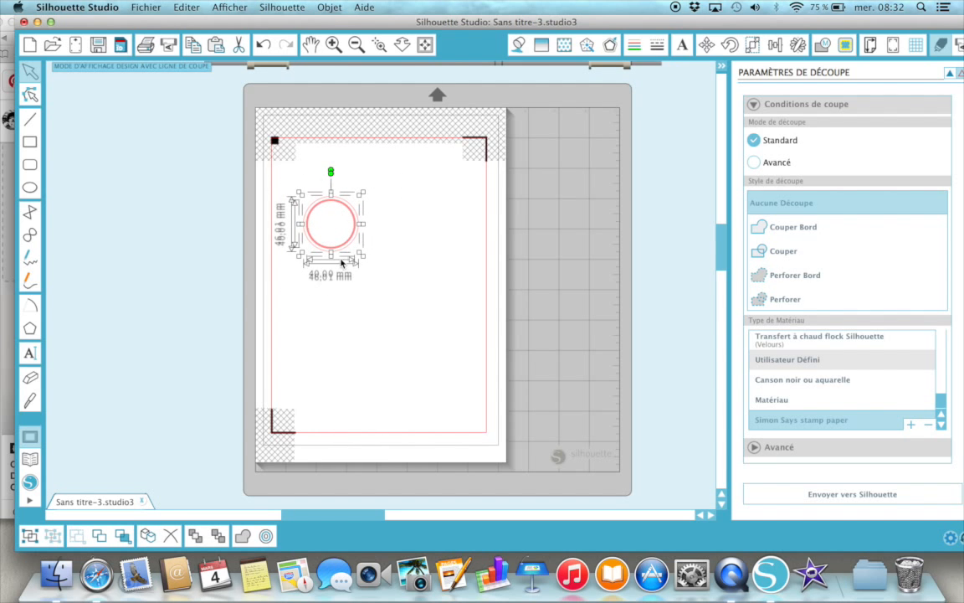
right_click(342, 253)
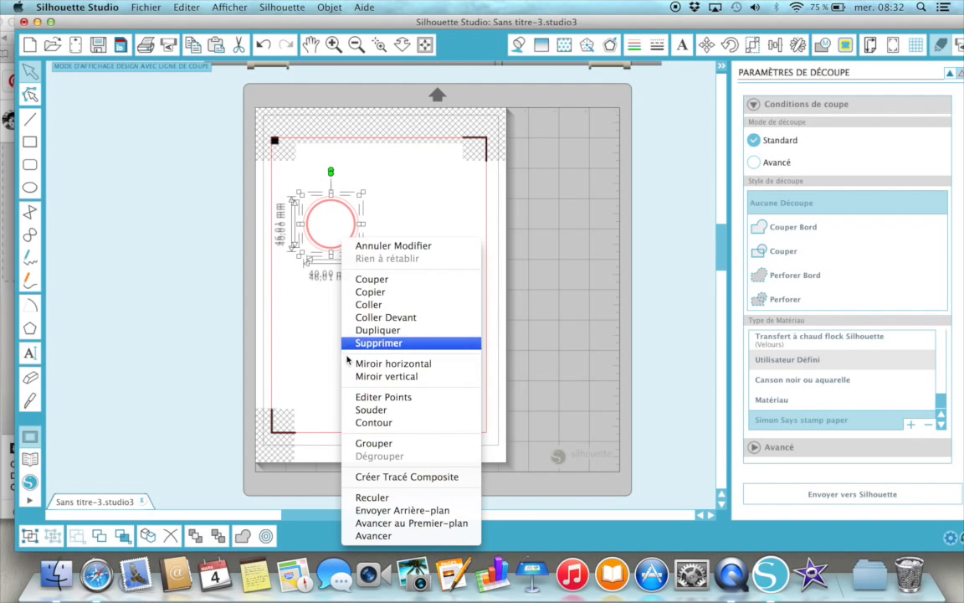
click(356, 449)
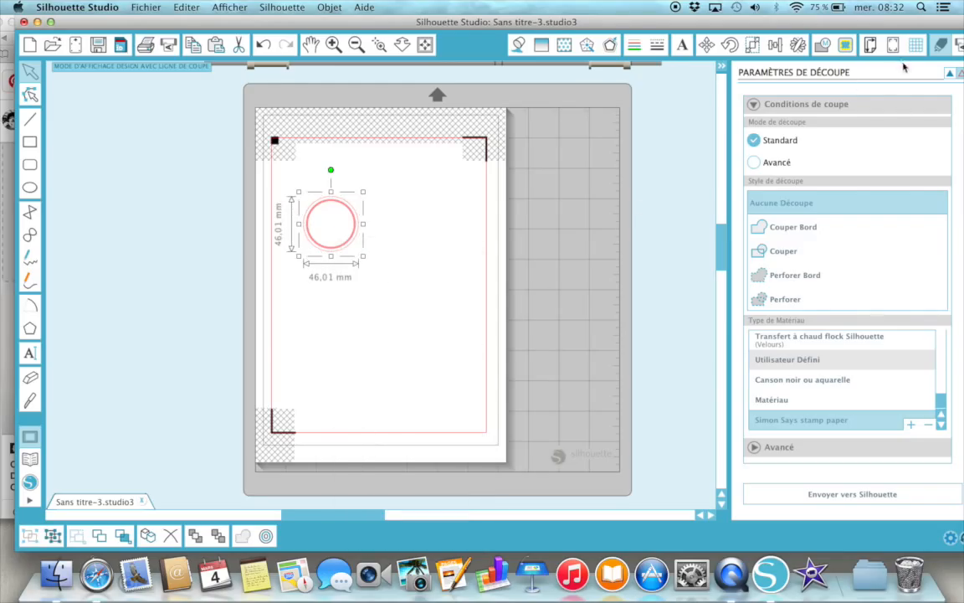
click(950, 75)
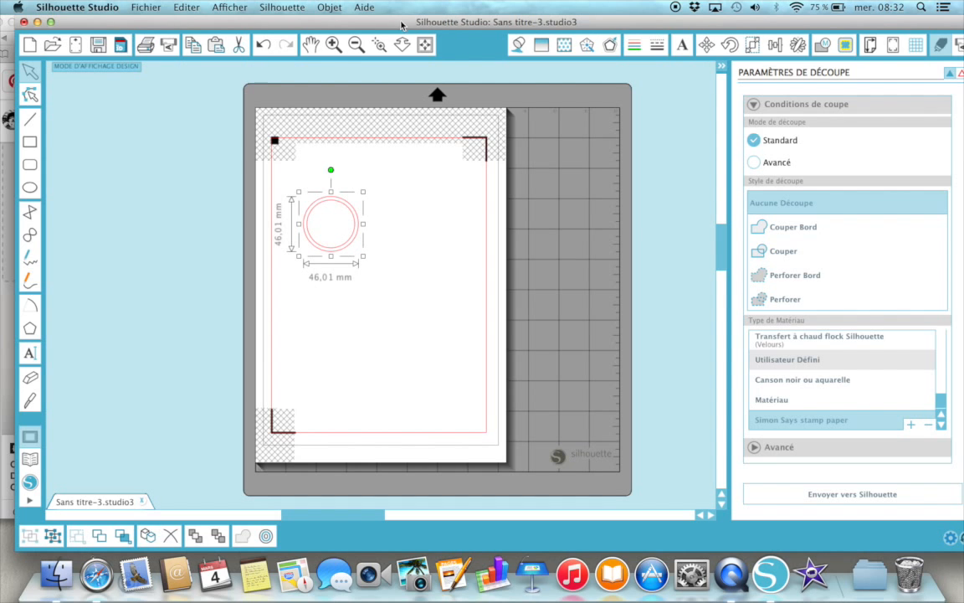
- Switch to the Pinterest window in Safari and look through the colour palette pins on the "ah ! les couleurs !" board
drag(386, 22, 382, 110)
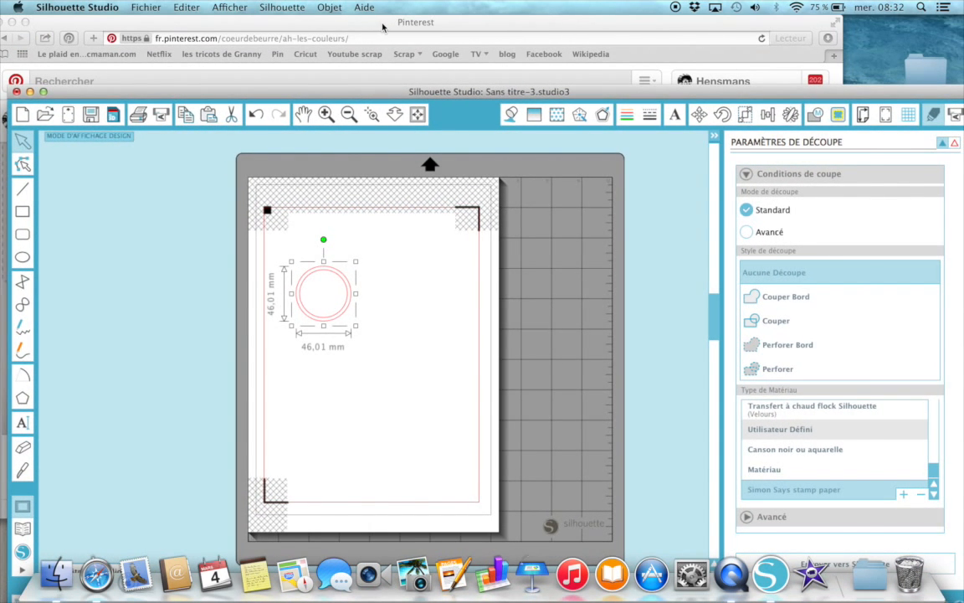
click(382, 27)
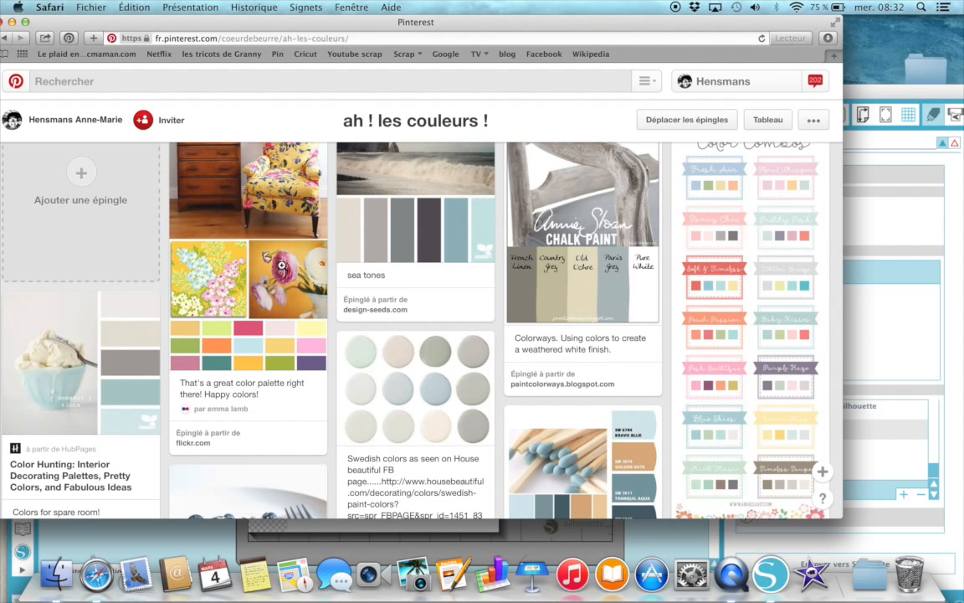
scroll(275, 325, down, 15)
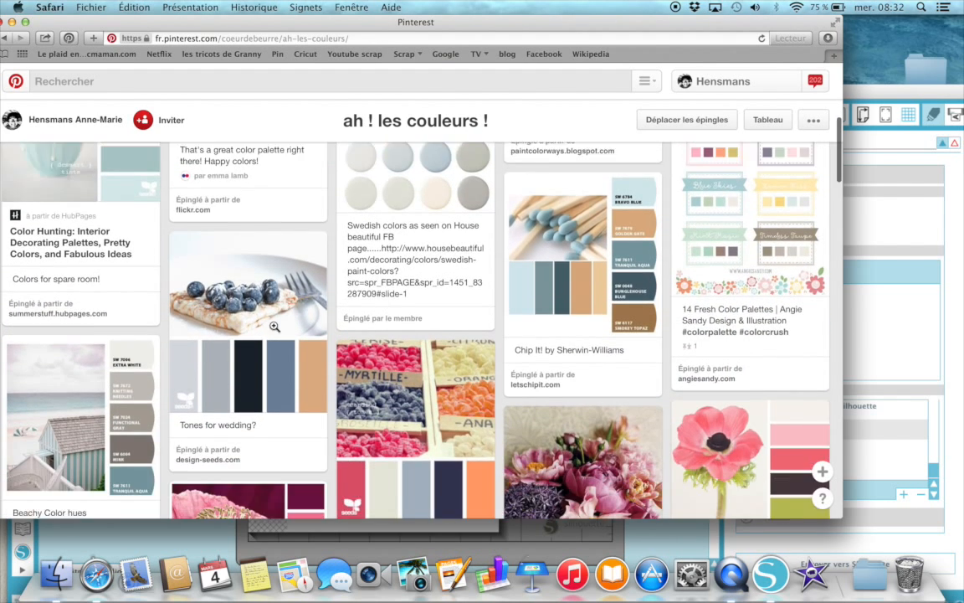
scroll(273, 325, down, 15)
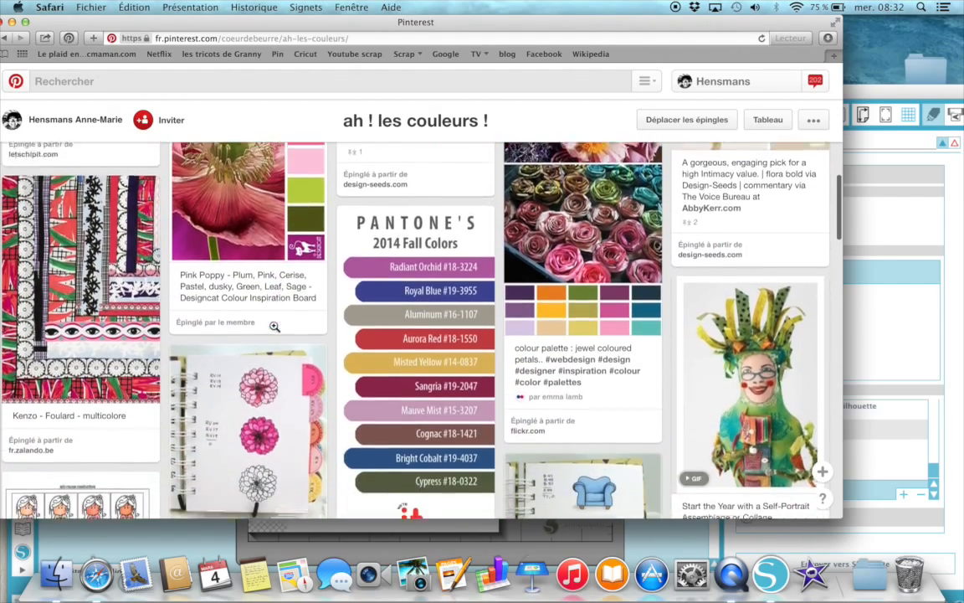
scroll(274, 325, down, 15)
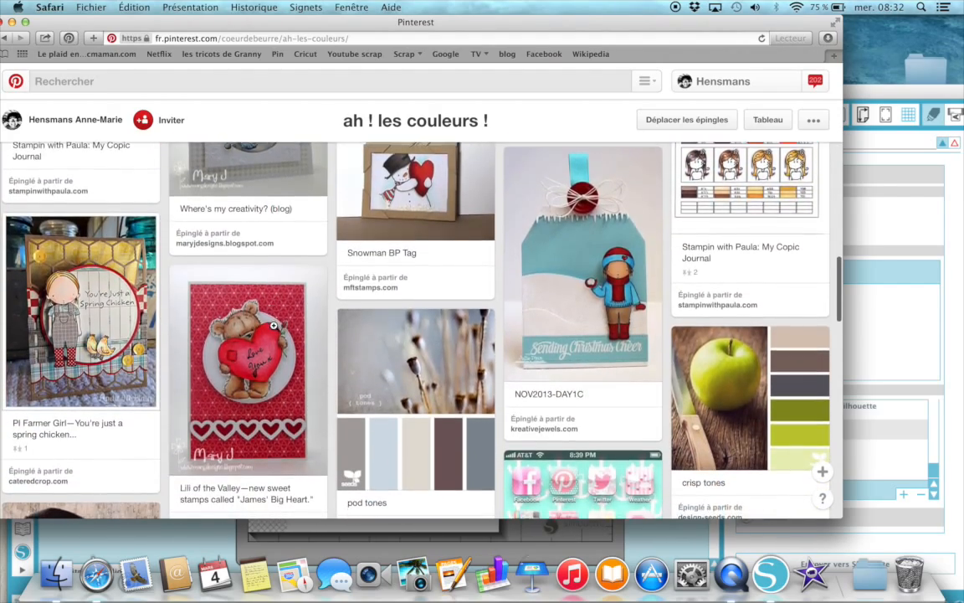
scroll(274, 326, down, 15)
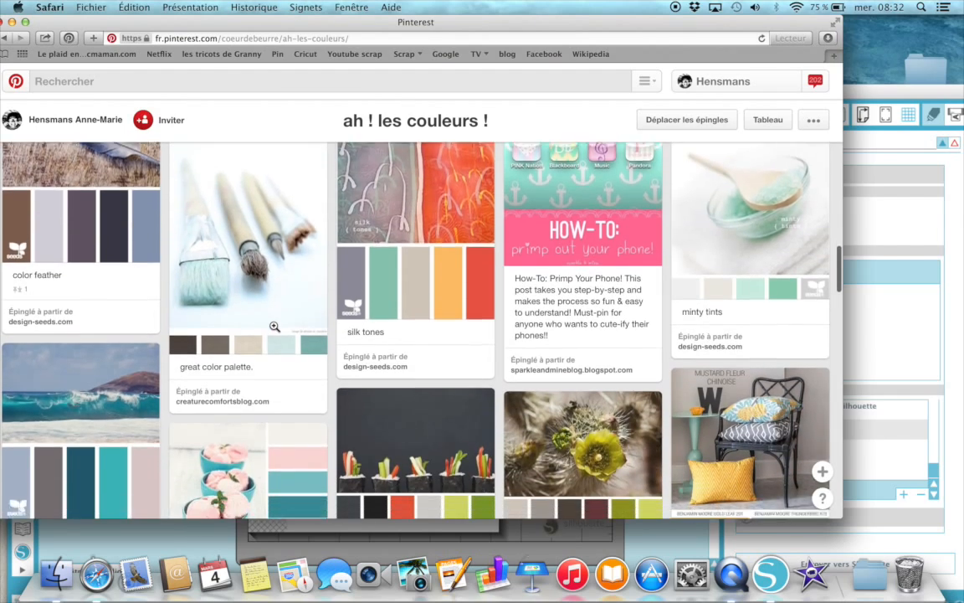
scroll(274, 326, down, 8)
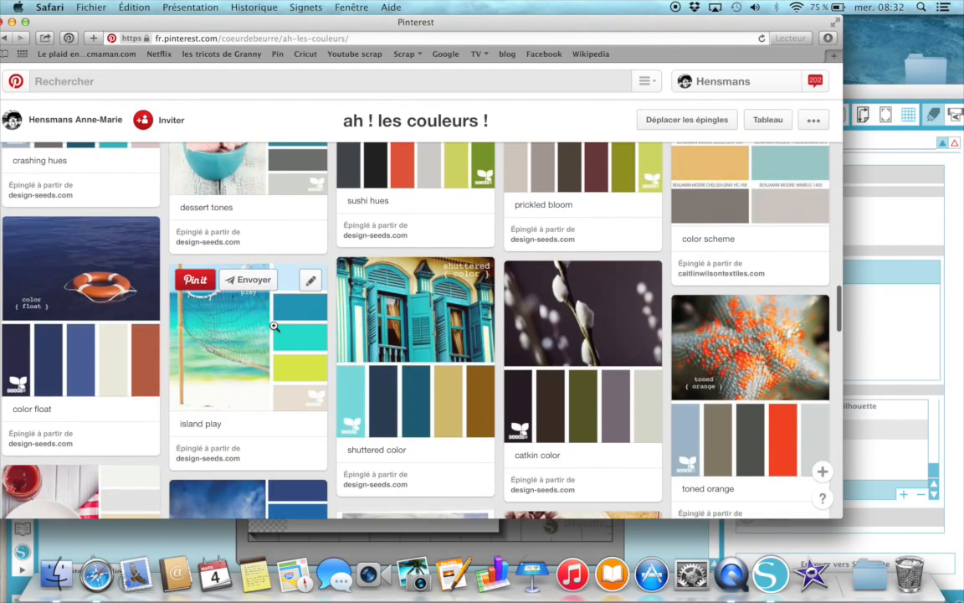
scroll(274, 325, down, 15)
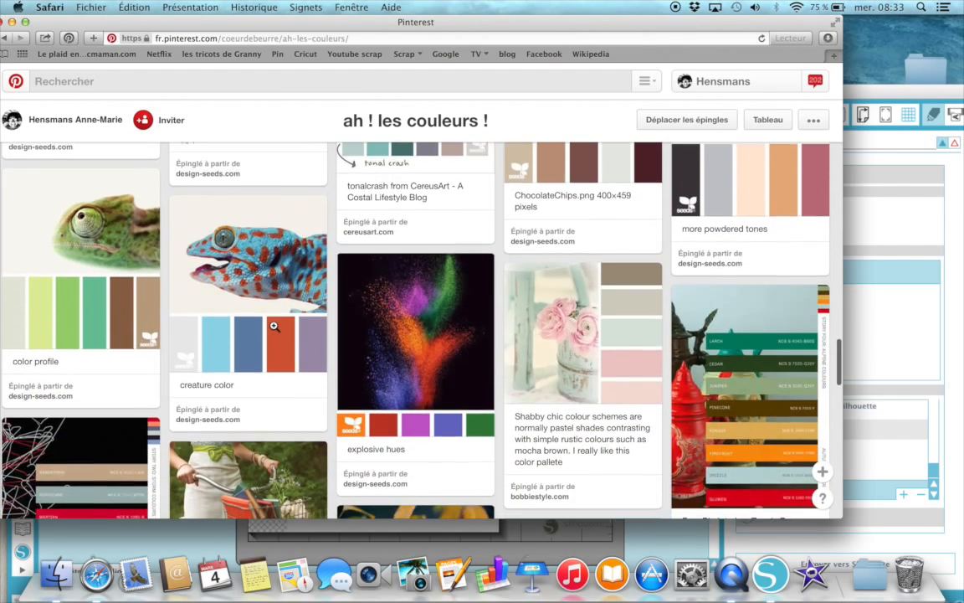
scroll(274, 326, down, 15)
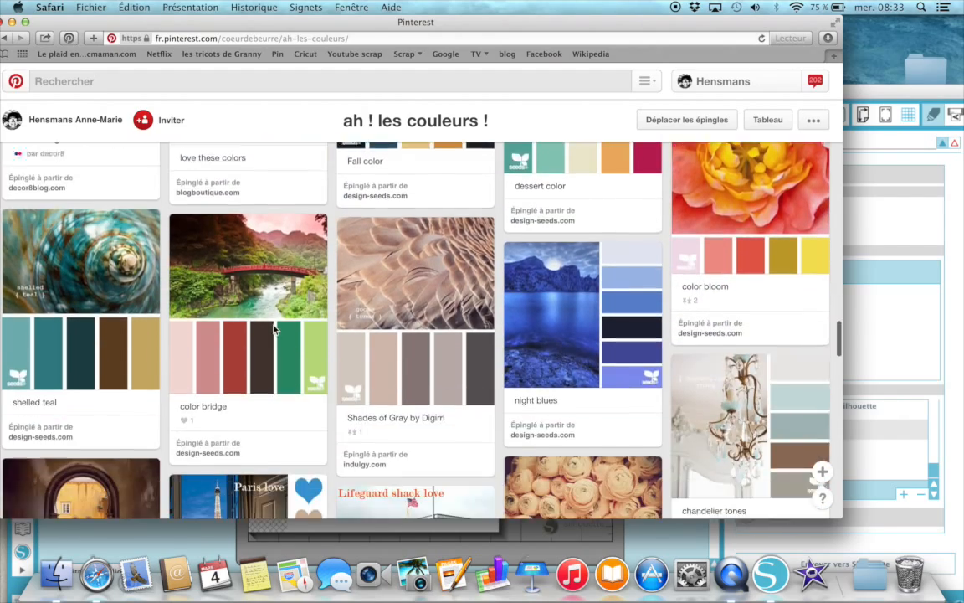
scroll(274, 330, down, 15)
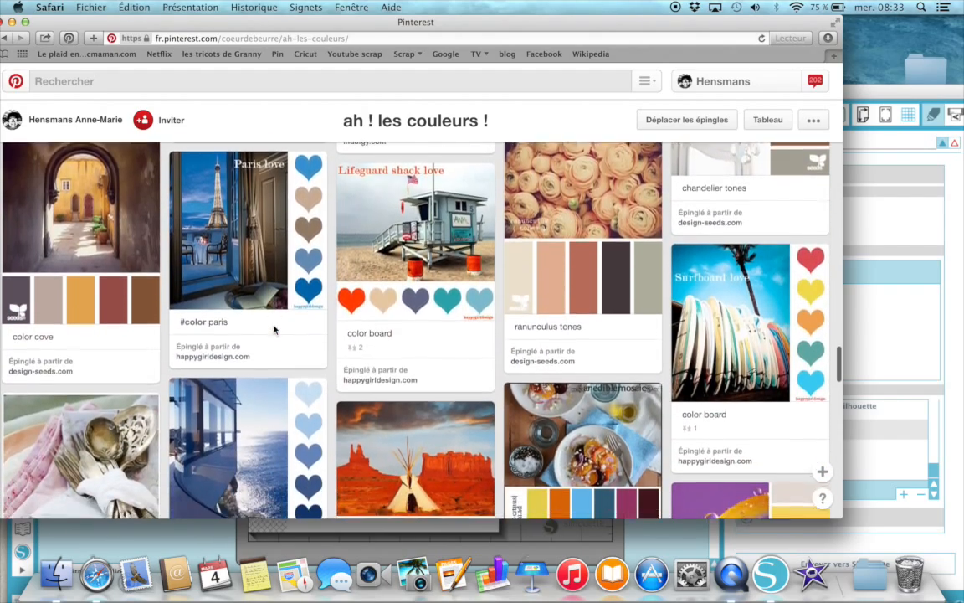
scroll(274, 330, down, 15)
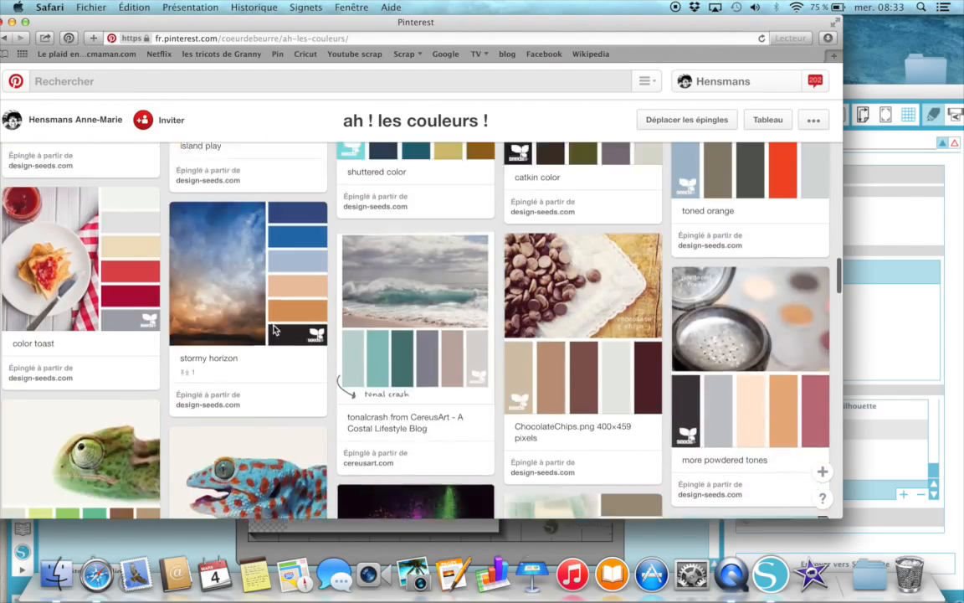
scroll(274, 330, up, 20)
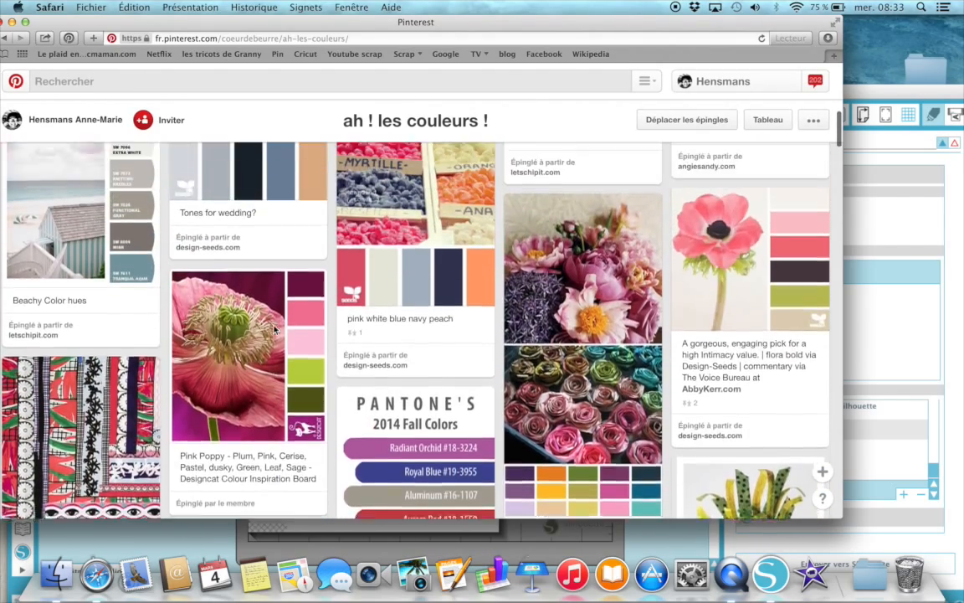
scroll(273, 330, down, 5)
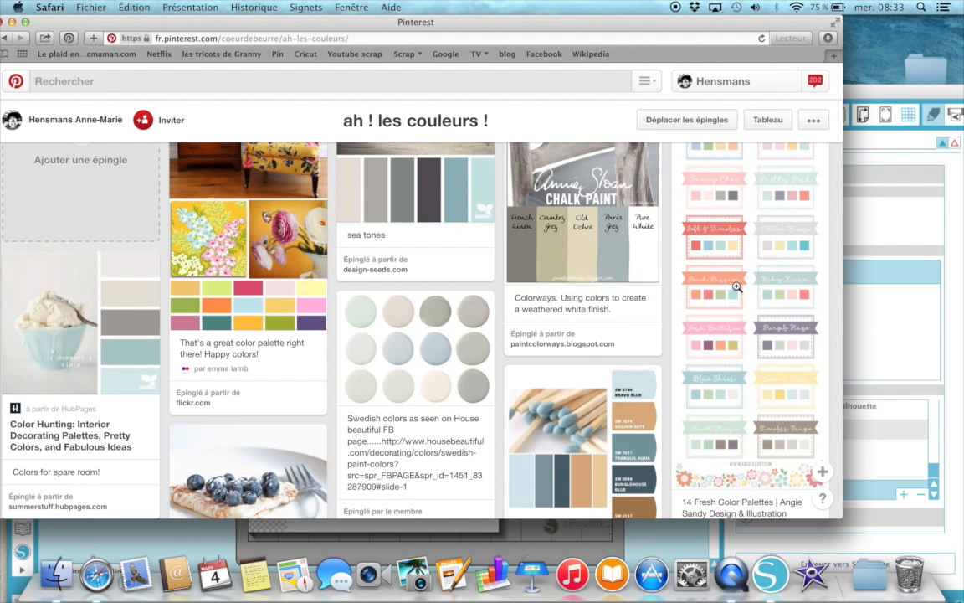
- Open the "14 Fresh Color Combos" pin, follow it to its source blog page and close the Pinterest tab
click(737, 287)
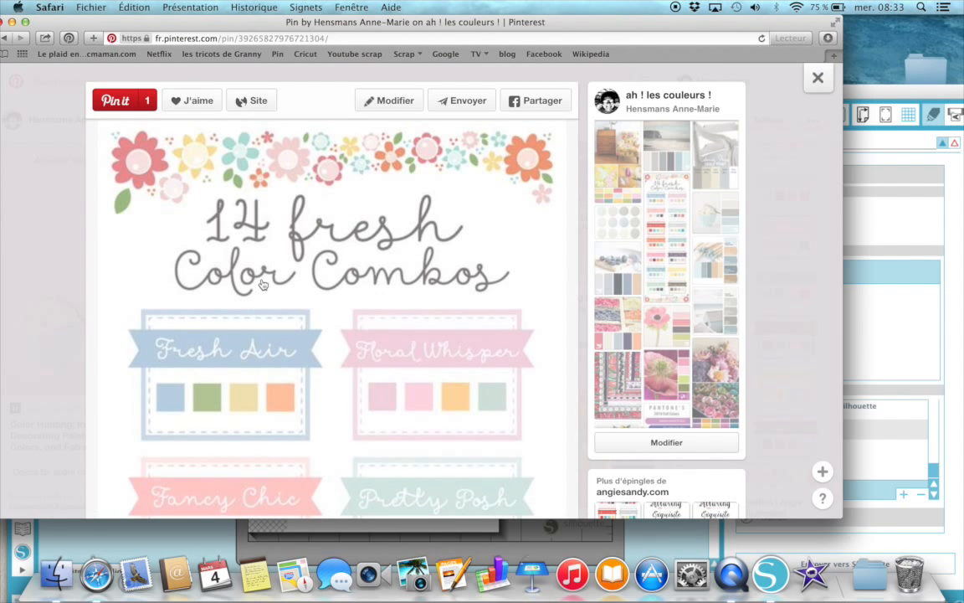
click(262, 284)
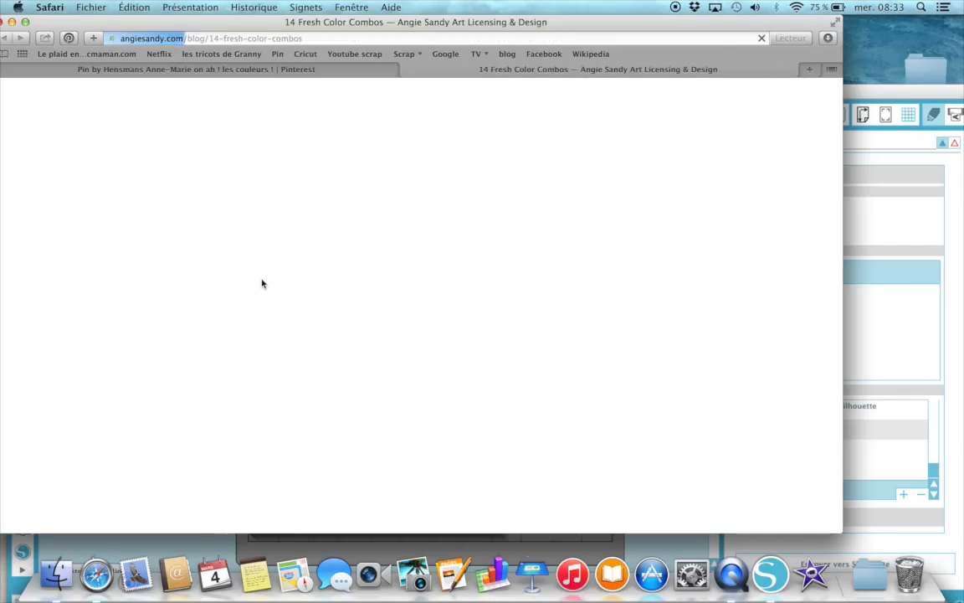
click(4, 71)
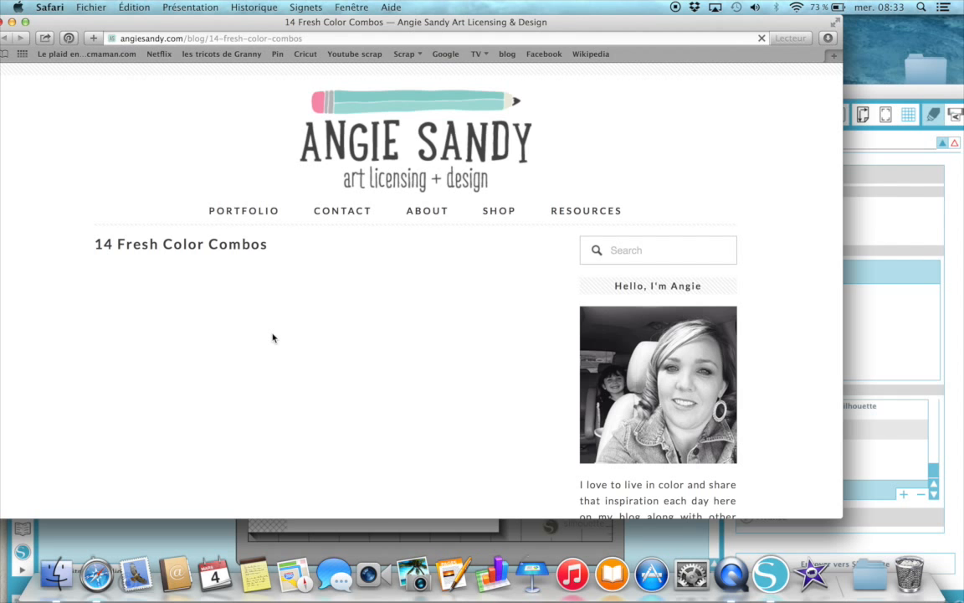
- Examine the named four-colour palettes in the "14 Fresh Color Combos" article for colour ideas
scroll(272, 338, down, 2)
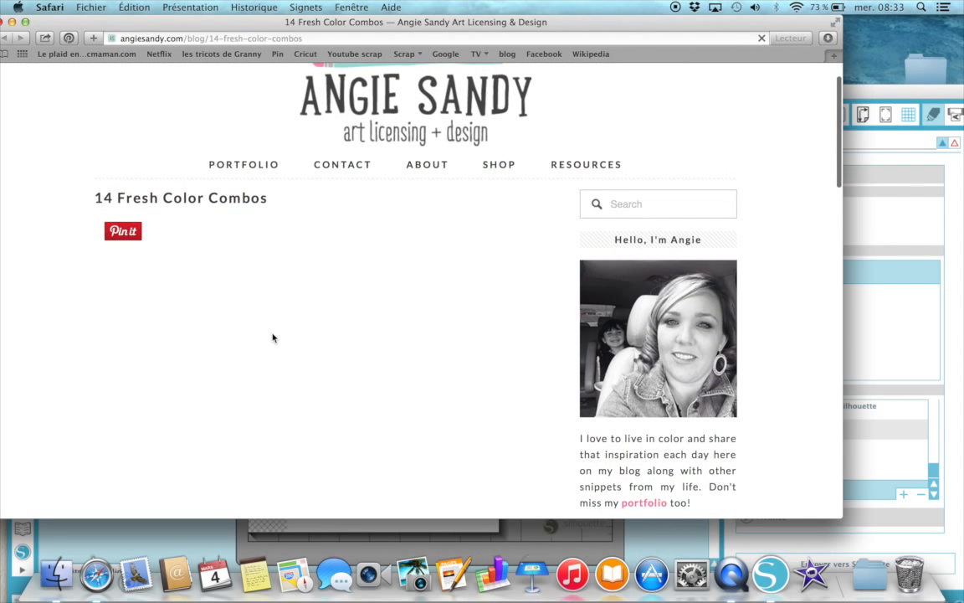
scroll(272, 337, down, 1)
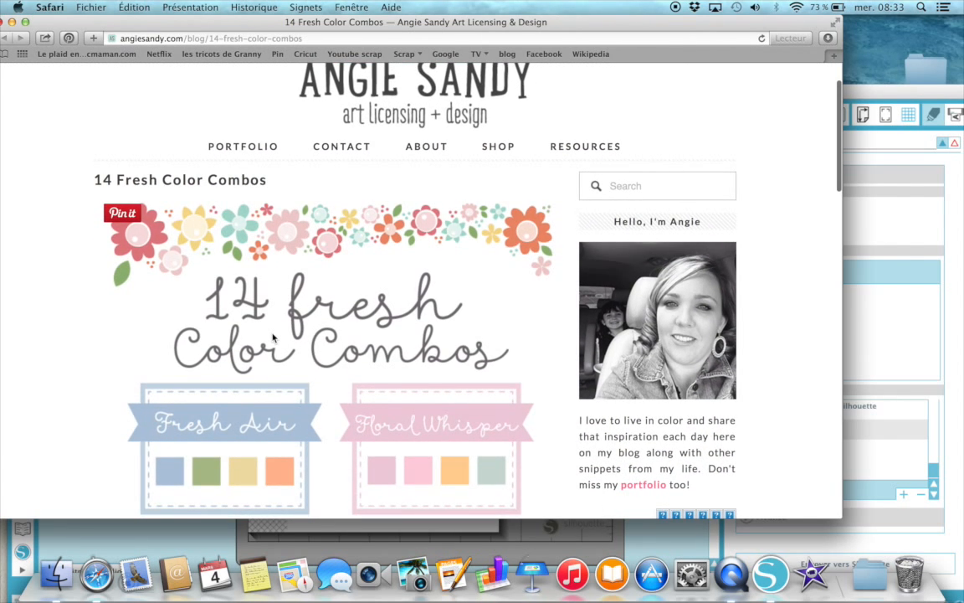
scroll(272, 337, up, 1)
scroll(272, 337, up, 1)
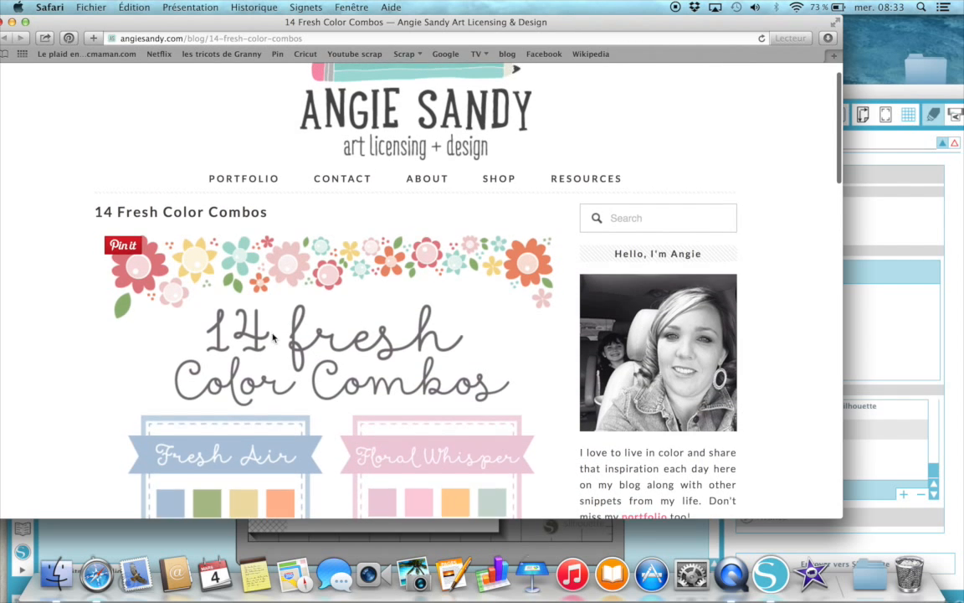
scroll(272, 337, down, 2)
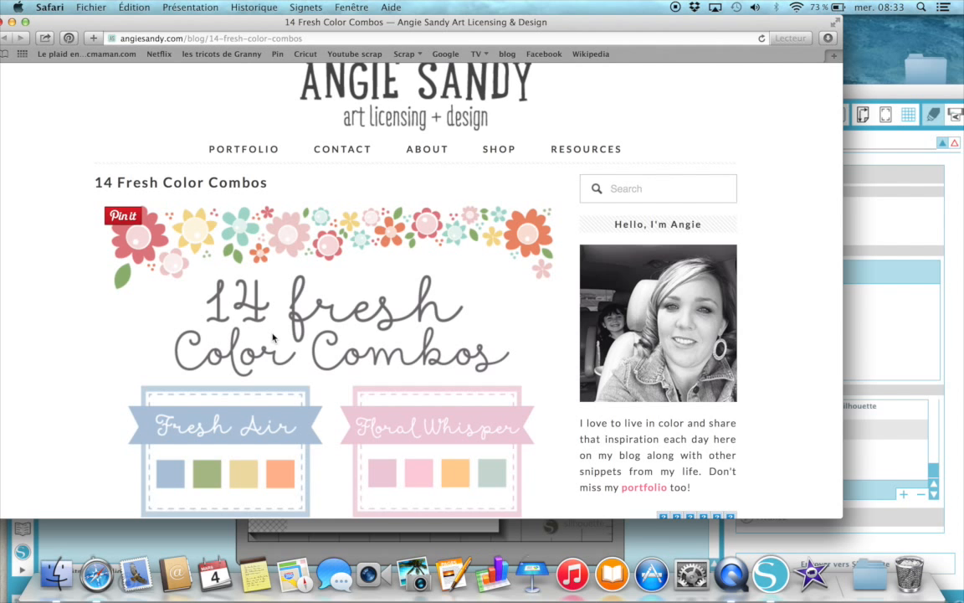
scroll(272, 337, down, 4)
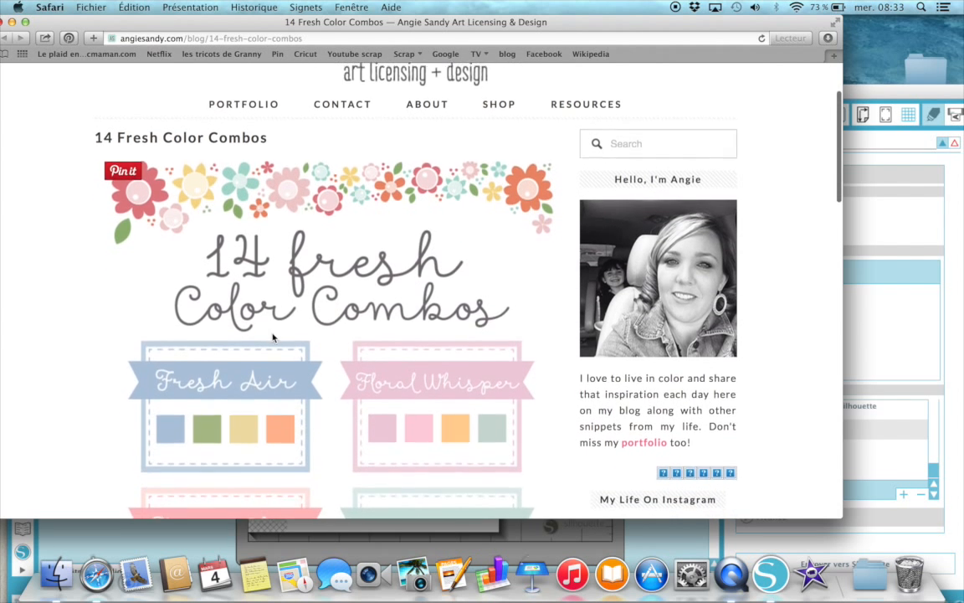
scroll(272, 338, down, 15)
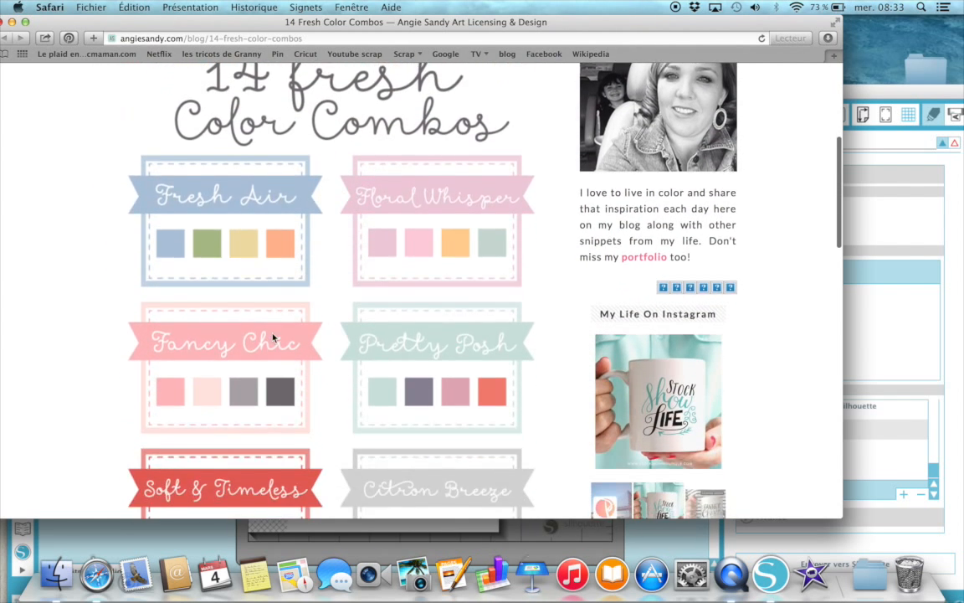
scroll(272, 337, down, 15)
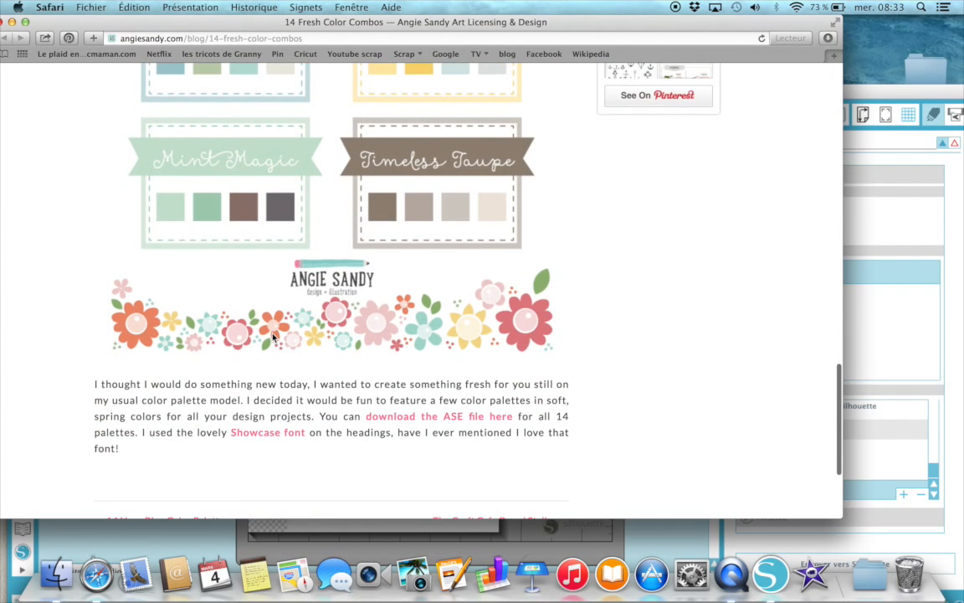
scroll(272, 337, up, 12)
scroll(272, 338, up, 14)
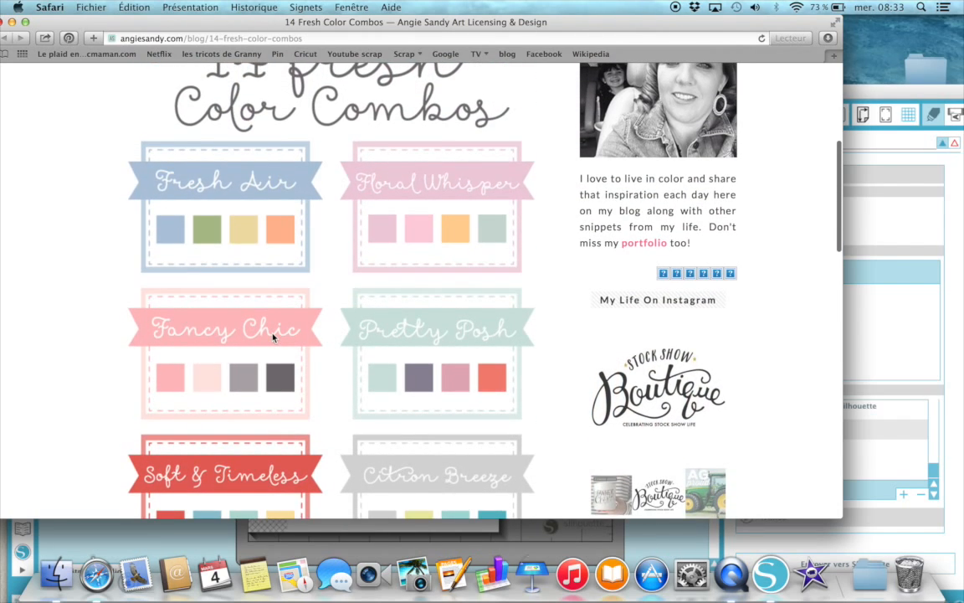
scroll(272, 337, down, 20)
scroll(272, 337, up, 20)
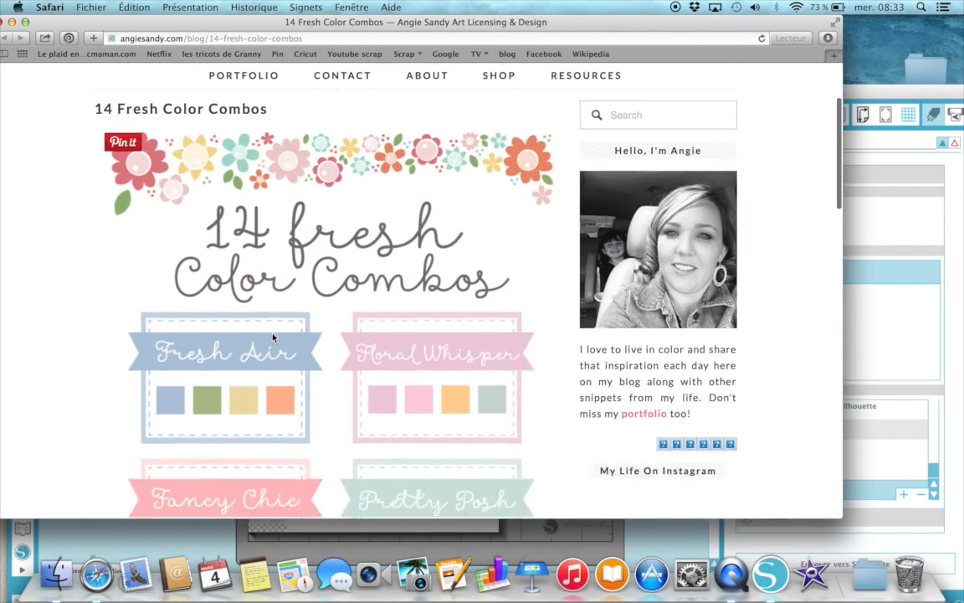
scroll(272, 338, down, 11)
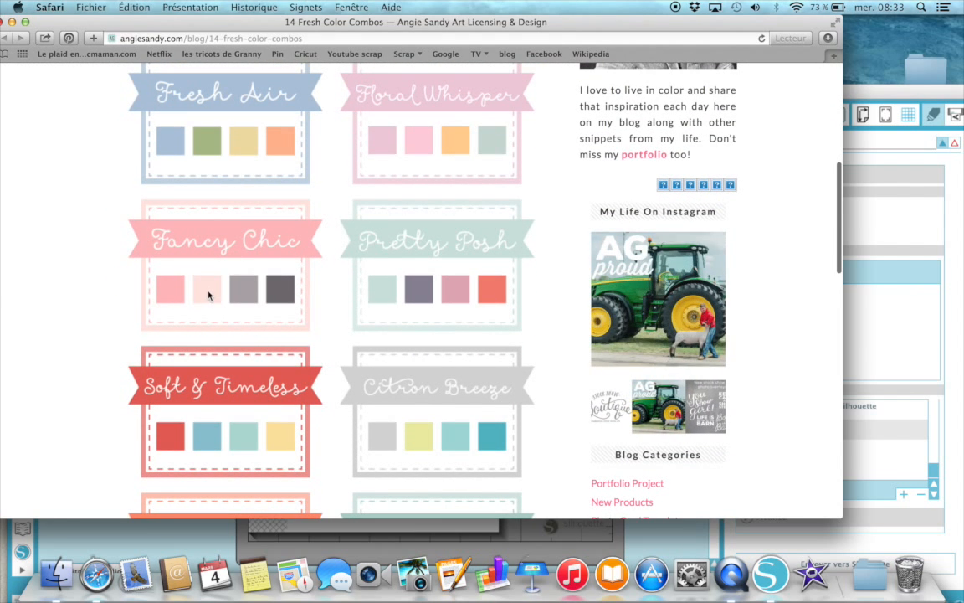
- Open the linked "14 Navy Blue Color Palettes" article and examine its named colour palettes
scroll(308, 377, down, 20)
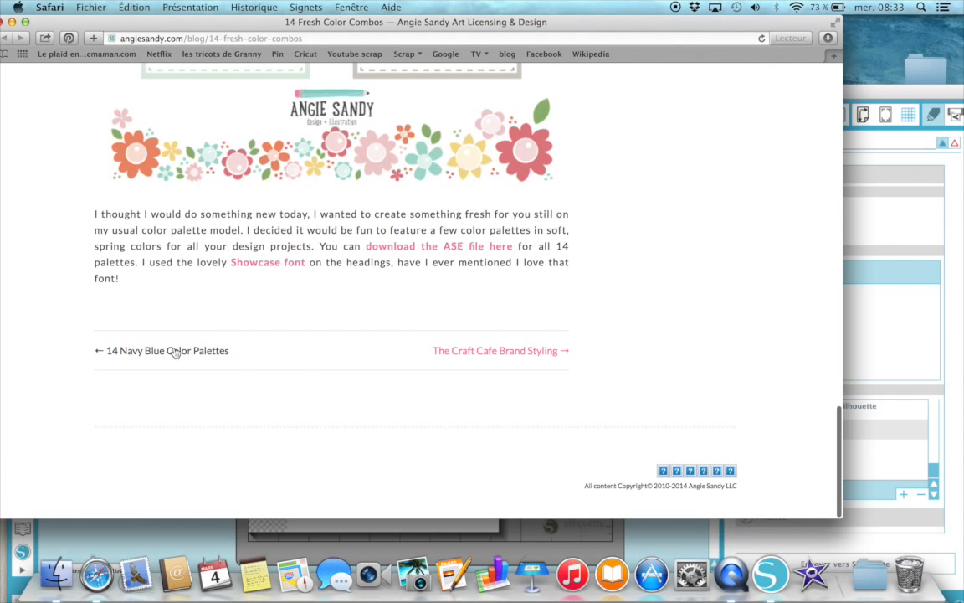
click(174, 351)
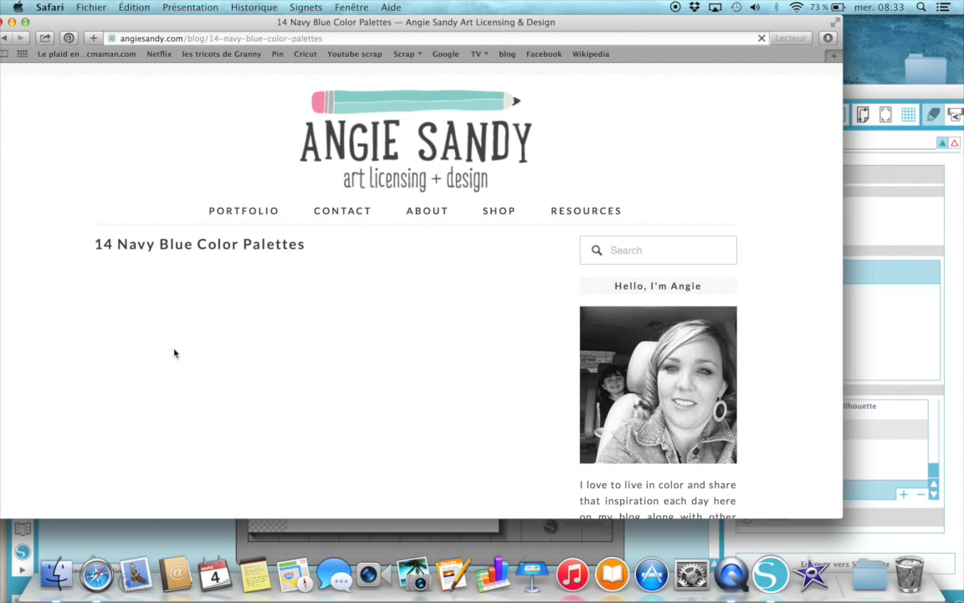
scroll(174, 351, down, 10)
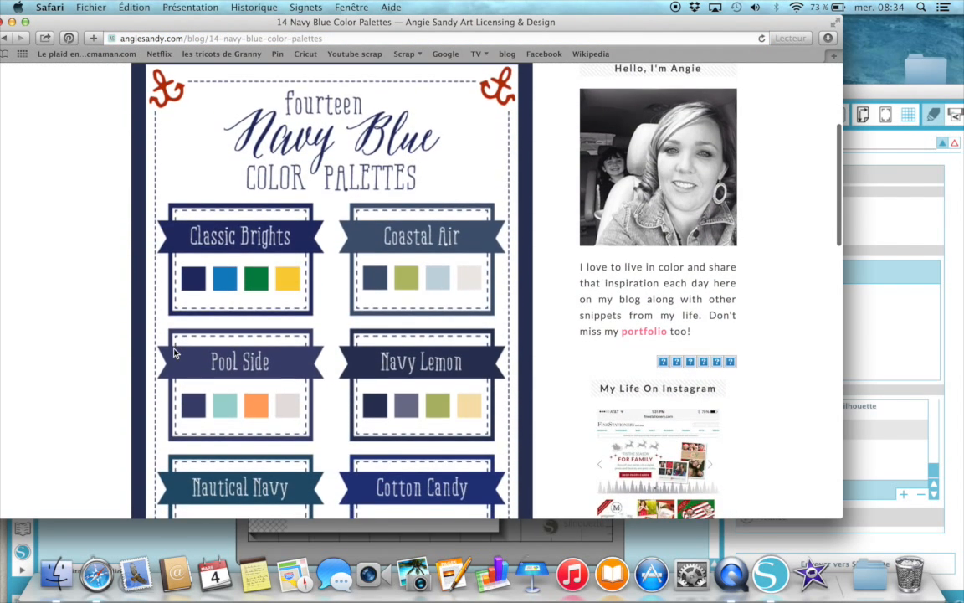
scroll(174, 351, down, 12)
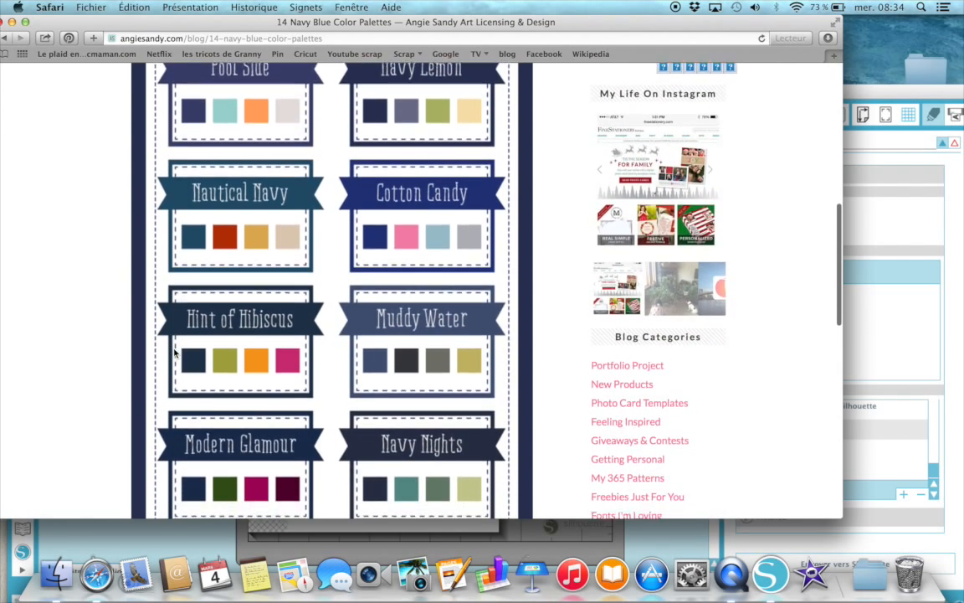
scroll(174, 351, down, 6)
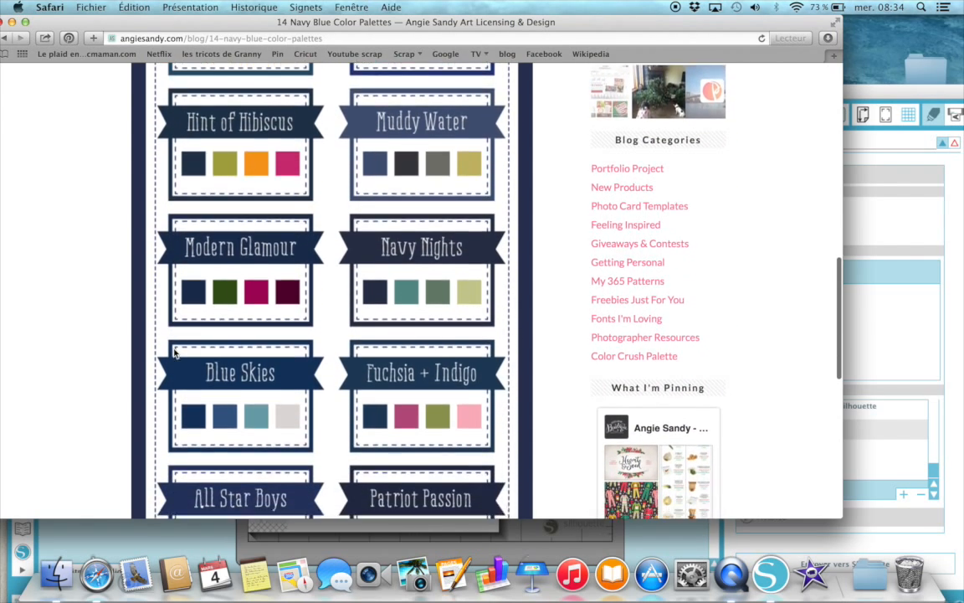
scroll(174, 352, down, 2)
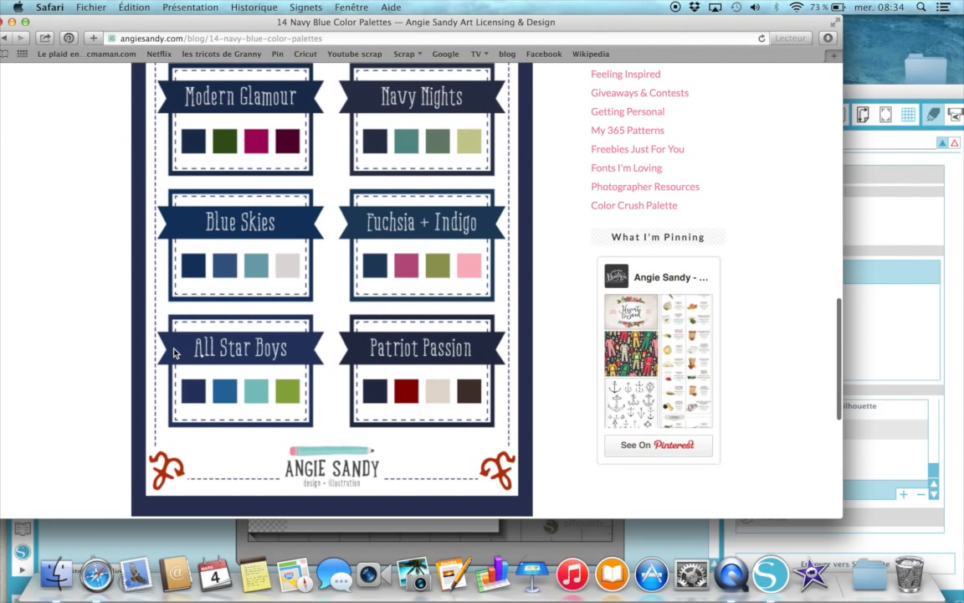
scroll(174, 351, up, 13)
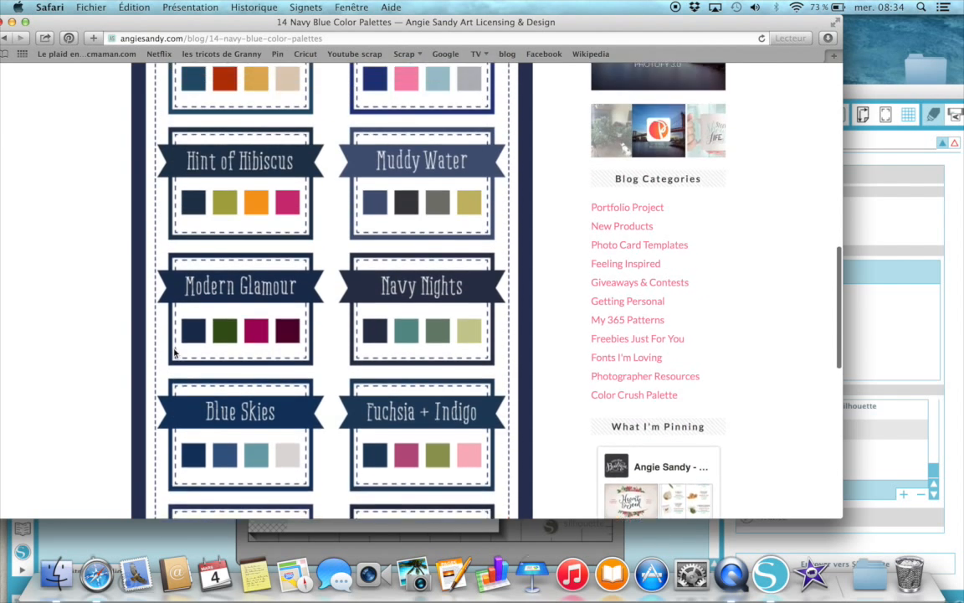
scroll(174, 352, up, 3)
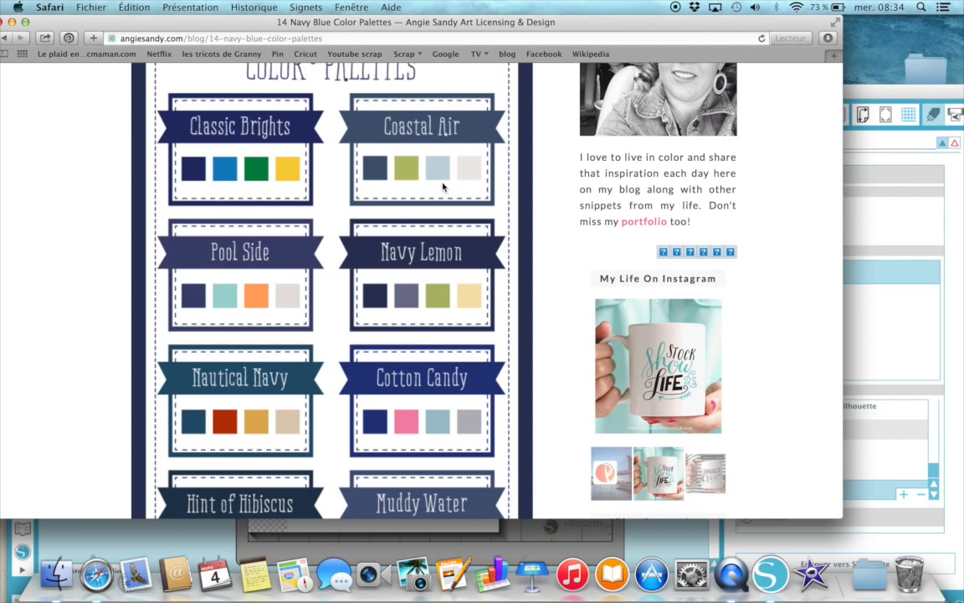
scroll(443, 187, down, 20)
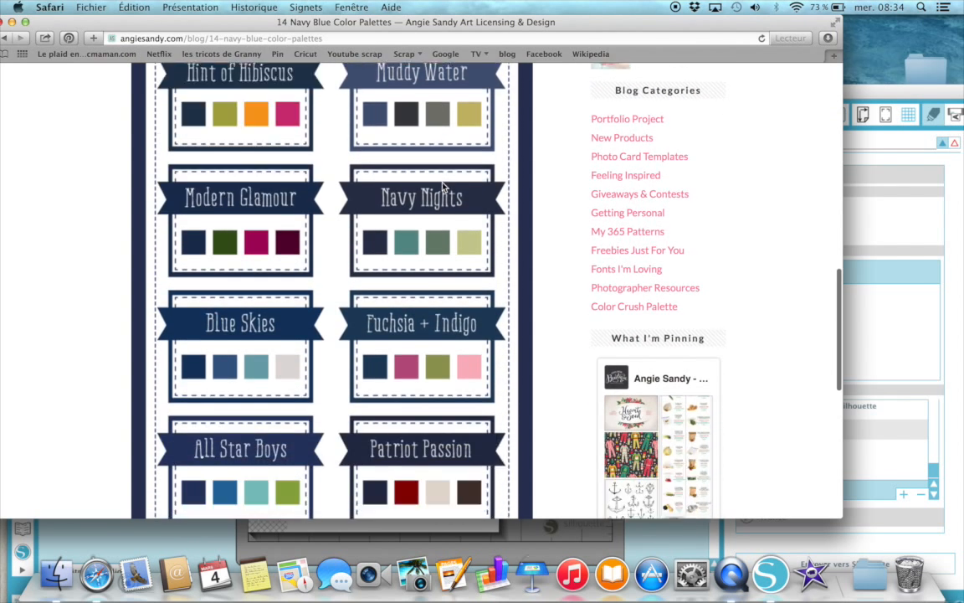
- Review the "14 Navy Blue Color Palettes" and take a cropped screenshot of the "Coastal Air" palette
scroll(443, 187, down, 4)
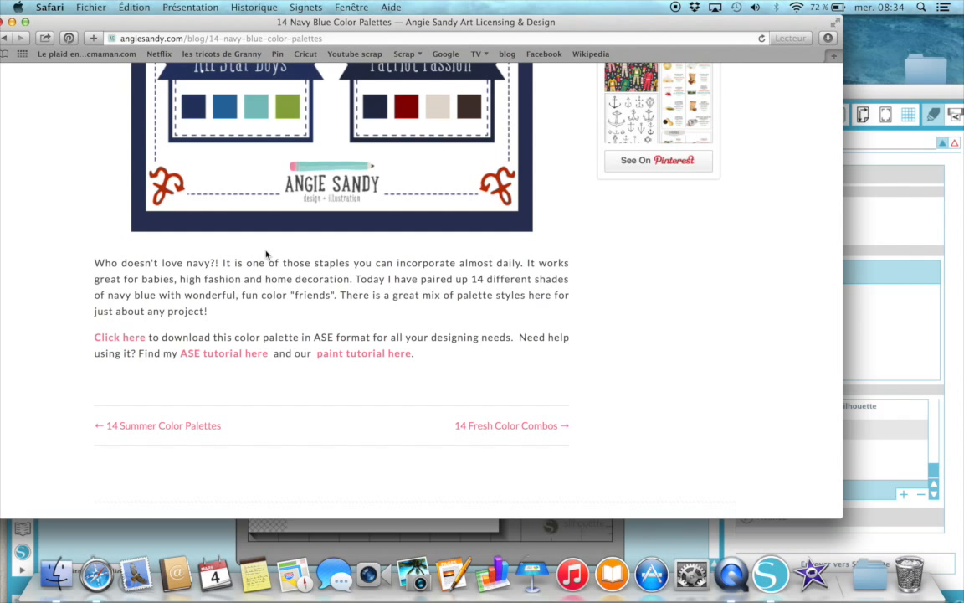
scroll(267, 254, up, 10)
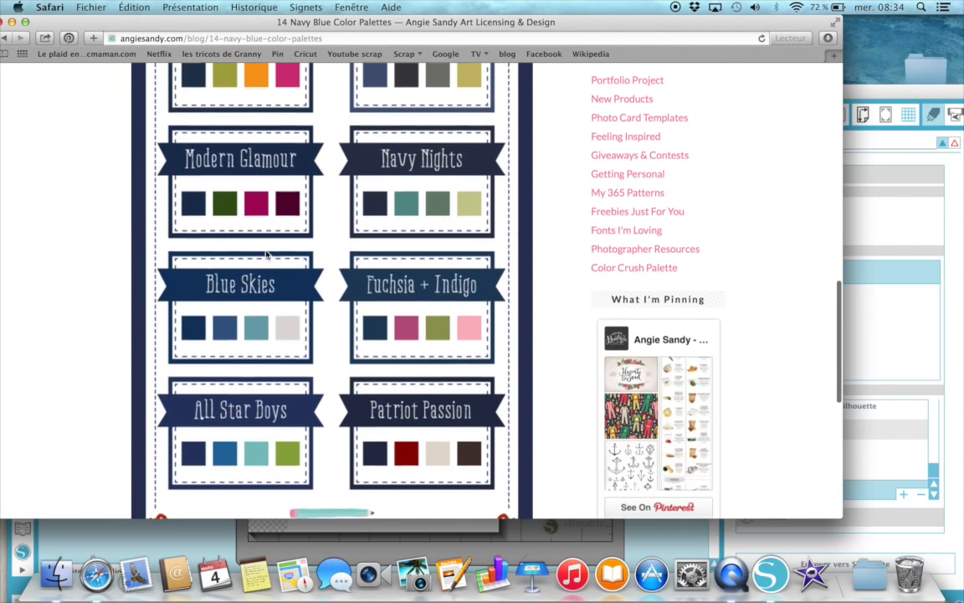
scroll(266, 254, up, 1)
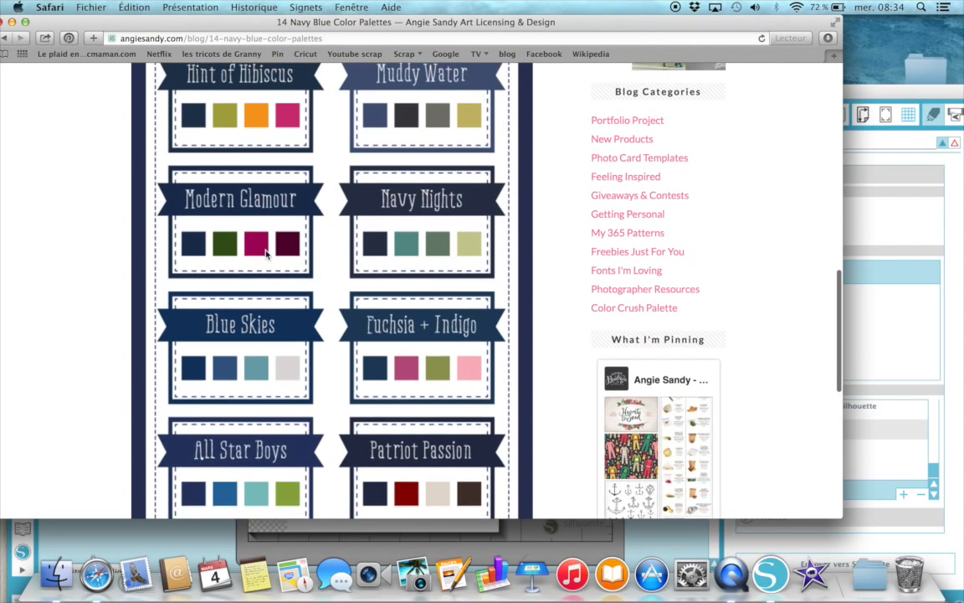
scroll(266, 254, up, 10)
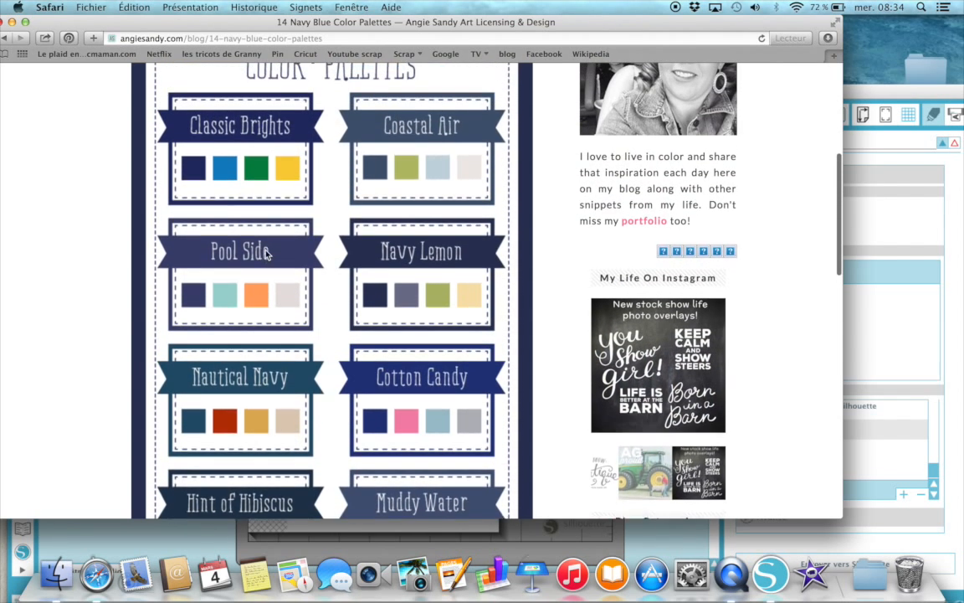
scroll(266, 253, up, 2)
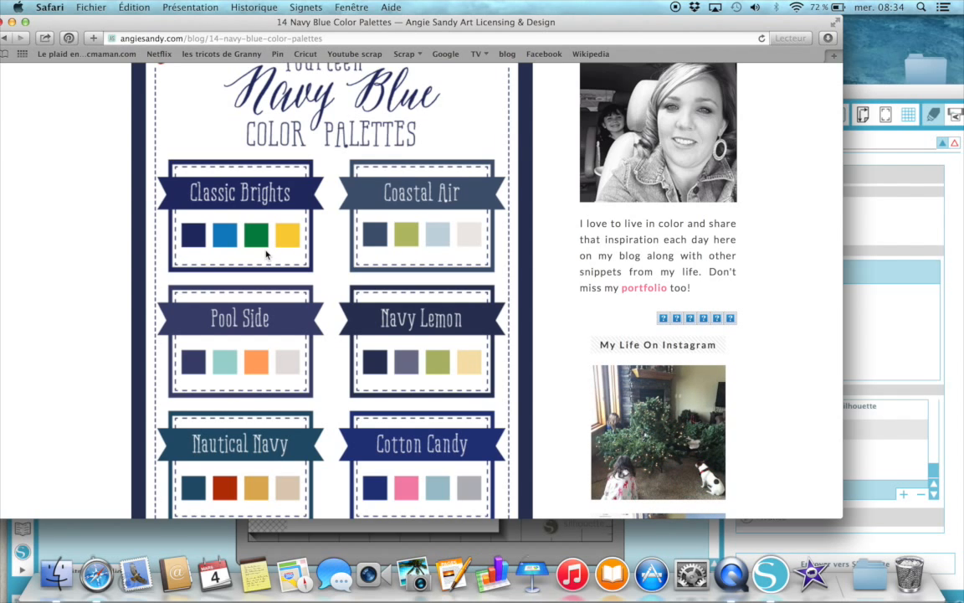
key(super+shift+4)
click(328, 149)
drag(329, 151, 519, 285)
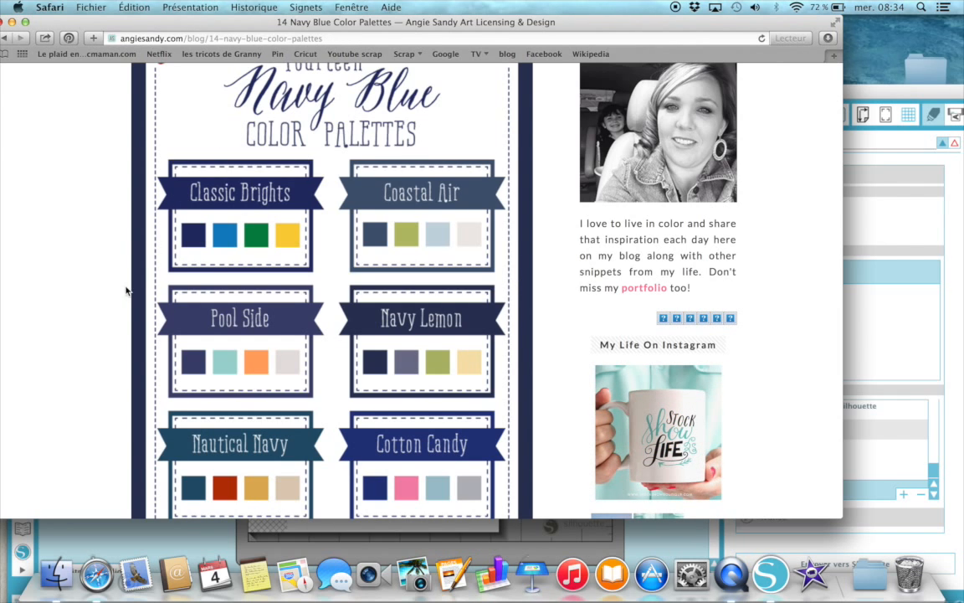
- Minimize Safari, switch to Silhouette Studio, and move and shrink its window so the screenshot file on the desktop is accessible
click(15, 22)
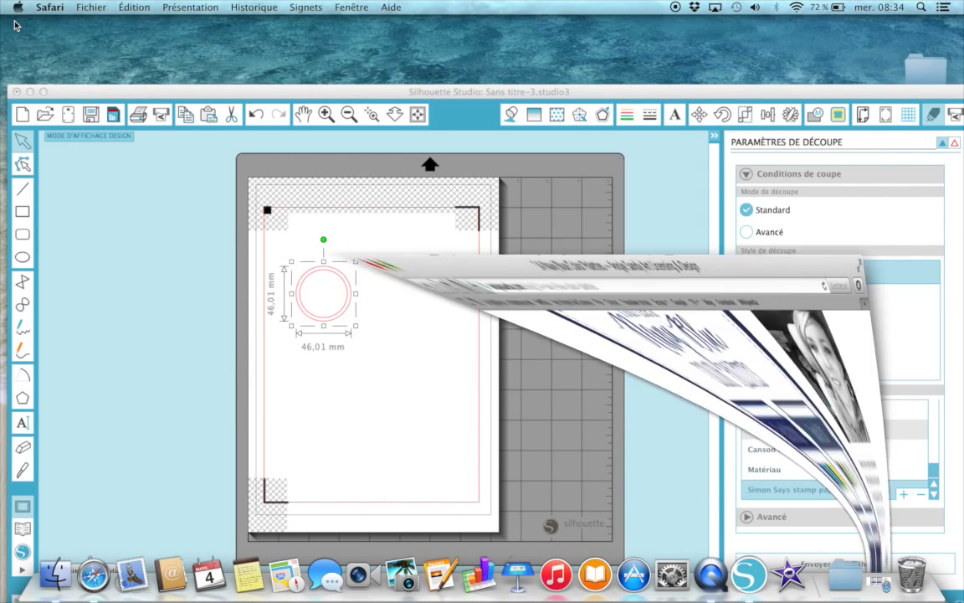
click(450, 103)
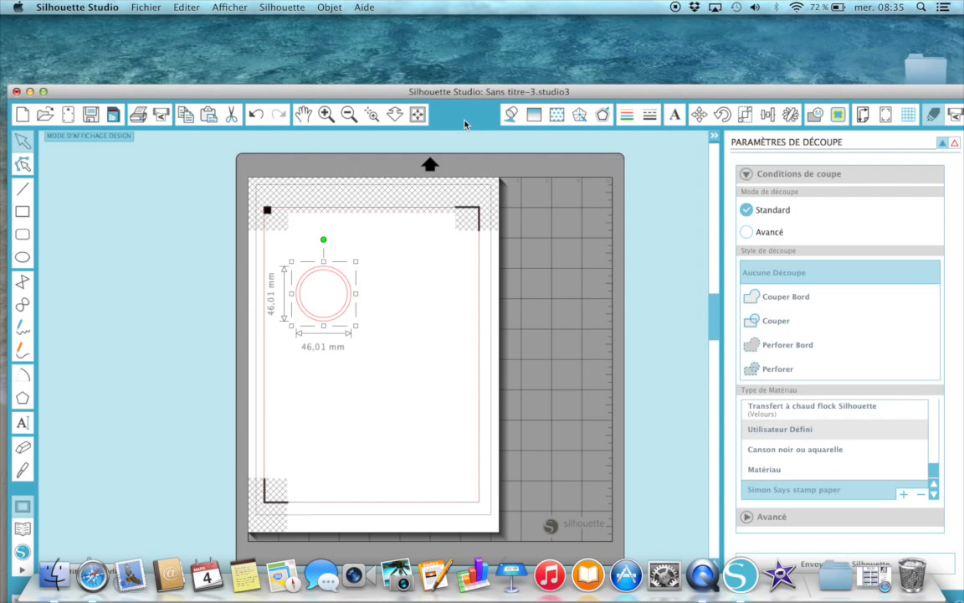
click(466, 120)
drag(374, 90, 286, 7)
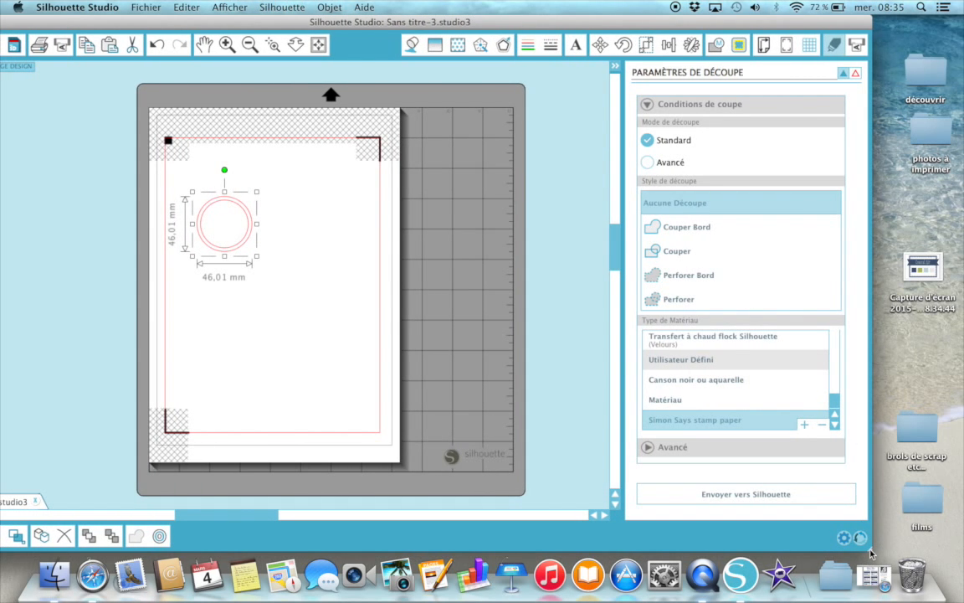
drag(871, 552, 755, 525)
drag(738, 427, 845, 518)
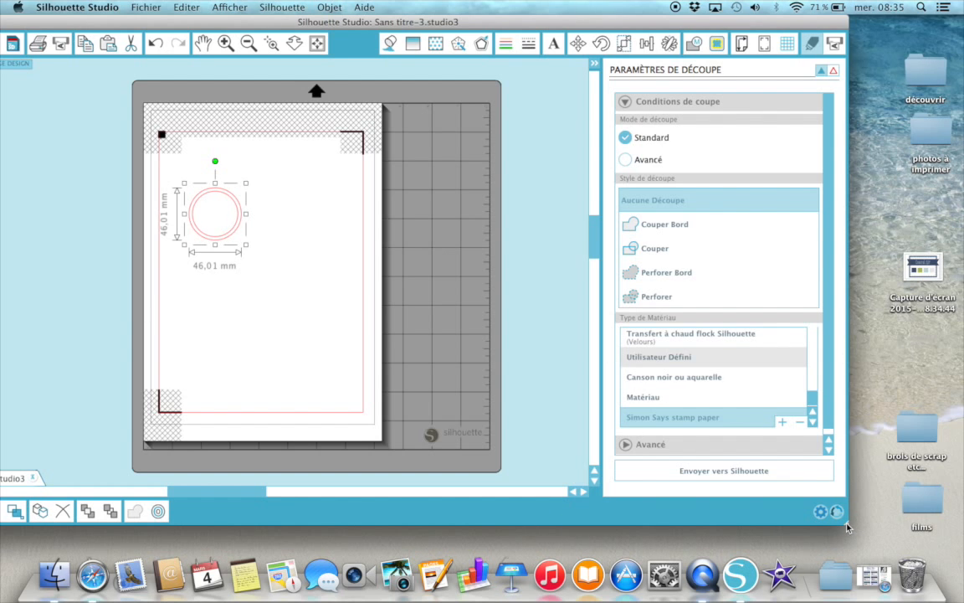
- Try to import the "Coastal Air" screenshot from the desktop near the page's upper-left corner and beside the page
click(926, 267)
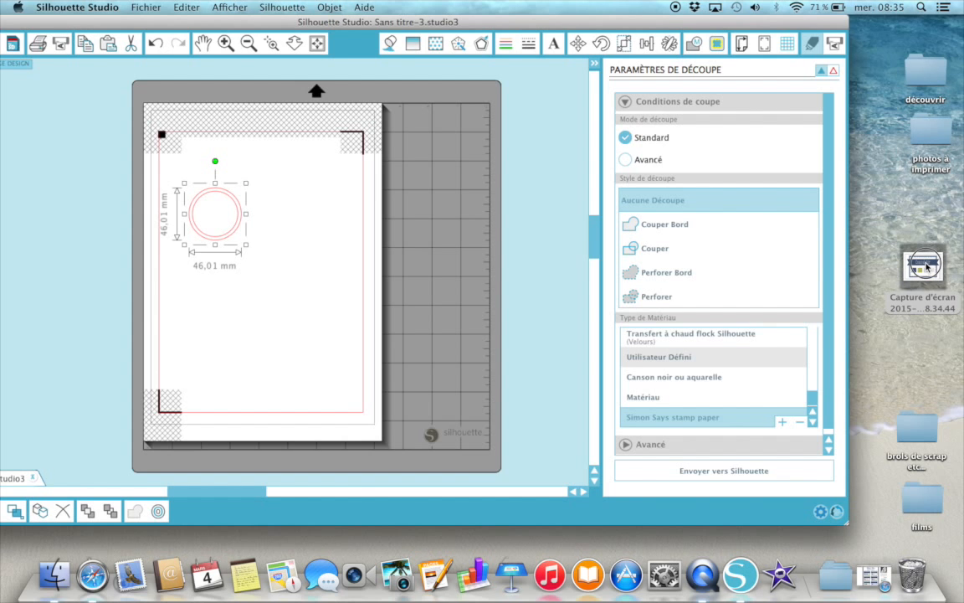
drag(927, 267, 147, 105)
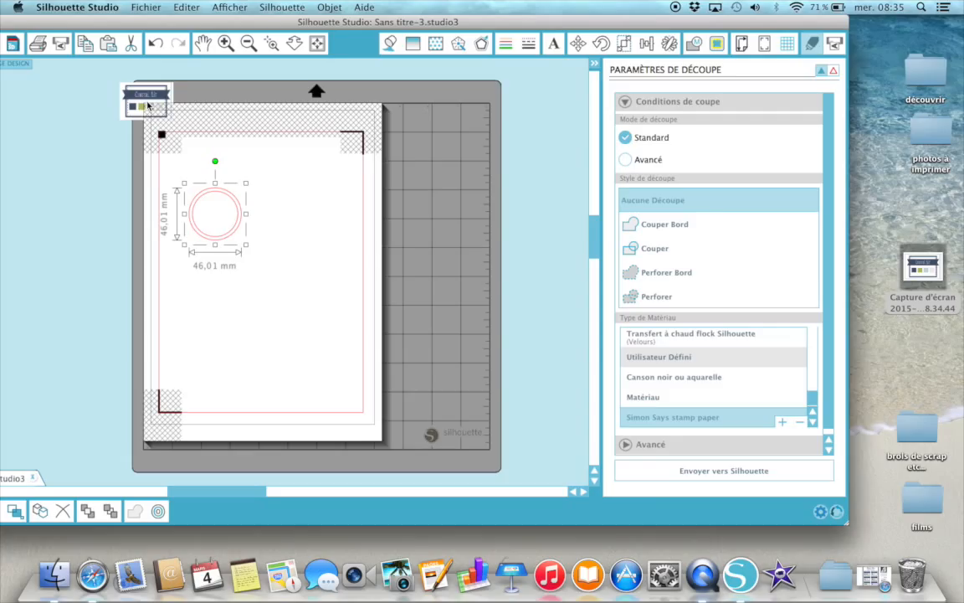
click(154, 46)
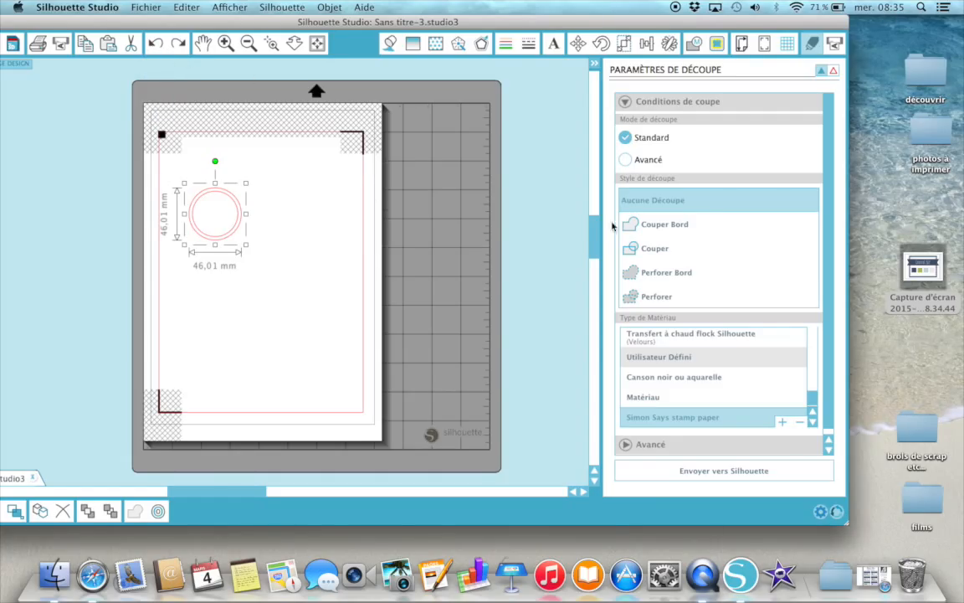
click(924, 274)
drag(925, 274, 88, 199)
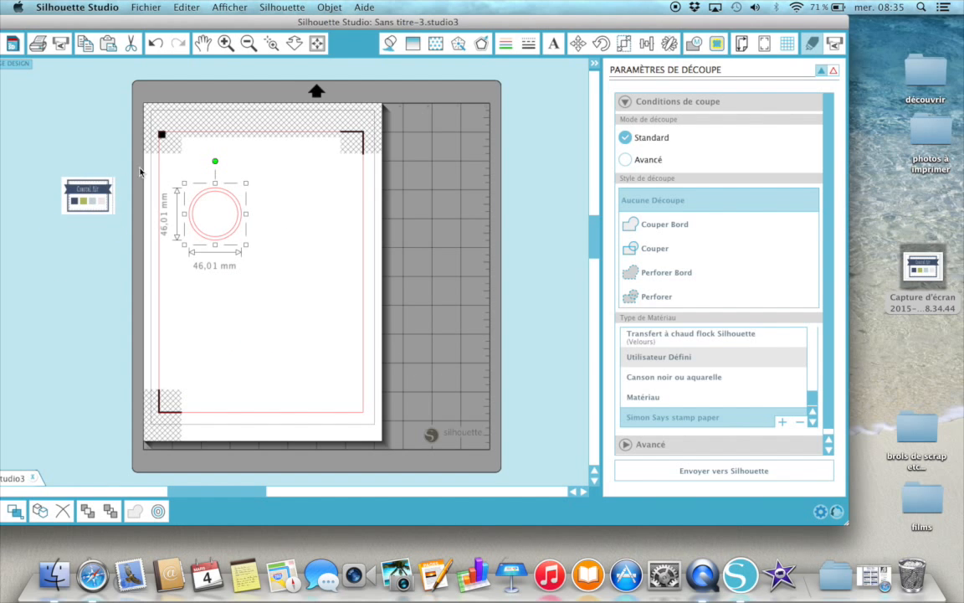
click(149, 47)
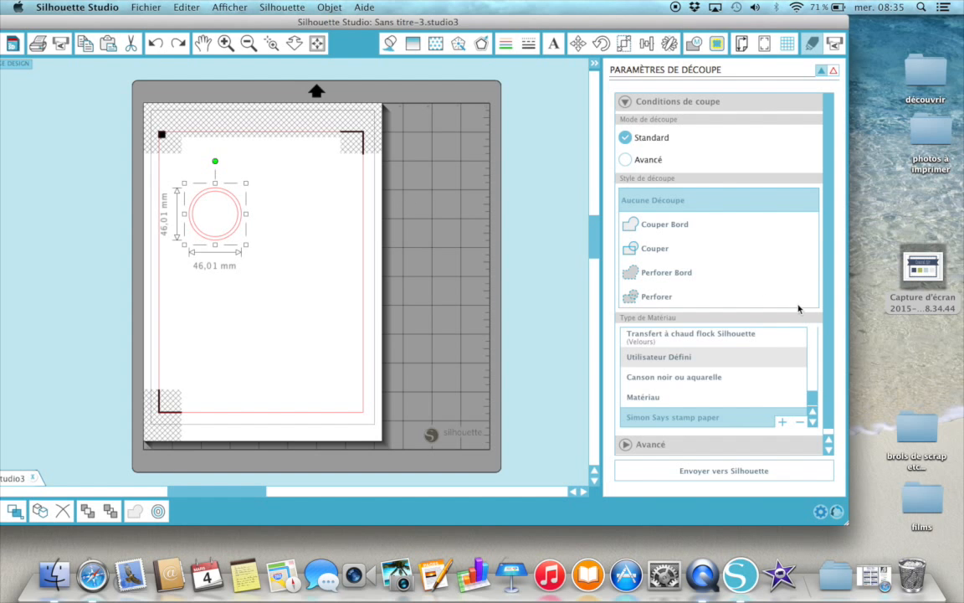
- Import the "Coastal Air" screenshot from the desktop, place it across the page's right edge beside the circles, and enlarge the window
click(922, 284)
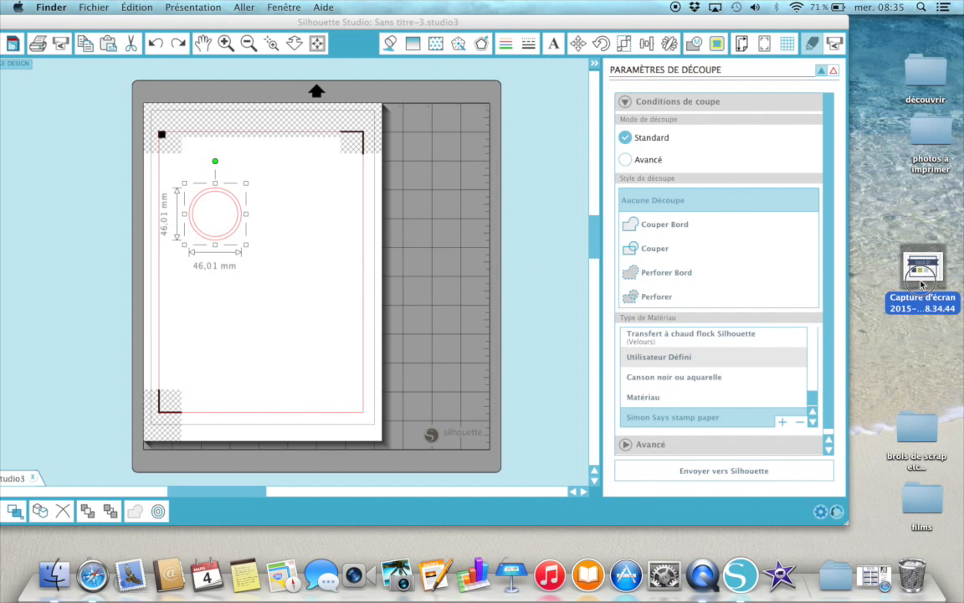
drag(922, 284, 550, 192)
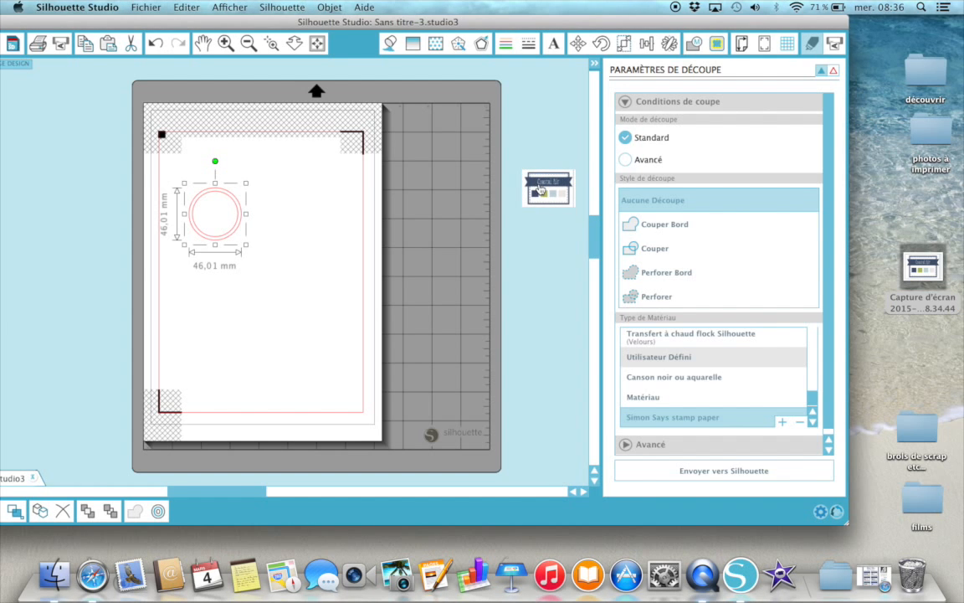
drag(541, 189, 581, 314)
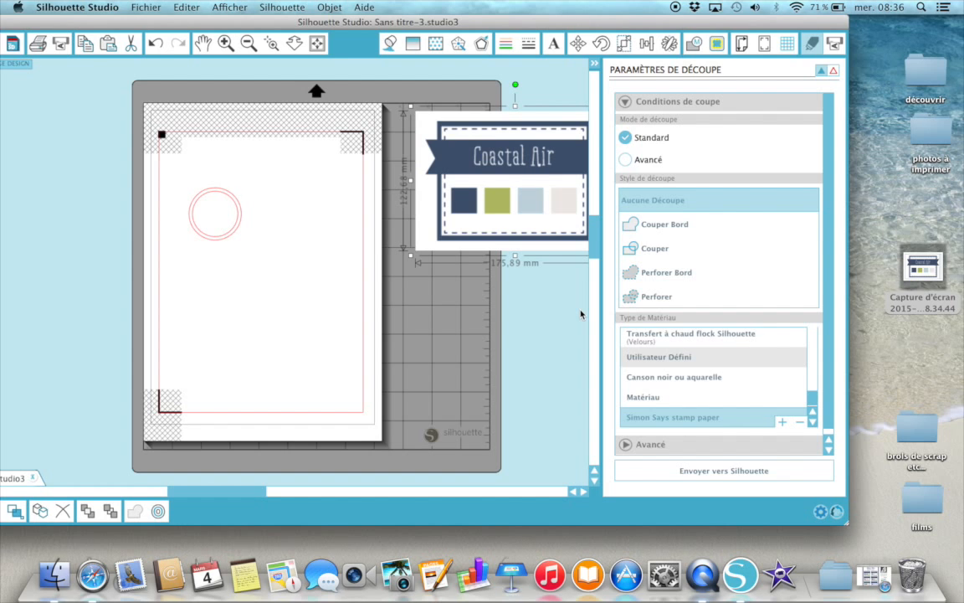
click(228, 44)
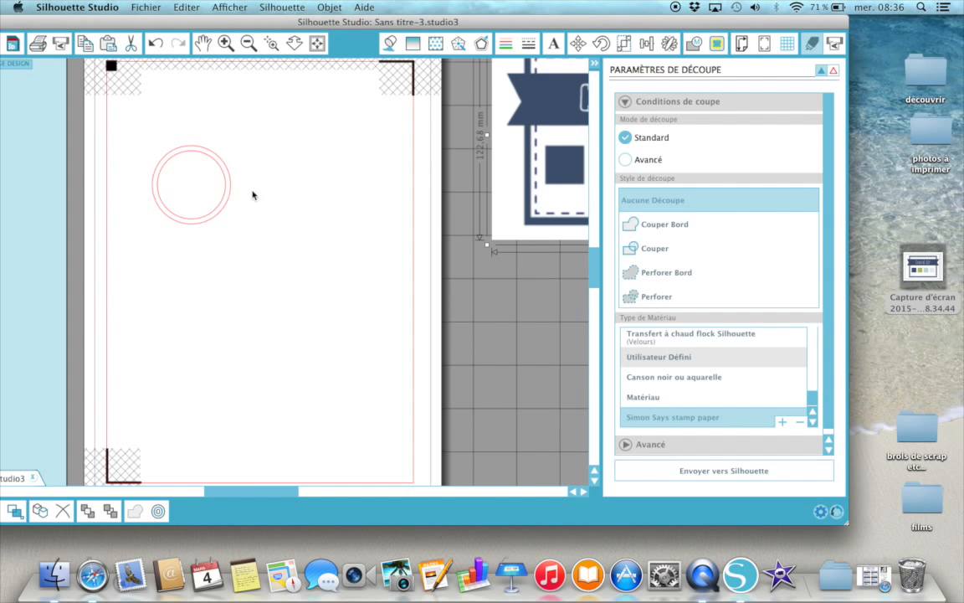
drag(538, 176, 352, 263)
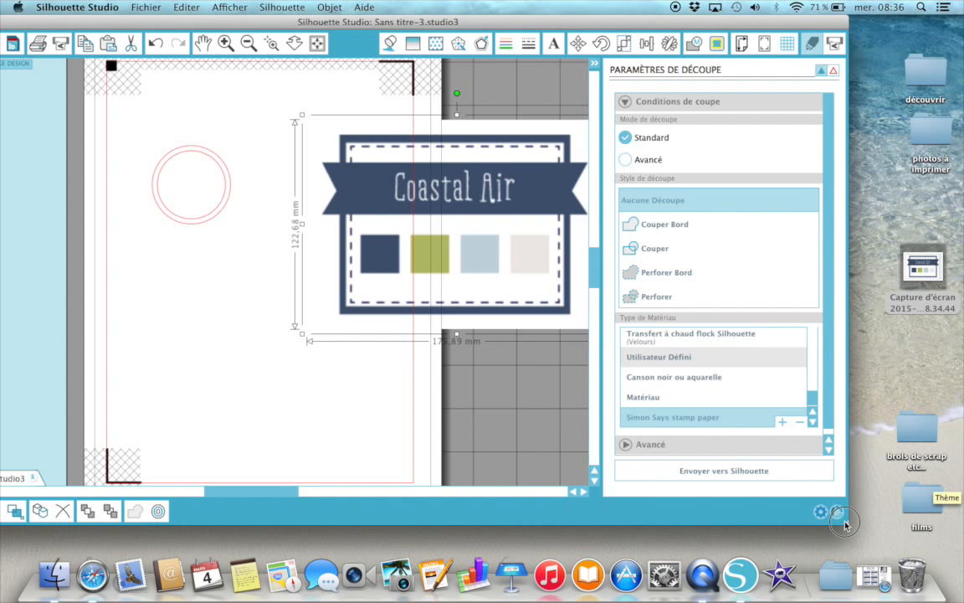
drag(845, 524, 960, 552)
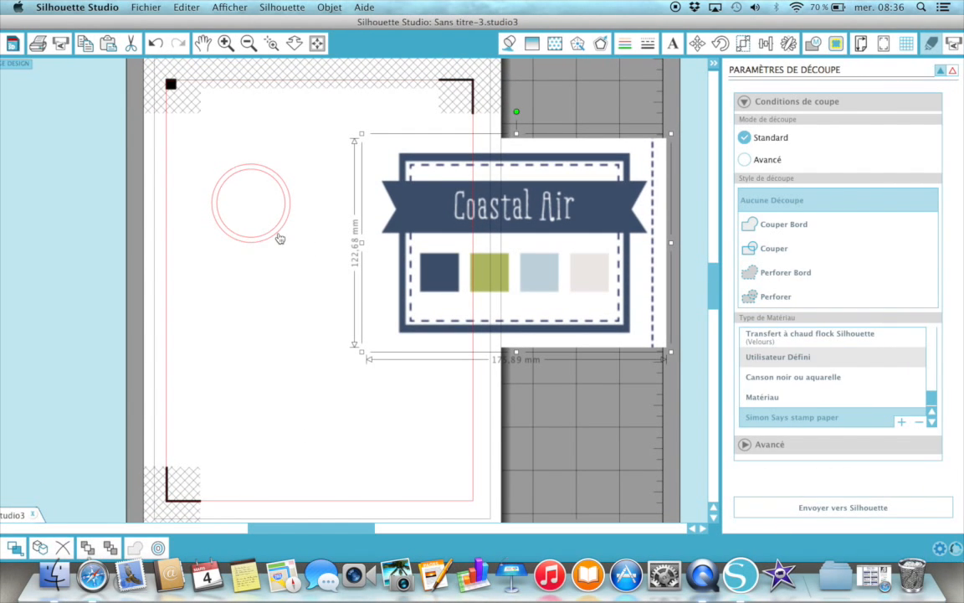
- Fill the two concentric circles with the pale beige colour sampled from the last swatch of the "Coastal Air" palette
click(269, 238)
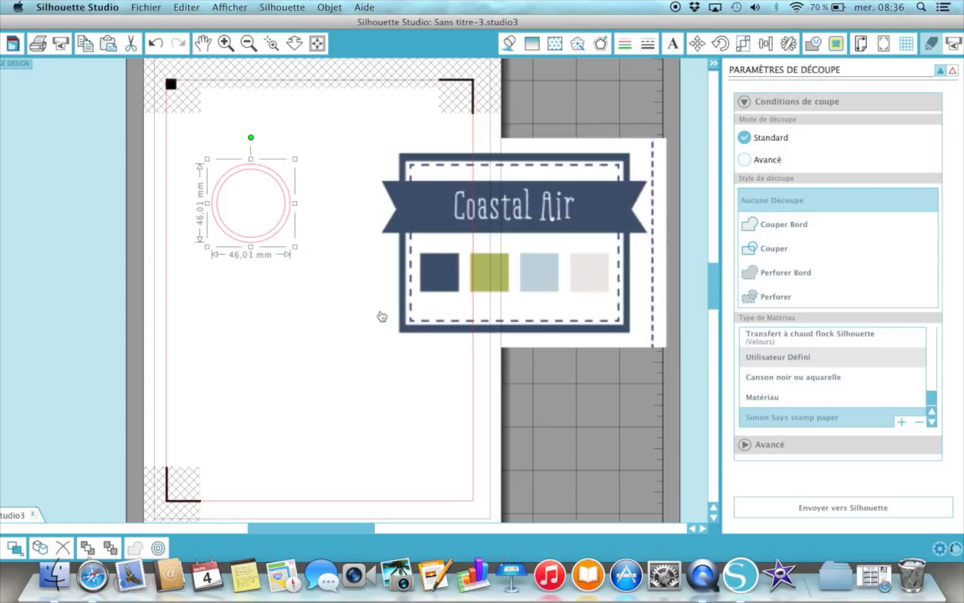
click(508, 43)
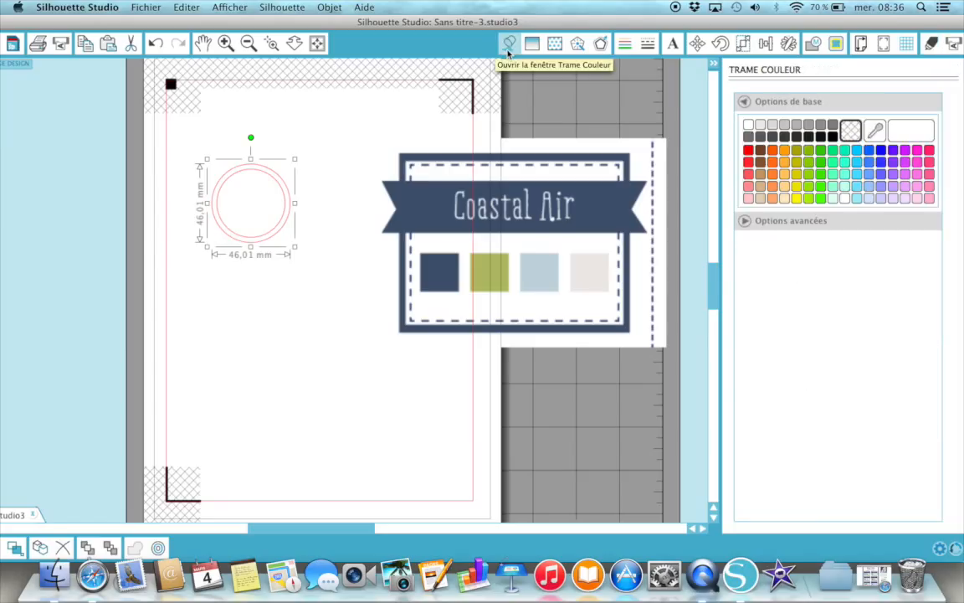
click(875, 132)
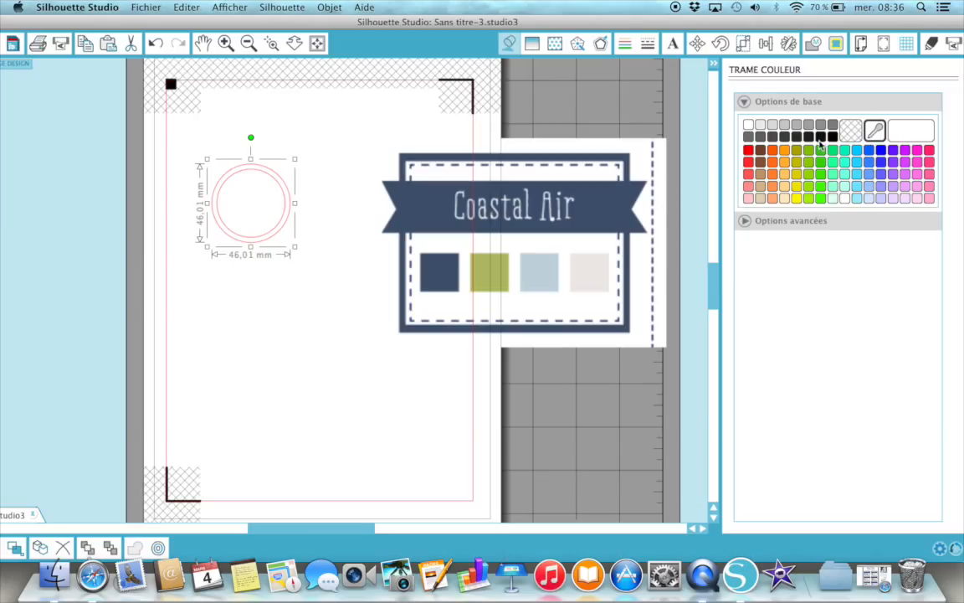
click(599, 260)
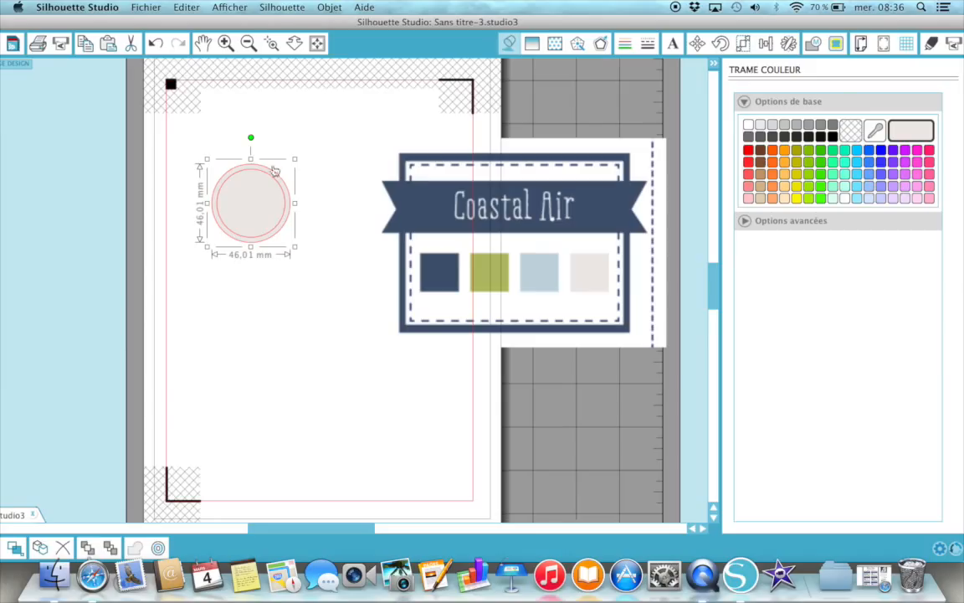
- Enlarge the view of the filled circles and reposition the Silhouette Studio window so its drawing tools are accessible
click(224, 42)
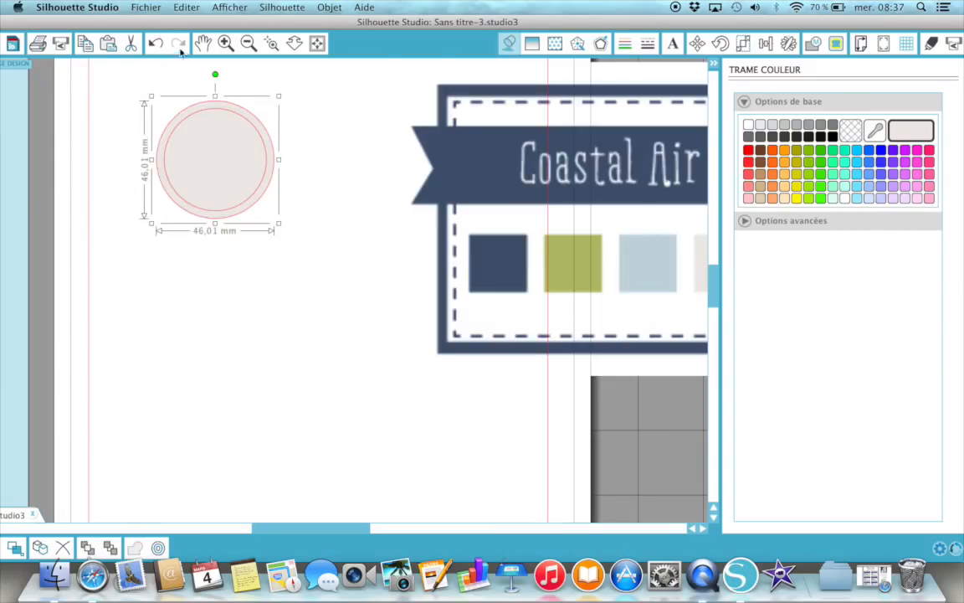
click(225, 44)
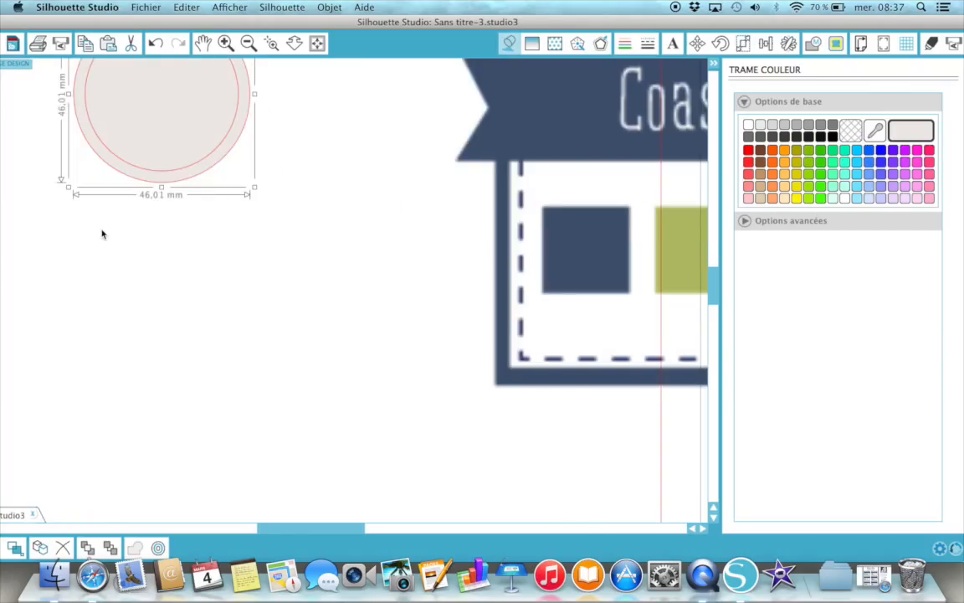
scroll(102, 233, up, 3)
scroll(102, 233, left, 5)
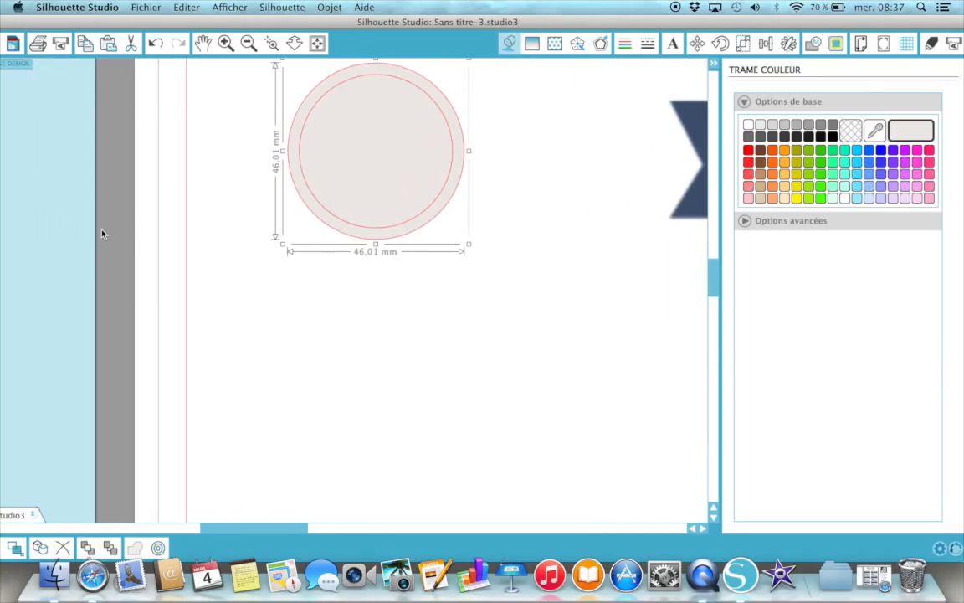
scroll(101, 234, up, 1)
scroll(102, 234, left, 4)
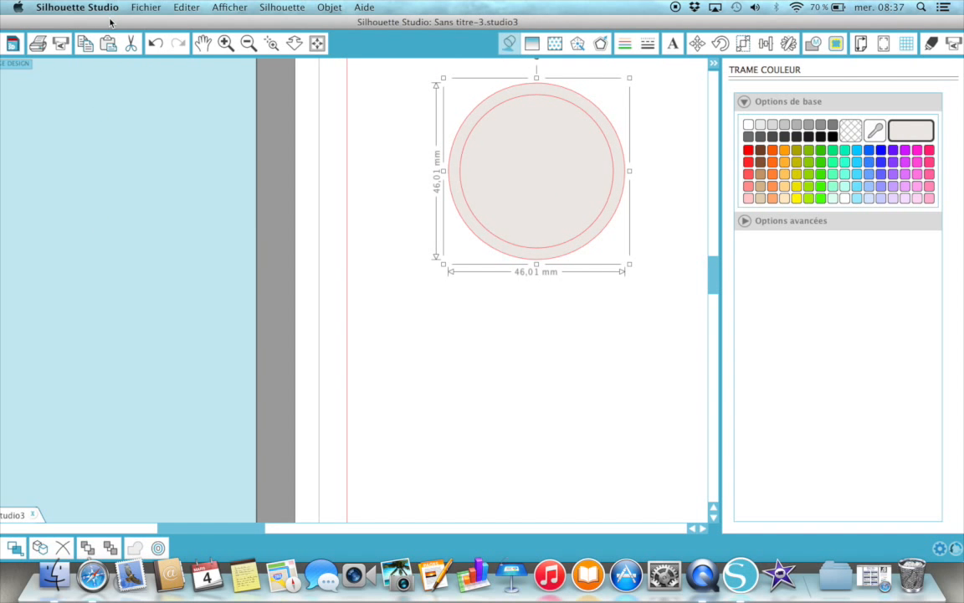
drag(110, 23, 207, 5)
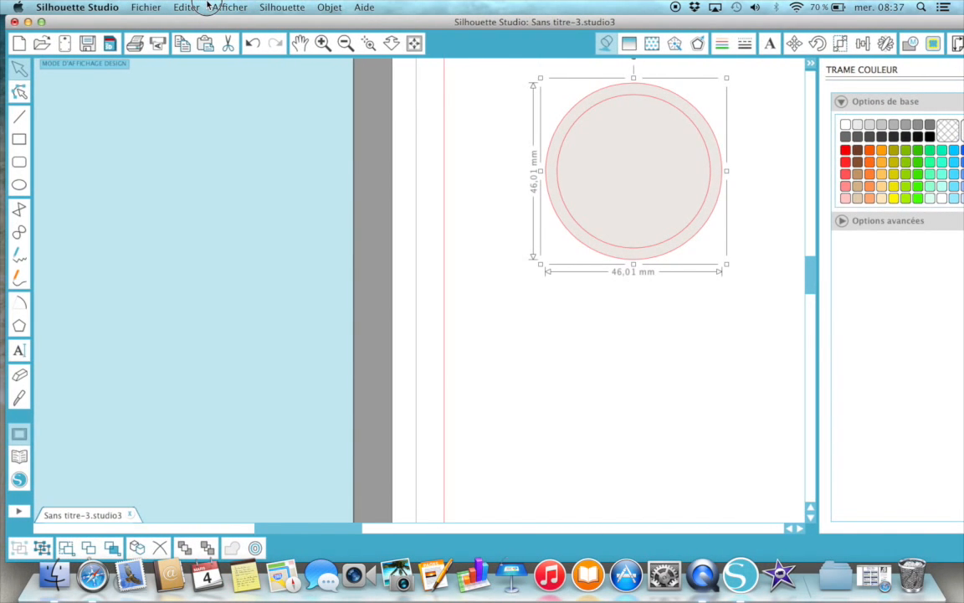
scroll(430, 294, right, 2)
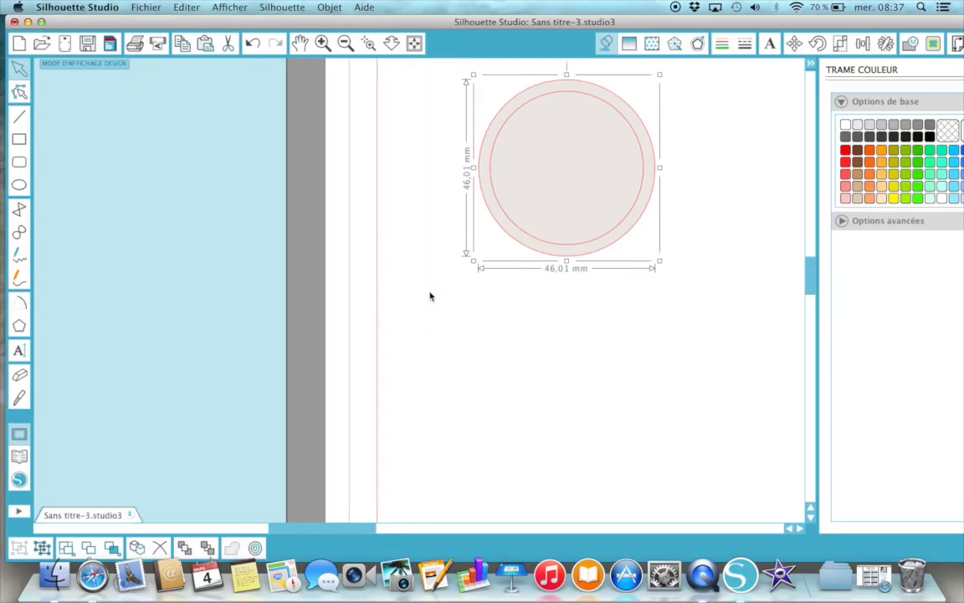
scroll(430, 294, right, 4)
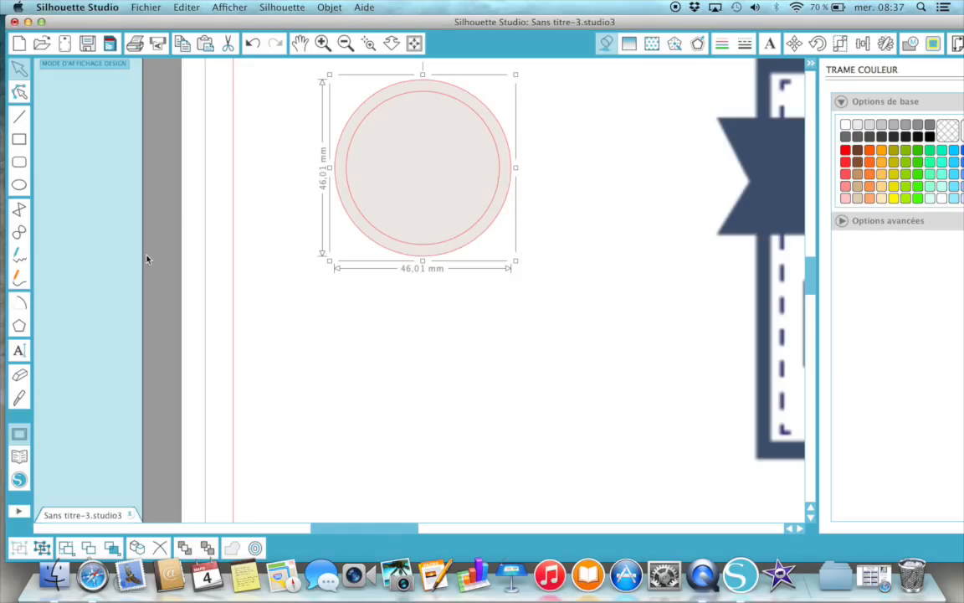
click(18, 351)
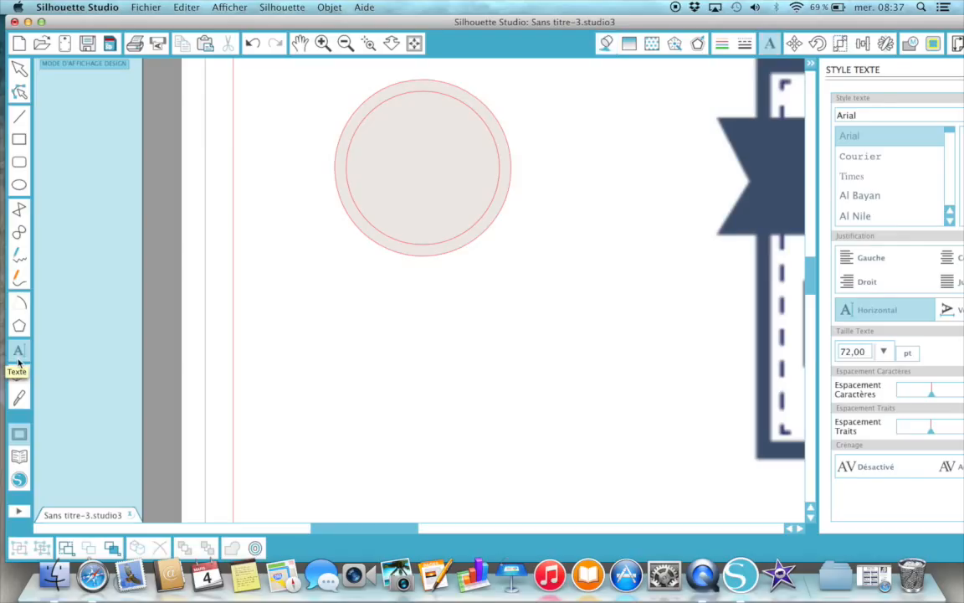
click(386, 161)
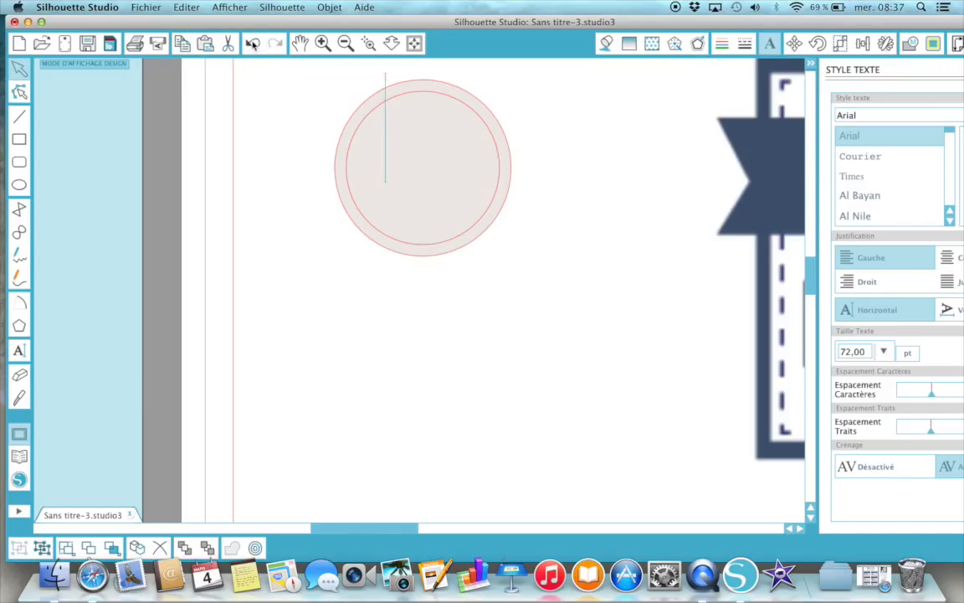
click(253, 43)
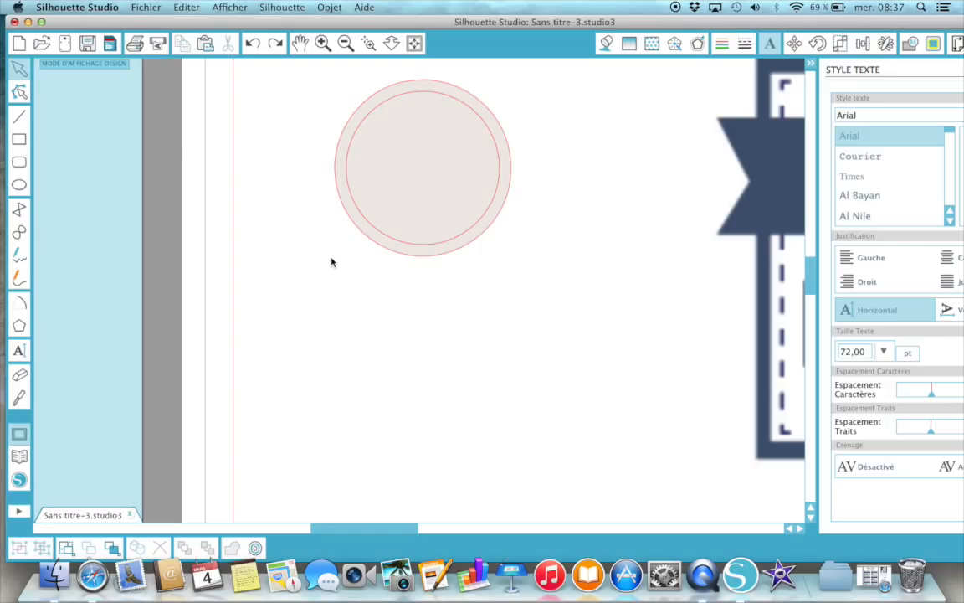
click(381, 161)
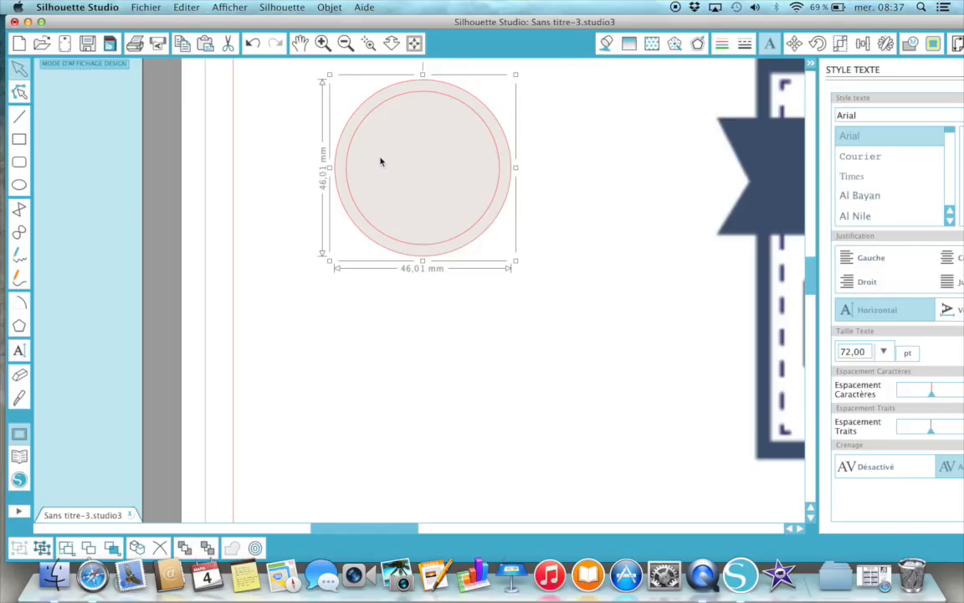
scroll(372, 307, up, 3)
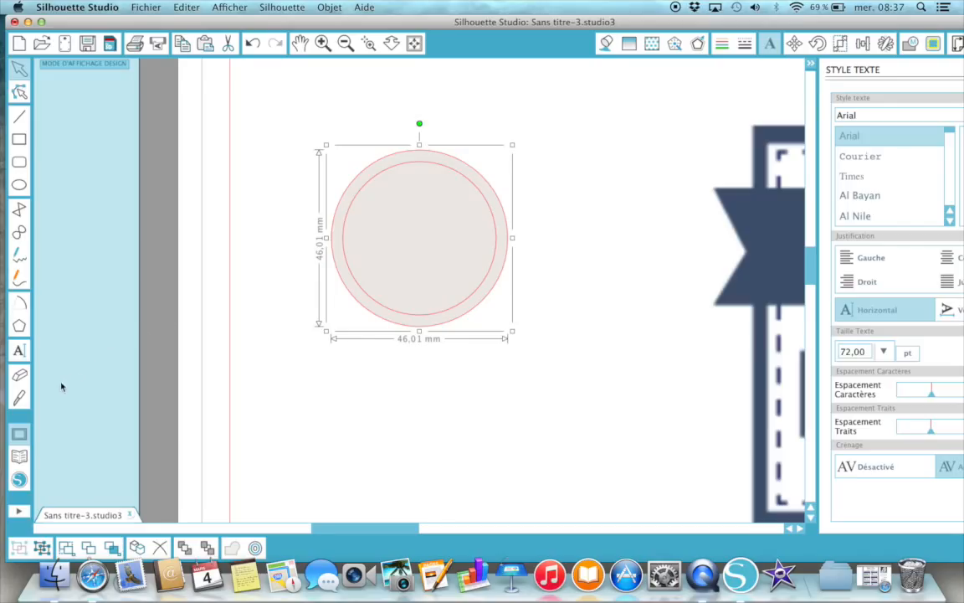
click(18, 352)
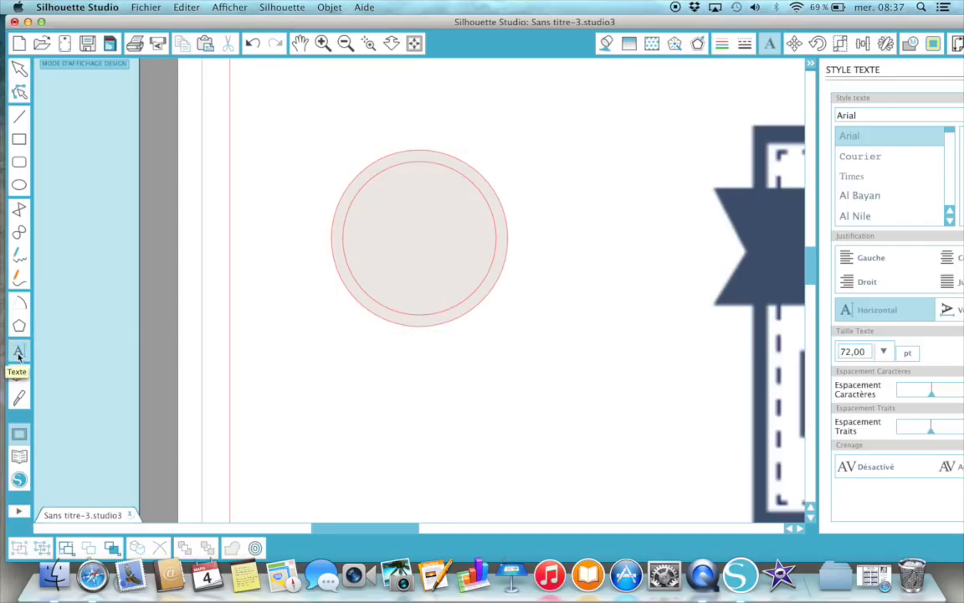
click(386, 244)
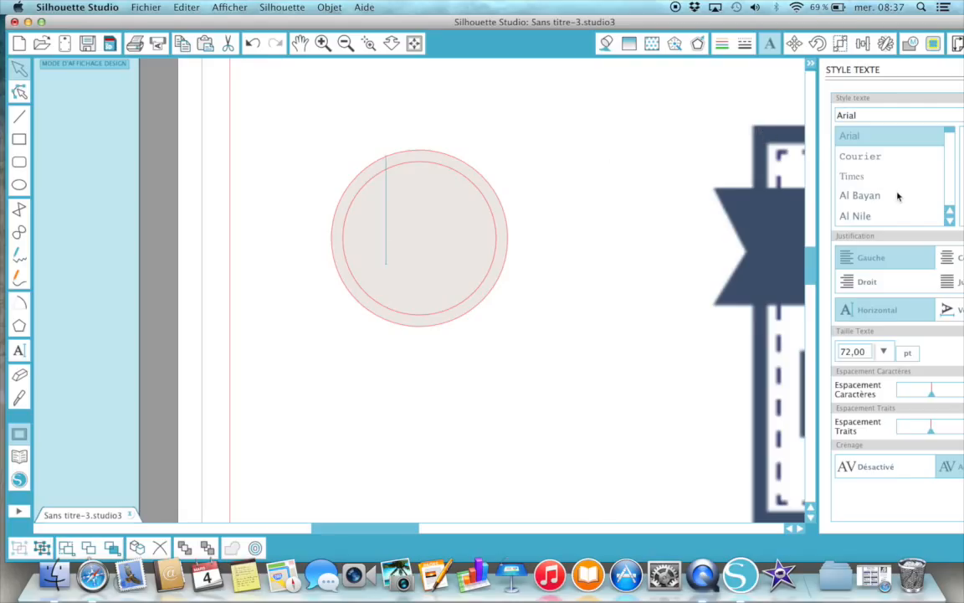
scroll(898, 196, down, 3)
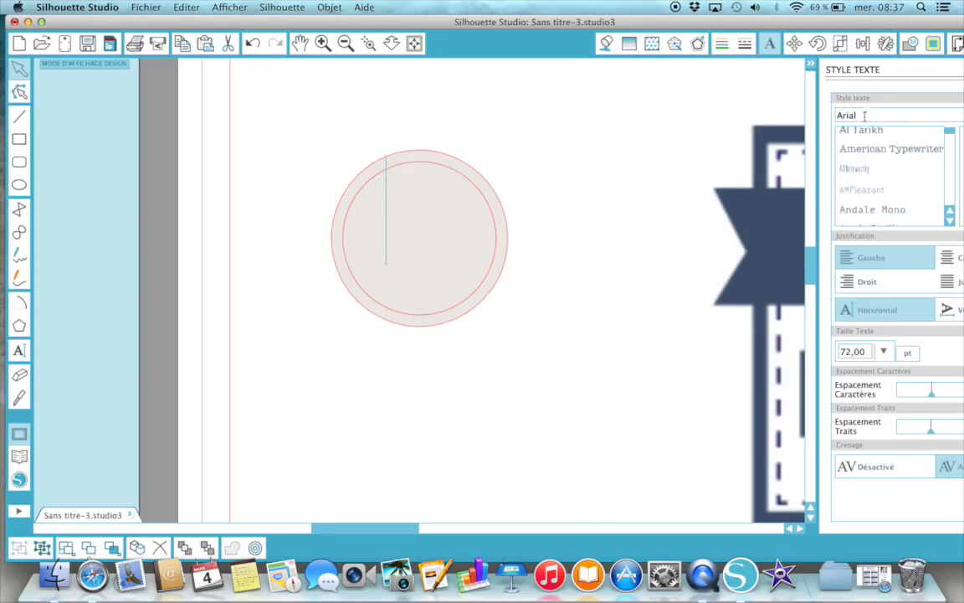
drag(864, 113, 831, 110)
scroll(895, 180, down, 2)
scroll(894, 180, down, 3)
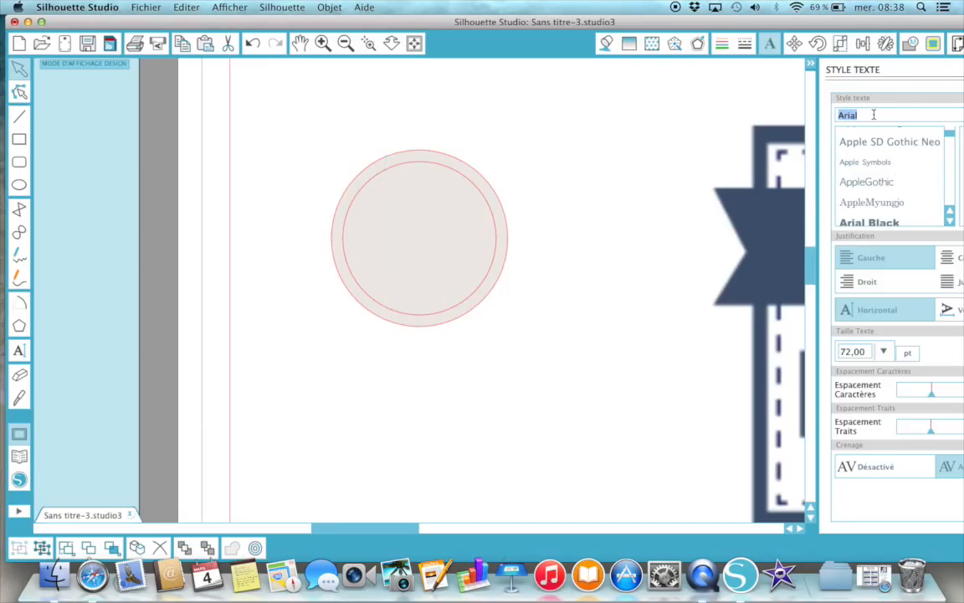
text(bebas Neue)
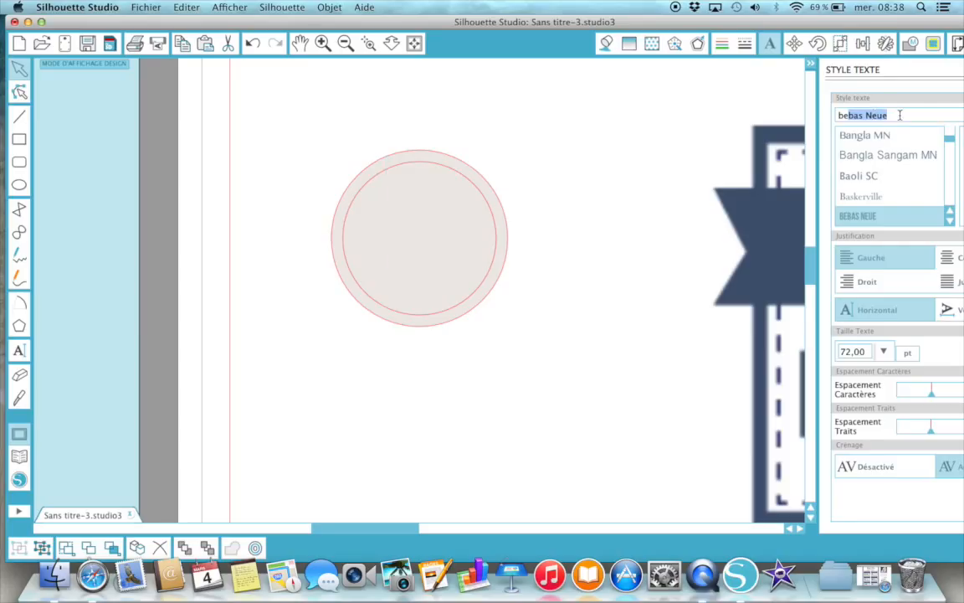
click(904, 117)
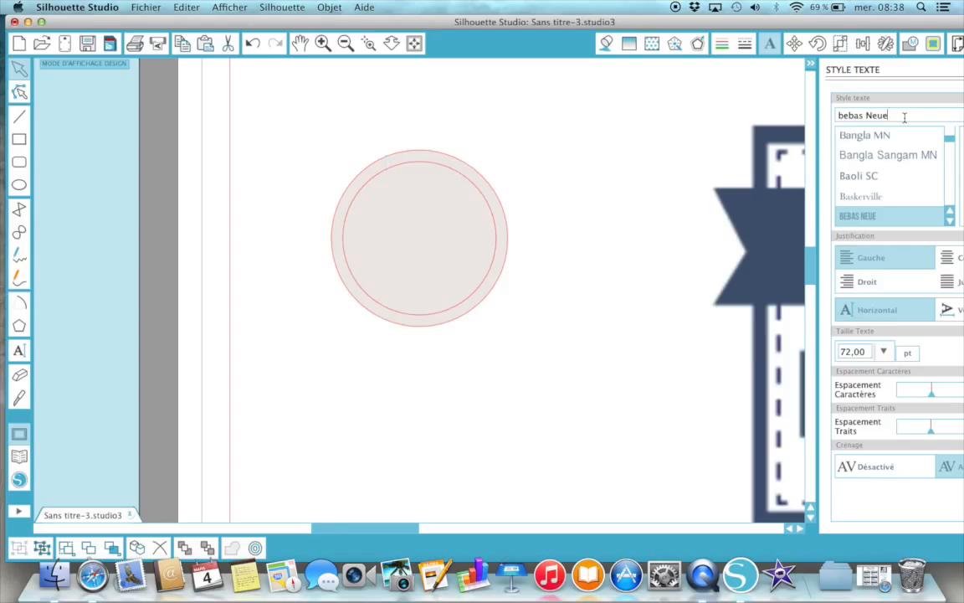
text(dest)
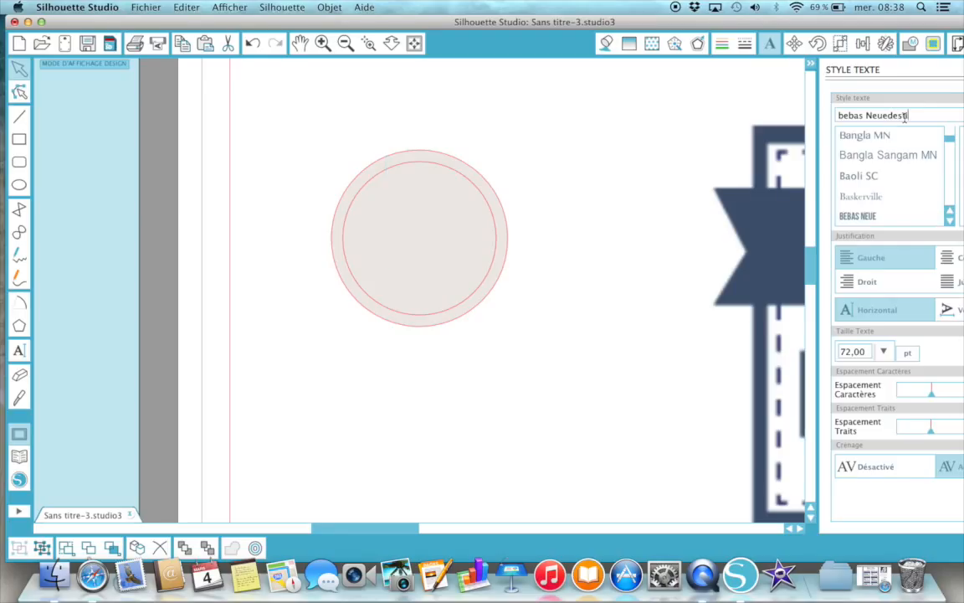
text(inatio)
text(n)
click(392, 241)
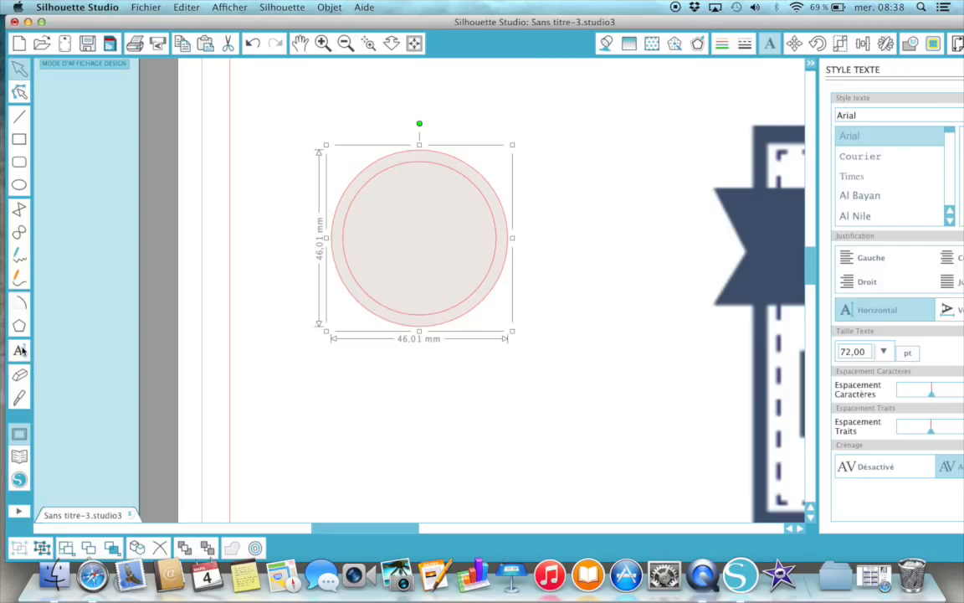
- Add the text "DESTINATION" in the Bebas Neue font, starting near the inner circle's left edge
click(19, 350)
click(358, 248)
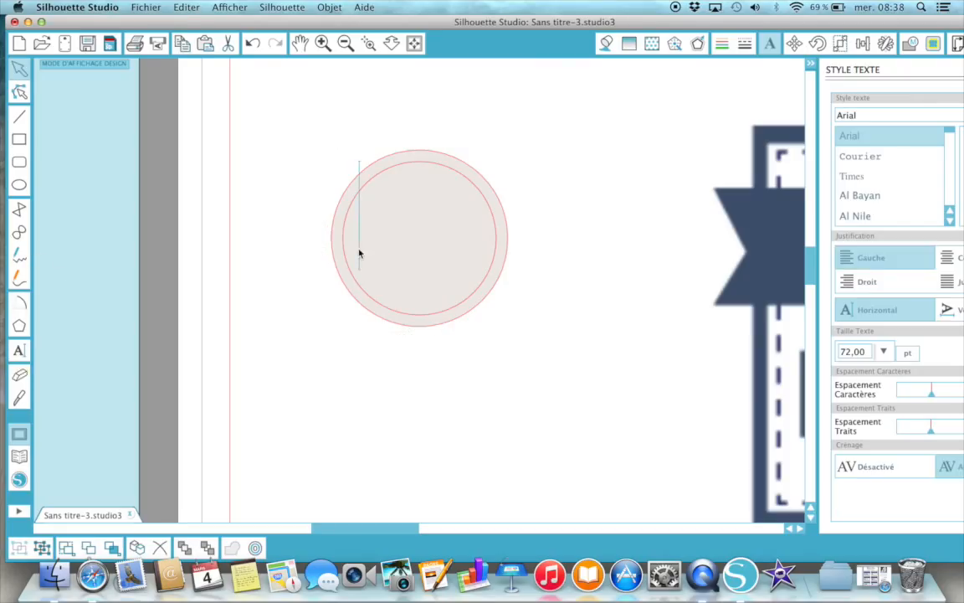
text(de)
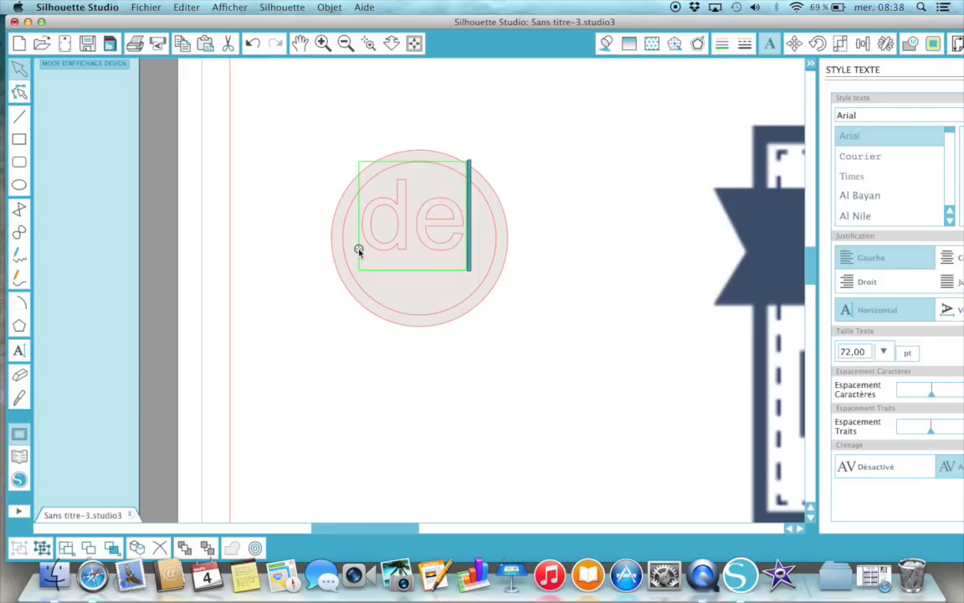
key(BackSpace)
key(BackSpace)
click(359, 253)
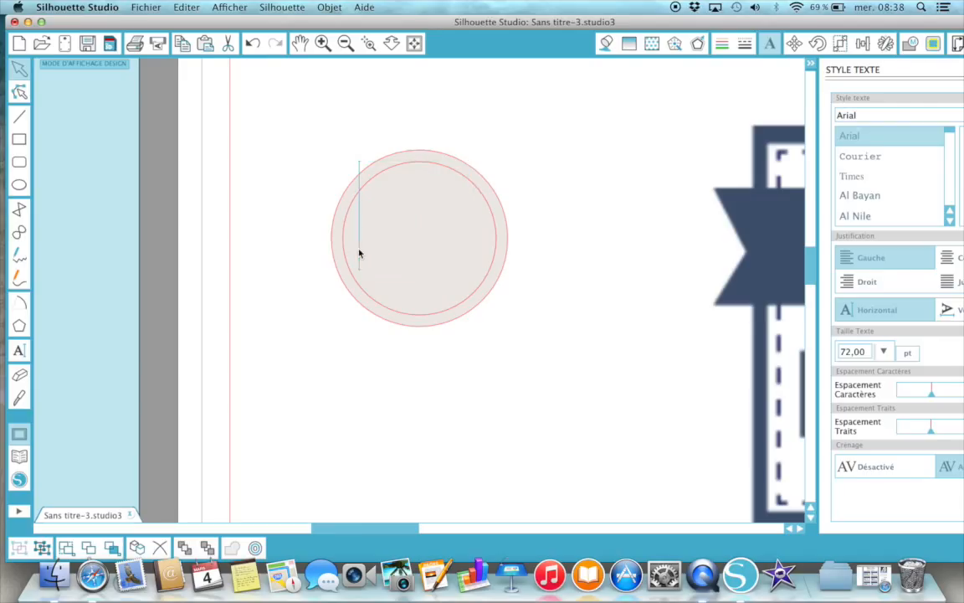
drag(870, 113, 813, 105)
text(bebas Neue)
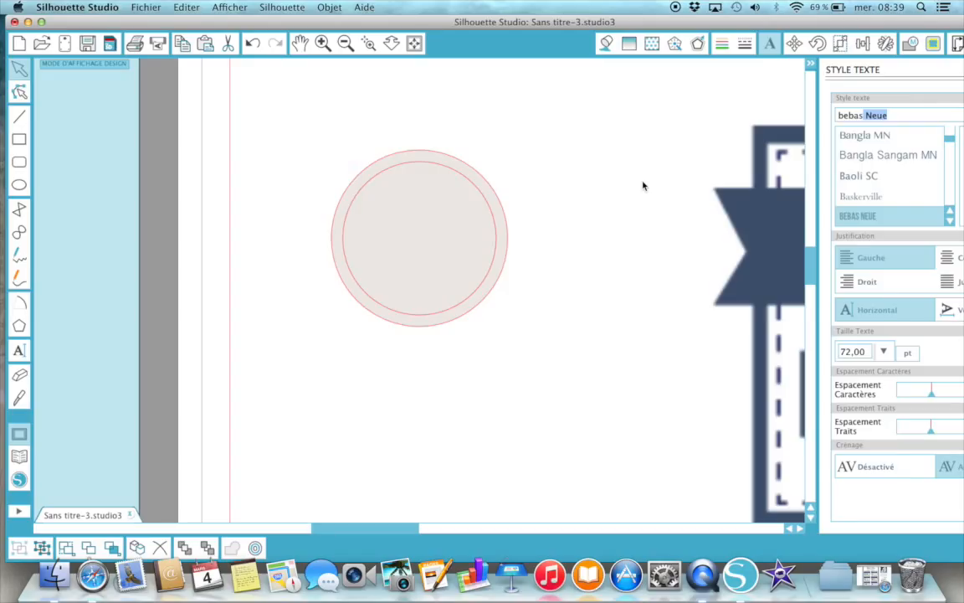
key(Return)
text(DES)
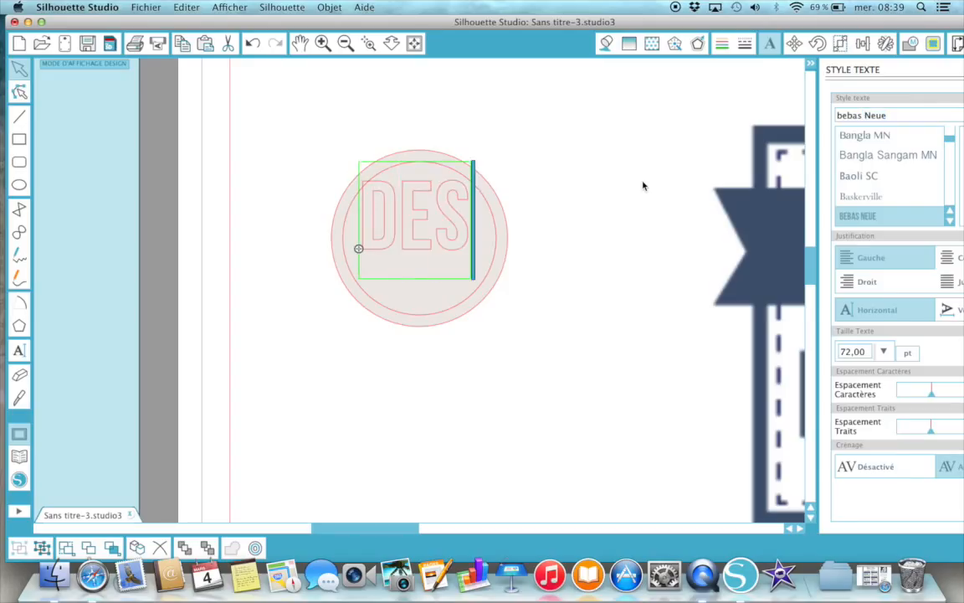
text(TINATION)
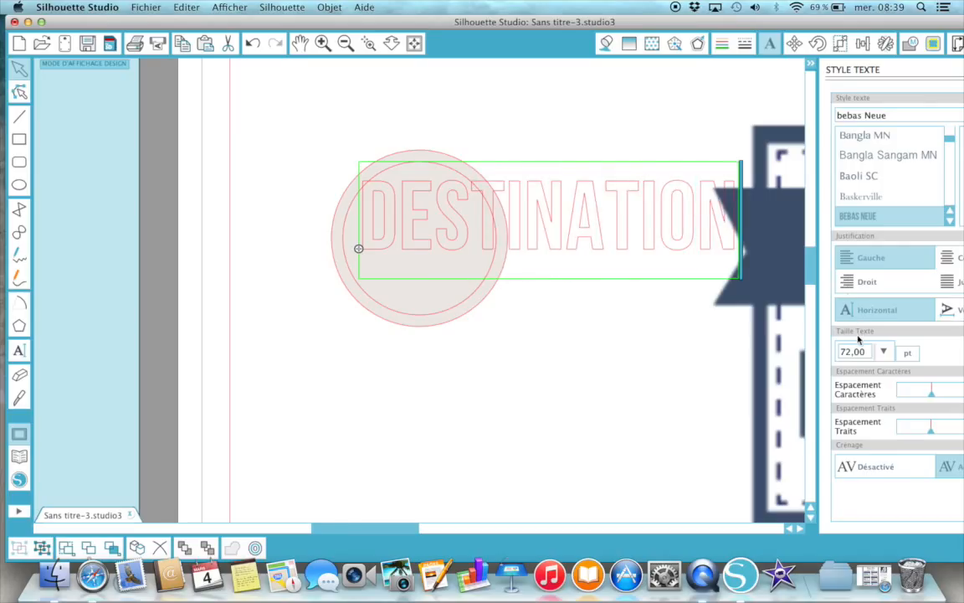
- Set the size of the "DESTINATION" text to 24 pt
click(649, 384)
click(704, 246)
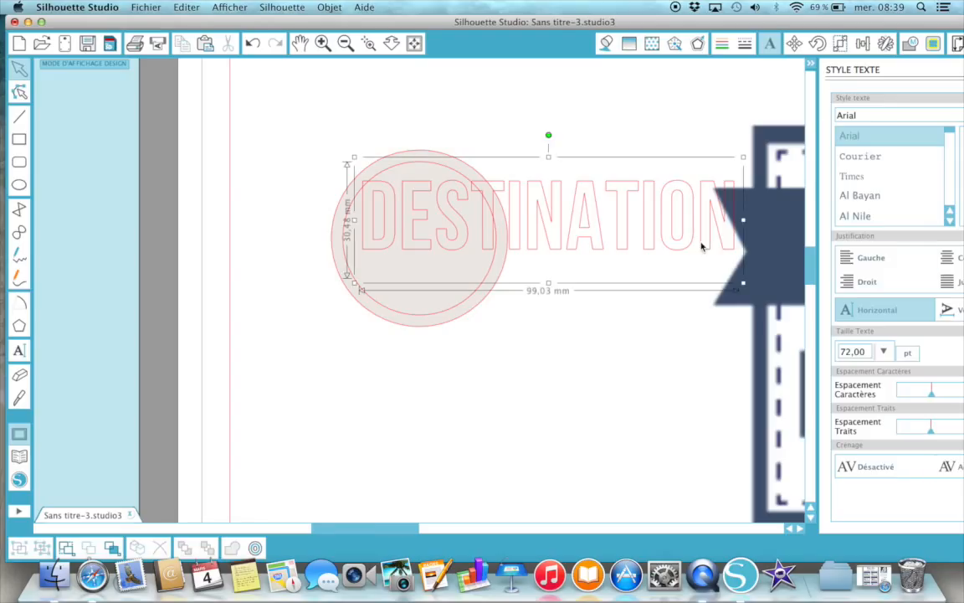
click(885, 353)
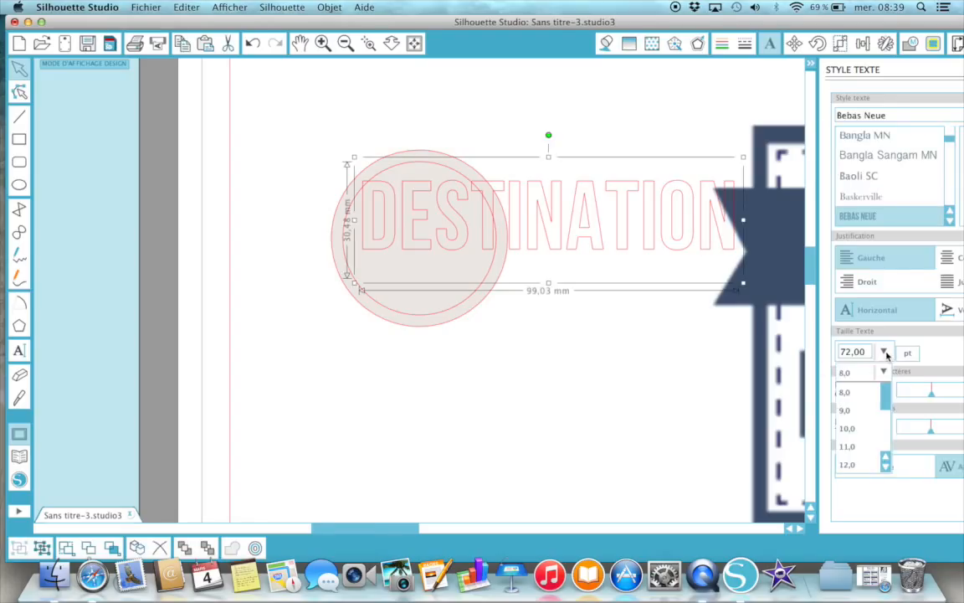
scroll(862, 431, down, 3)
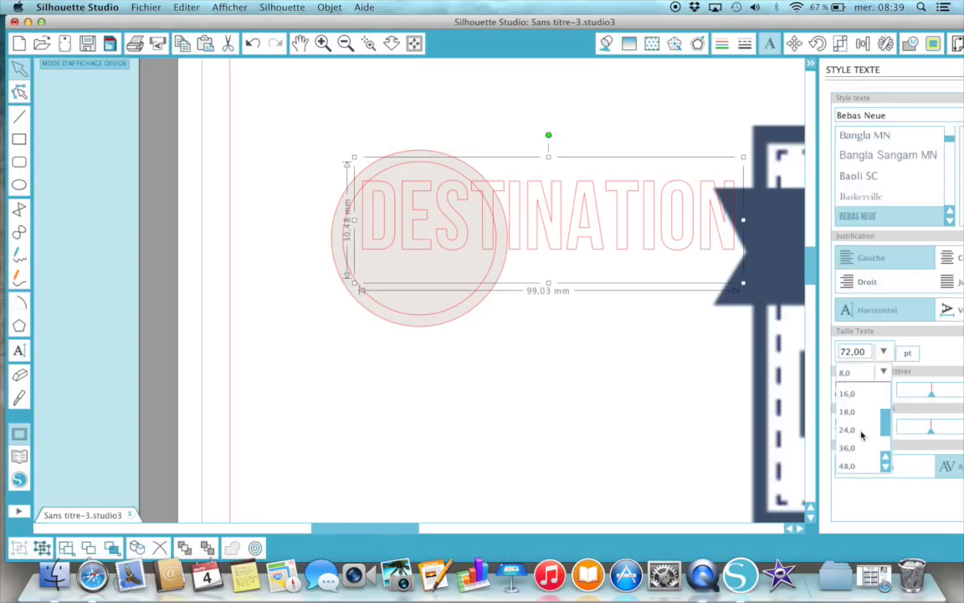
click(859, 430)
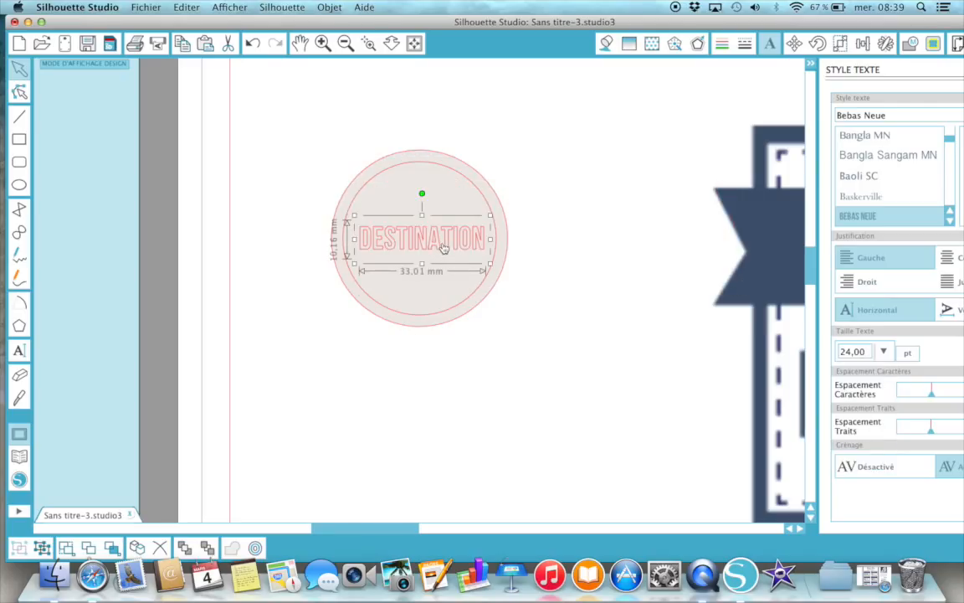
- Give the "DESTINATION" text the navy blue sampled from the imported image's banner as both fill and line colour
click(607, 45)
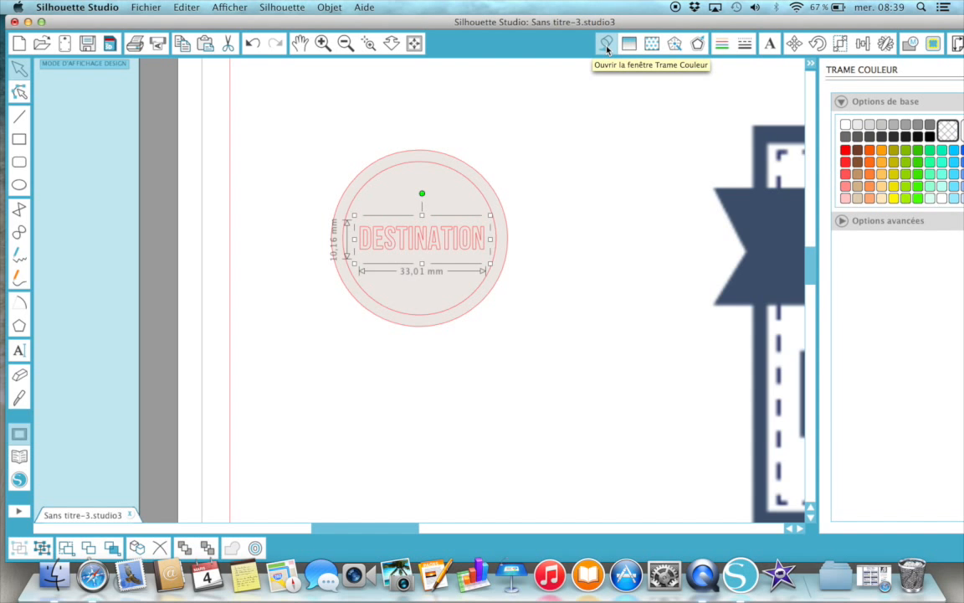
drag(665, 24, 568, 7)
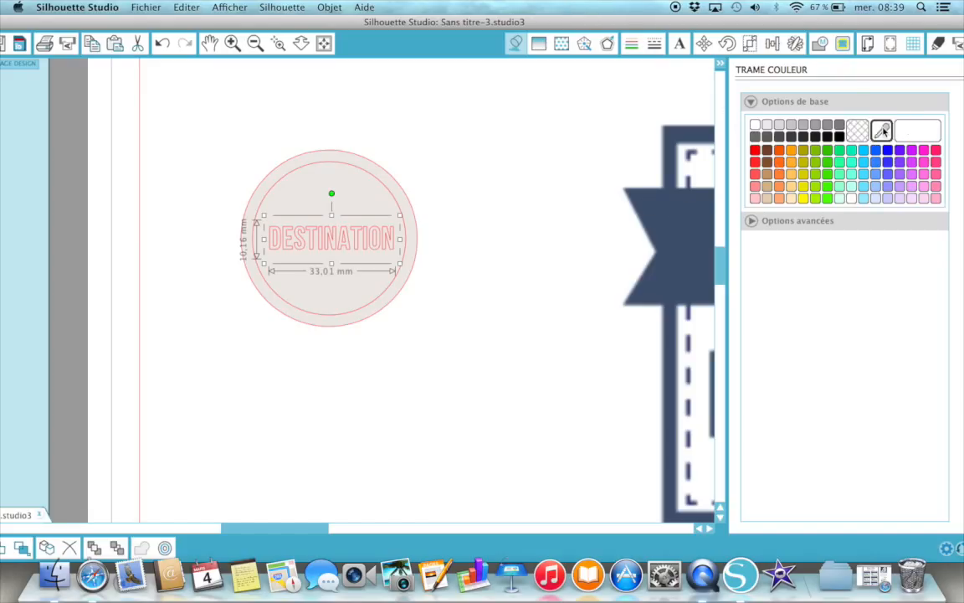
click(883, 130)
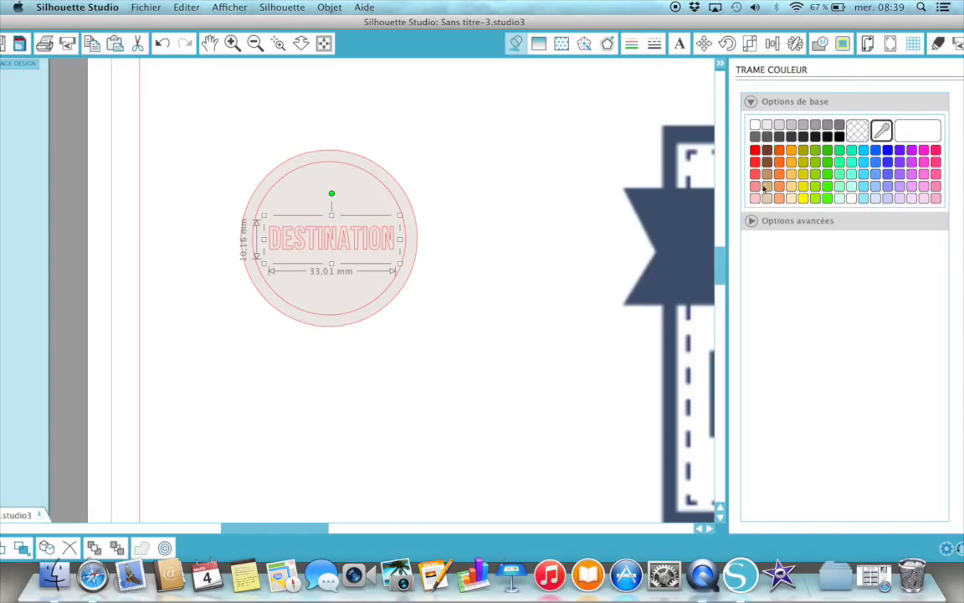
click(679, 225)
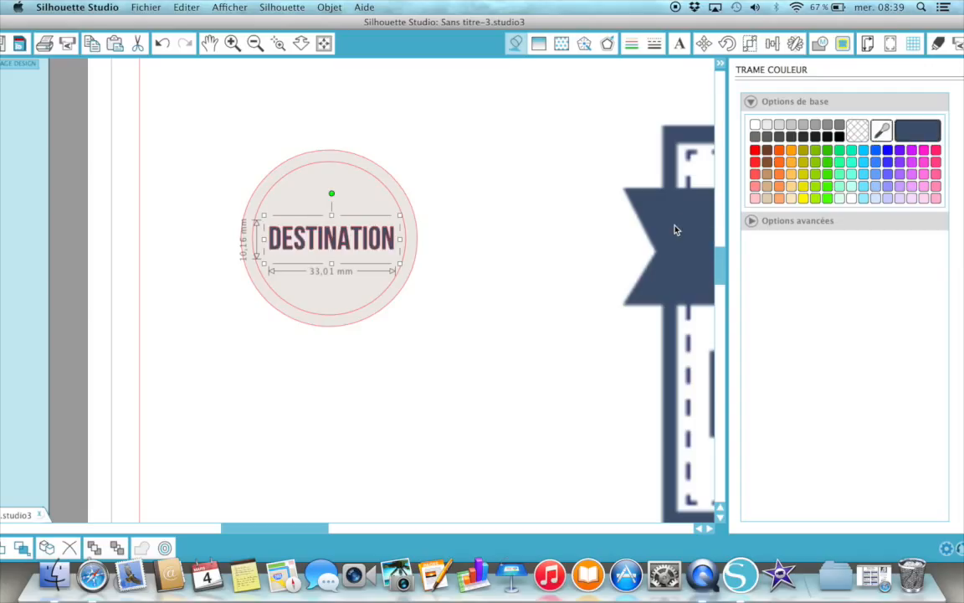
click(634, 47)
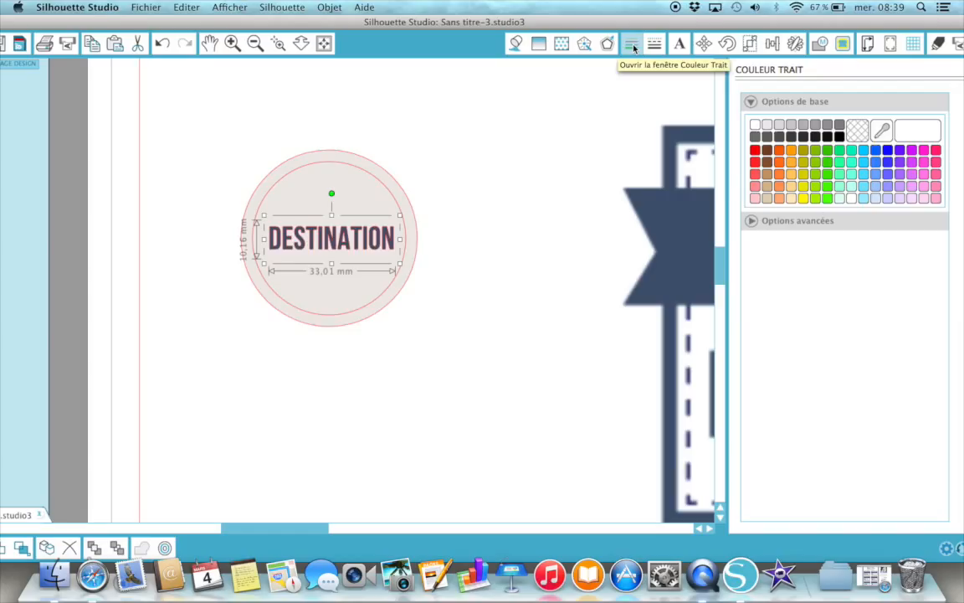
click(882, 131)
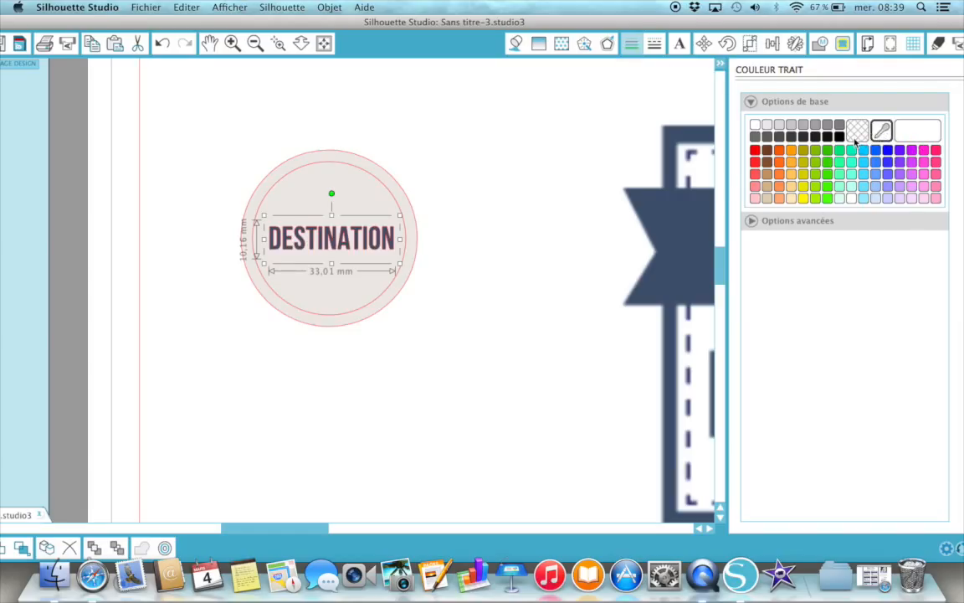
click(687, 216)
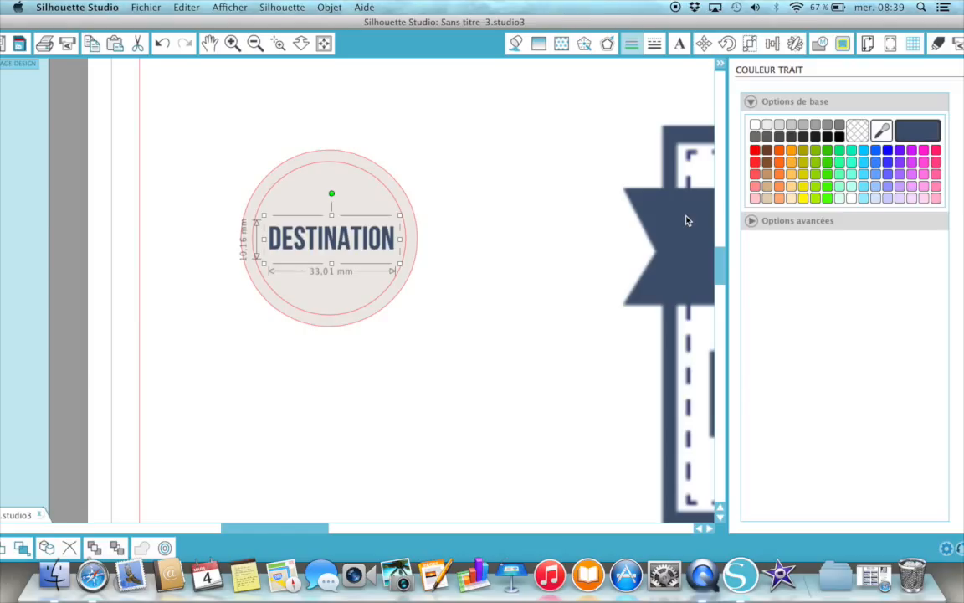
- Set the cut style of the "DESTINATION" text to Aucune Découpe and centre the text with the two circles
click(937, 49)
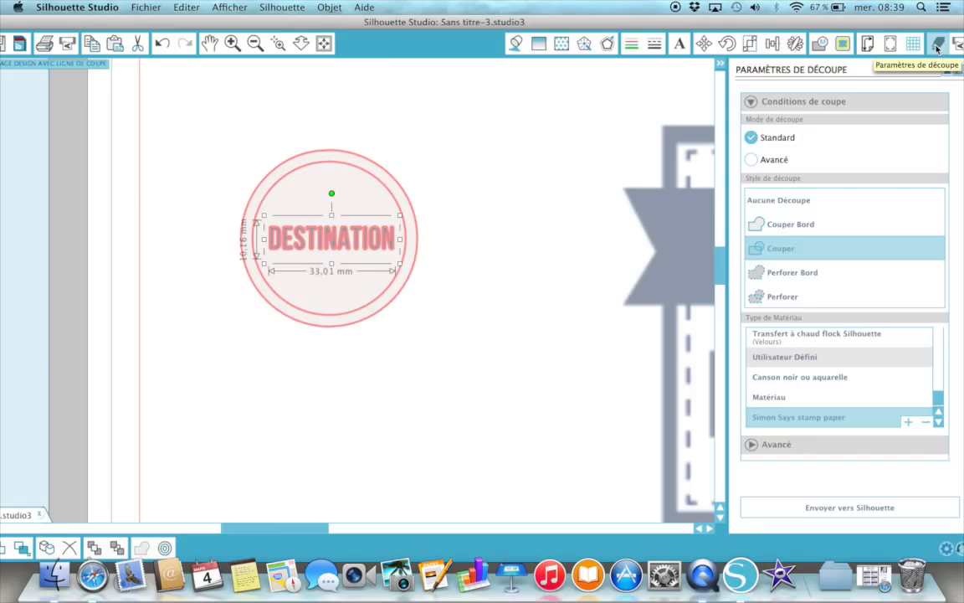
click(794, 200)
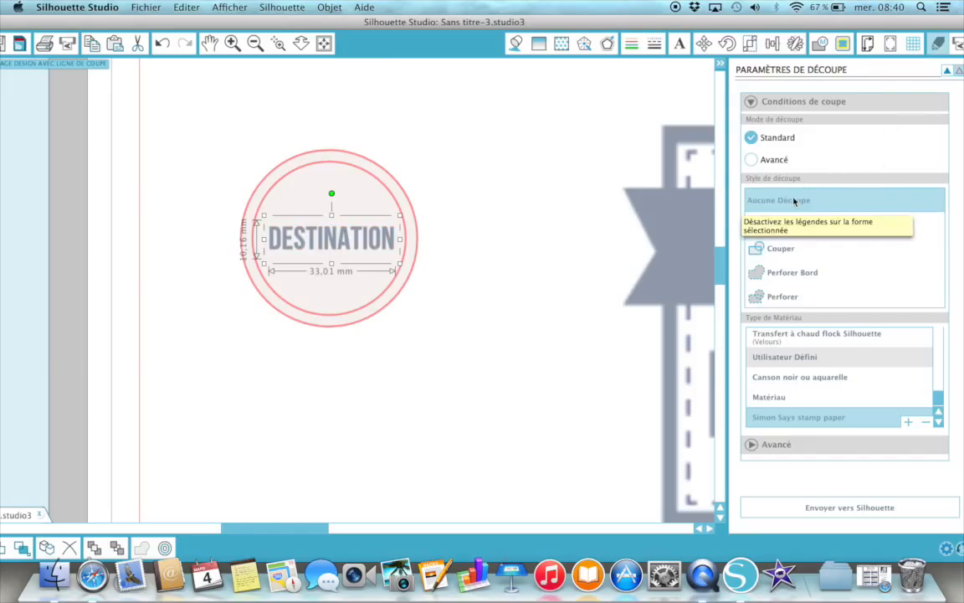
click(226, 143)
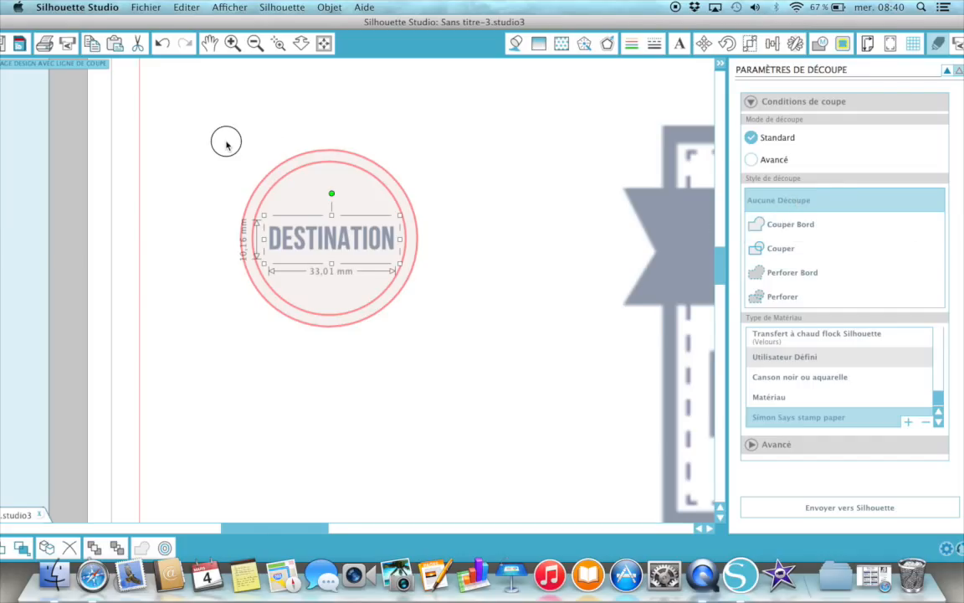
drag(226, 143, 429, 293)
click(771, 44)
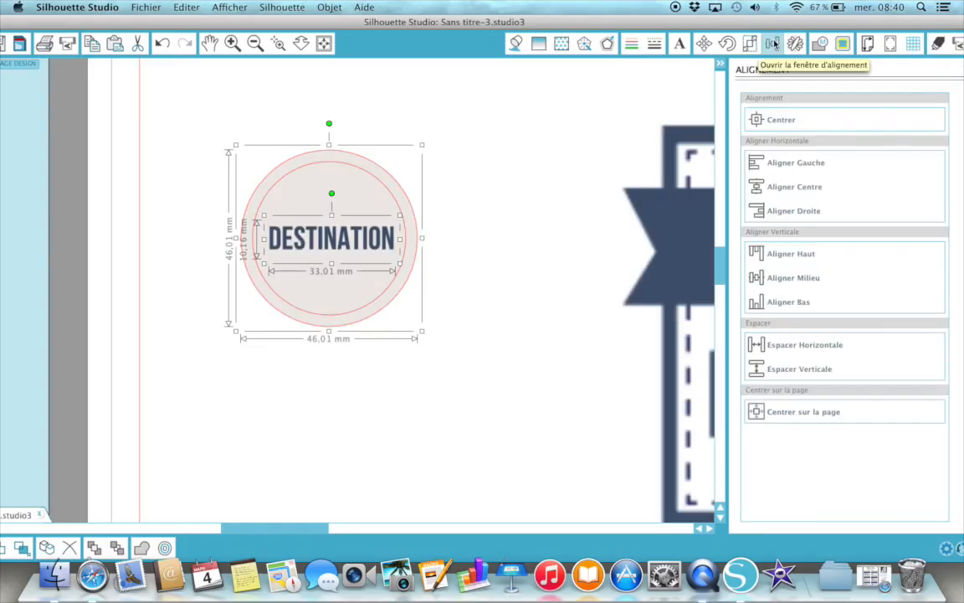
click(780, 121)
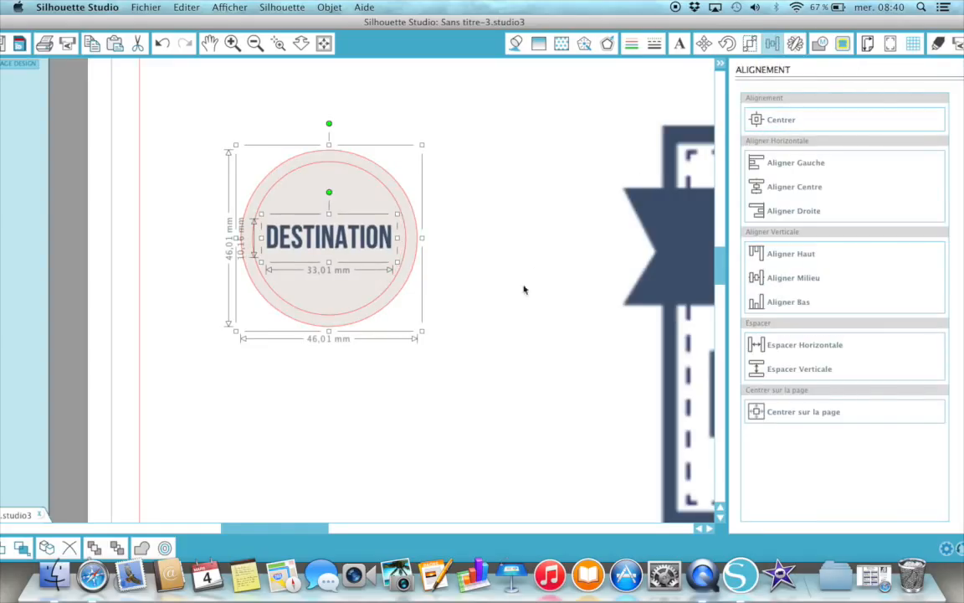
click(506, 329)
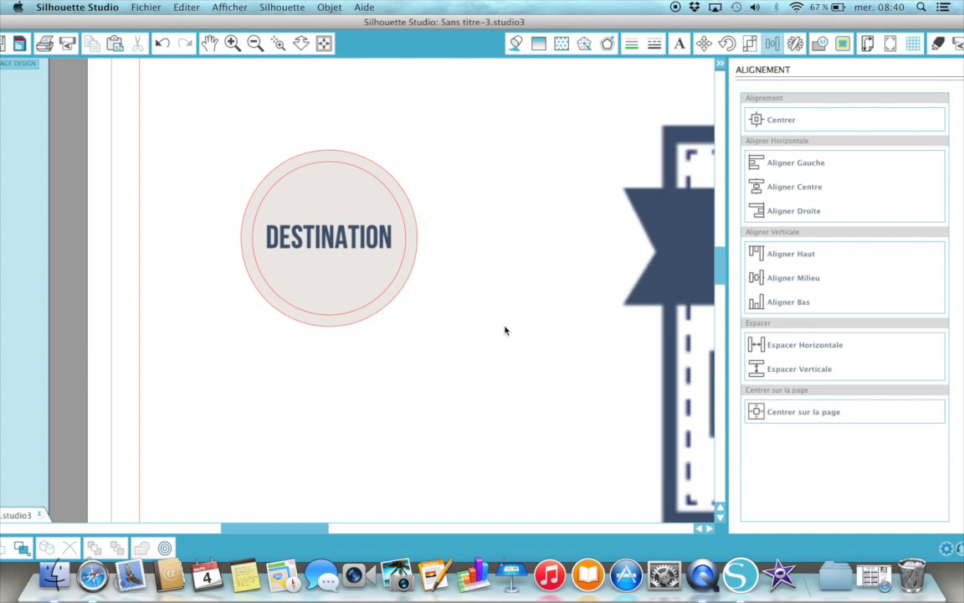
- Draw a horizontal line about 33 mm long inside the inner circle, just above the "DESTINATION" text
drag(241, 20, 334, 5)
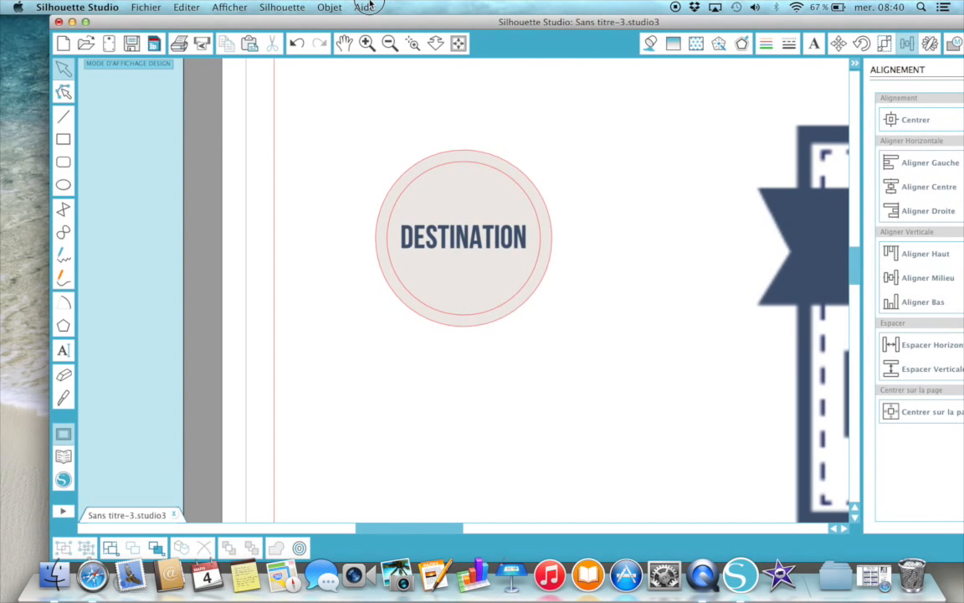
click(64, 119)
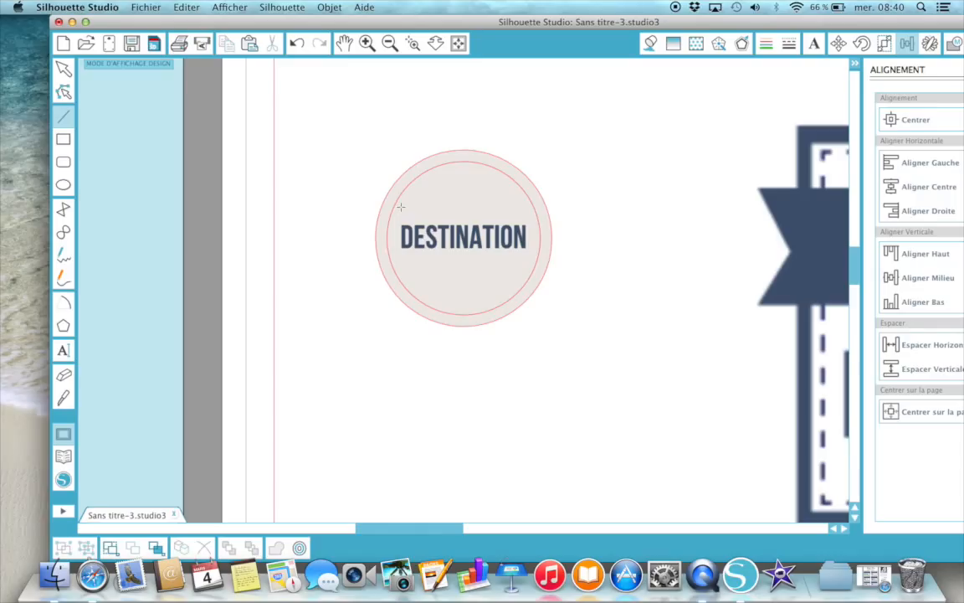
drag(400, 206, 525, 207)
click(501, 213)
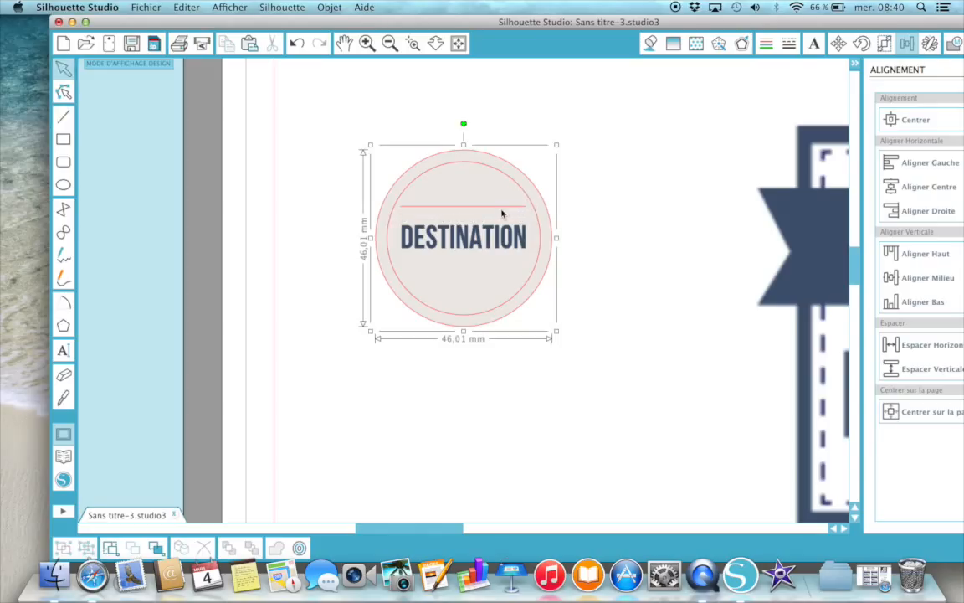
click(596, 187)
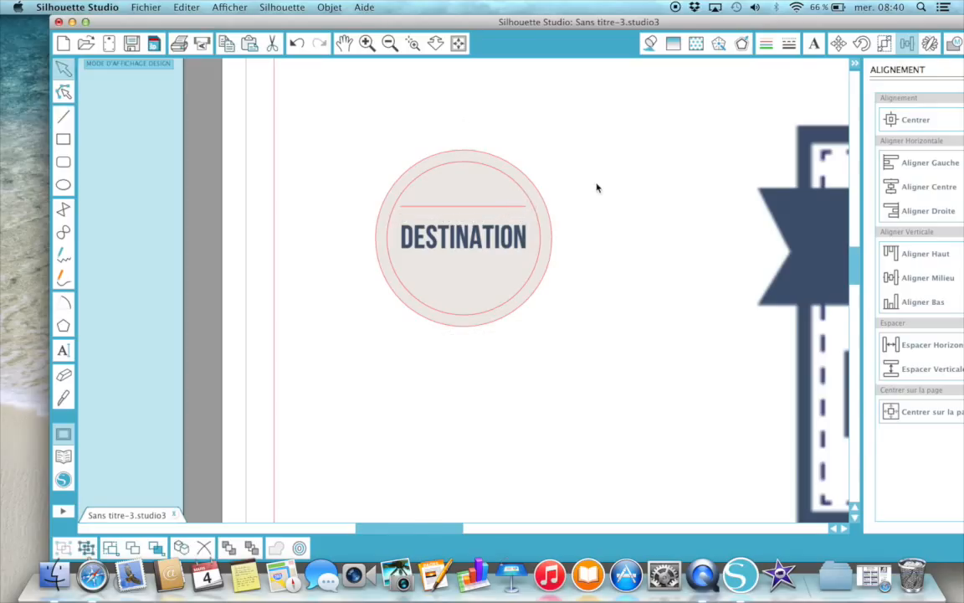
- Give the line above the text the navy blue sampled from the imported image's banner as both line and fill colour
click(495, 211)
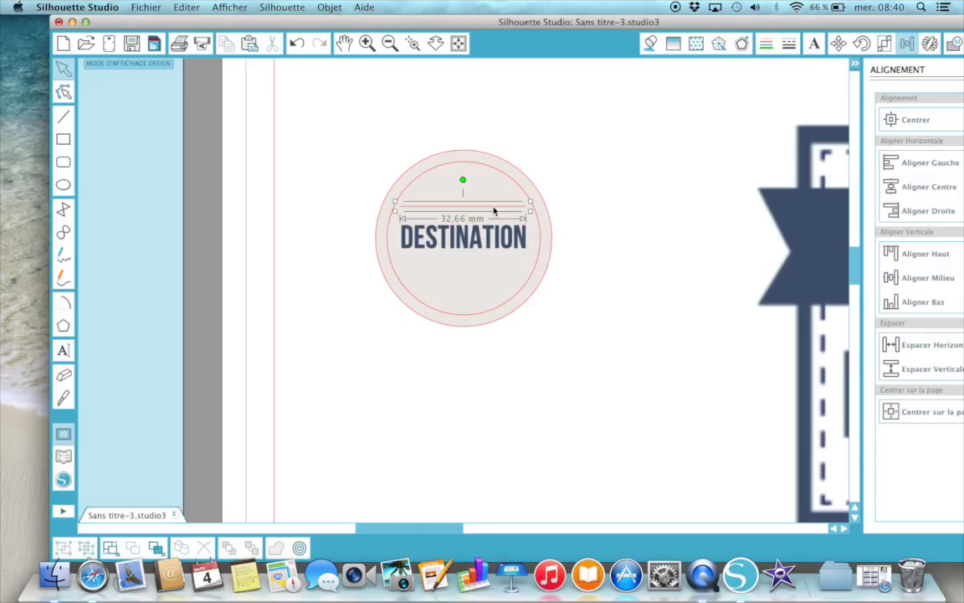
click(765, 44)
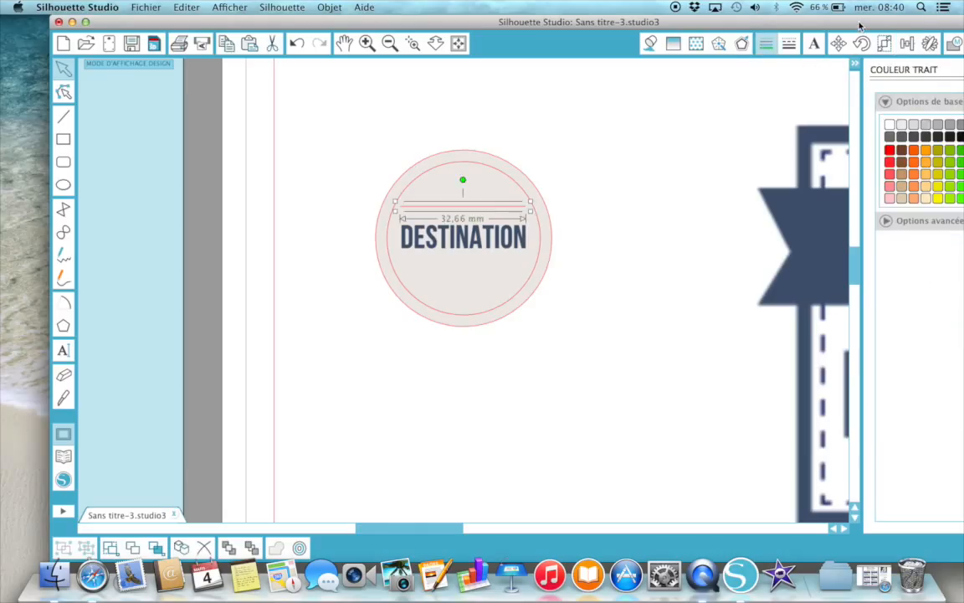
drag(857, 27, 763, 26)
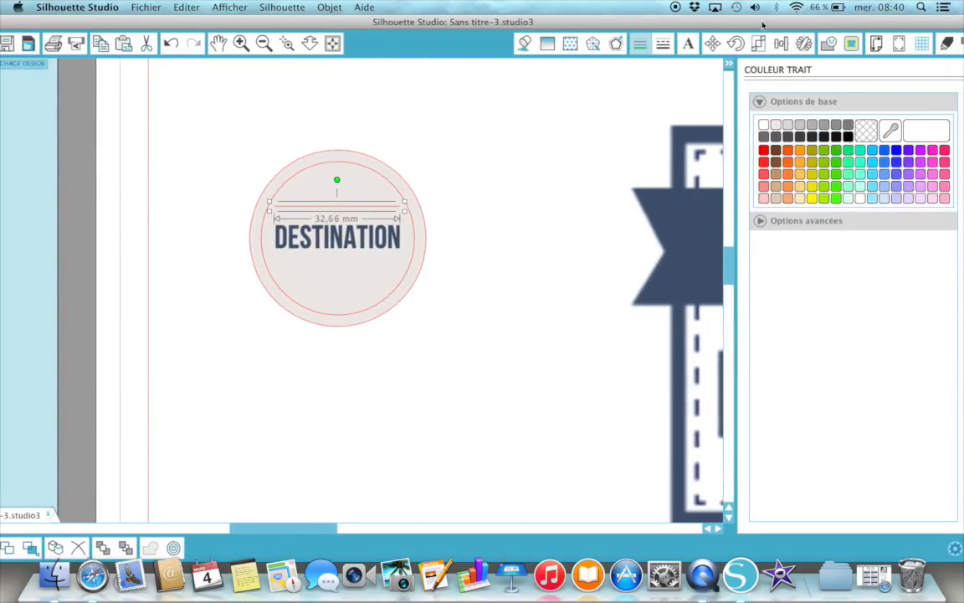
click(890, 129)
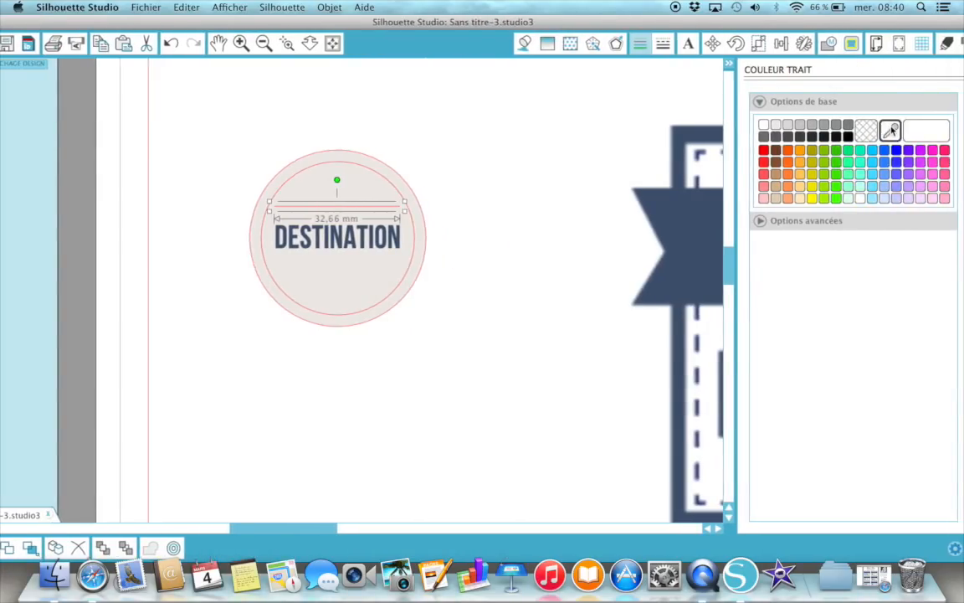
click(689, 215)
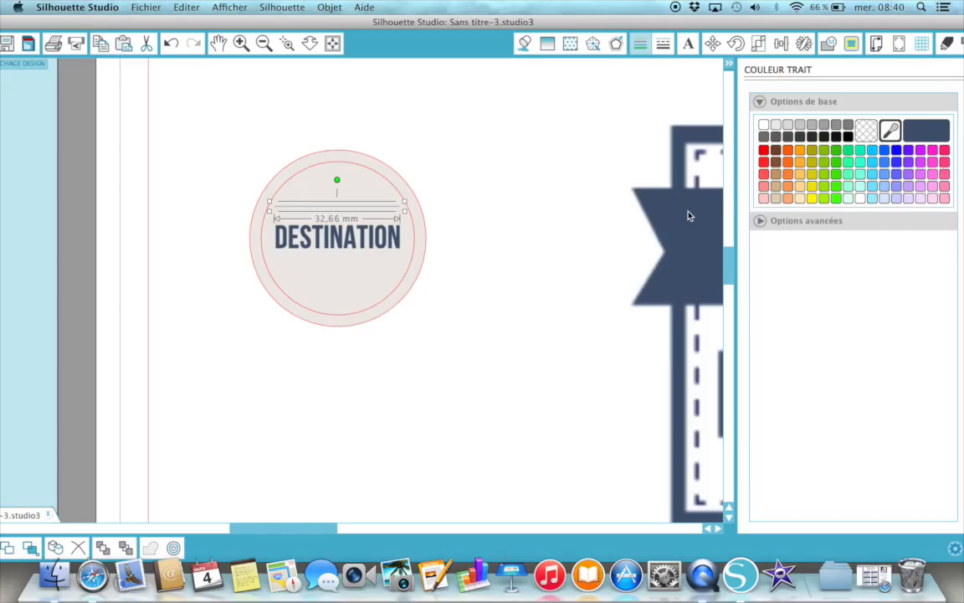
click(524, 44)
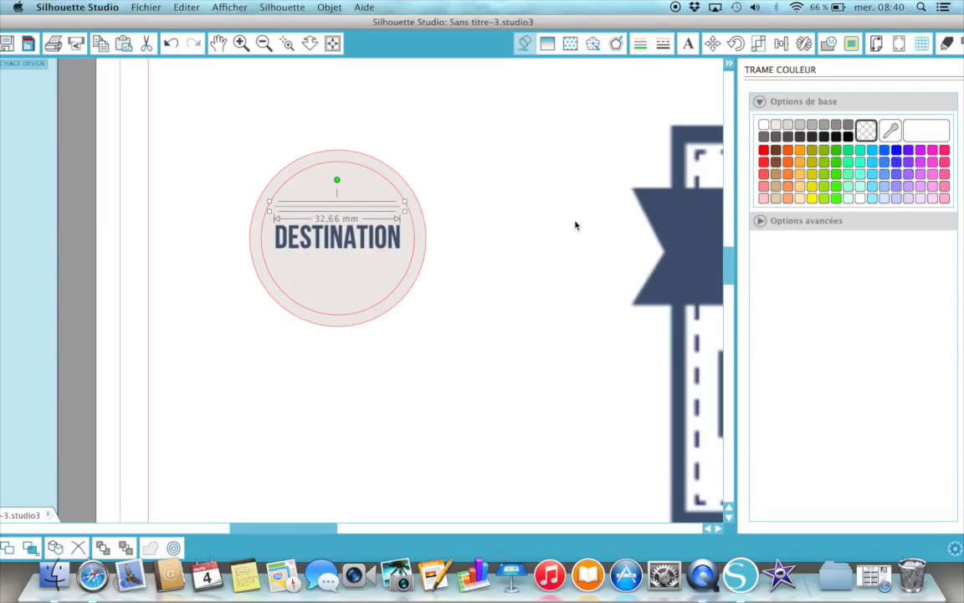
click(891, 131)
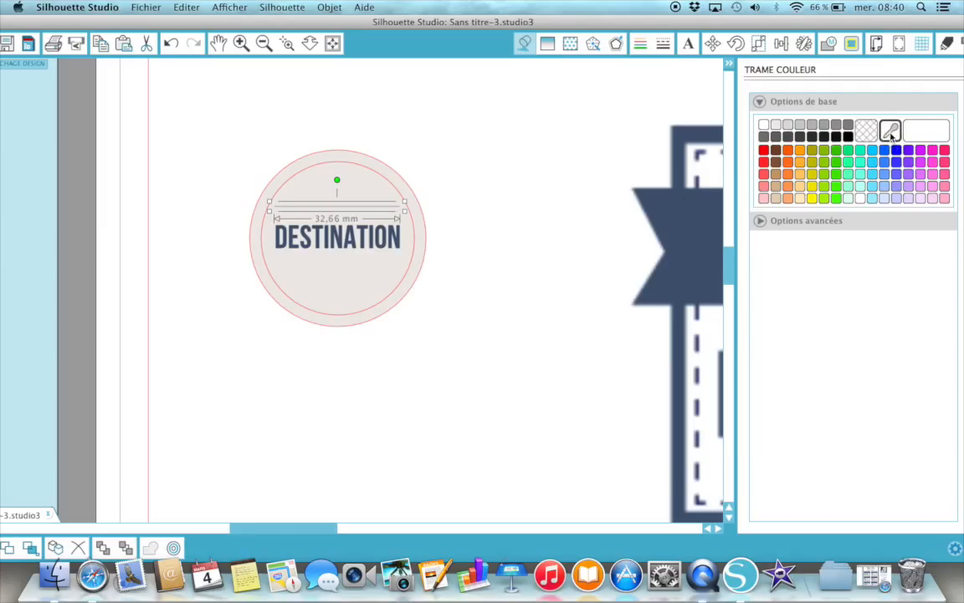
click(686, 212)
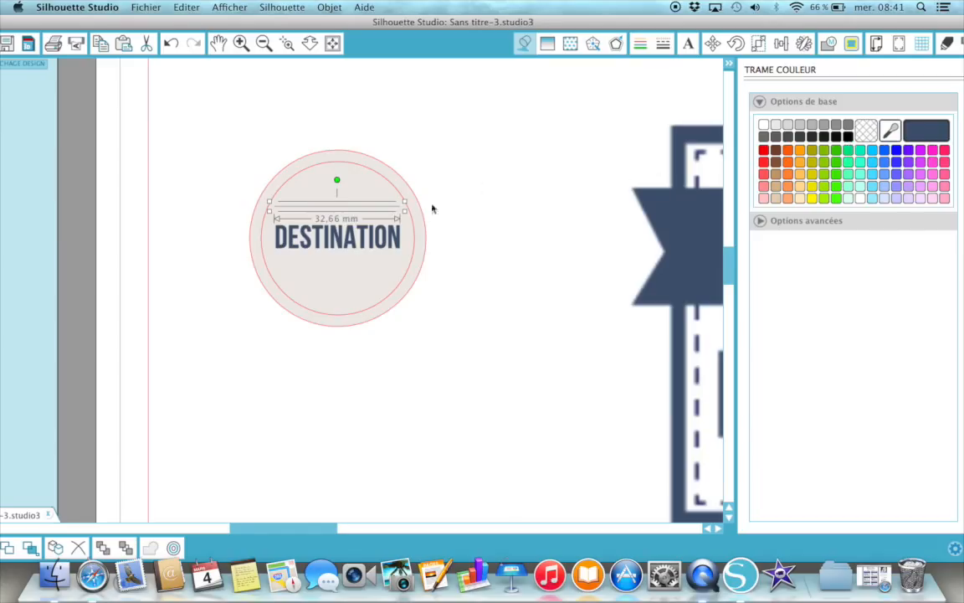
click(893, 131)
- Set the thickness of the line above the text to 1,0 pt
click(240, 44)
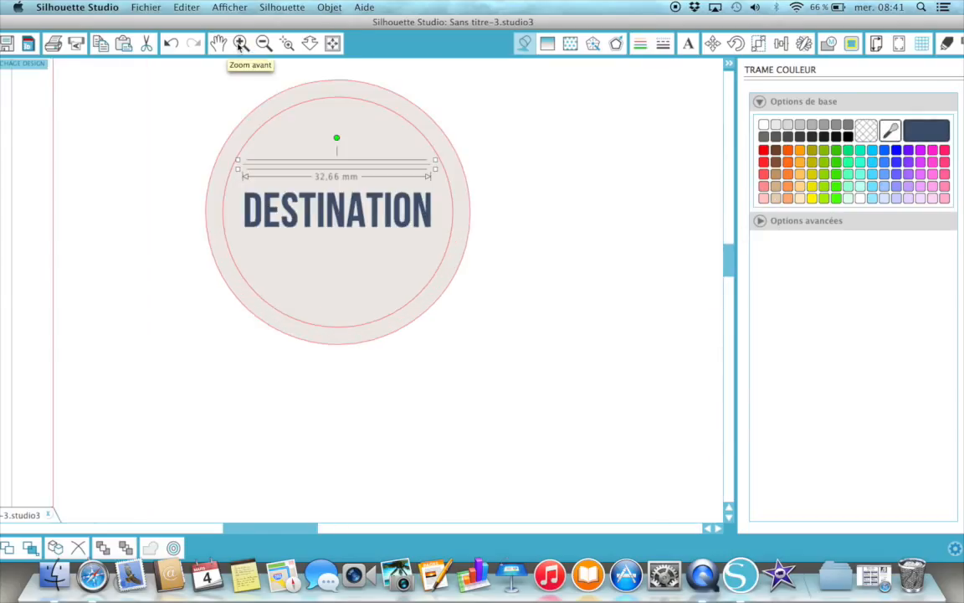
click(663, 50)
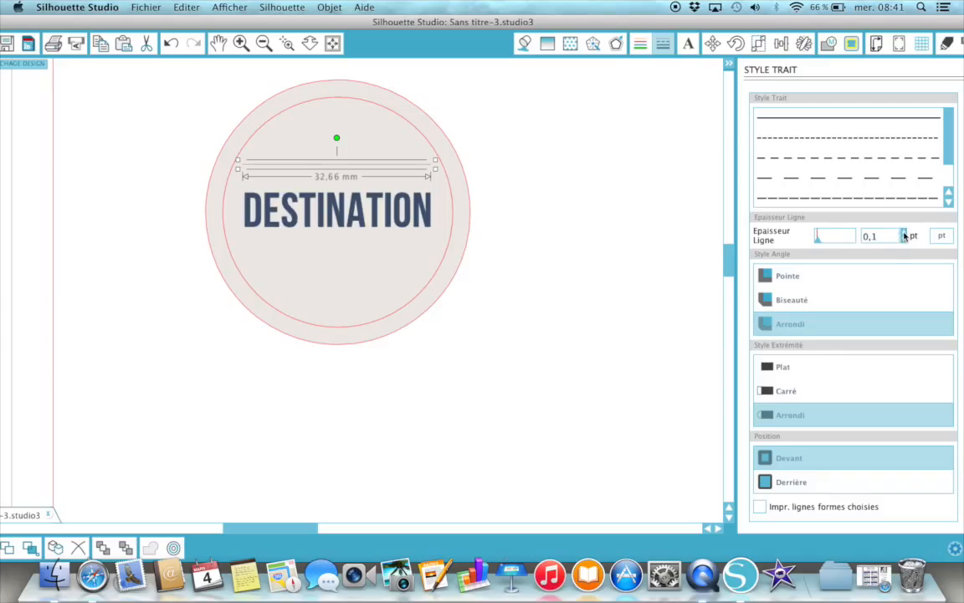
click(904, 234)
click(904, 234)
click(904, 235)
click(904, 234)
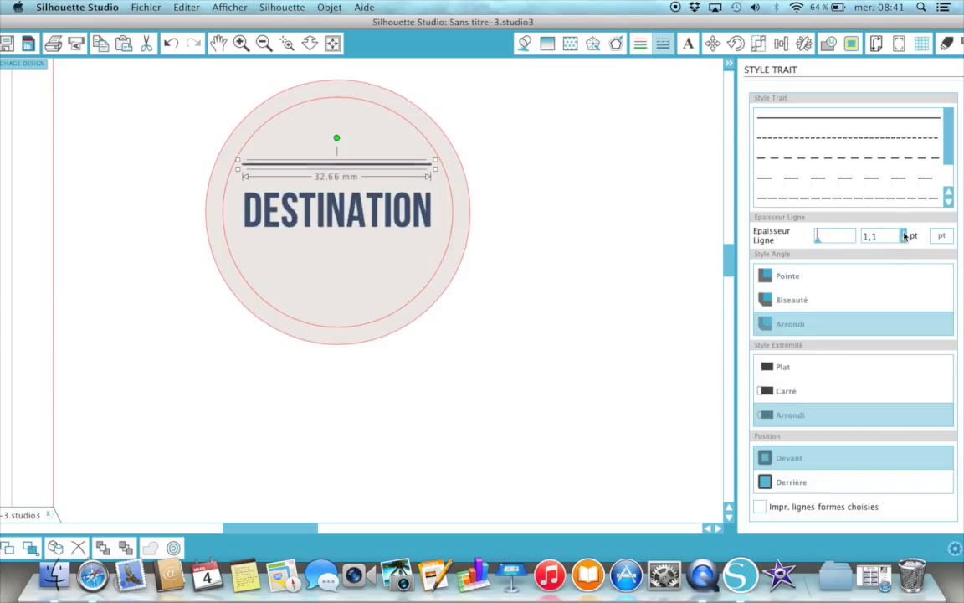
click(903, 235)
click(904, 234)
click(904, 234)
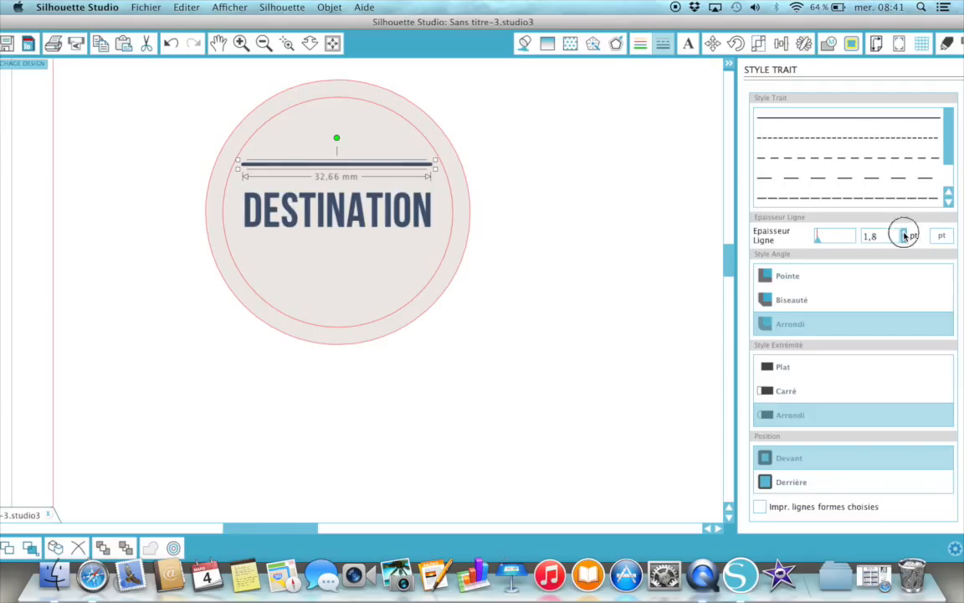
click(904, 234)
click(903, 238)
click(904, 239)
click(904, 239)
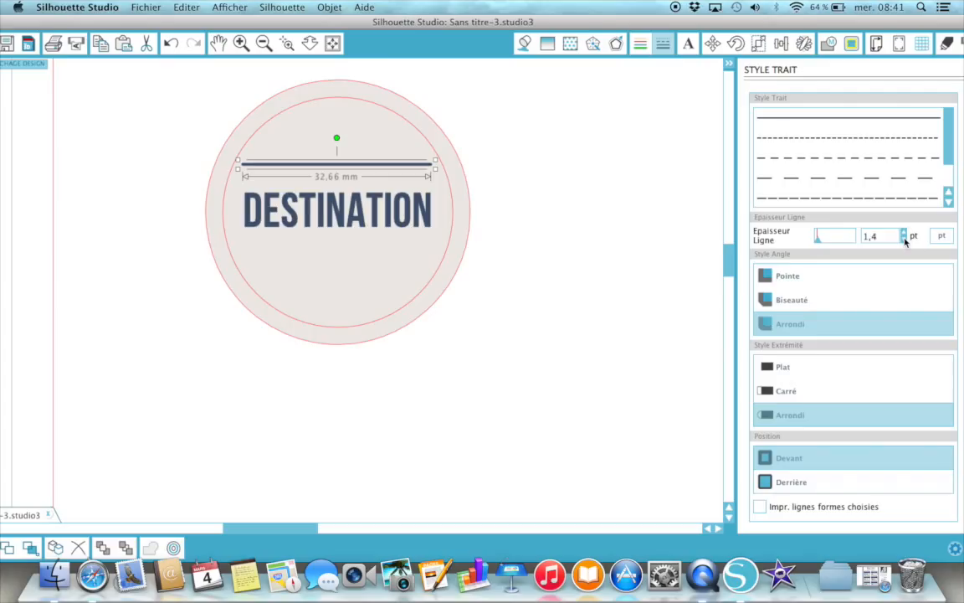
click(904, 238)
click(903, 239)
click(904, 238)
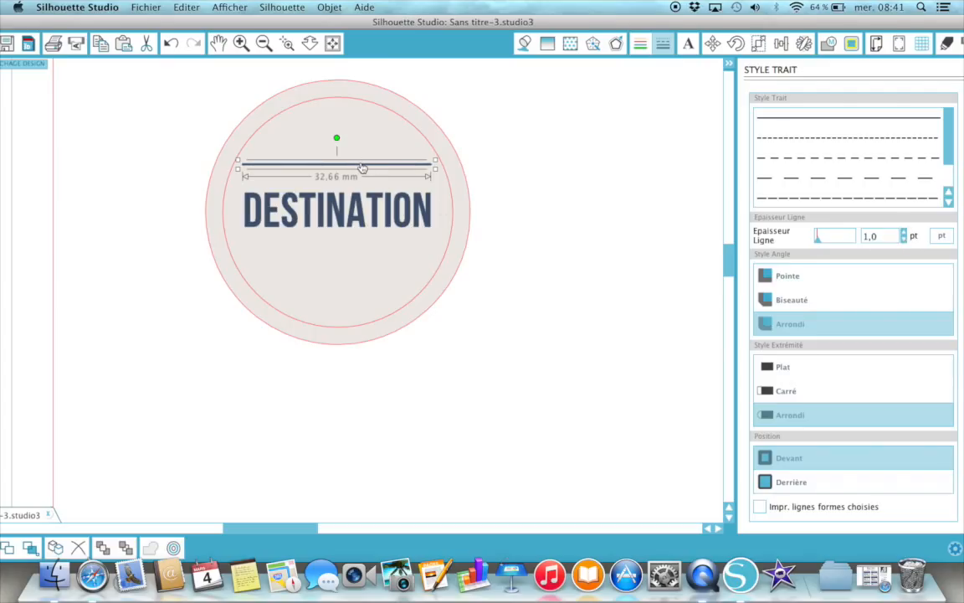
- Move the navy line down so it sits close above the "DESTINATION" text
mouse_move(362, 169)
mouse_down()
mouse_move(362, 178)
mouse_move(361, 165)
mouse_up()
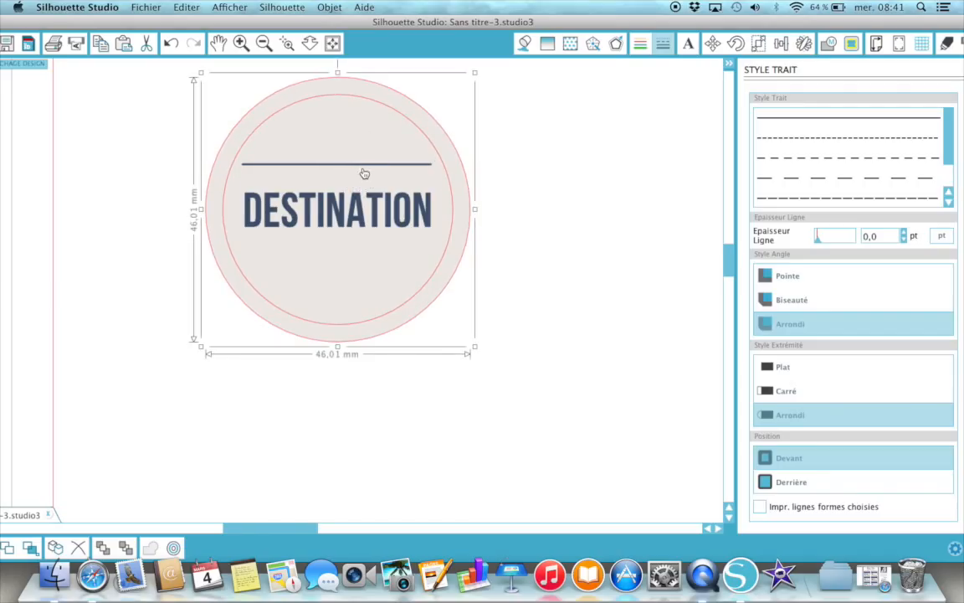
click(365, 172)
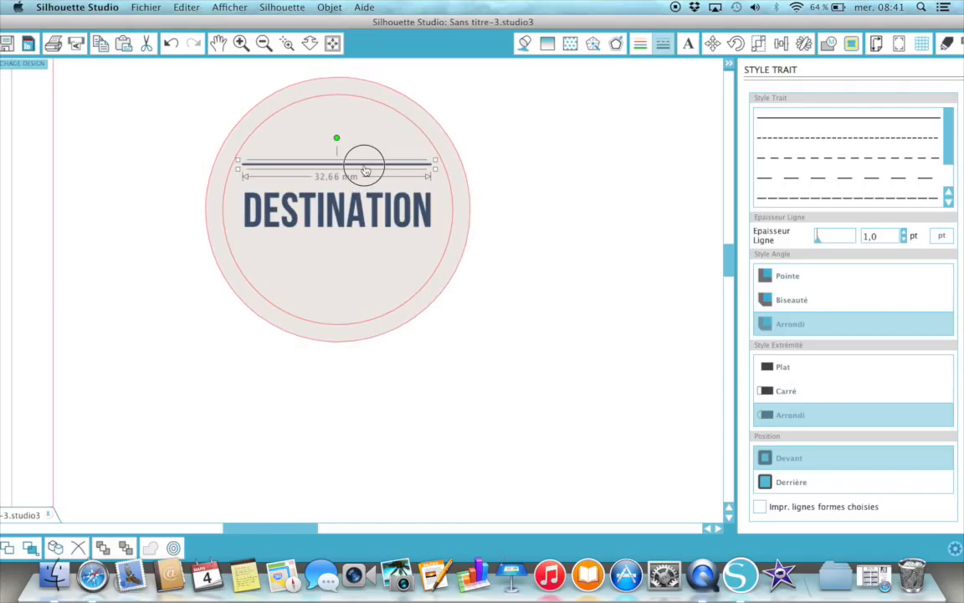
drag(365, 177, 365, 190)
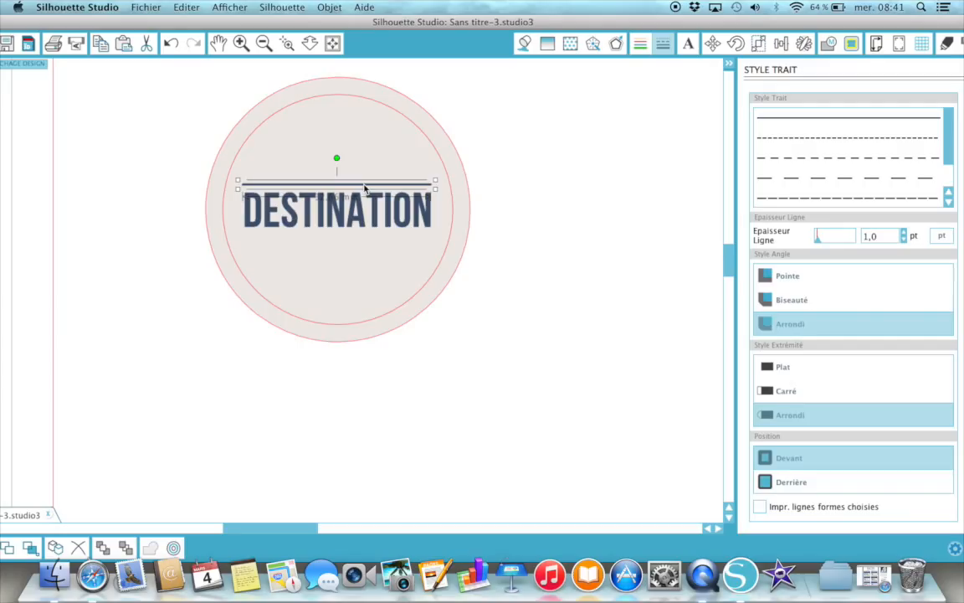
- Duplicate the navy line and move the copy straight down to just below the "DESTINATION" text, matching the upper line's spacing
key(Down)
key(Down)
key(Down)
key(Down)
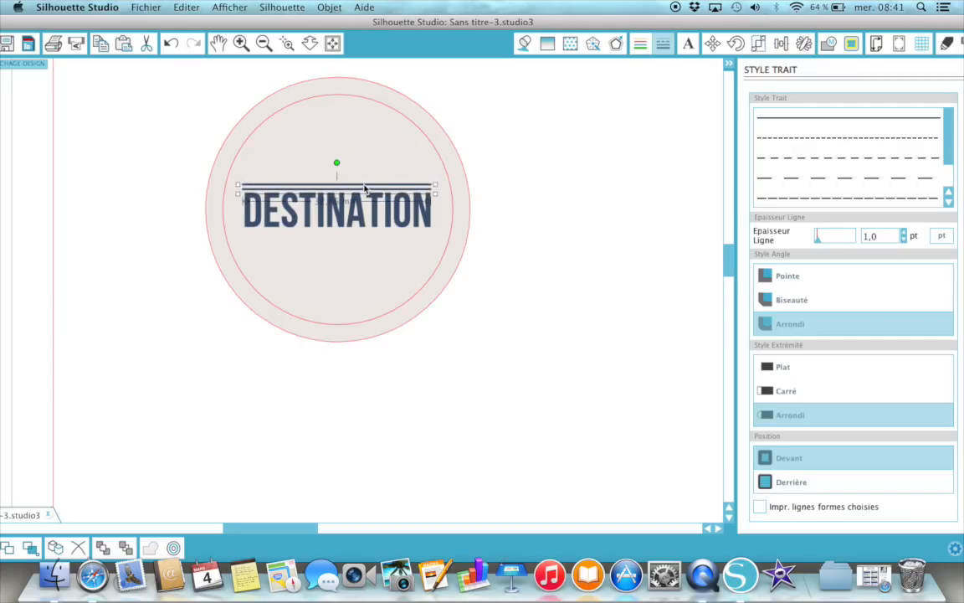
key(Down)
key(Down)
key(Down)
key(Down)
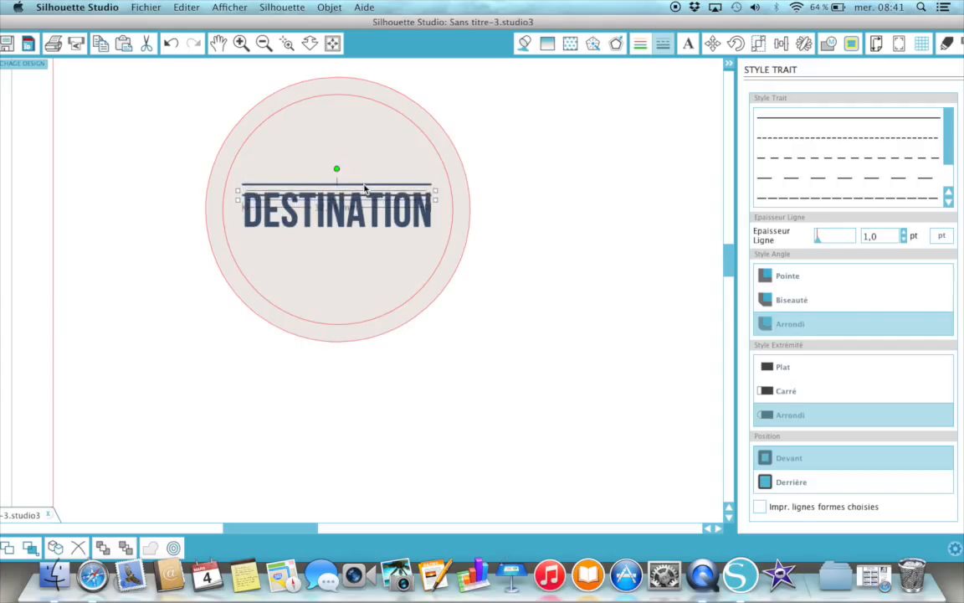
key(Down)
key(Down)
key(Down)
key(Down)
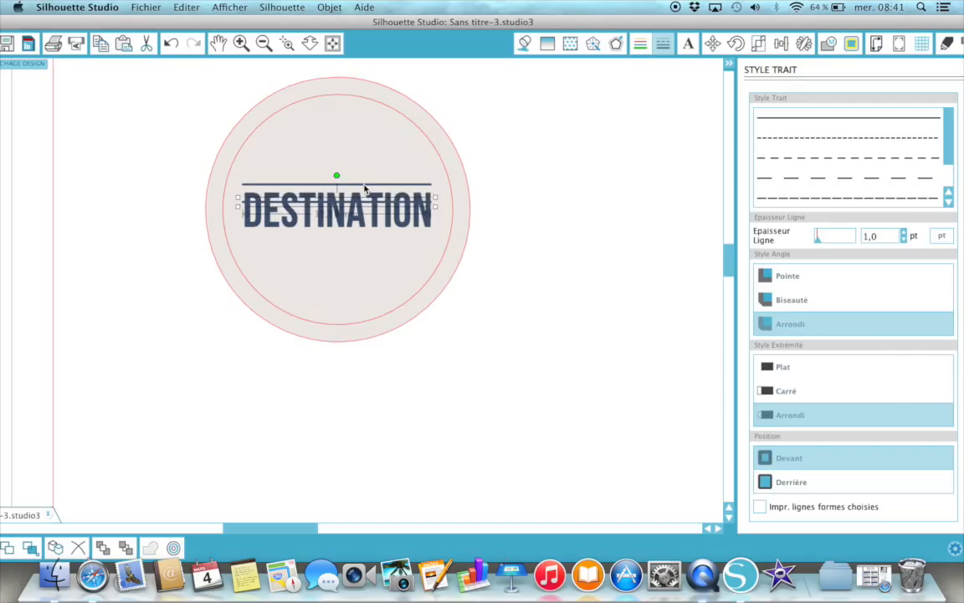
key(Down)
key(Down)
key(Down)
key(Down)
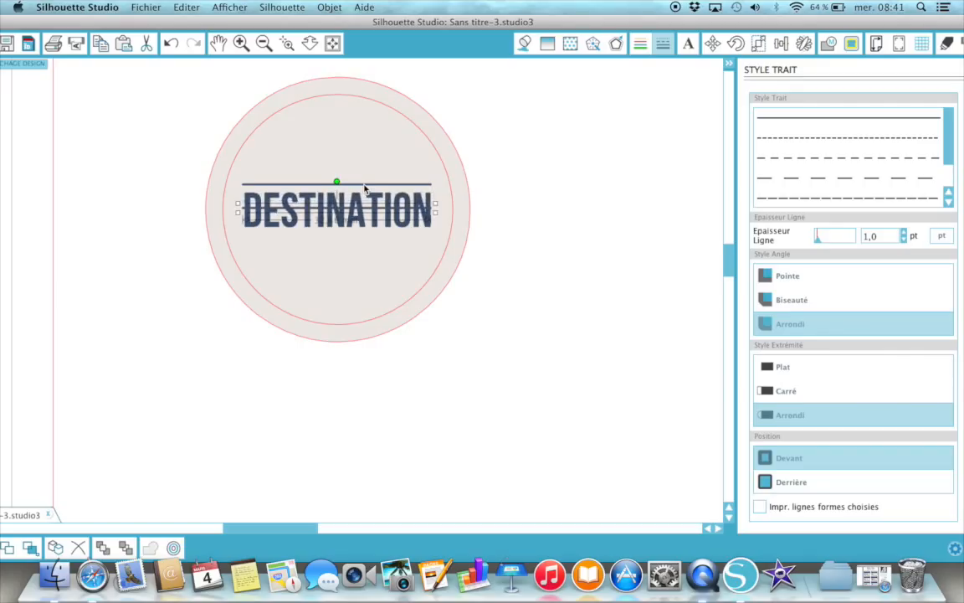
key(Down)
key(Down)
key(Down)
key(Down)
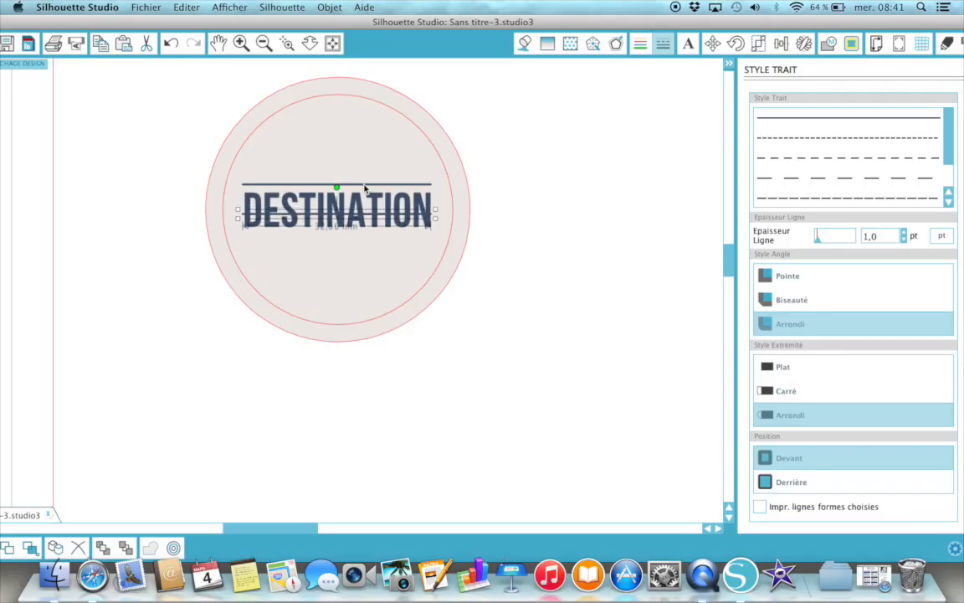
key(Down)
key(Down)
key(Down)
key(Down)
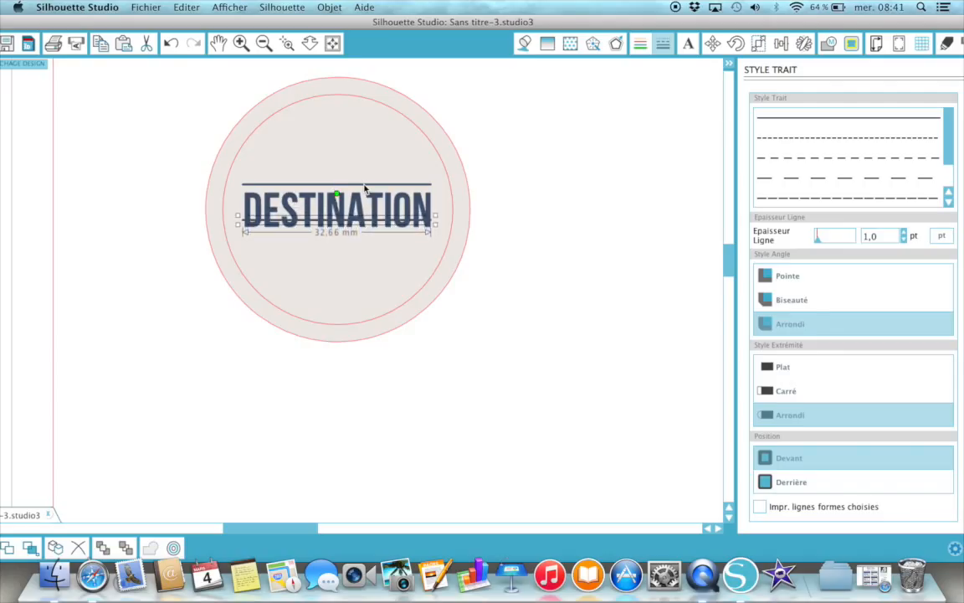
key(Down)
key(Down)
key(Down)
key(Down)
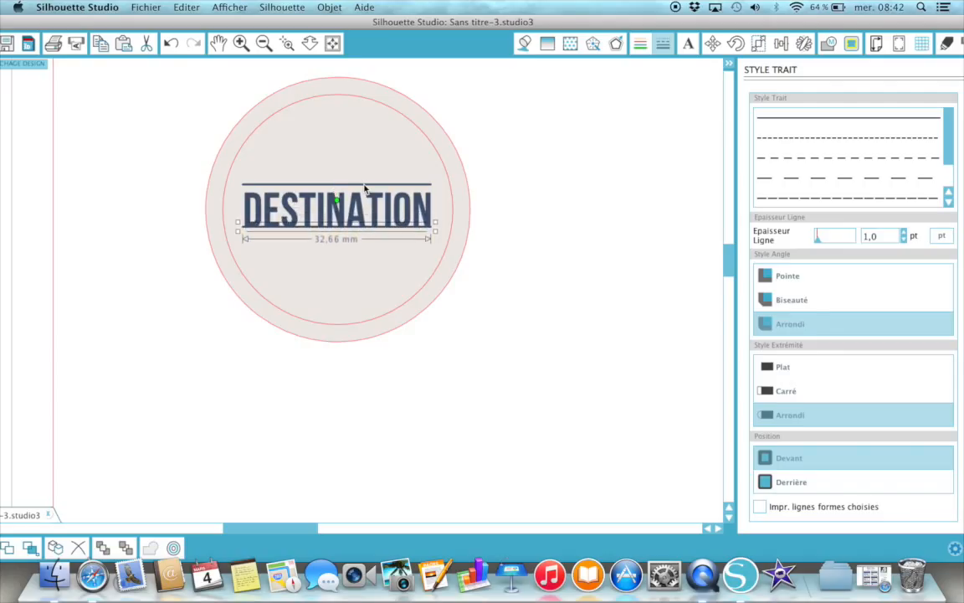
key(Down)
key(Down)
key(Down)
key(Down)
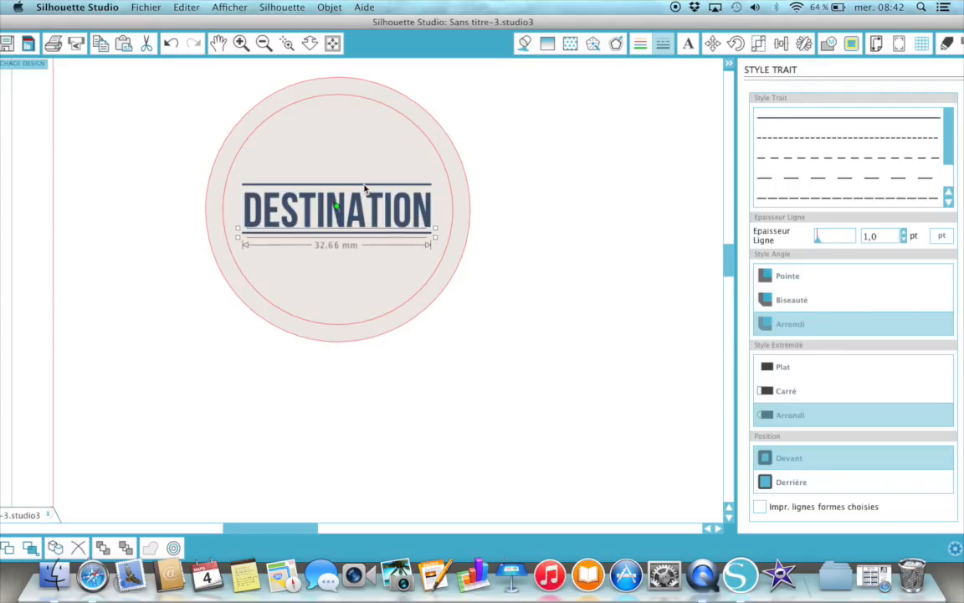
key(Down)
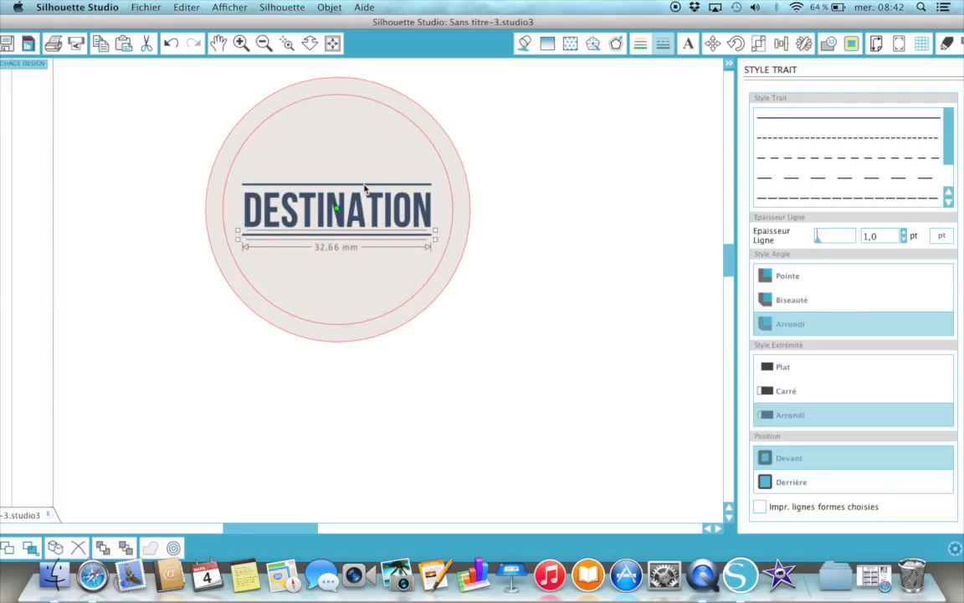
click(540, 258)
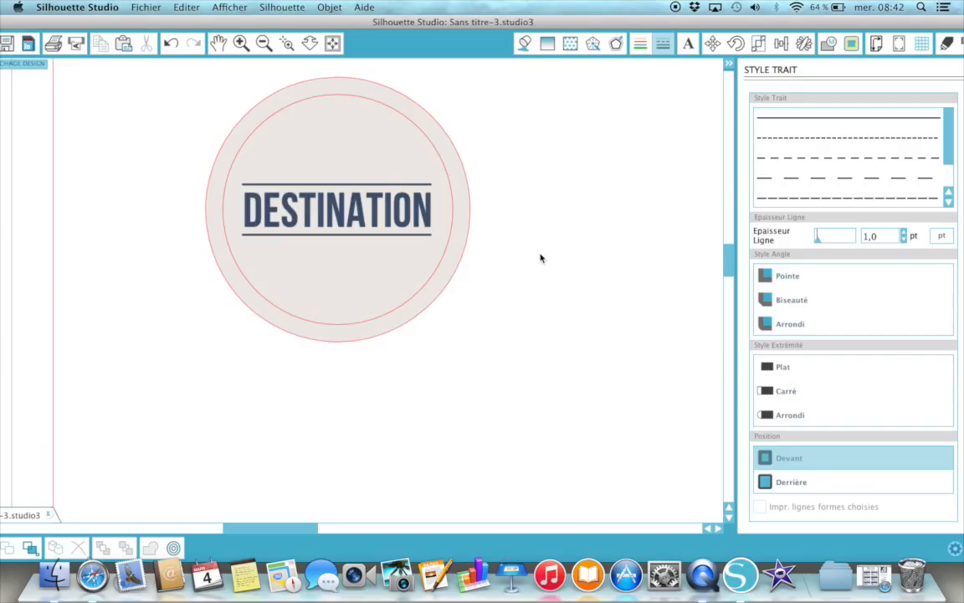
click(376, 186)
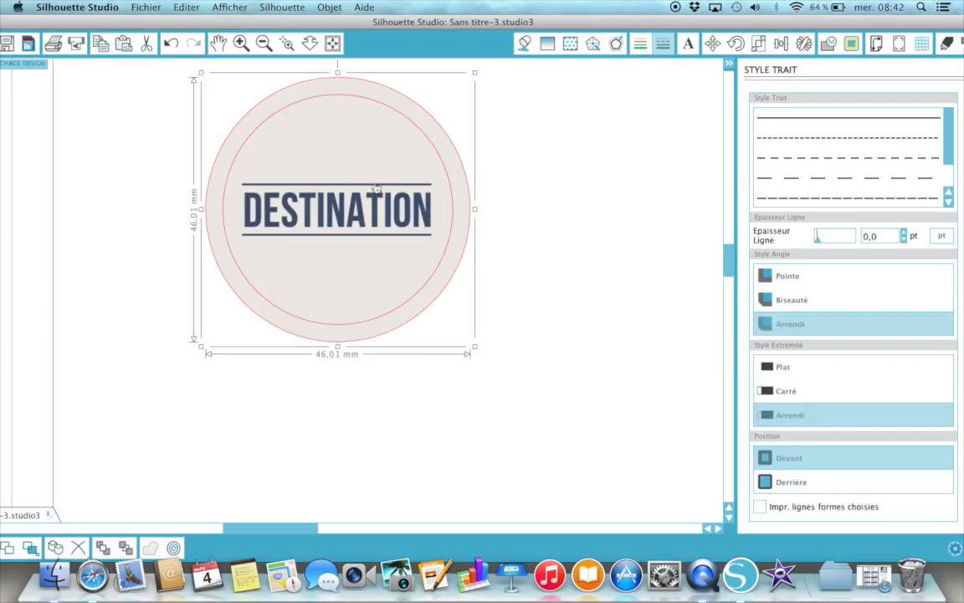
click(540, 197)
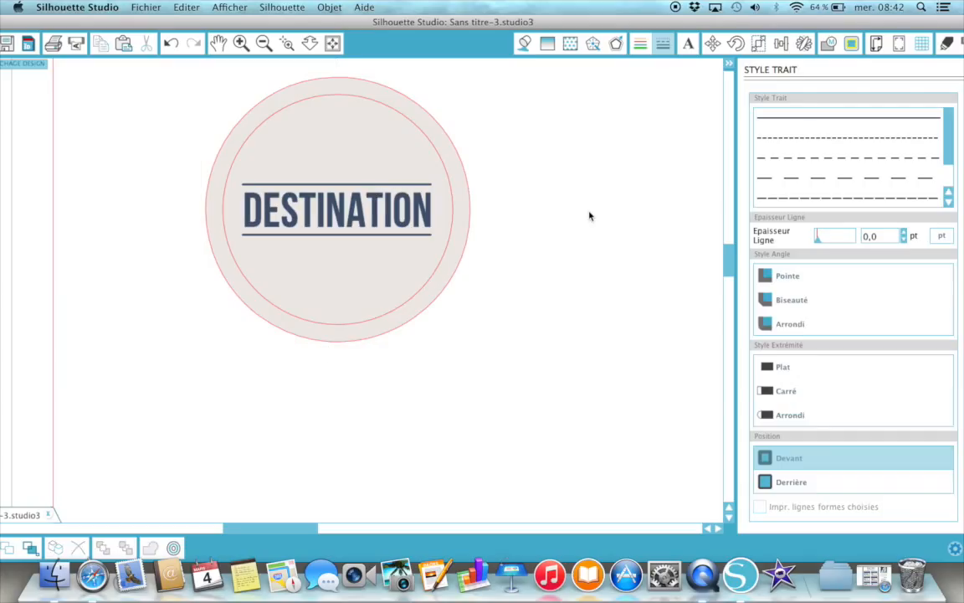
click(384, 190)
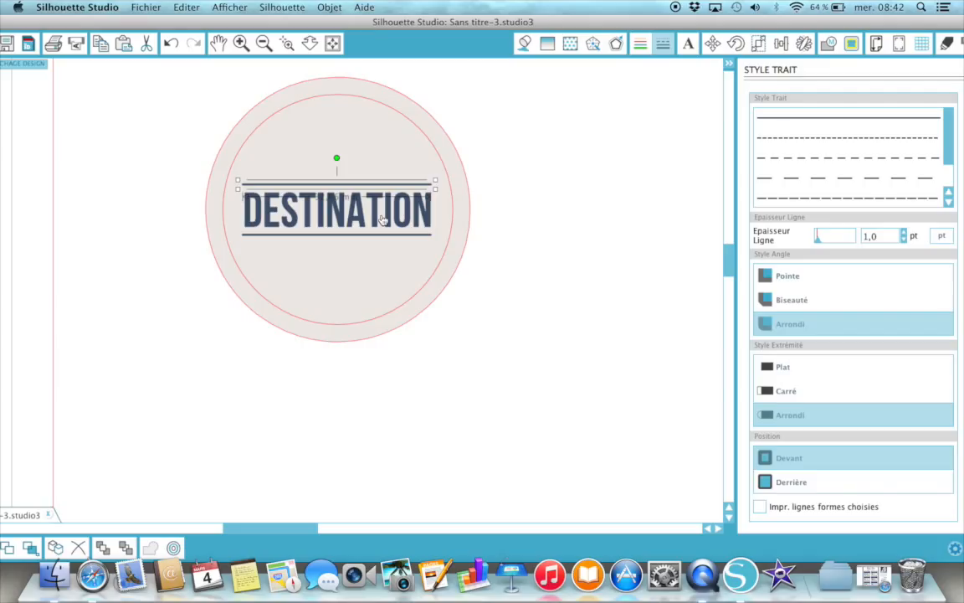
click(381, 219)
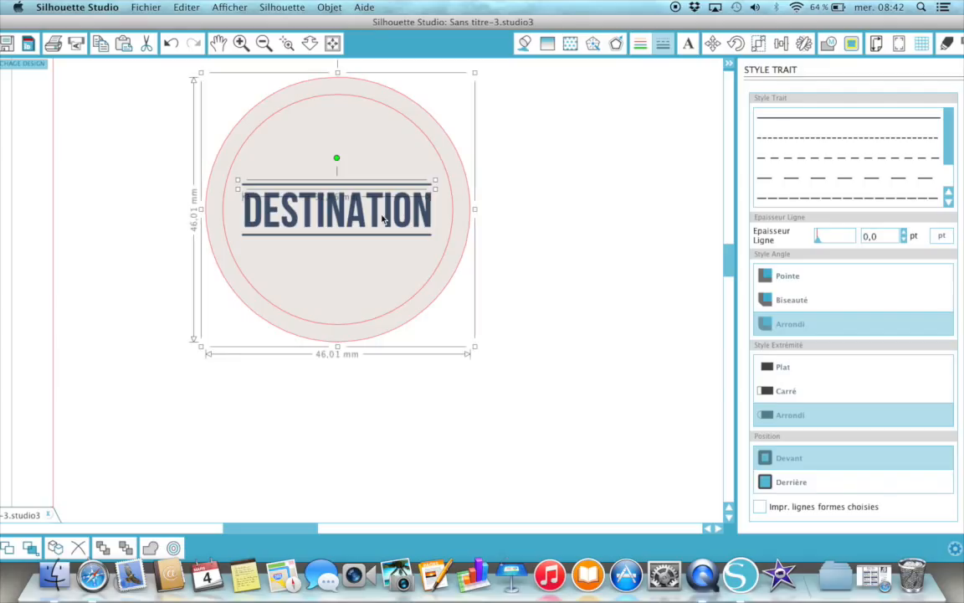
click(584, 189)
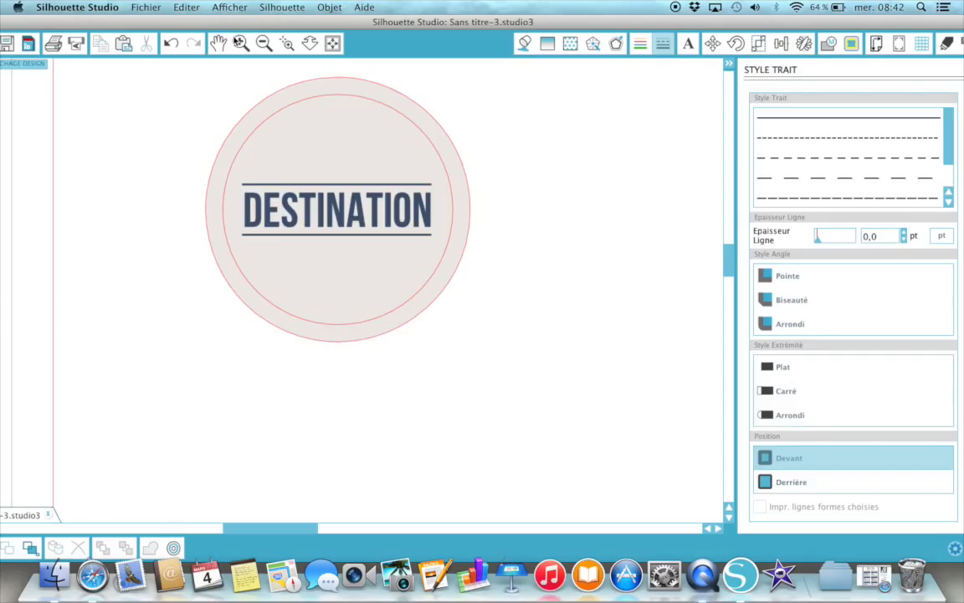
- Try to space the circle, the "DESTINATION" text and both navy lines evenly in the vertical direction
click(241, 43)
click(241, 43)
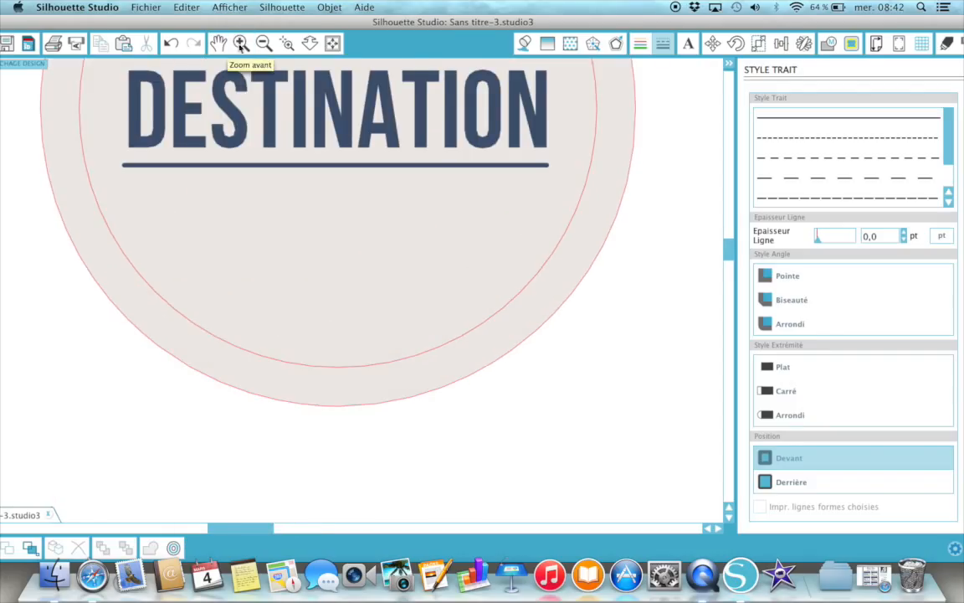
scroll(267, 238, up, 5)
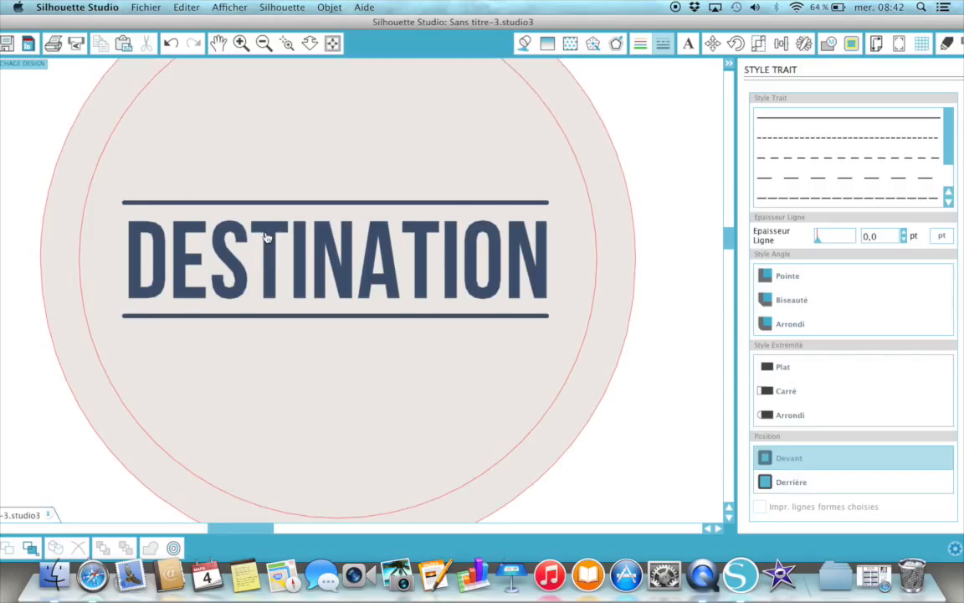
click(120, 196)
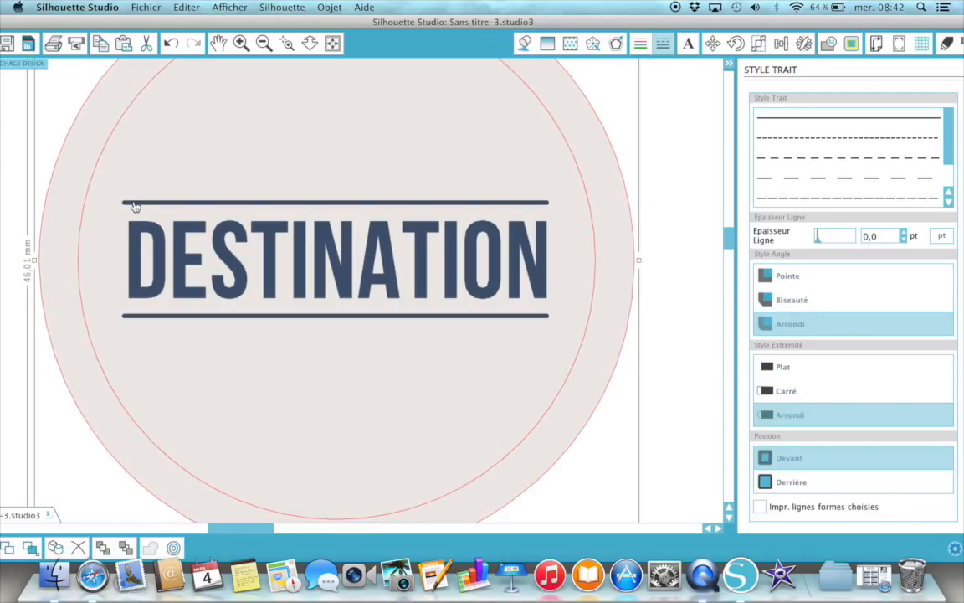
click(134, 206)
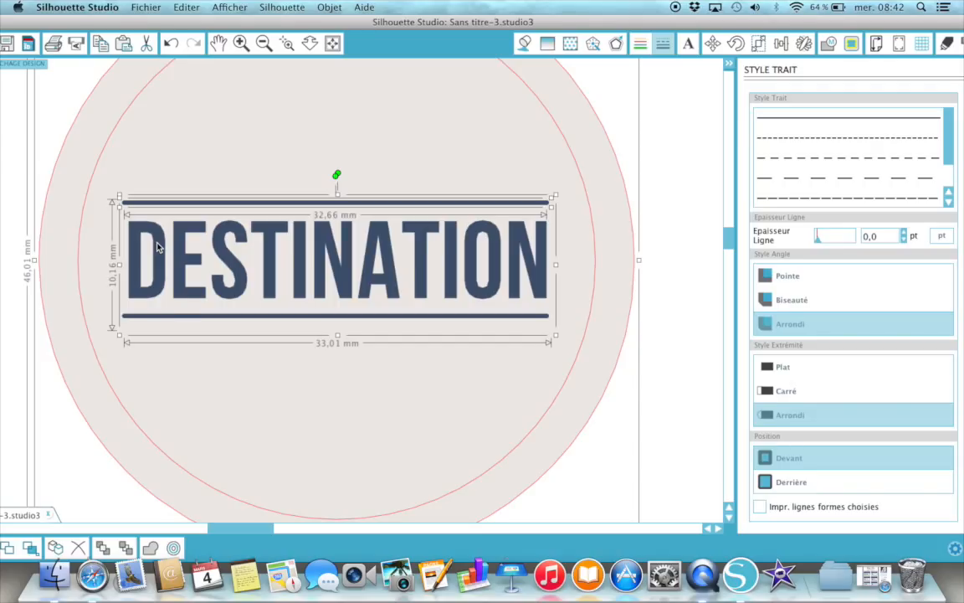
shift+click(174, 317)
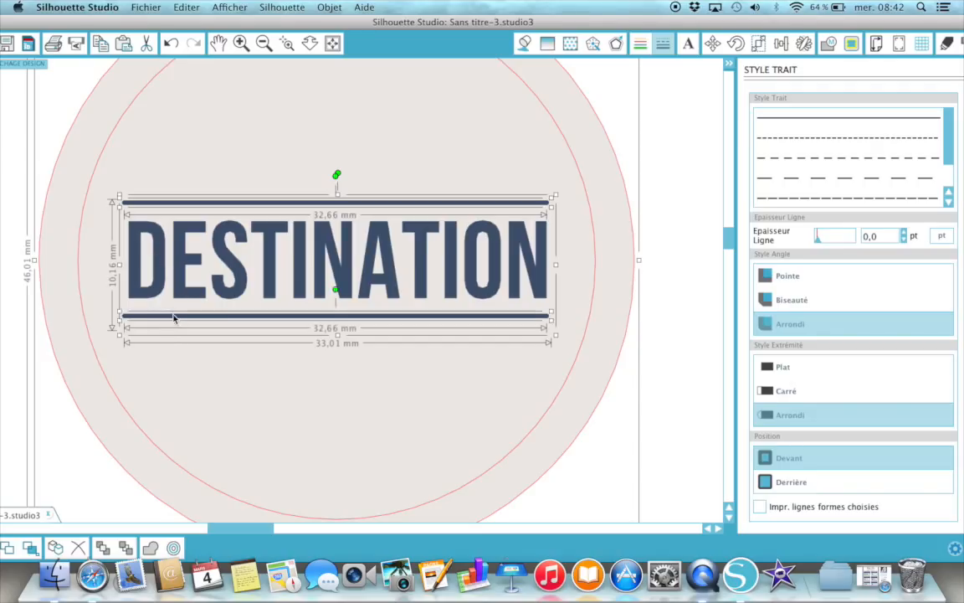
click(781, 44)
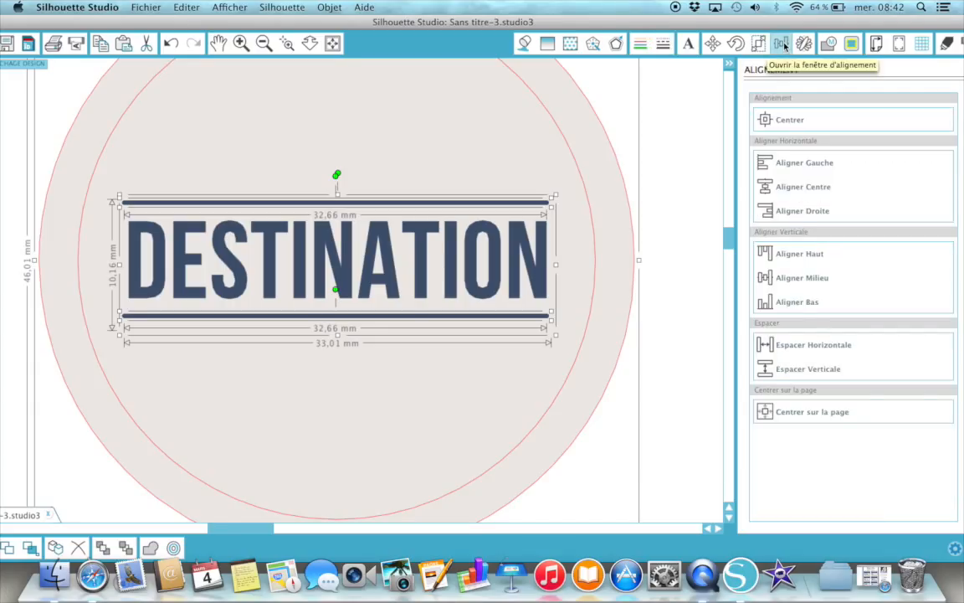
click(804, 373)
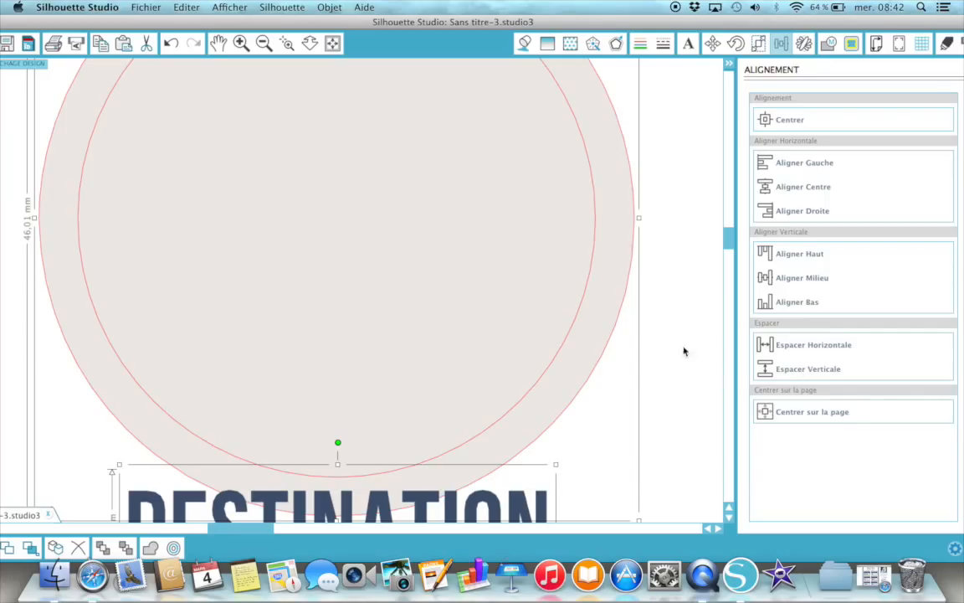
click(171, 43)
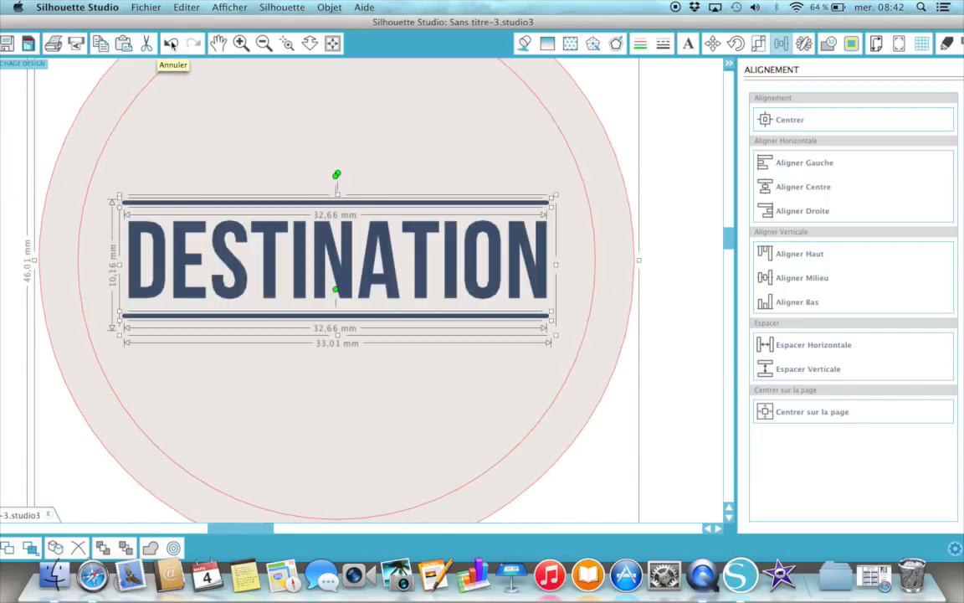
- Space only the two navy lines and the "DESTINATION" text evenly in the vertical direction, leaving the circle out of the selection
click(606, 409)
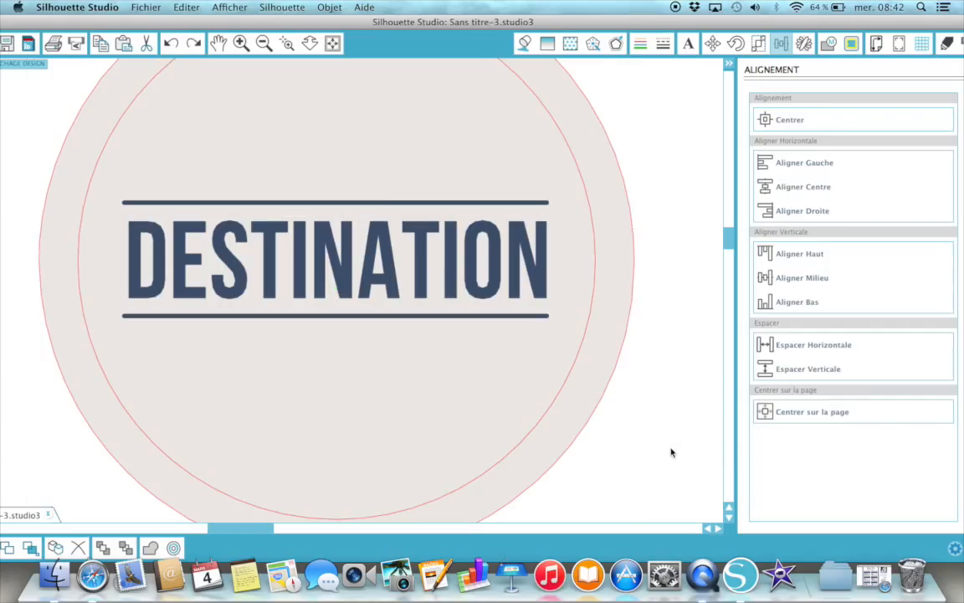
click(399, 208)
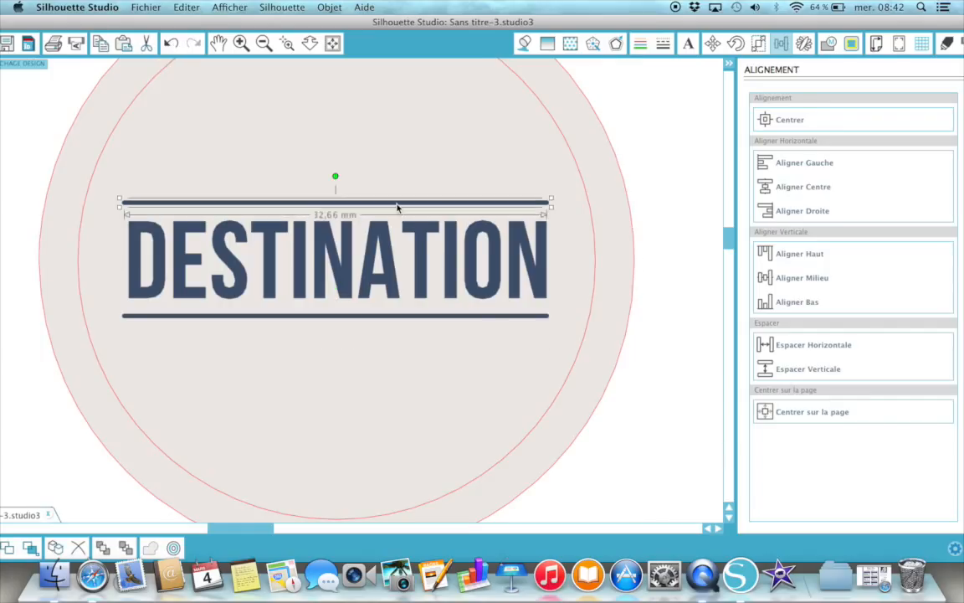
shift+click(325, 272)
shift+click(329, 316)
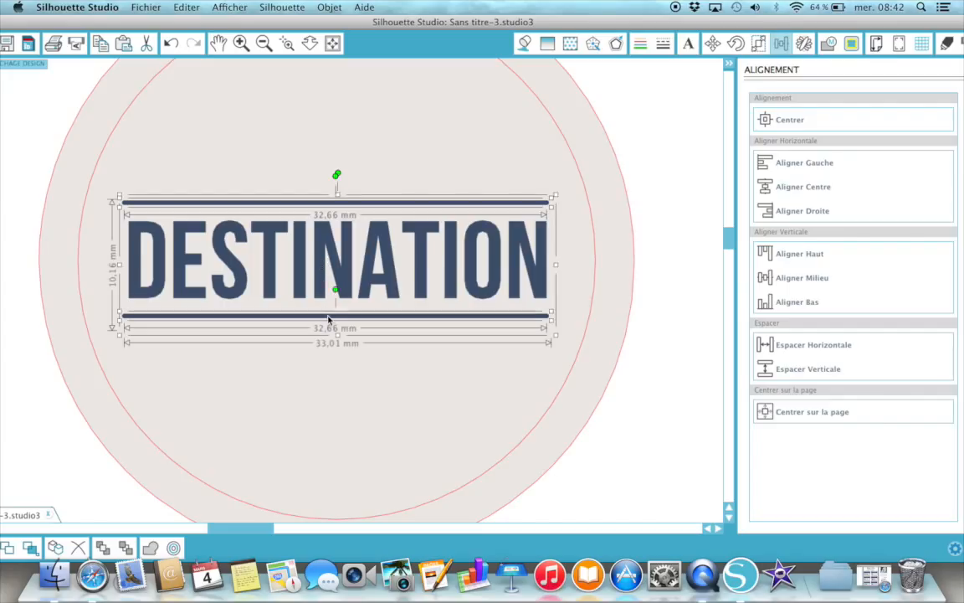
click(802, 374)
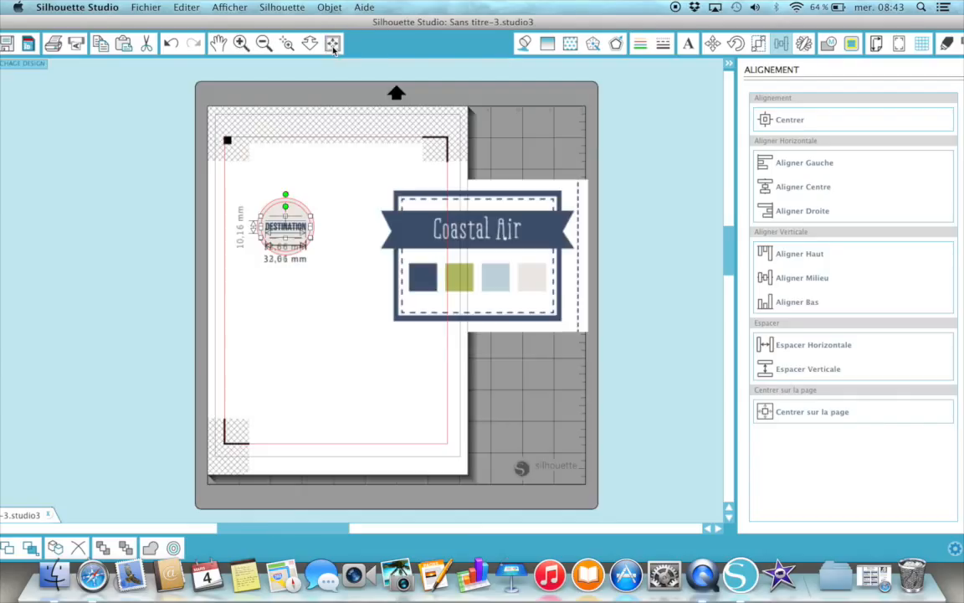
- Duplicate the complete "DESTINATION" badge with its circles and lines, placing the copy directly below the original
click(332, 44)
click(317, 285)
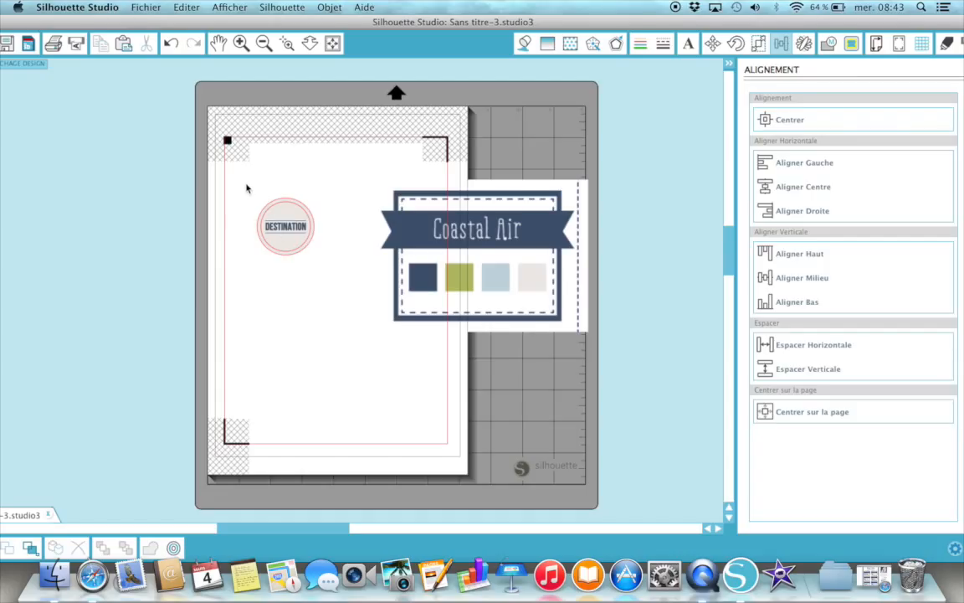
drag(243, 185, 337, 285)
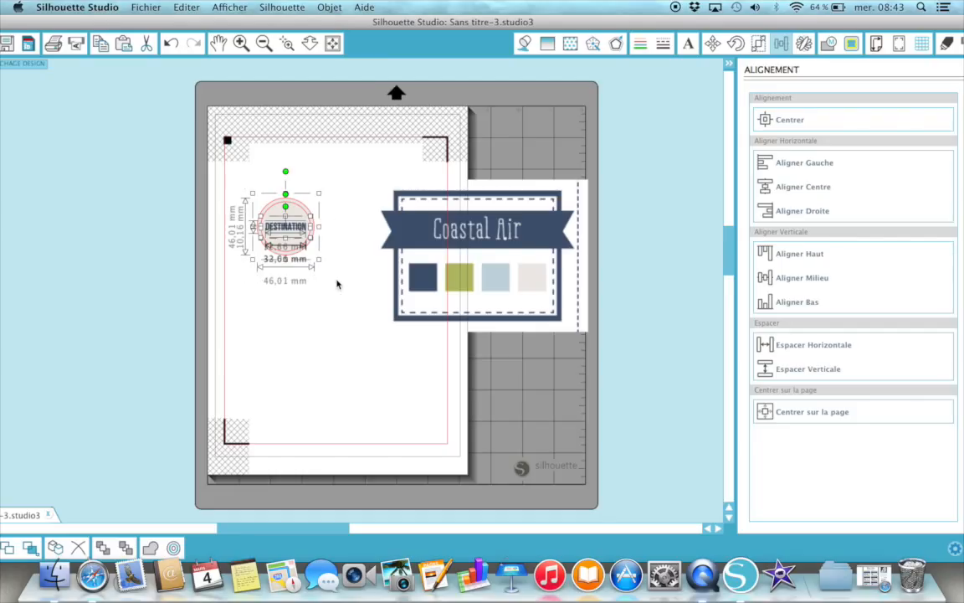
key(super+d)
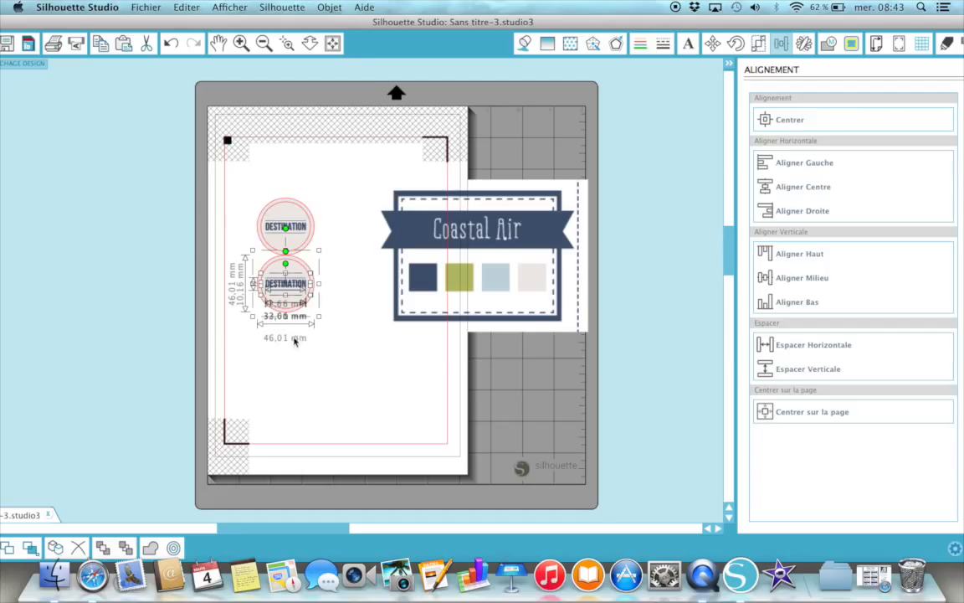
click(365, 392)
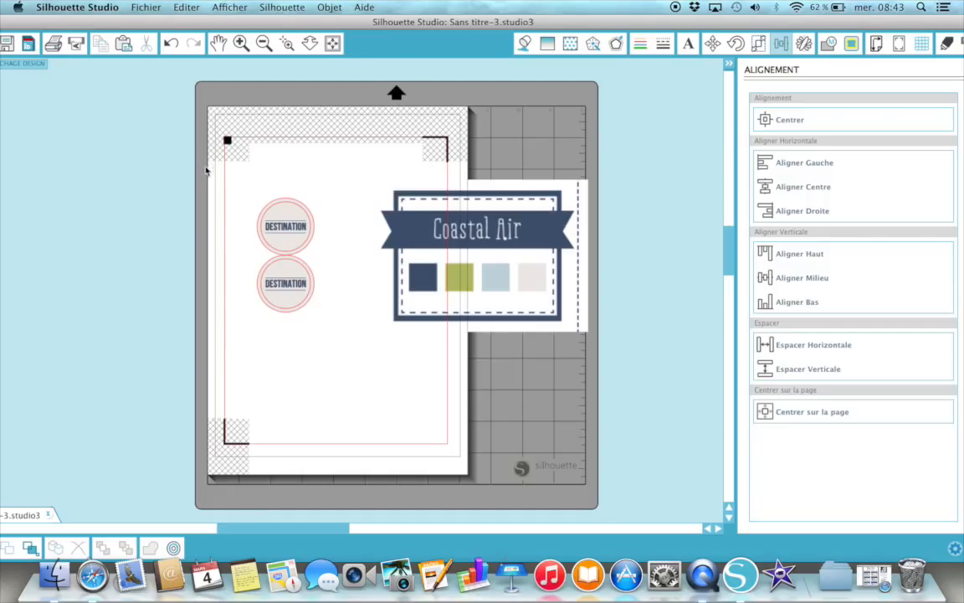
- Group all elements of the upper "DESTINATION" badge into one object
click(246, 185)
click(275, 199)
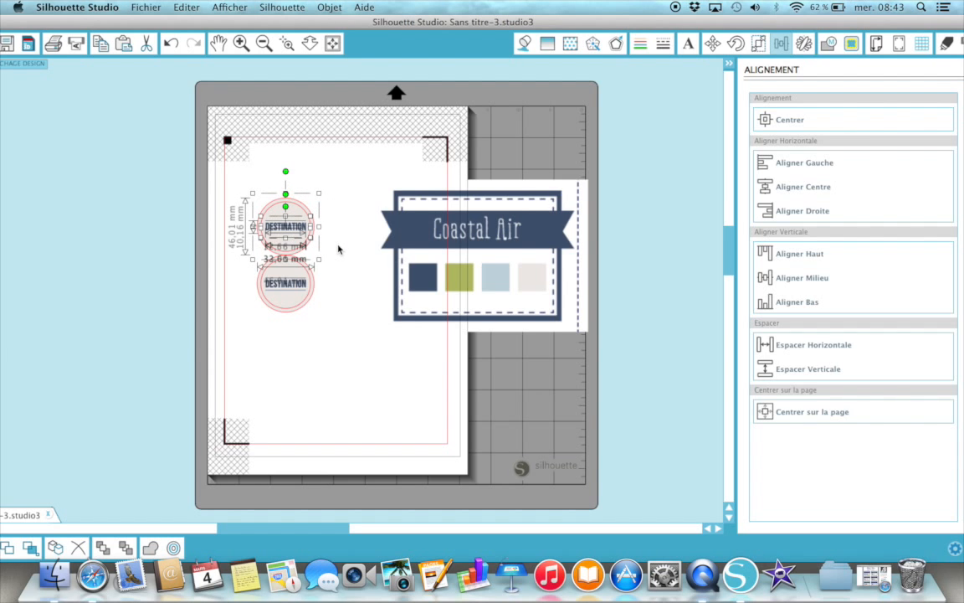
right_click(300, 227)
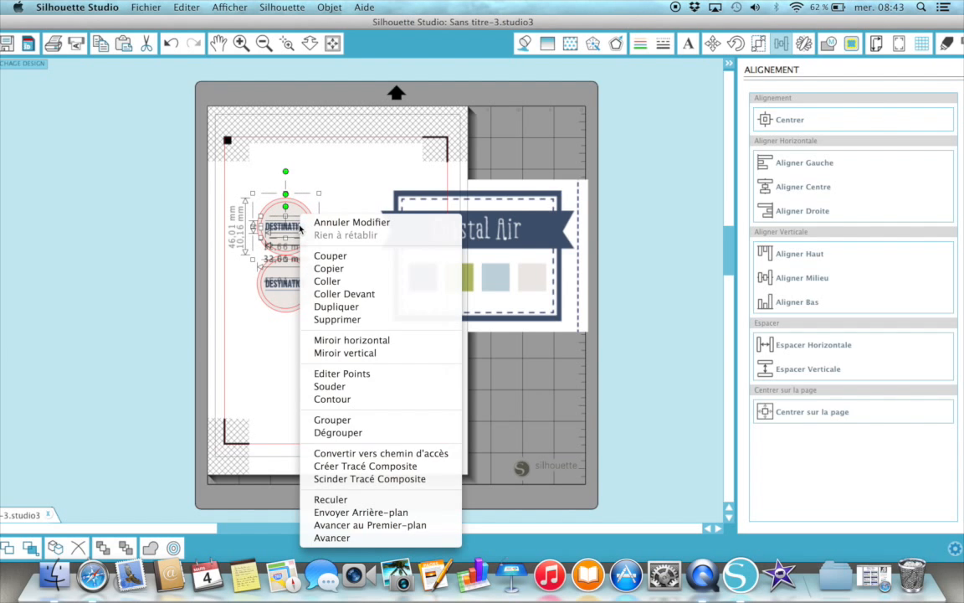
click(315, 420)
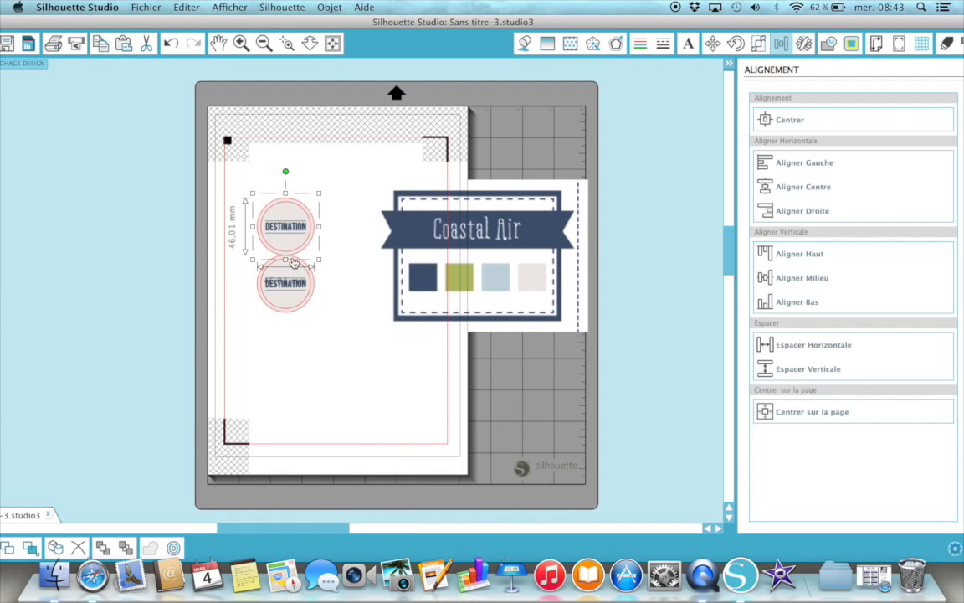
- Move the grouped upper badge to the page's upper-left area, next to the black registration square and inside the cut border
click(302, 233)
drag(303, 233, 294, 182)
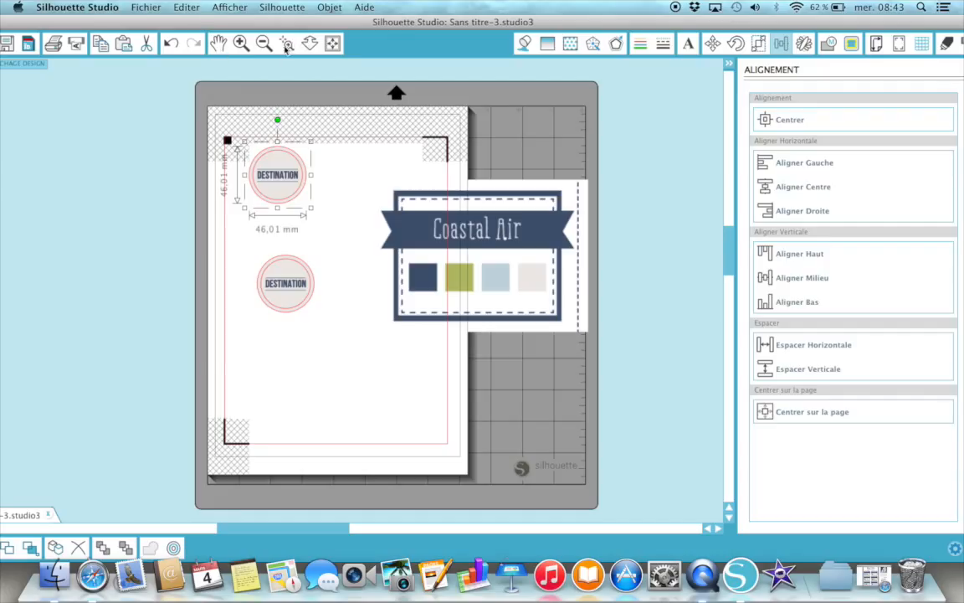
click(219, 44)
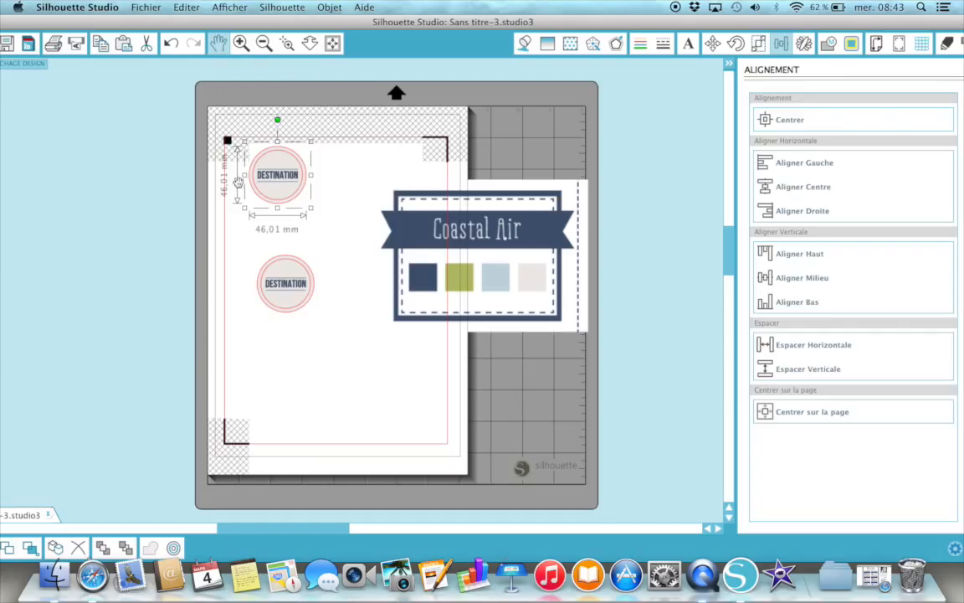
click(287, 45)
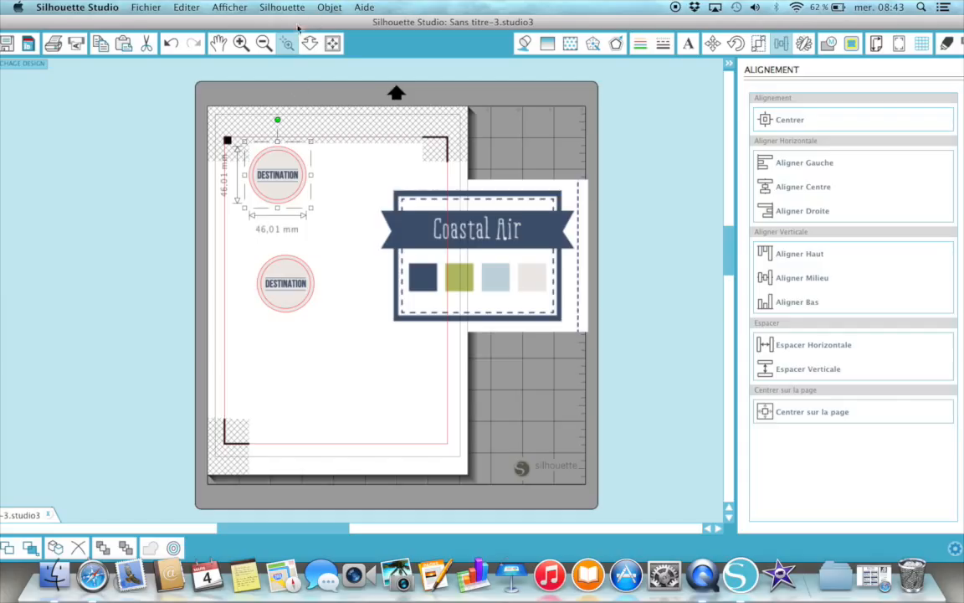
- Replace the DESTINATION text in the lower badge with HEUREUX ANNIVERSAIRE on two lines
drag(243, 253, 352, 355)
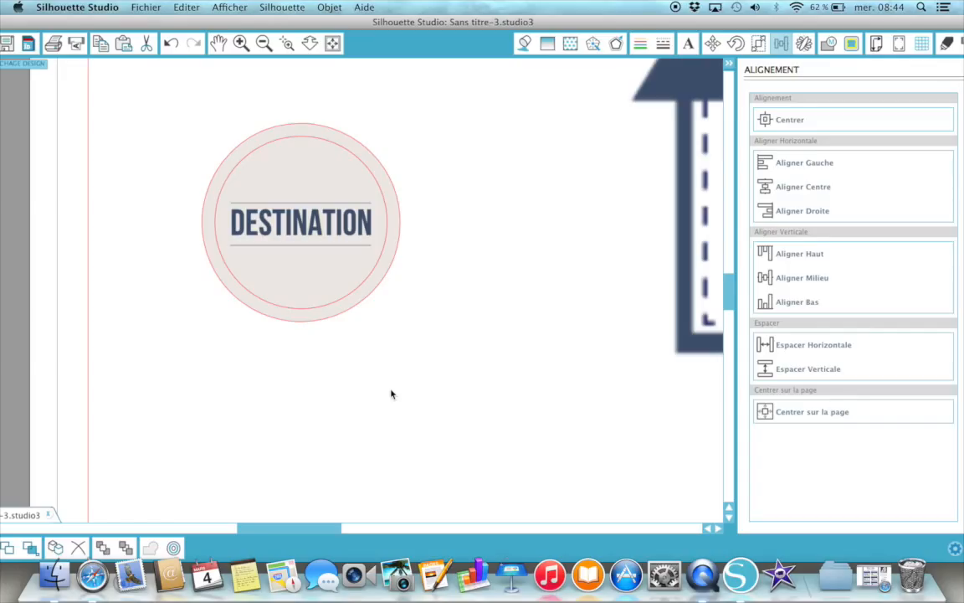
click(326, 234)
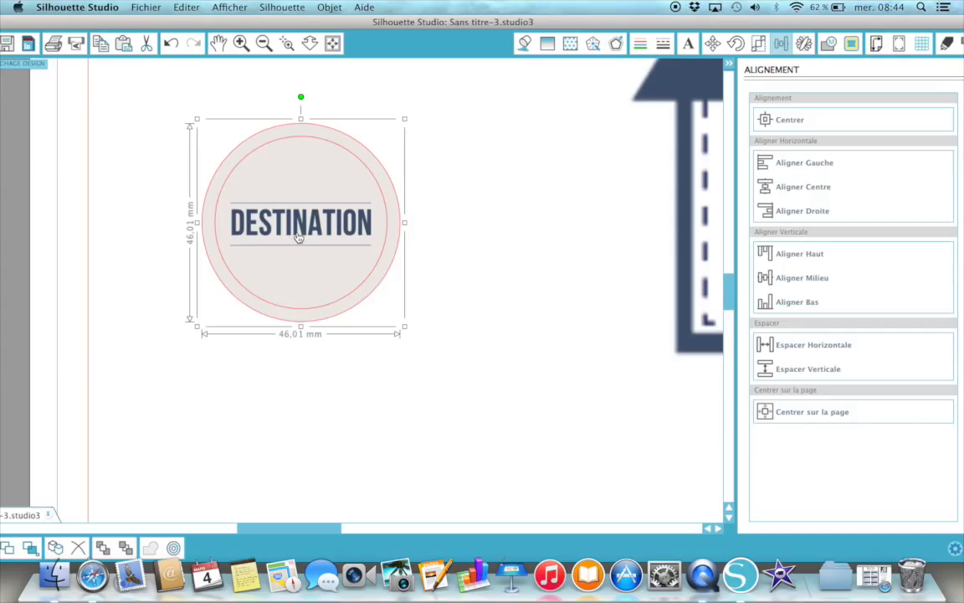
click(298, 237)
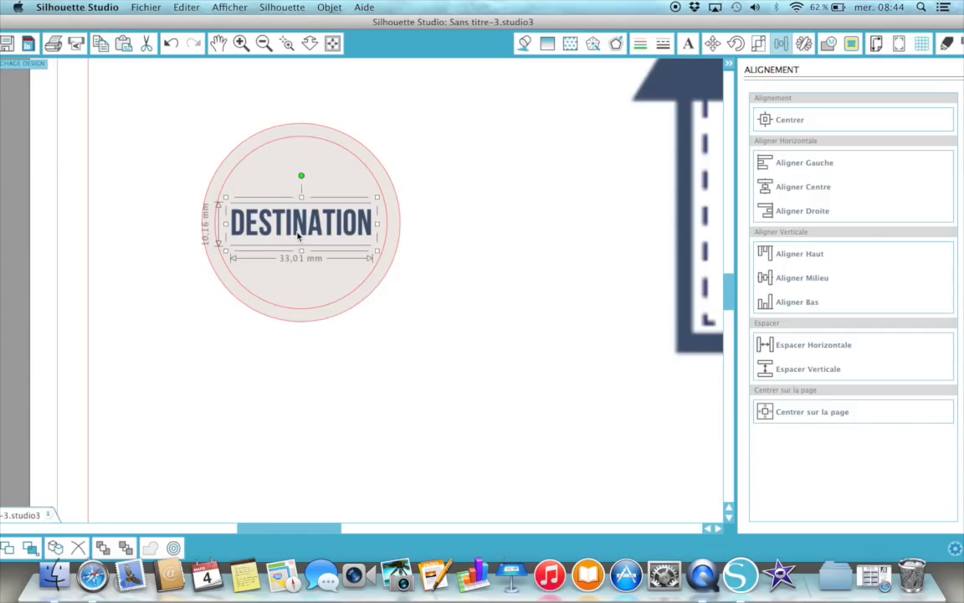
double_click(297, 237)
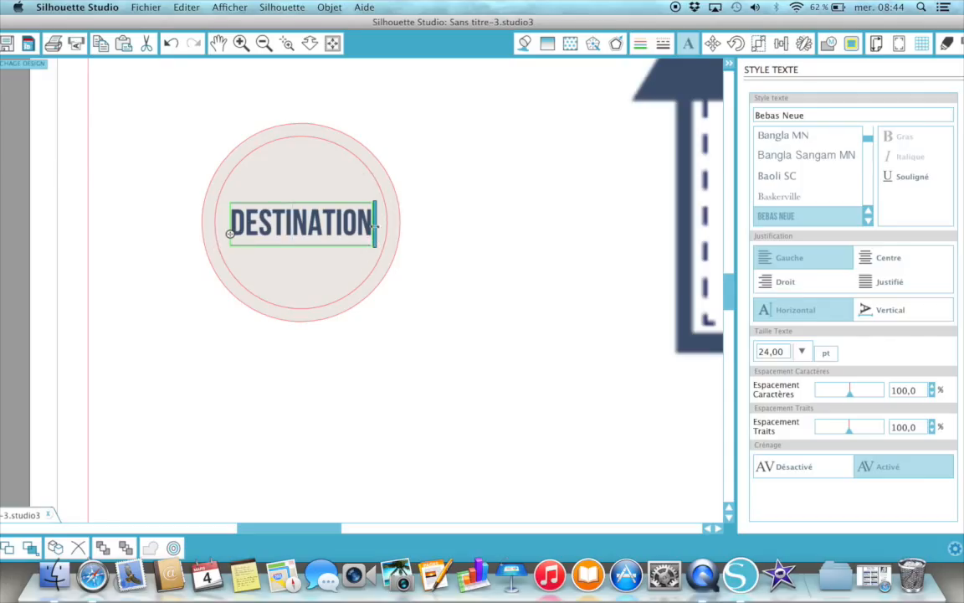
drag(374, 222, 231, 224)
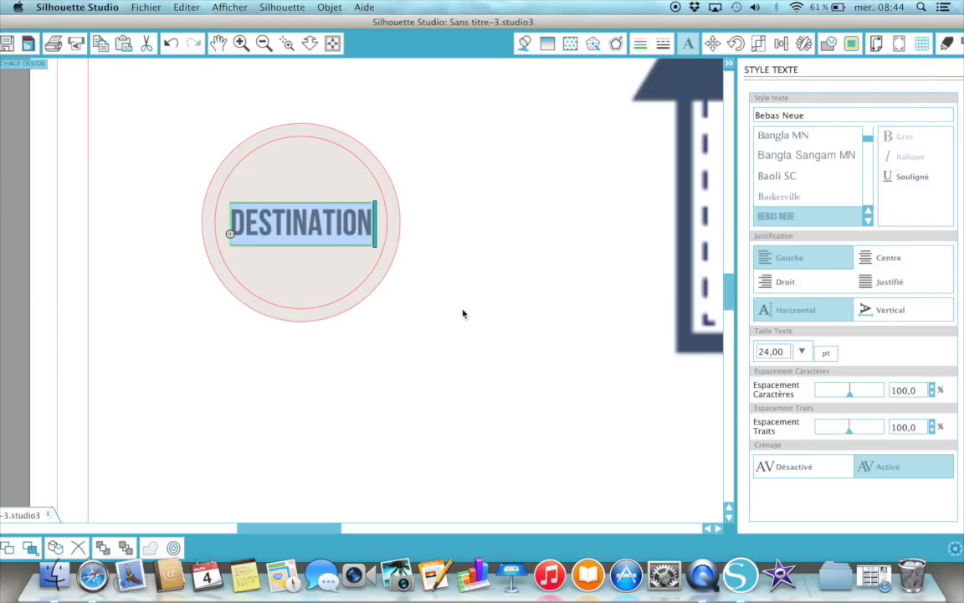
text(HE)
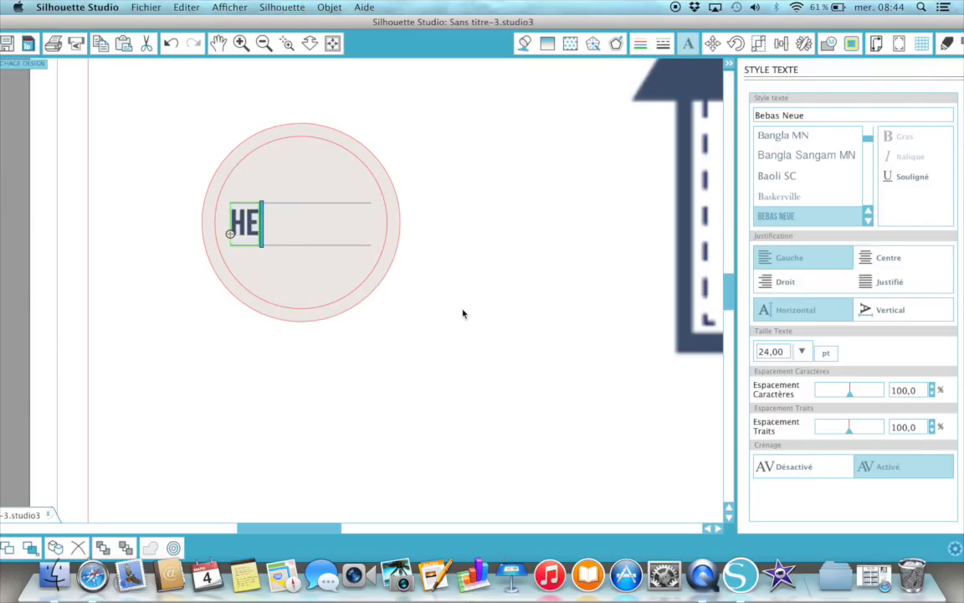
text(UREUX)
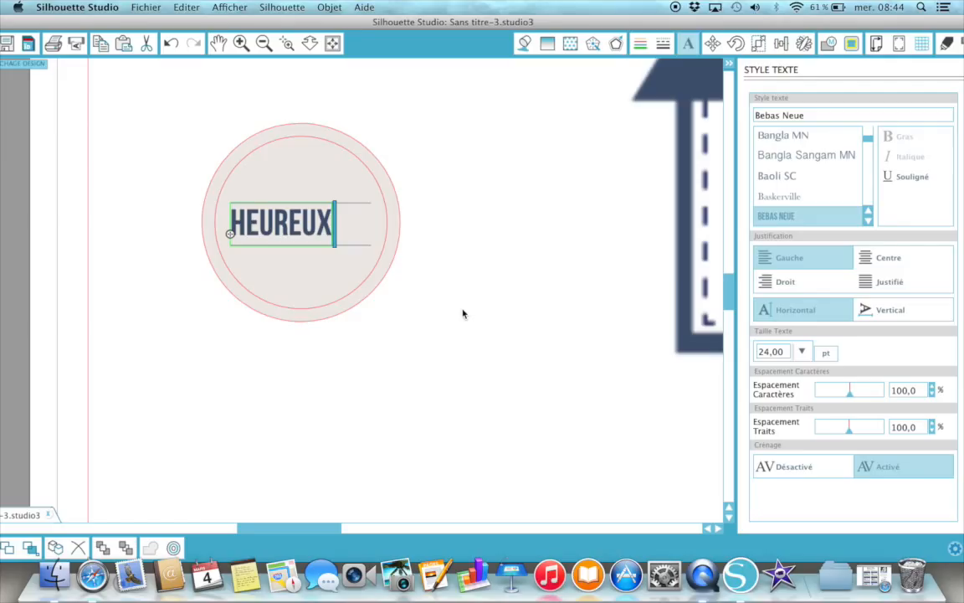
key(Return)
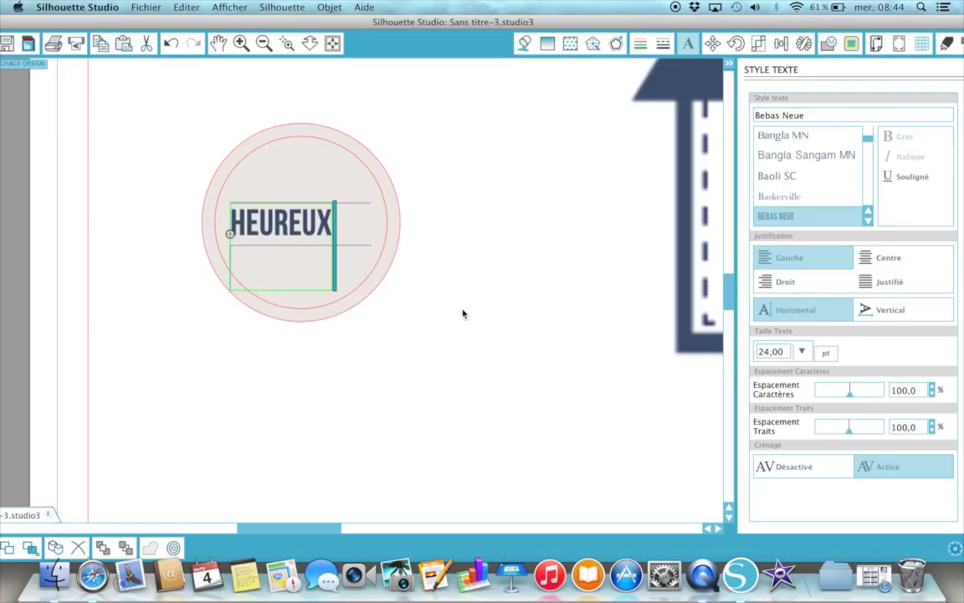
text(ANNIVER)
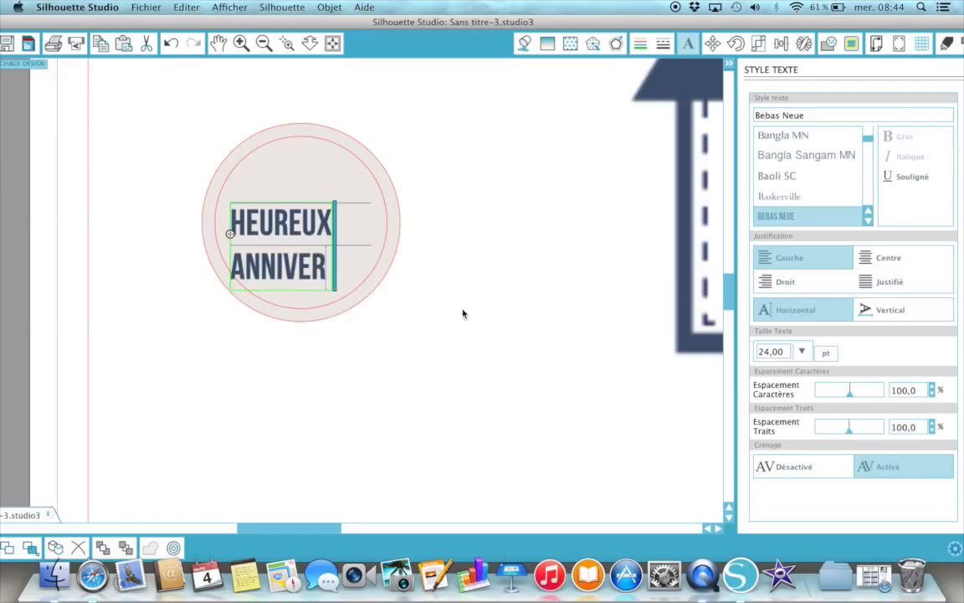
text(SAIRE)
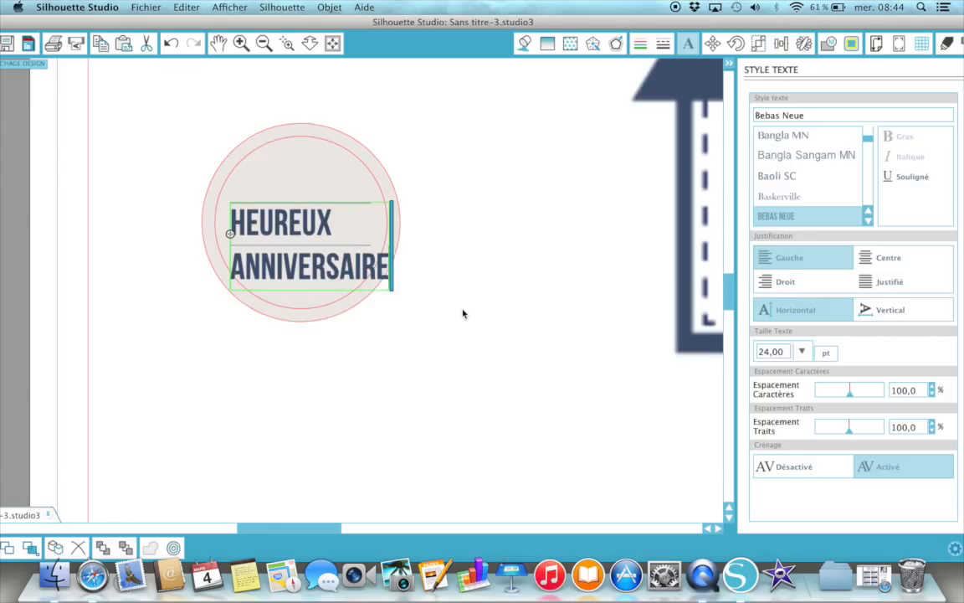
click(530, 374)
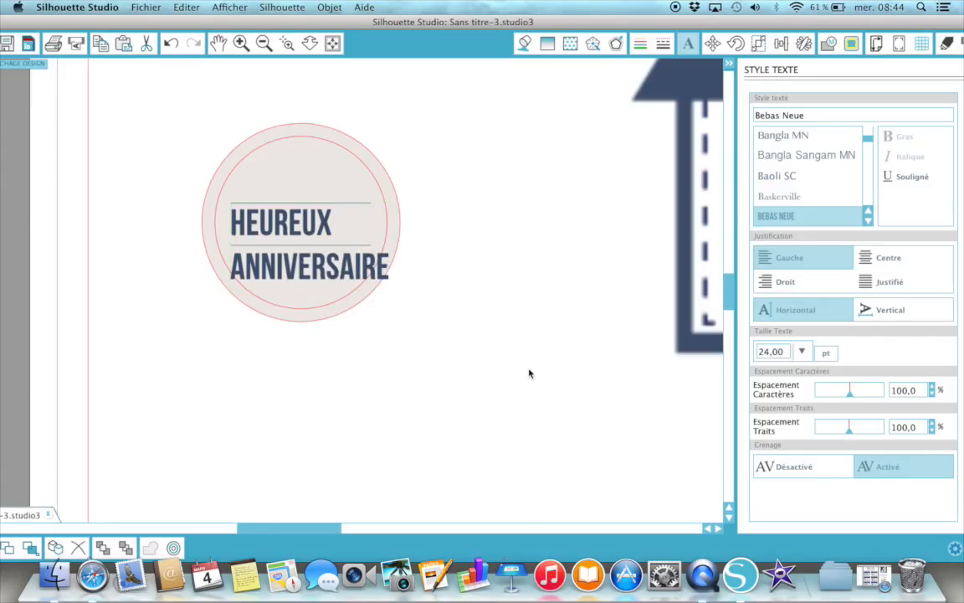
- Delete the two horizontal lines around the HEUREUX ANNIVERSAIRE text and move the text outside the badge, to its right
click(362, 208)
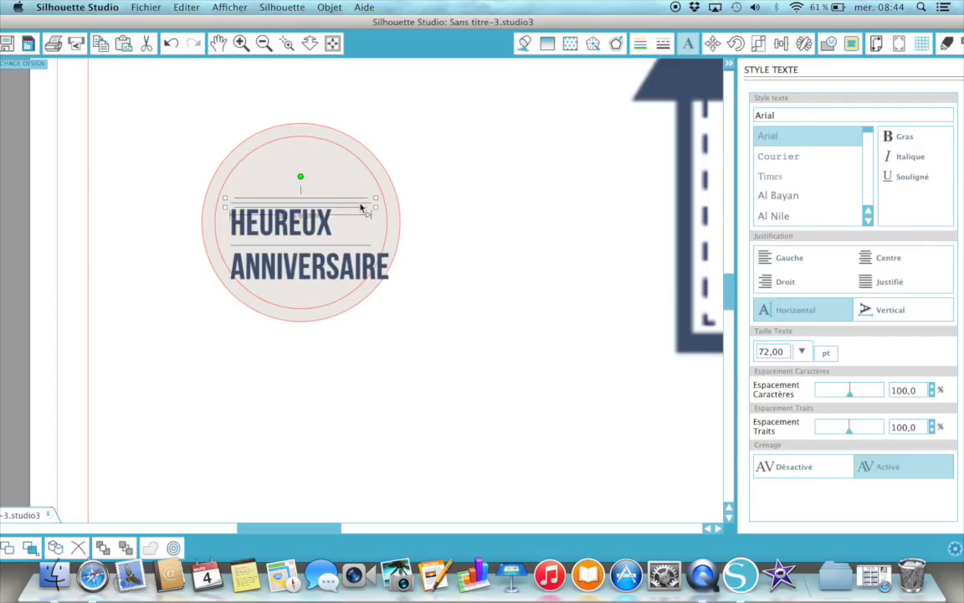
key(Delete)
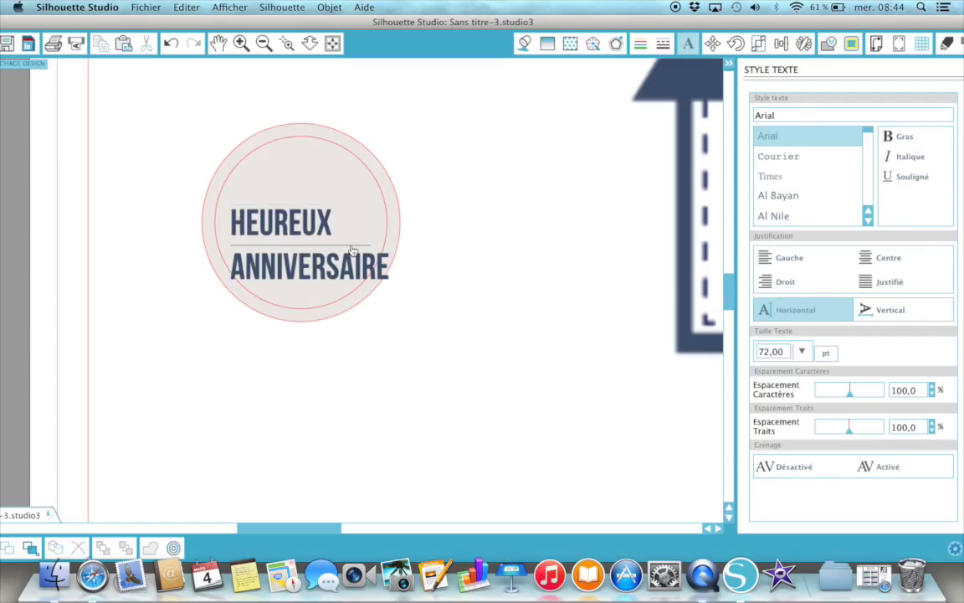
click(352, 250)
key(Delete)
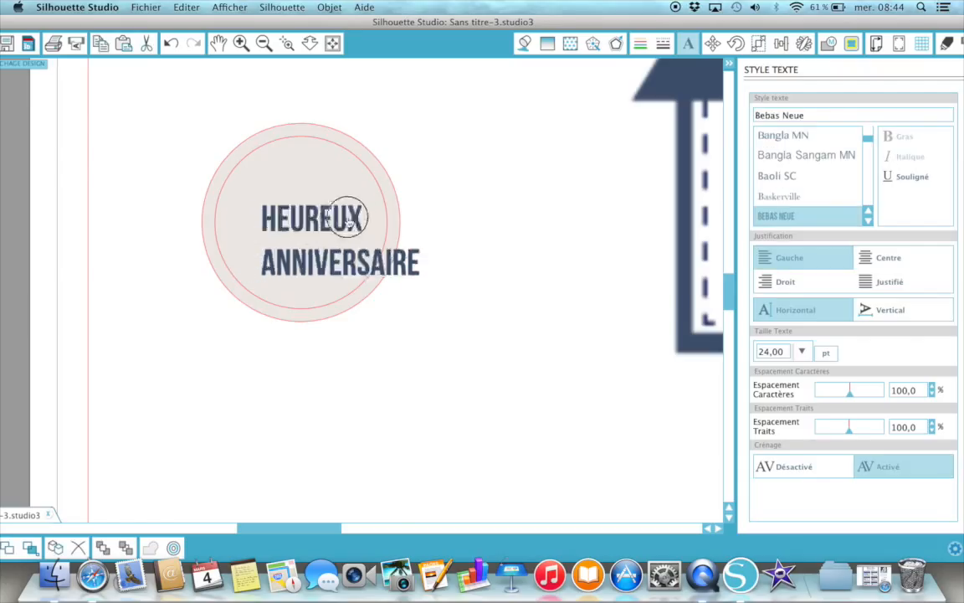
drag(292, 231, 490, 142)
click(470, 201)
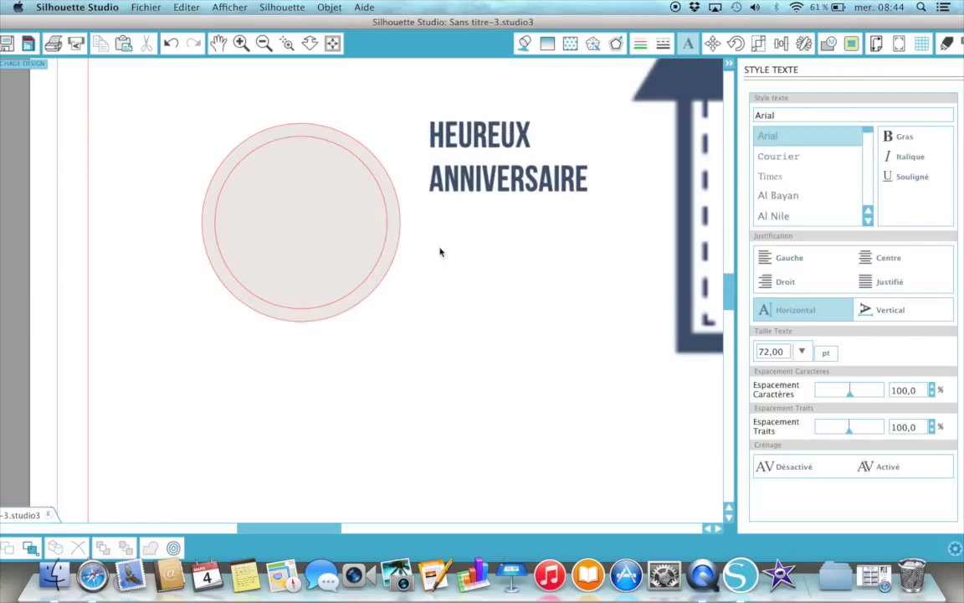
- Fill the empty badge with the dark blue sampled from the Coastal Air palette
click(326, 184)
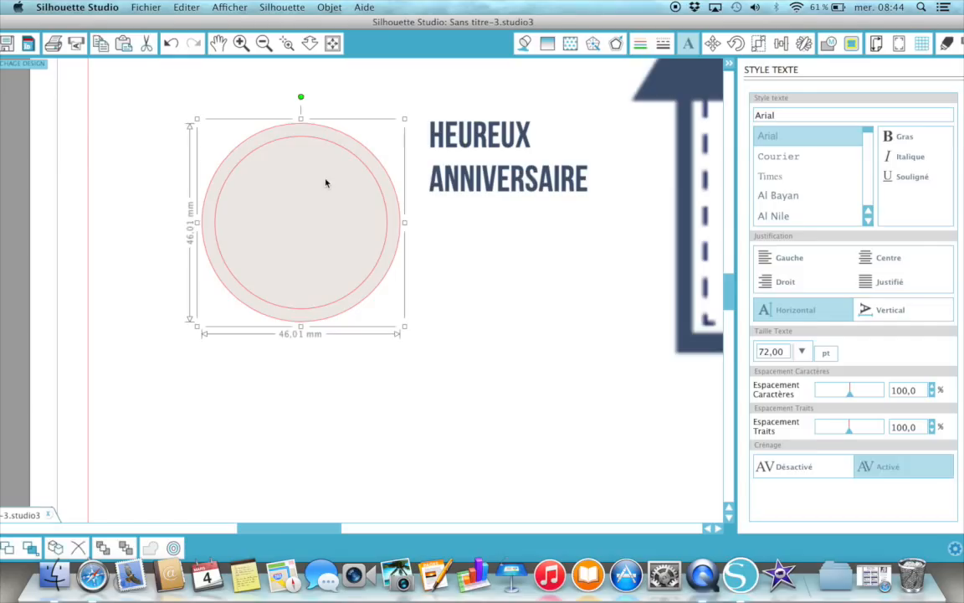
click(525, 45)
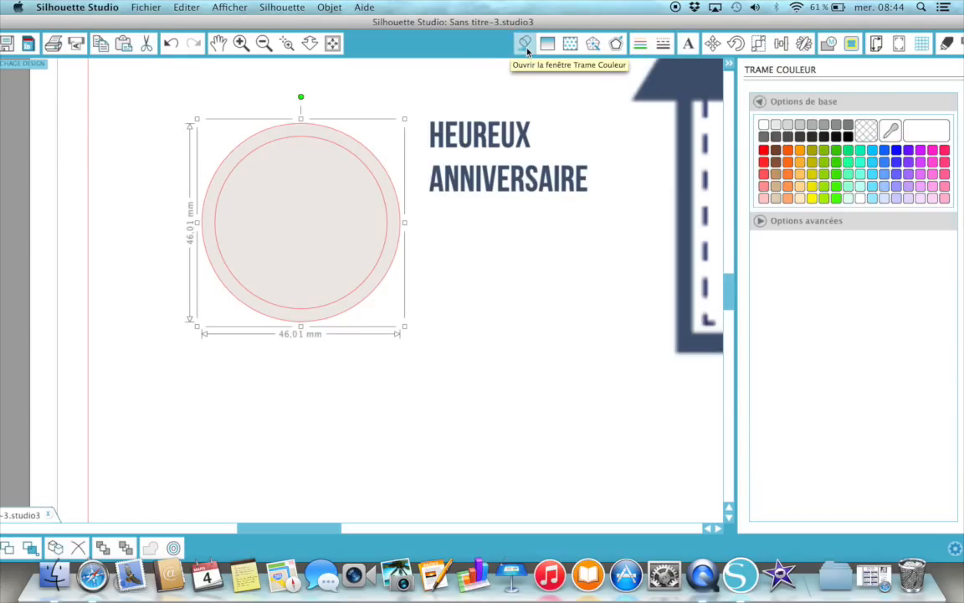
scroll(639, 164, right, 5)
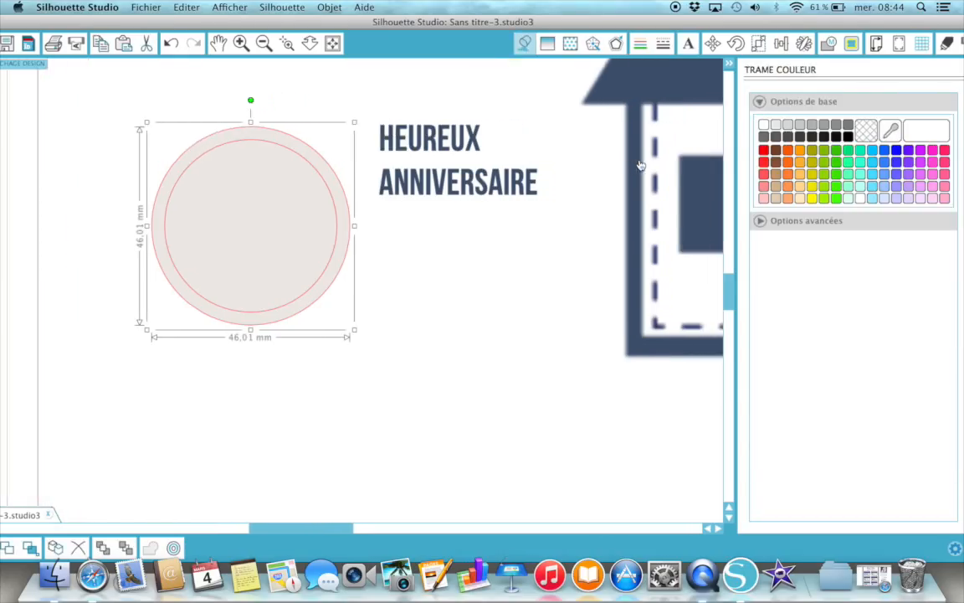
scroll(639, 165, right, 10)
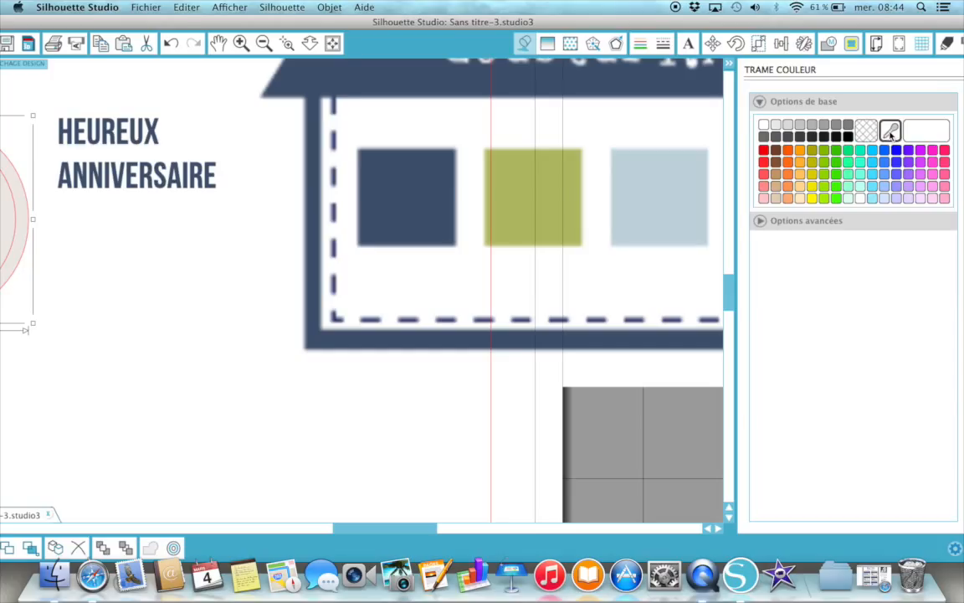
click(398, 187)
scroll(142, 288, left, 5)
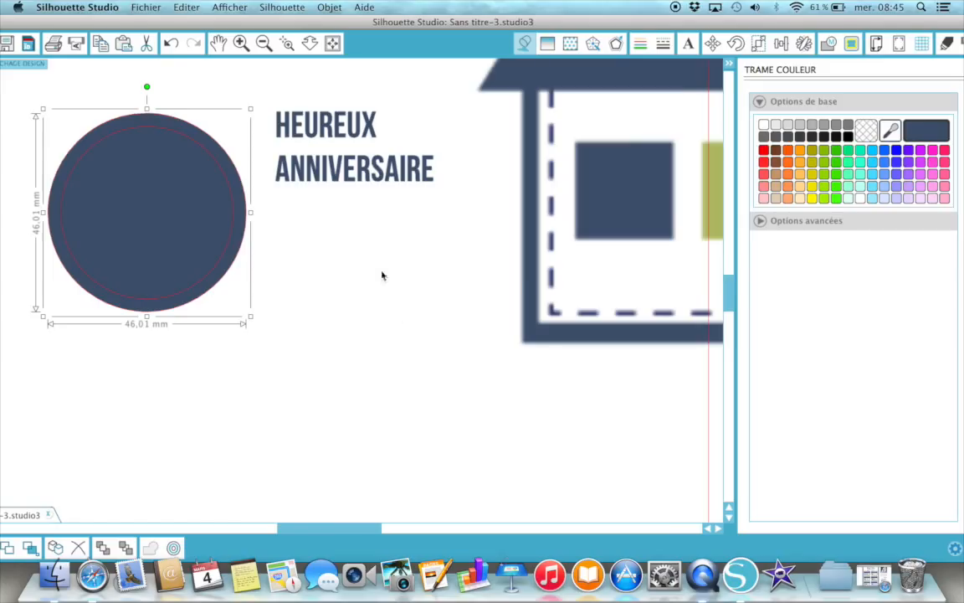
- Set both the fill and line colour of the HEUREUX ANNIVERSAIRE text to white
click(360, 172)
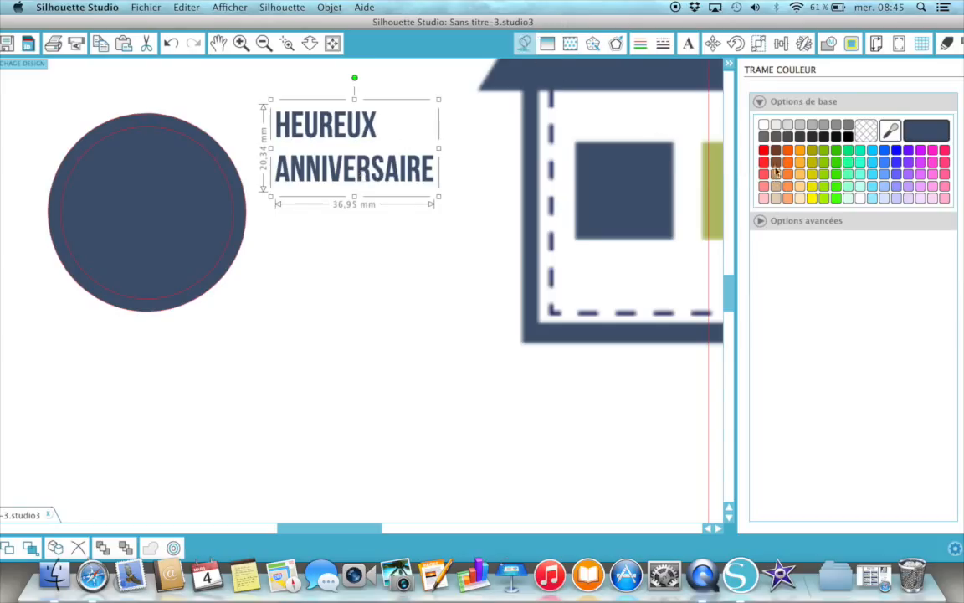
click(763, 126)
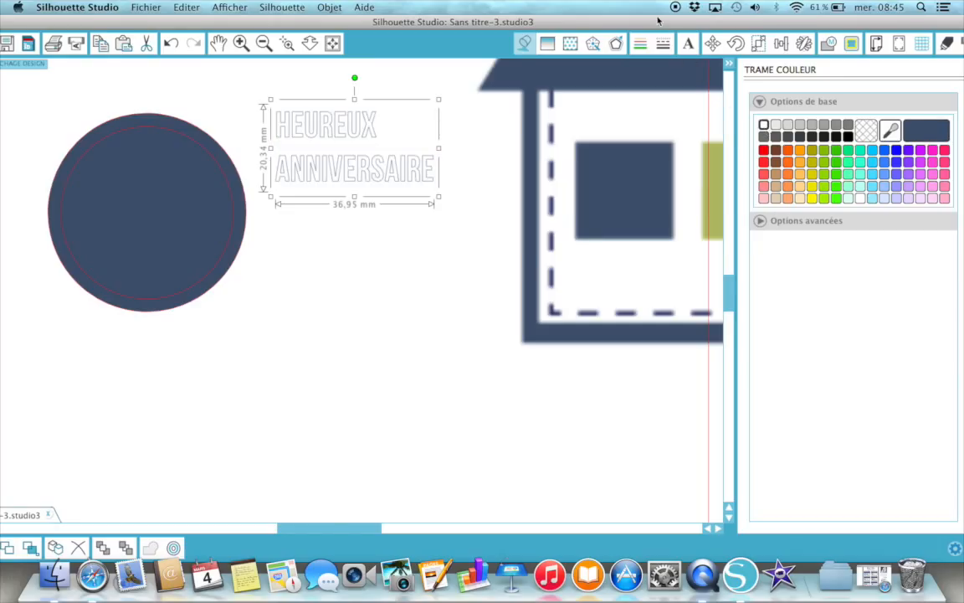
click(641, 47)
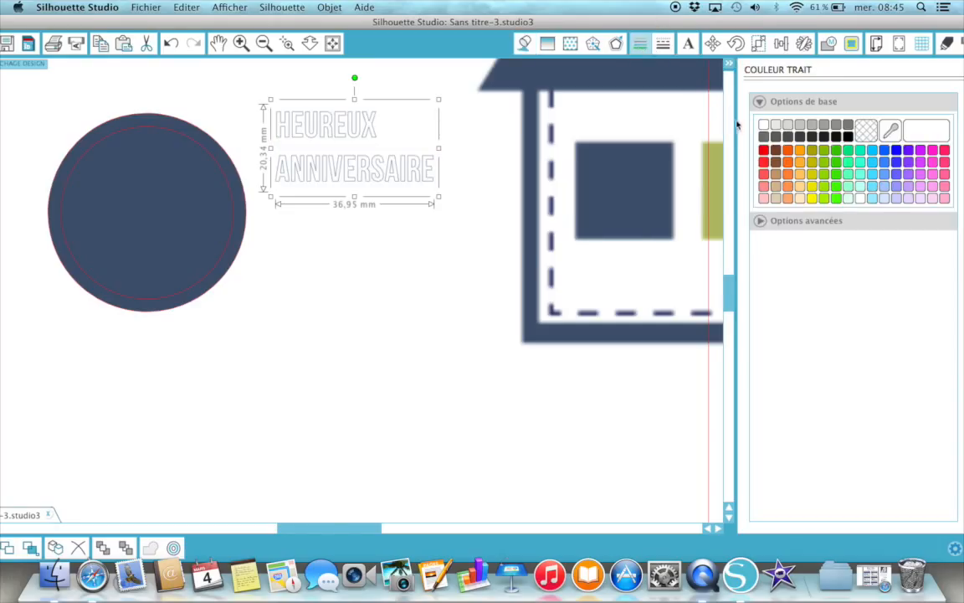
click(764, 126)
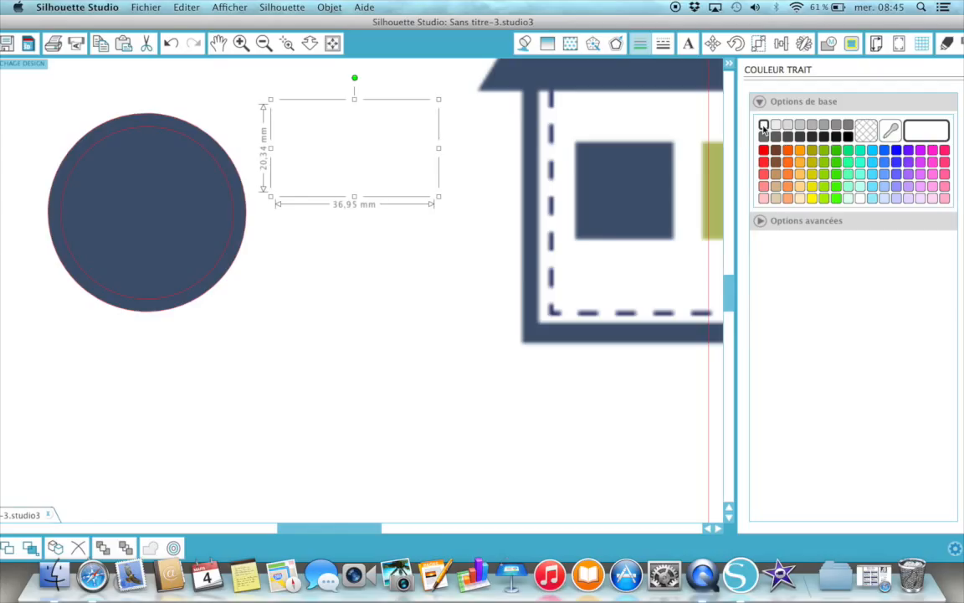
- Place the white text on the dark blue badge and set its justification to Centre
drag(363, 144, 159, 203)
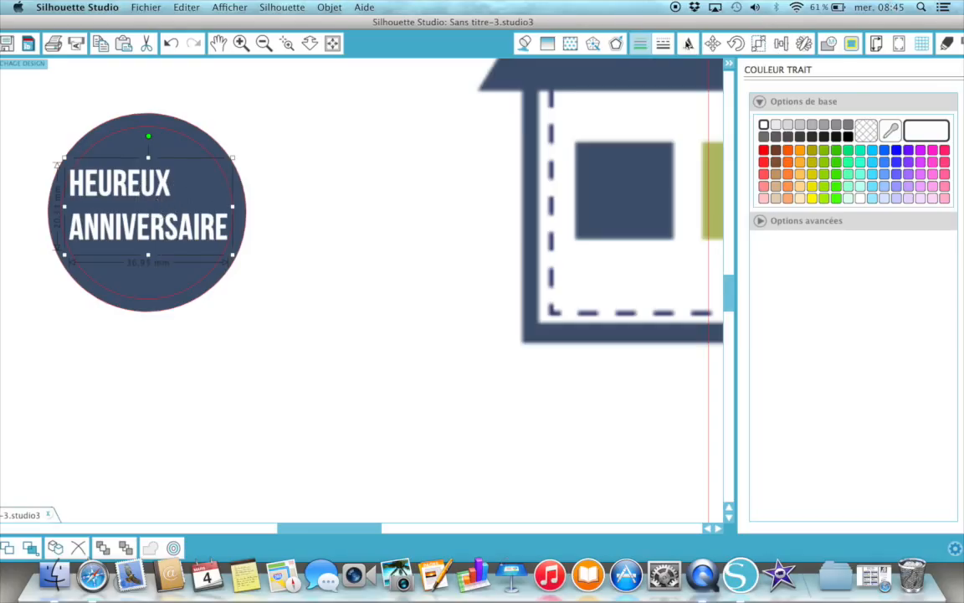
click(687, 45)
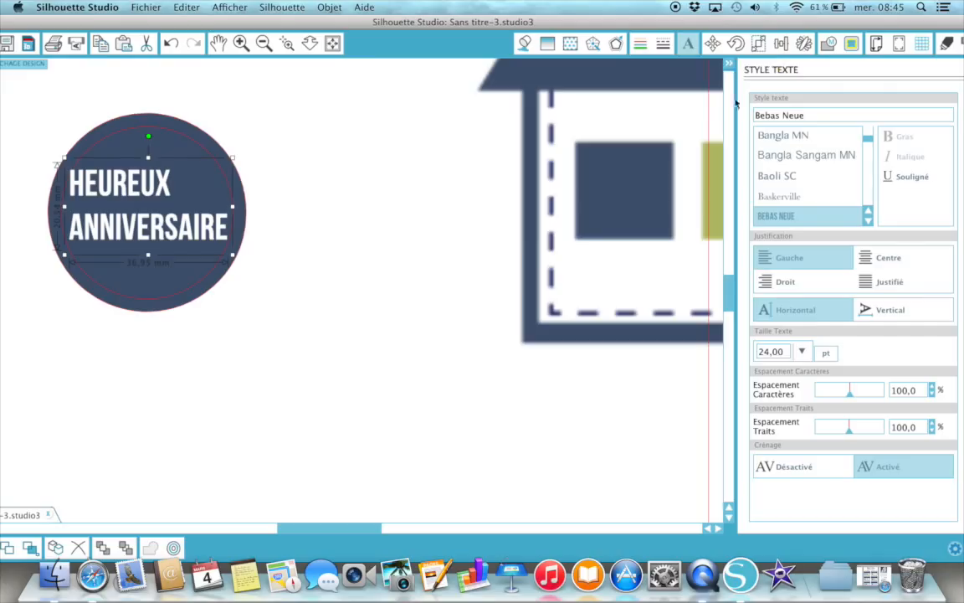
click(888, 262)
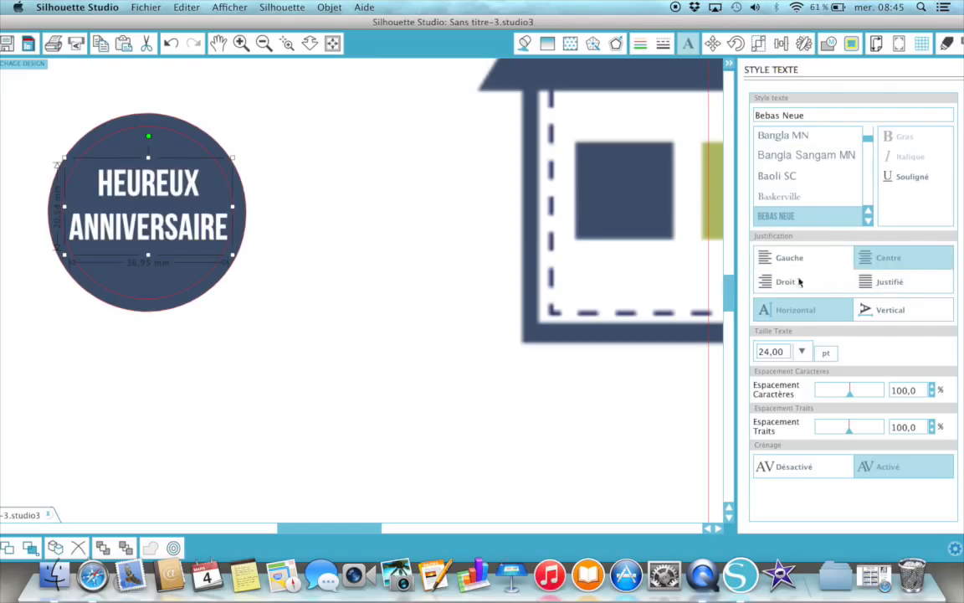
click(474, 351)
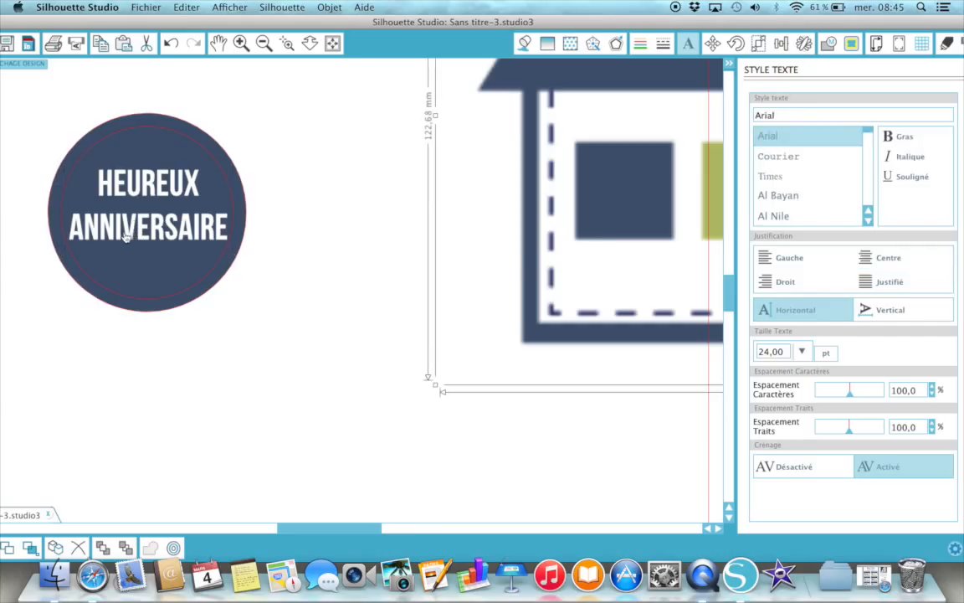
- Shrink the HEUREUX ANNIVERSAIRE text to about 26.7 mm wide and place it in the badge's upper half
click(224, 243)
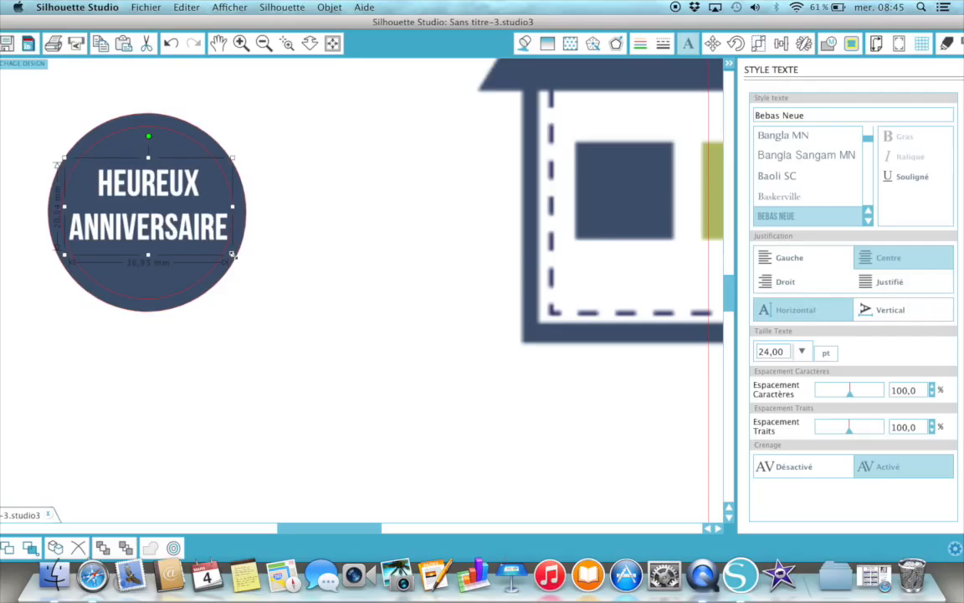
drag(234, 255, 189, 229)
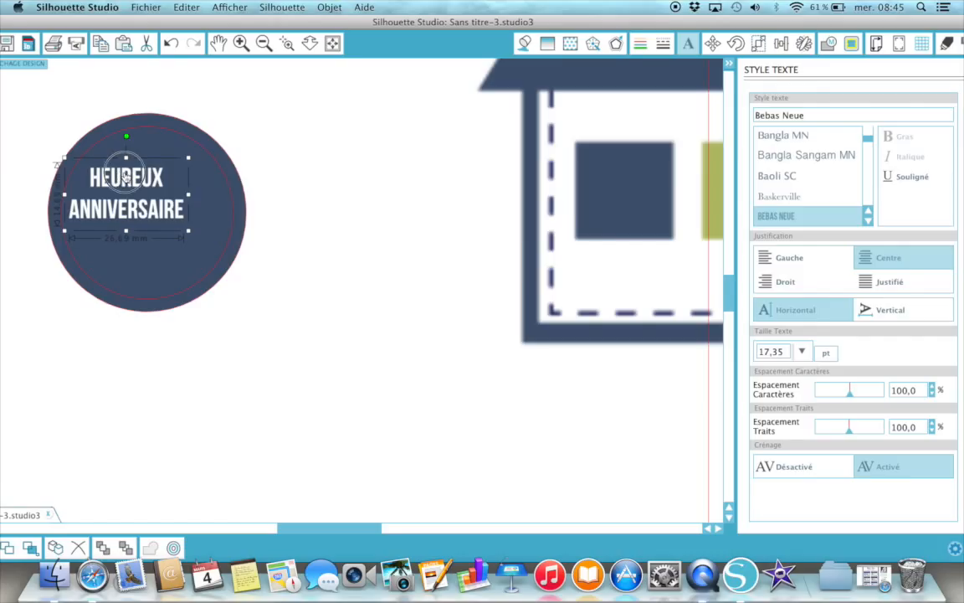
drag(123, 182, 143, 164)
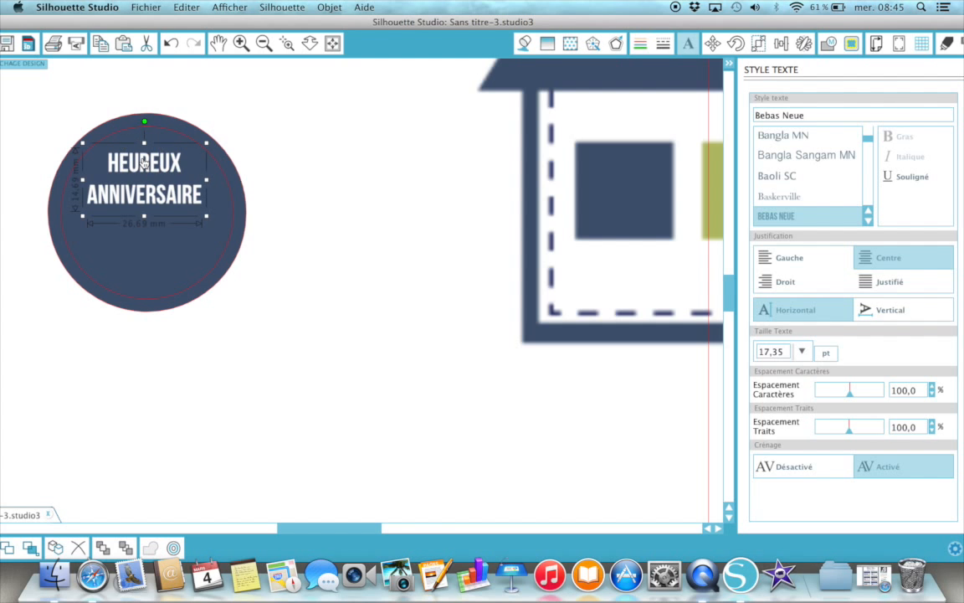
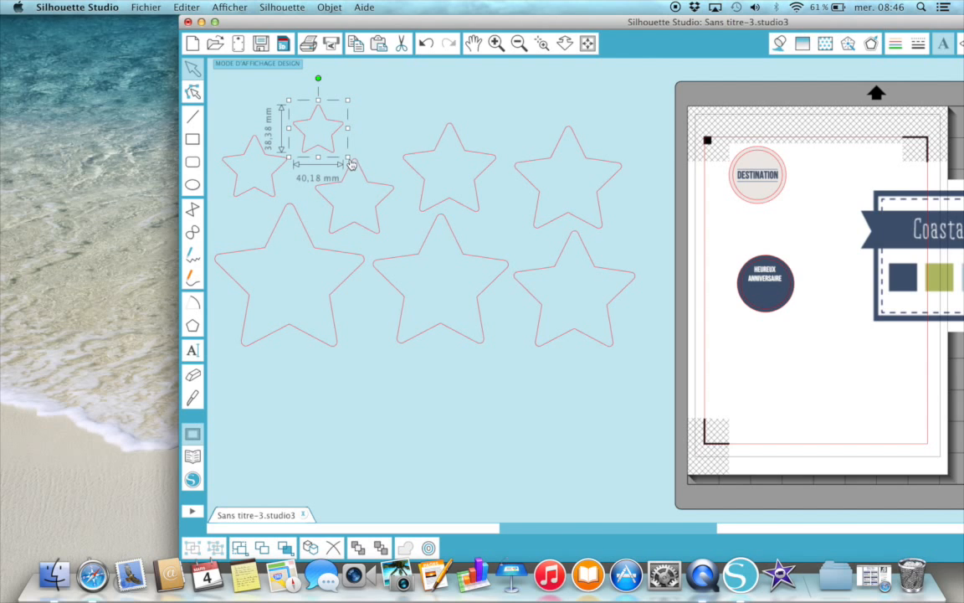
- Reduce the smallest star to about 17.5 mm wide and place it on the page below and right of the dark blue badge
right_click(347, 156)
click(346, 156)
drag(346, 156, 827, 341)
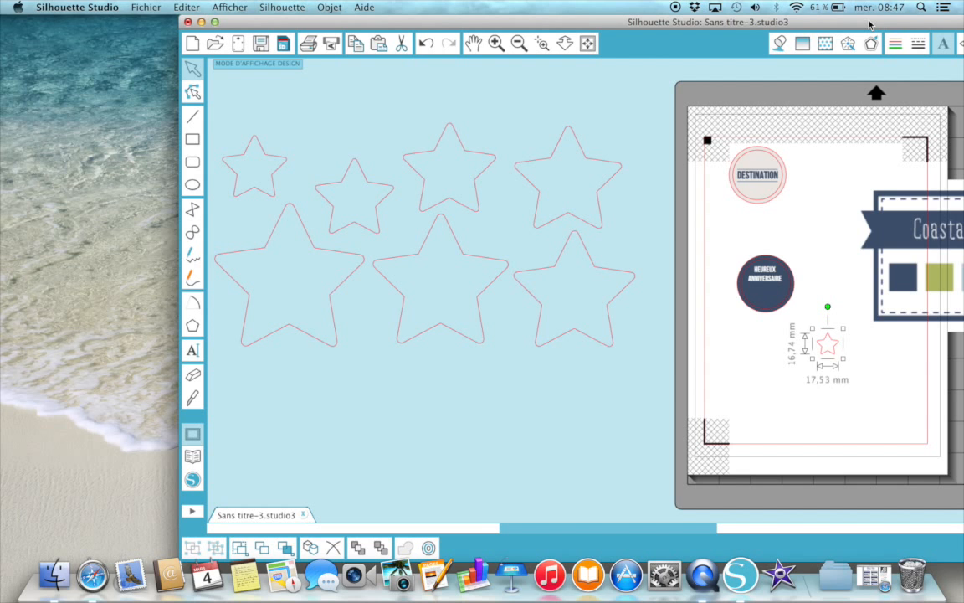
drag(870, 25, 661, 6)
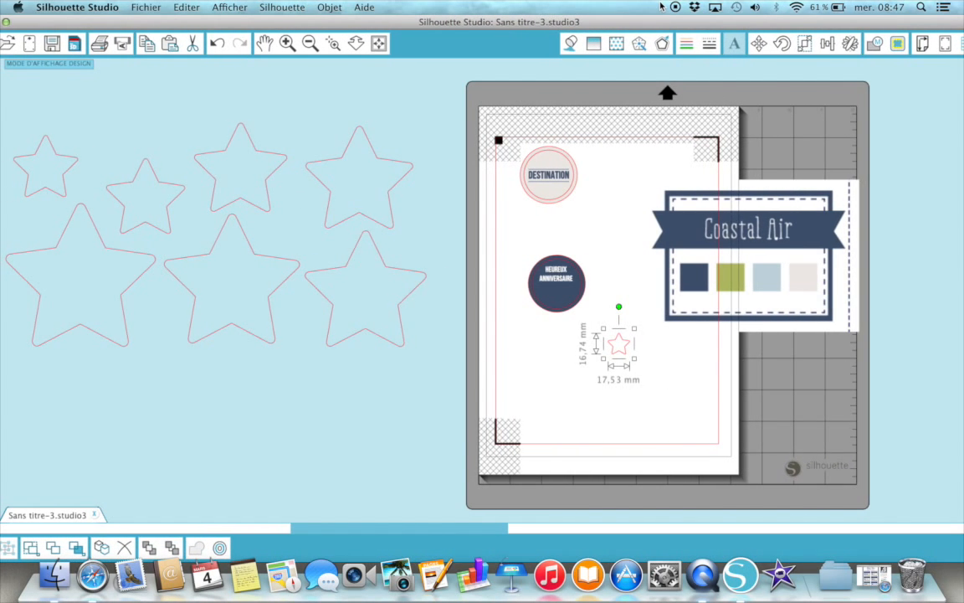
click(335, 45)
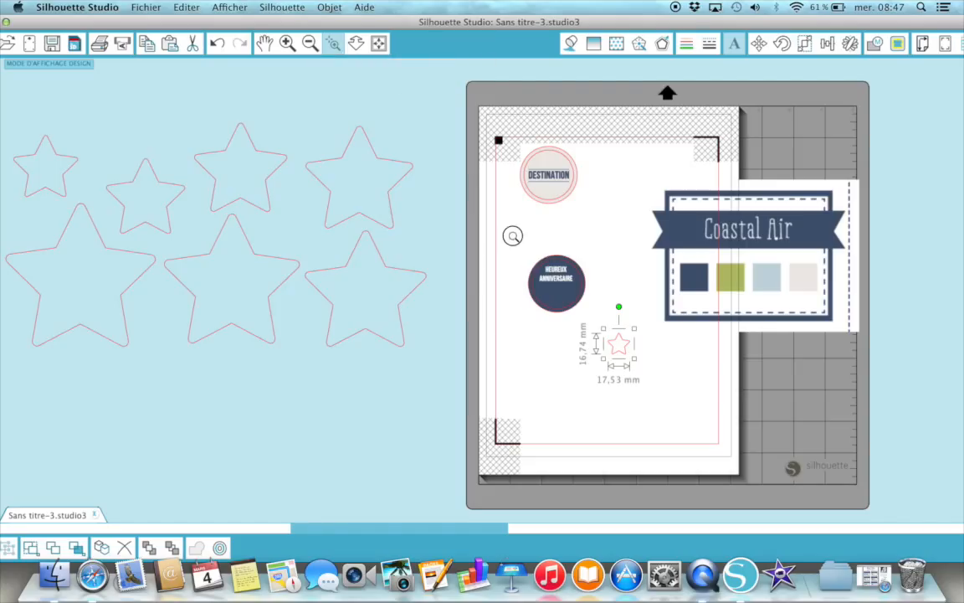
- Move the small star into the lower half of the dark blue badge and shrink it to about 13.7 mm wide
drag(513, 236, 684, 405)
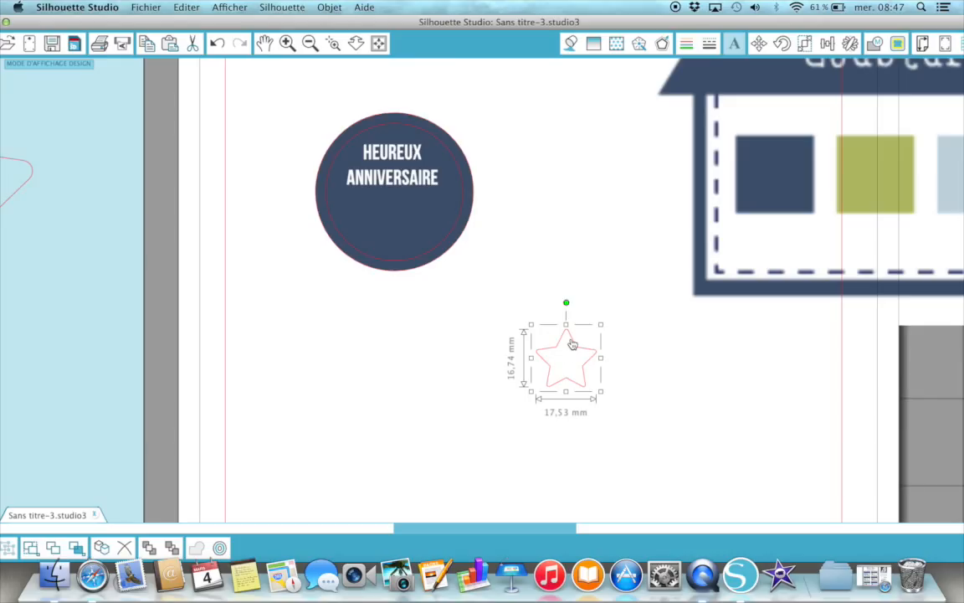
drag(572, 344, 399, 209)
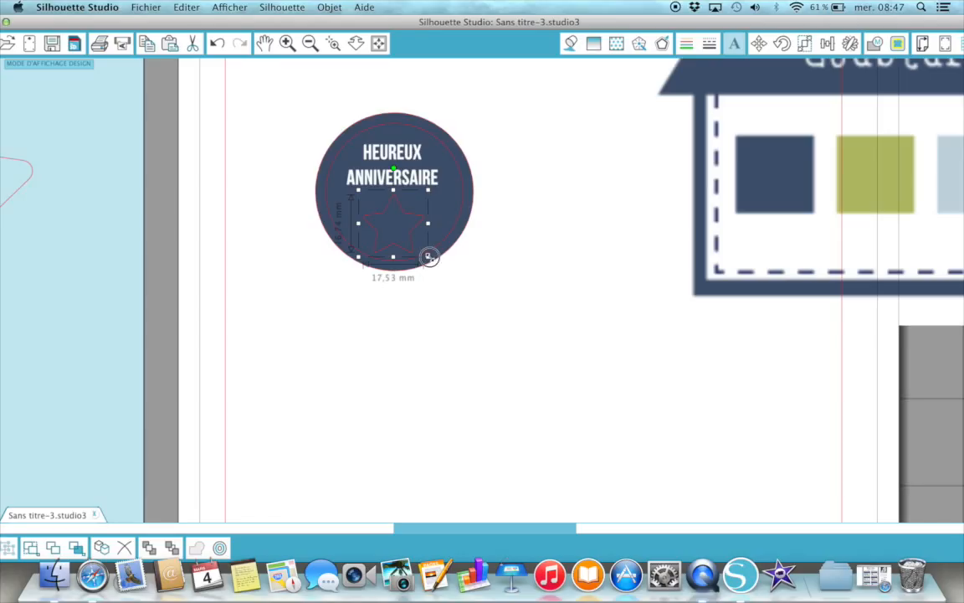
drag(427, 256, 415, 244)
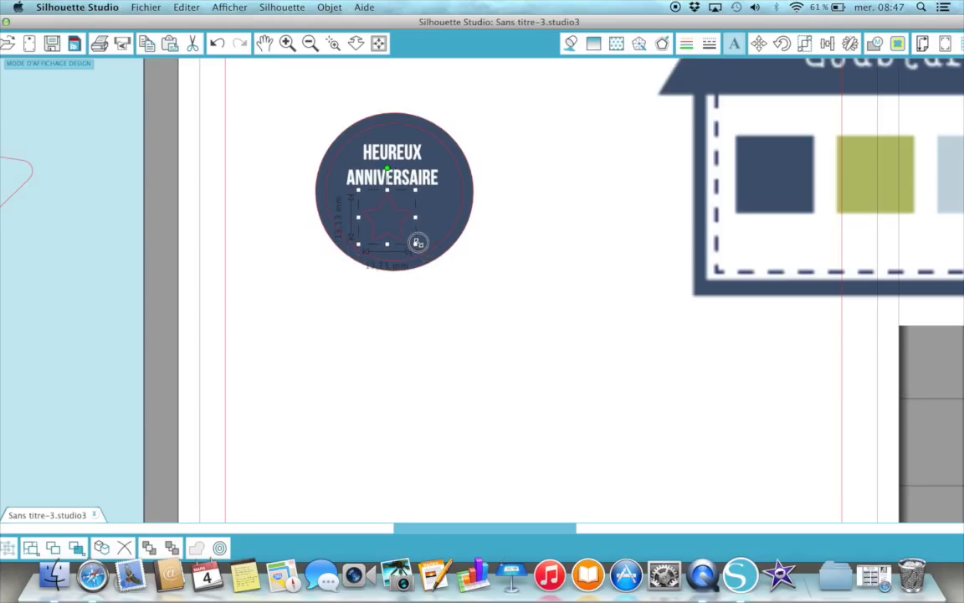
click(380, 210)
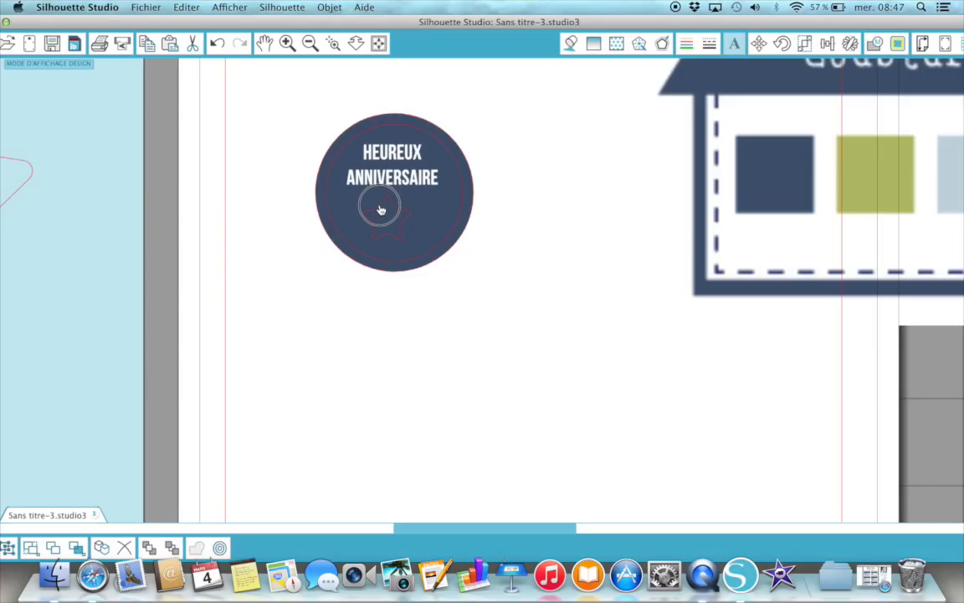
drag(380, 210, 381, 208)
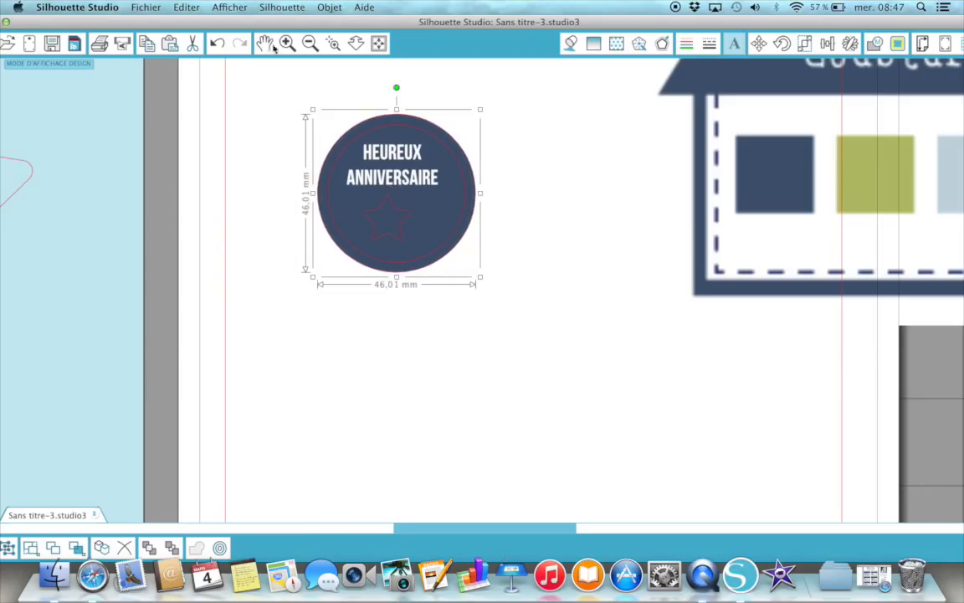
click(217, 43)
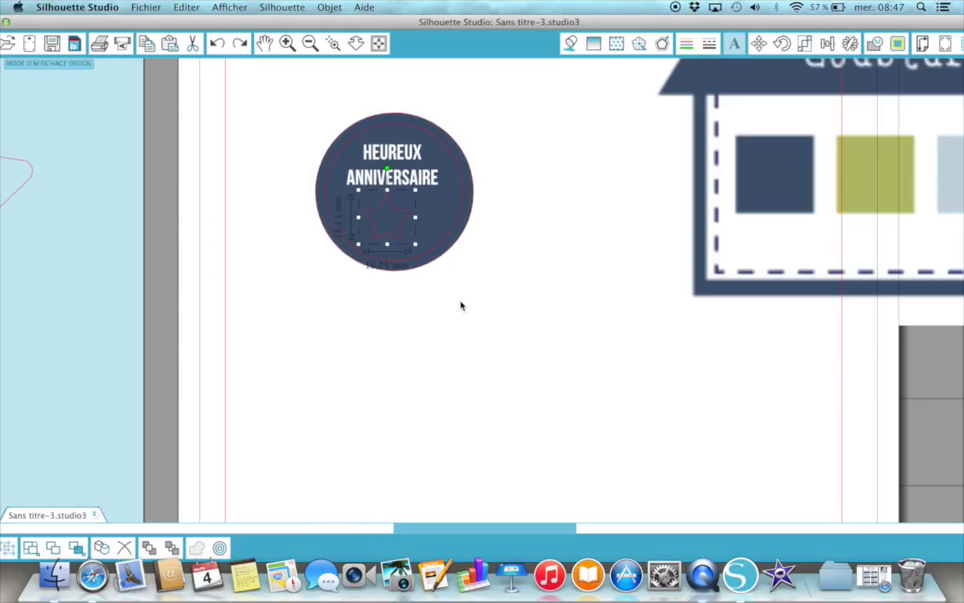
- Nudge the star right and slightly down so it sits centred beneath the HEUREUX ANNIVERSAIRE text
key(Right)
key(Right)
key(Right)
key(Right)
key(Right)
key(Right)
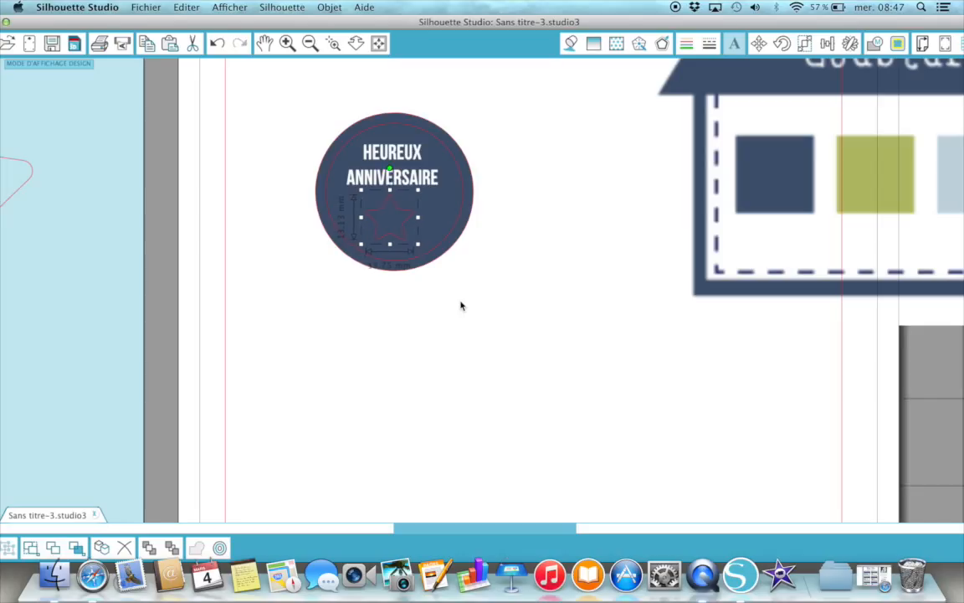
key(Right)
key(Right)
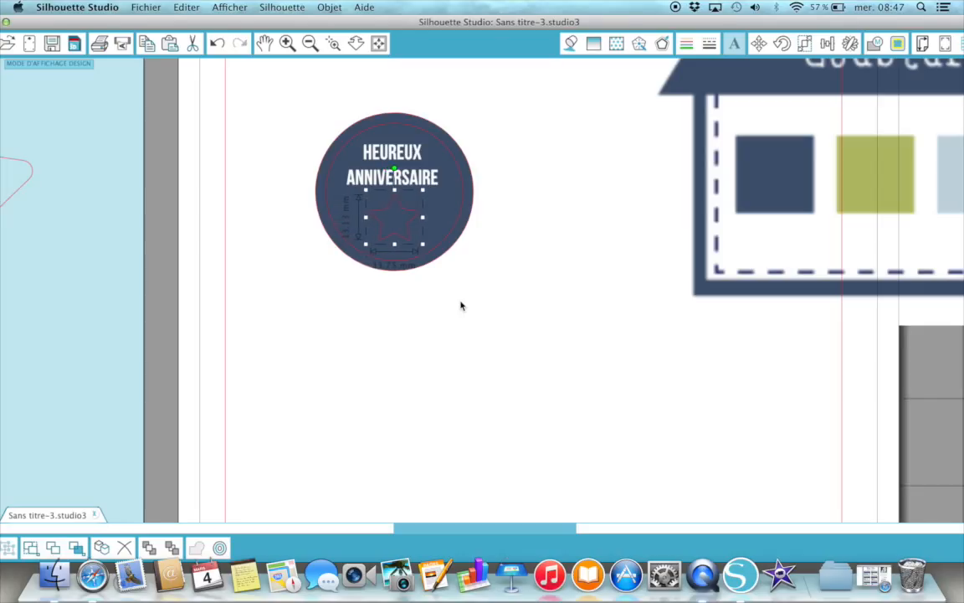
key(Down)
key(Down)
key(Down)
key(Down)
key(Down)
key(Down)
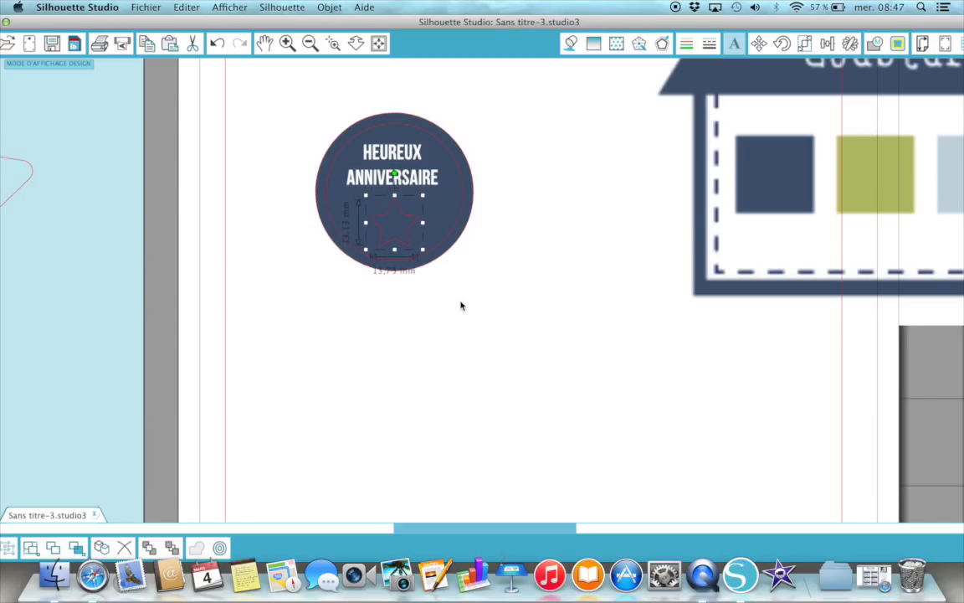
- Align the badge's circles, text and star with one another using the horizontal alignment Aligner Centre
drag(285, 96, 490, 309)
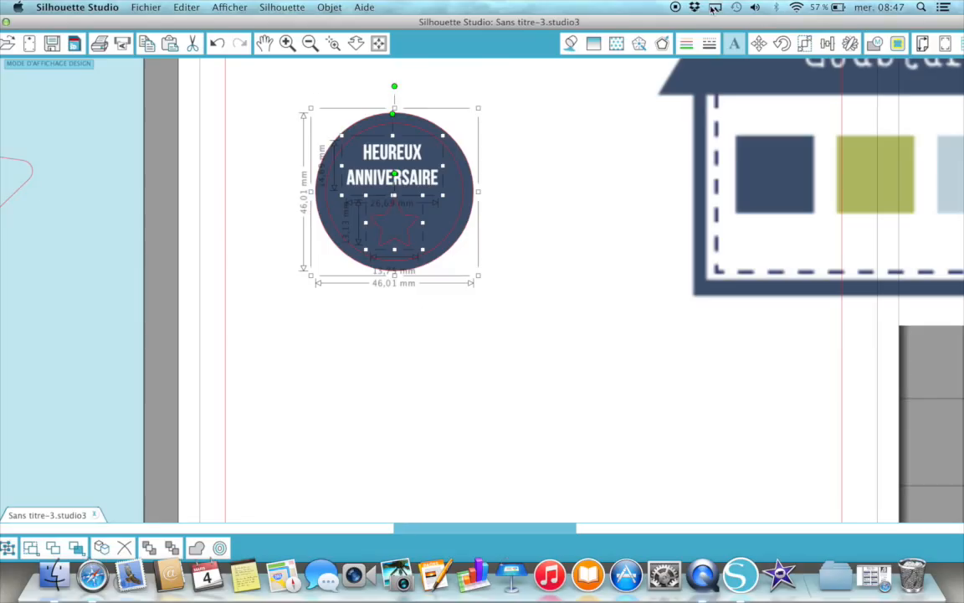
click(826, 44)
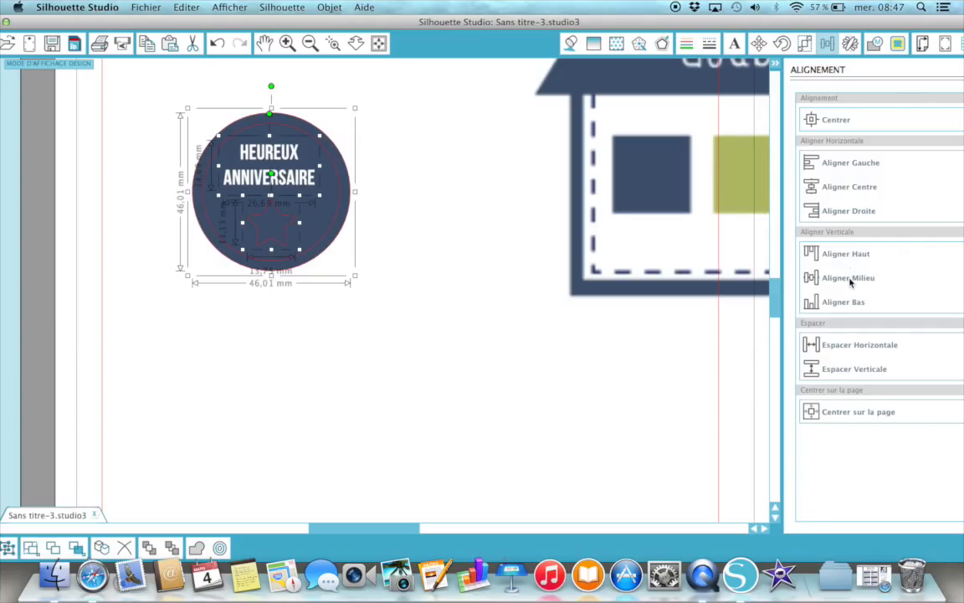
click(849, 280)
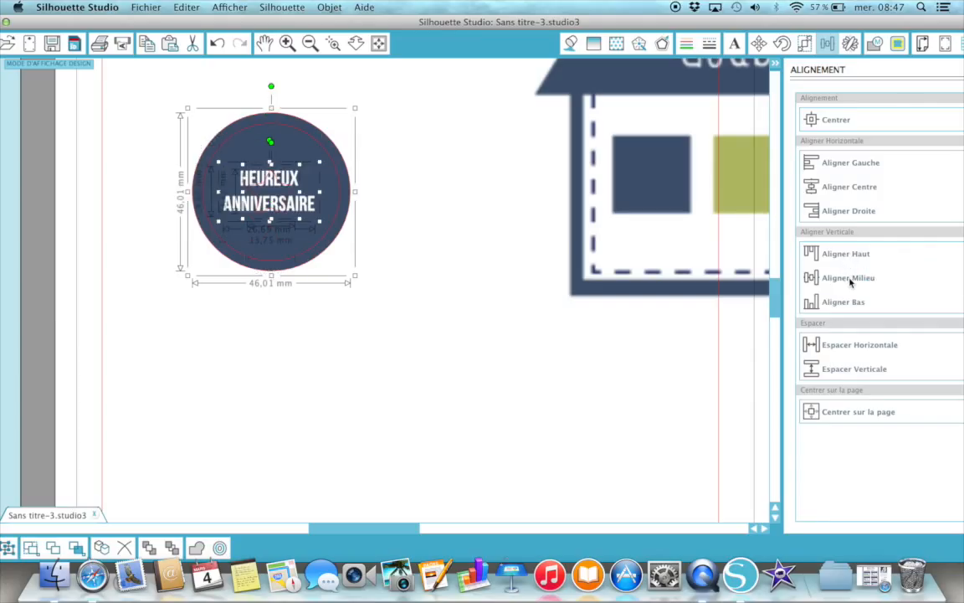
key(super+z)
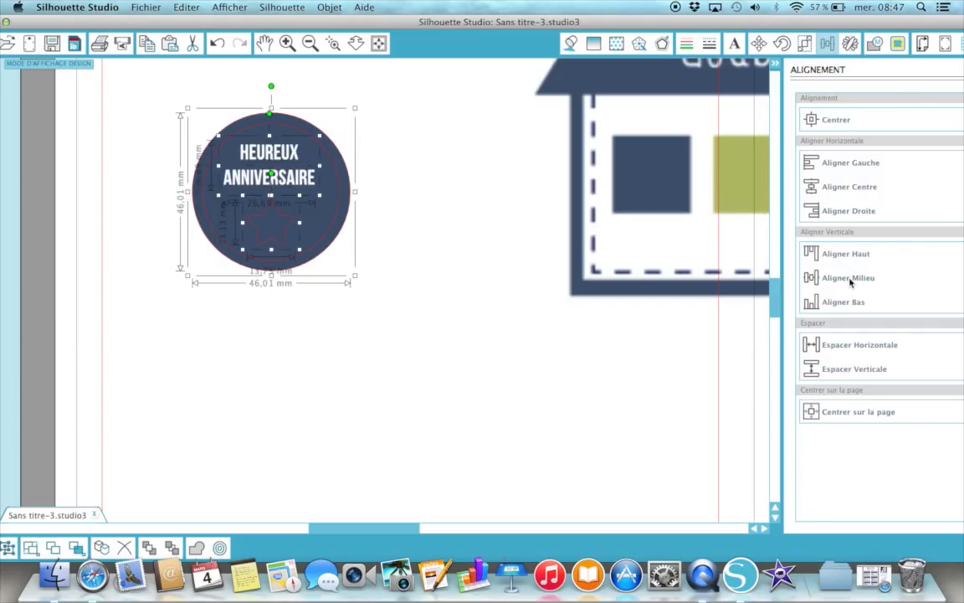
click(838, 196)
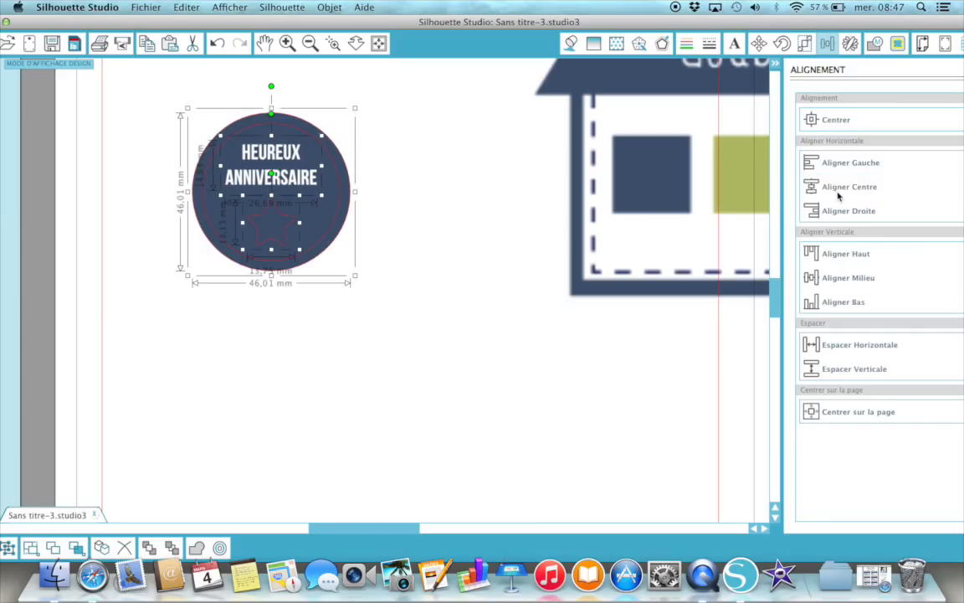
- Set both the fill and line colour of the star on the badge to white
click(501, 327)
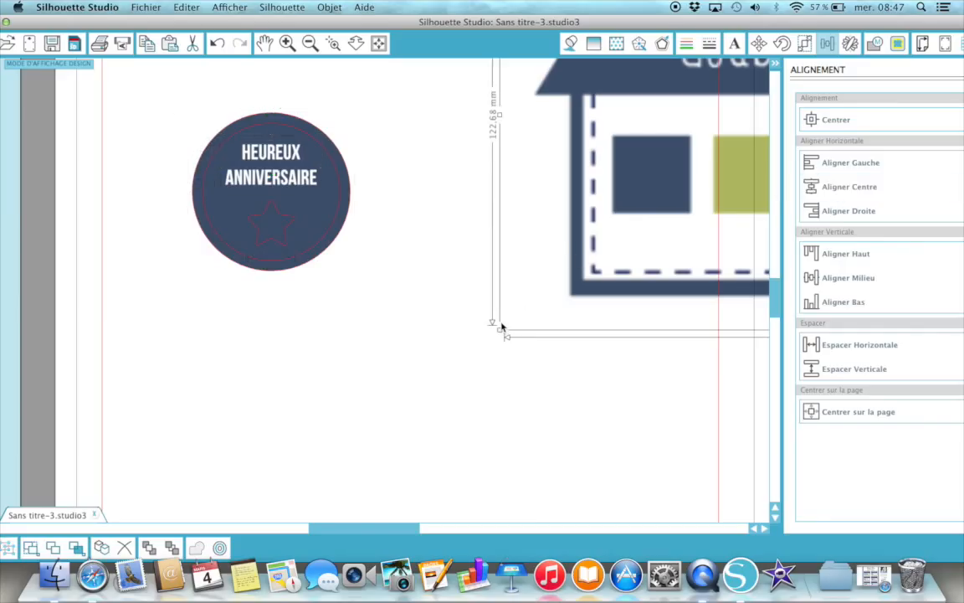
click(264, 217)
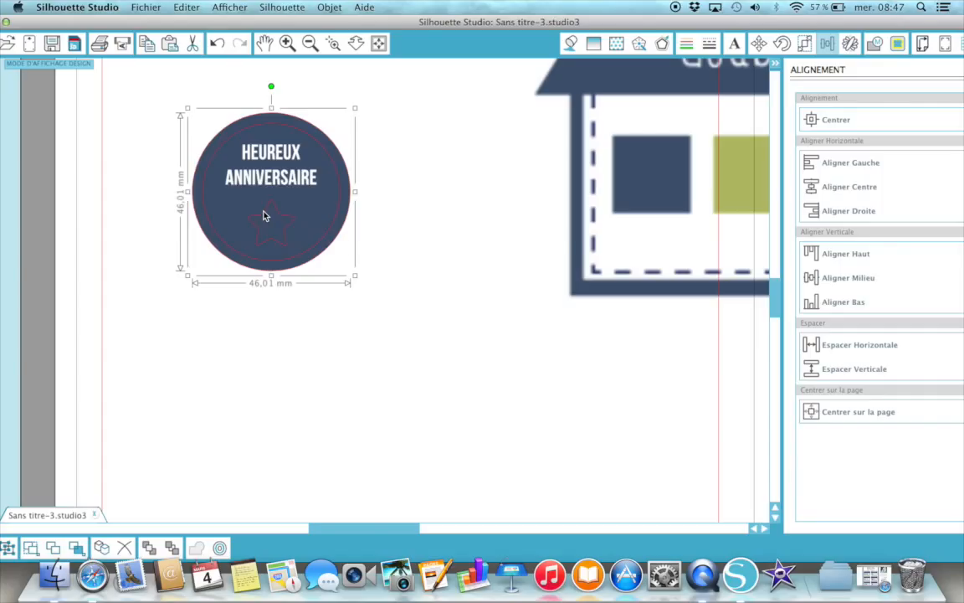
click(236, 316)
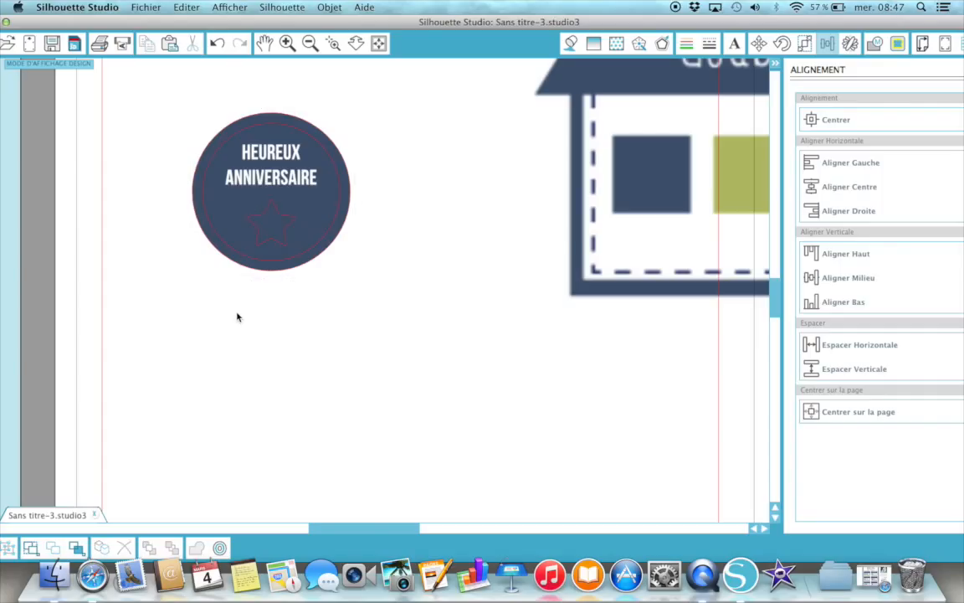
click(260, 219)
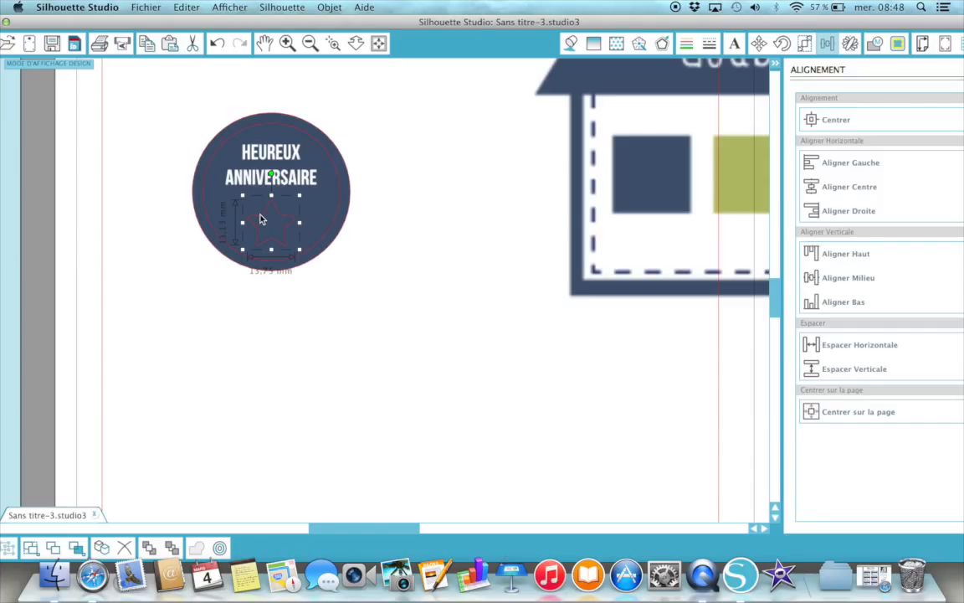
click(569, 46)
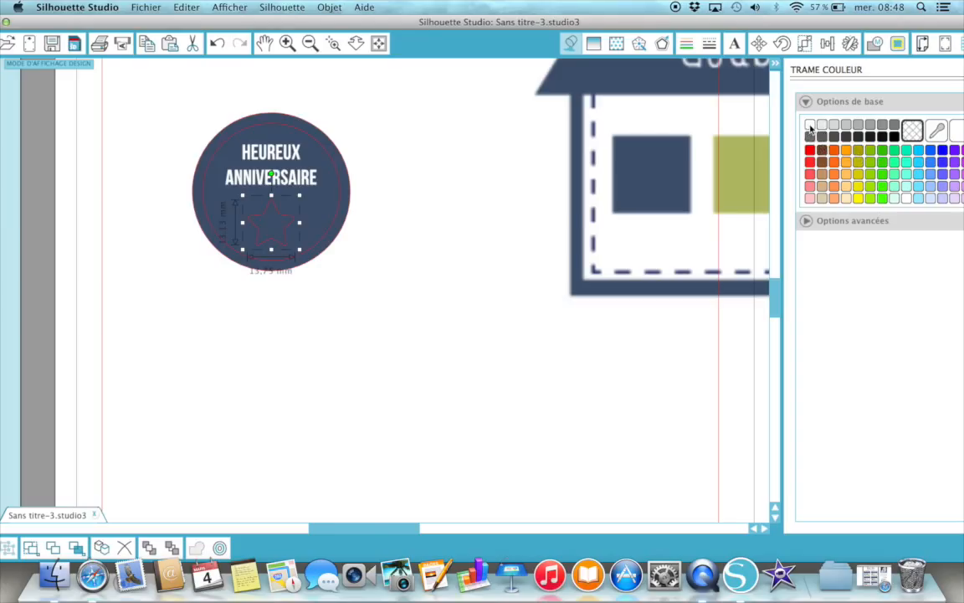
click(811, 126)
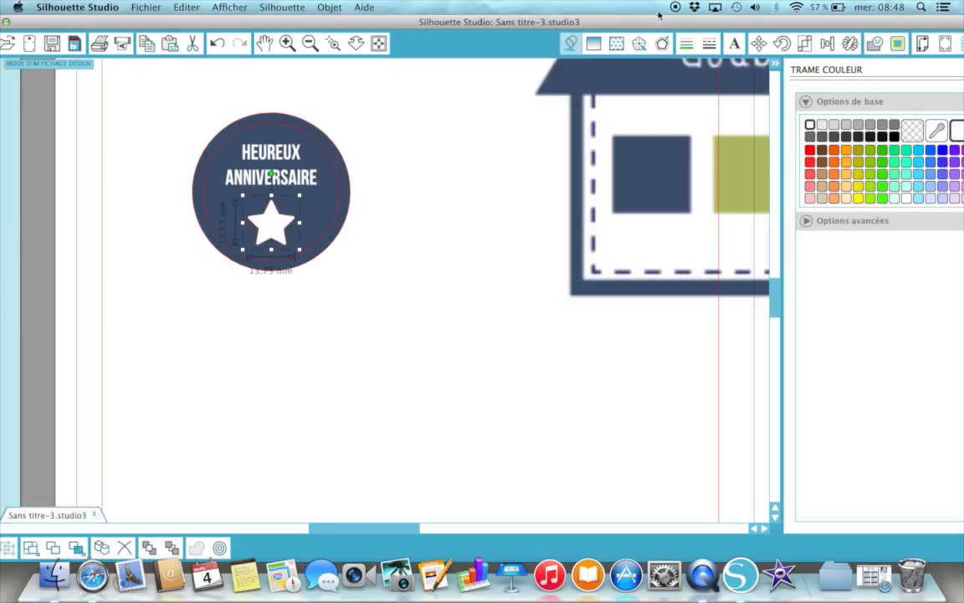
click(686, 44)
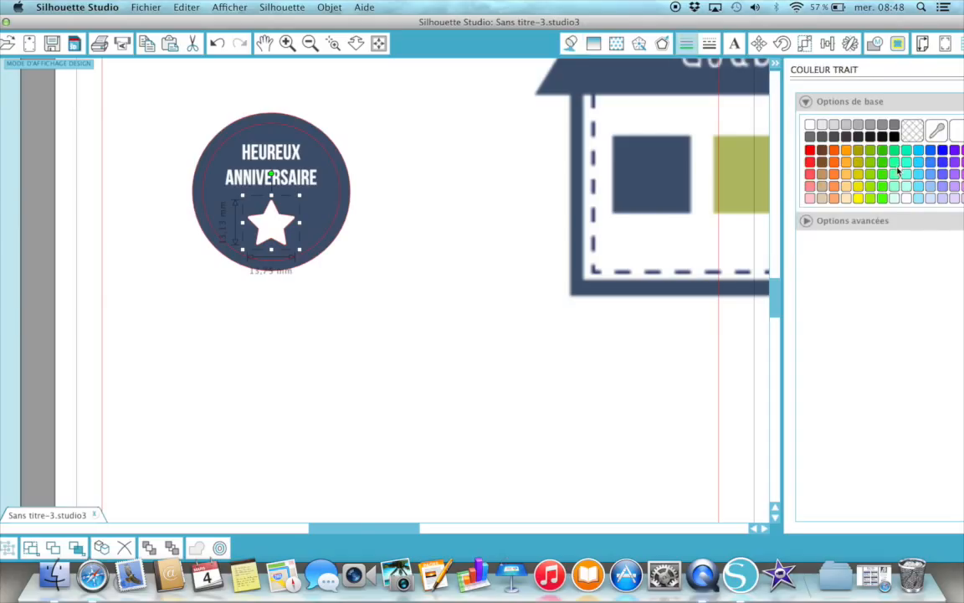
click(810, 126)
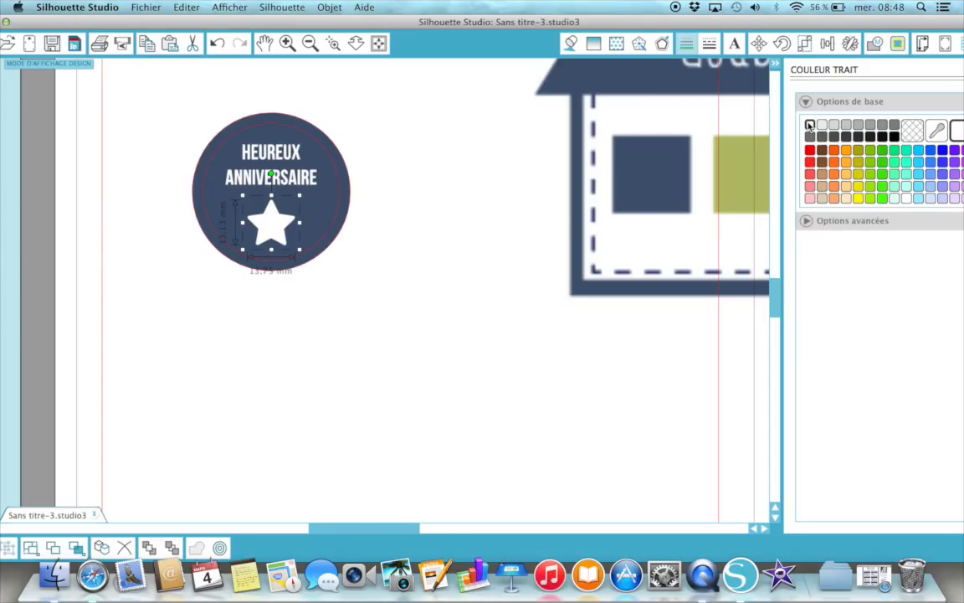
- Set both the star's fill and line colour to the green sampled from the Coastal Air palette
click(570, 44)
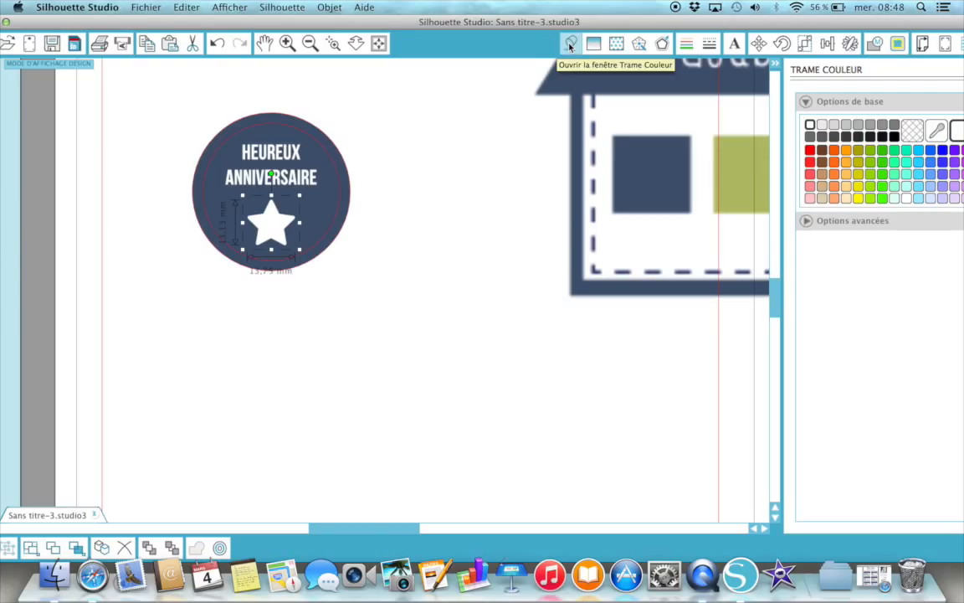
click(938, 131)
click(743, 158)
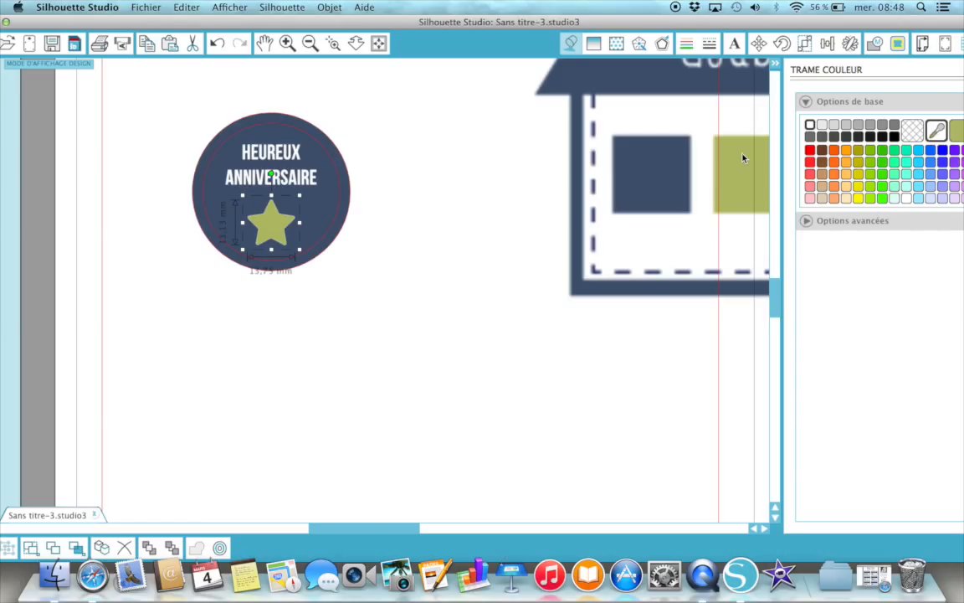
click(686, 44)
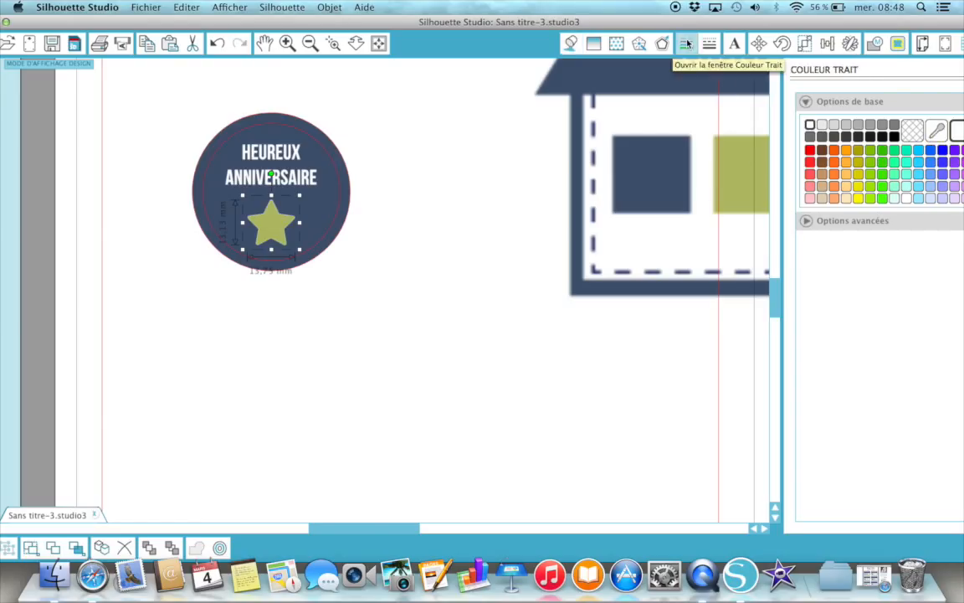
click(937, 132)
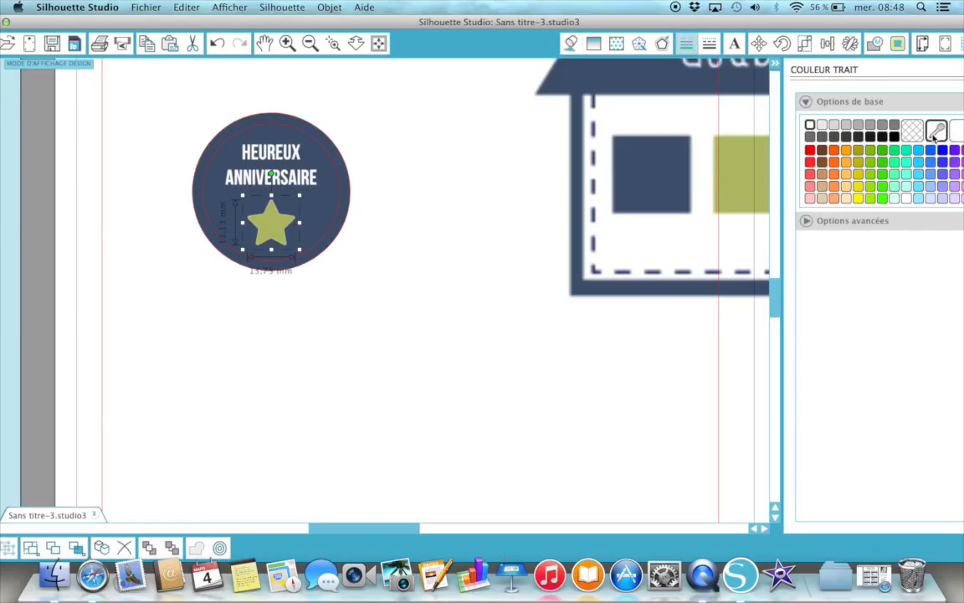
click(740, 160)
click(487, 284)
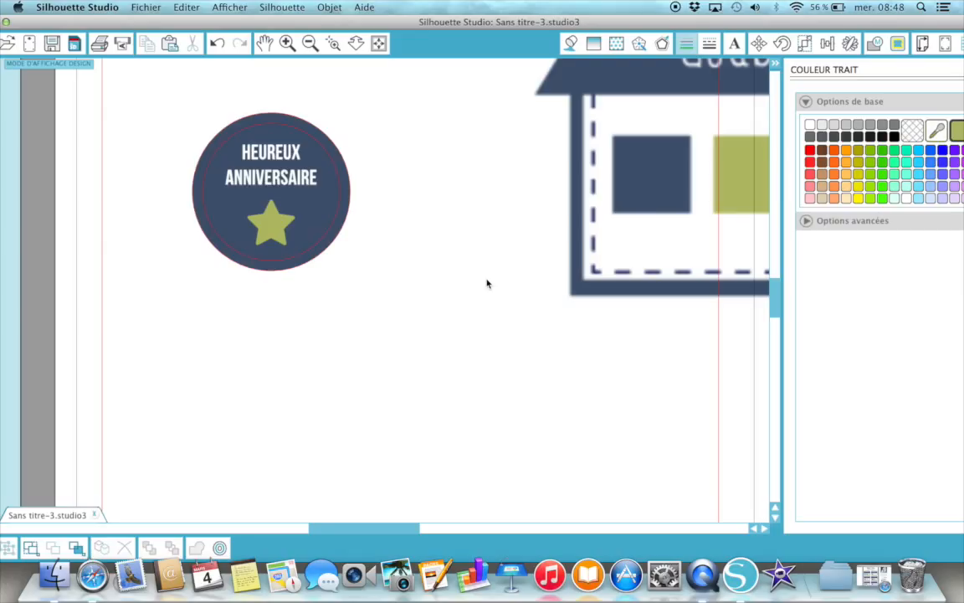
- Duplicate the complete HEUREUX ANNIVERSAIRE badge directly below the original
click(162, 109)
drag(162, 109, 390, 330)
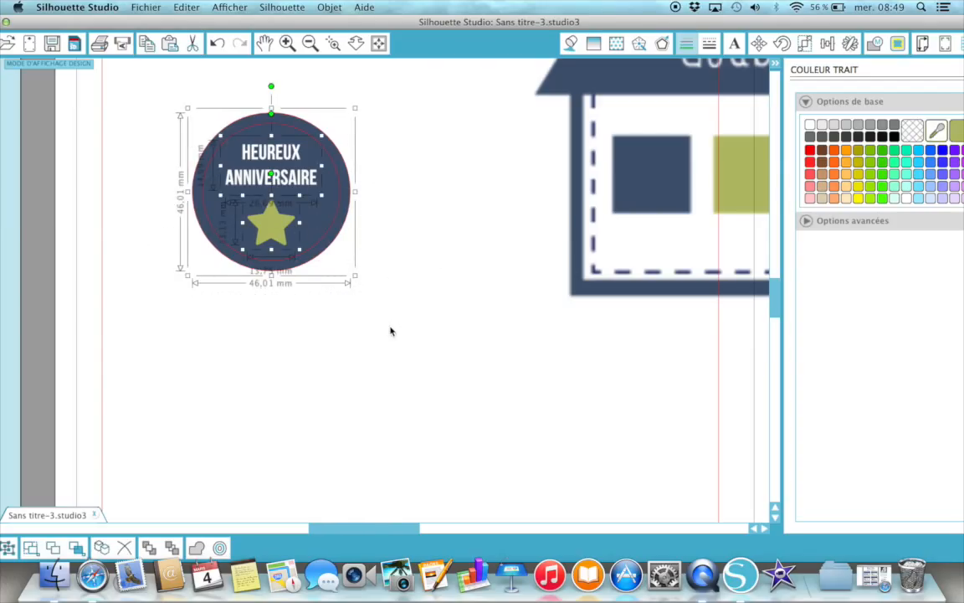
key(super+d)
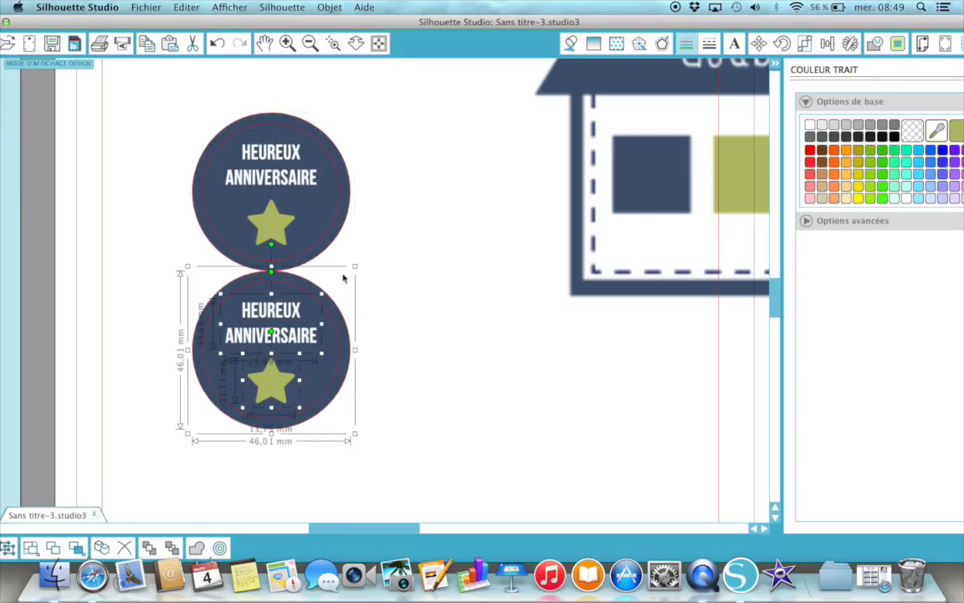
- Group the circles, text and star of the upper HEUREUX ANNIVERSAIRE badge
drag(177, 97, 365, 242)
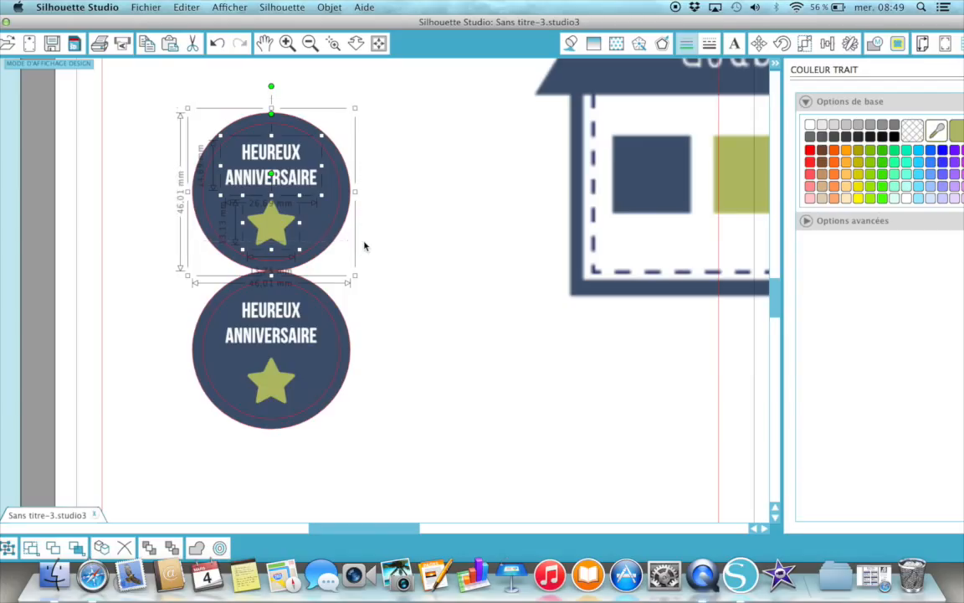
right_click(303, 200)
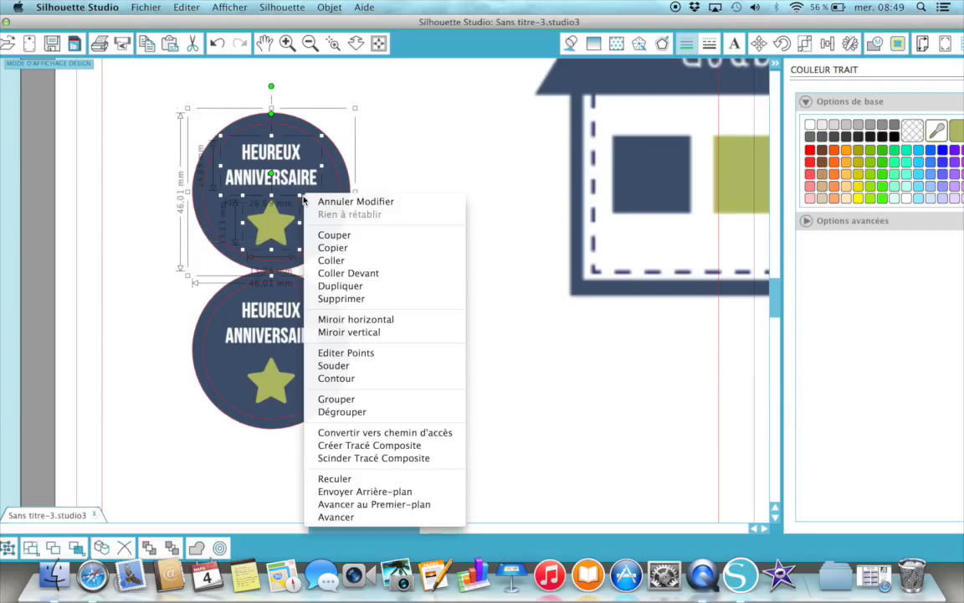
click(335, 400)
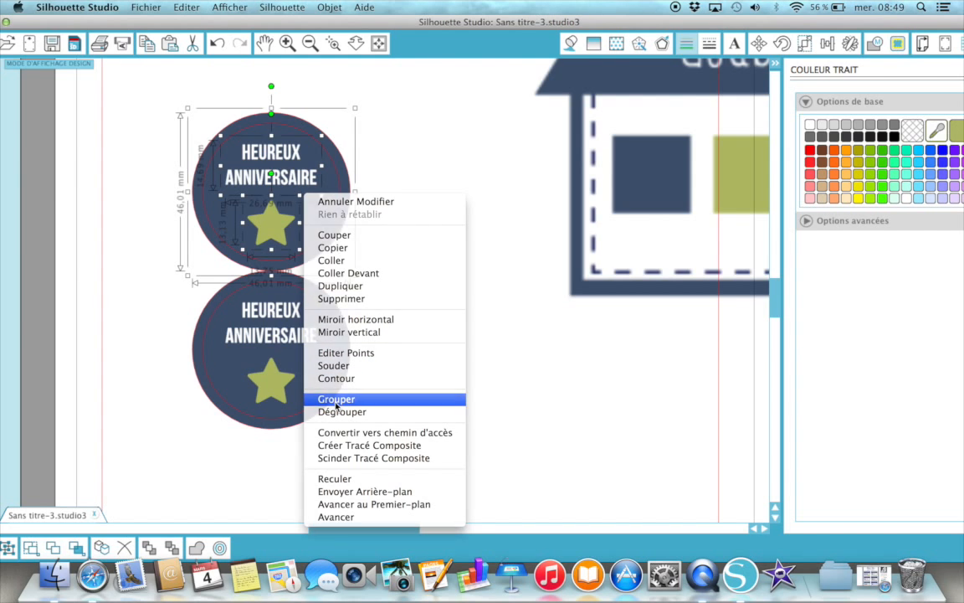
- Move the grouped HEUREUX ANNIVERSAIRE badge to the top of the page, just right of the DESTINATION badge
click(379, 42)
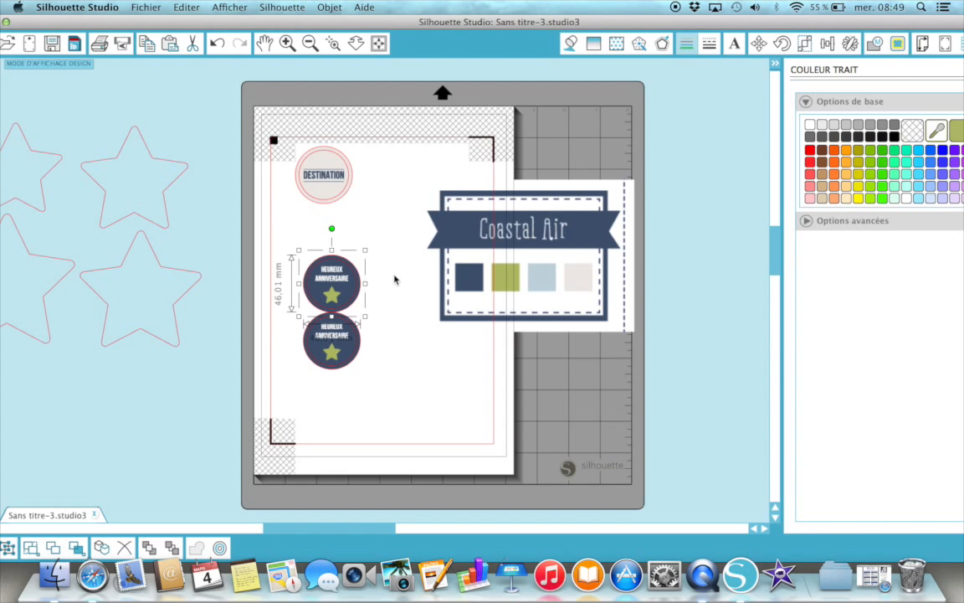
drag(350, 264, 391, 177)
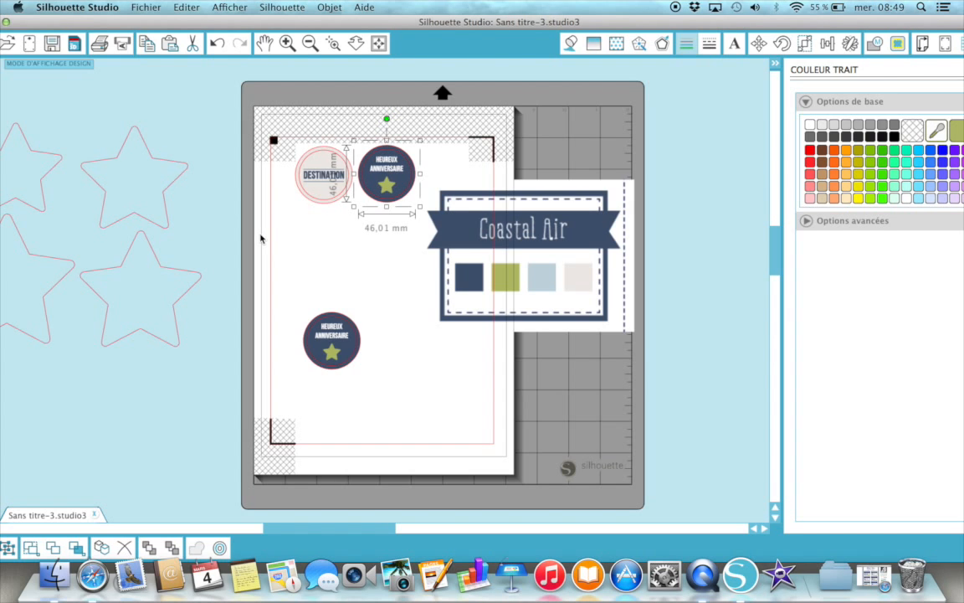
click(299, 251)
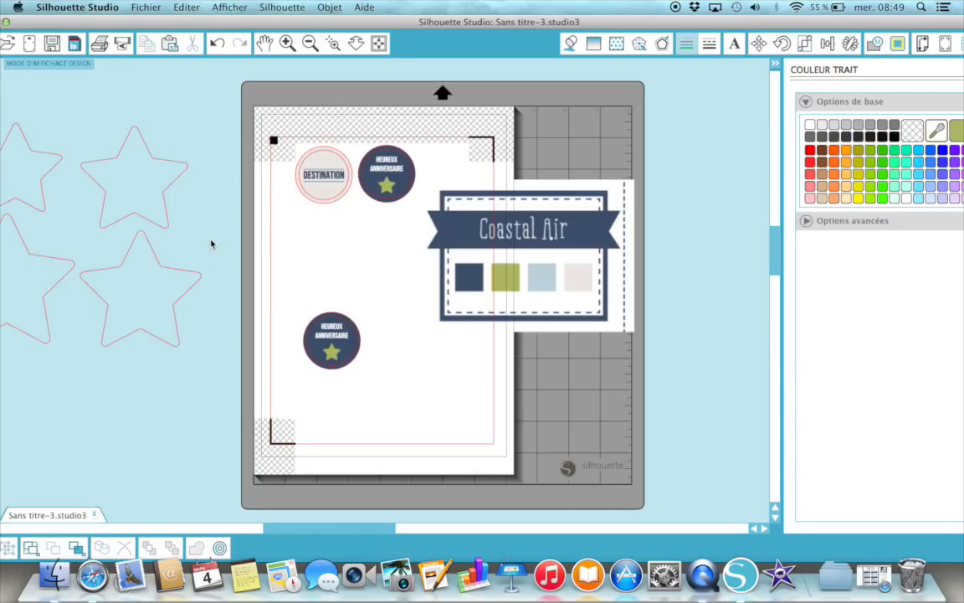
- Replace the lower badge's text with RIEN QUE on the first line and POUR TOI on the second
click(331, 44)
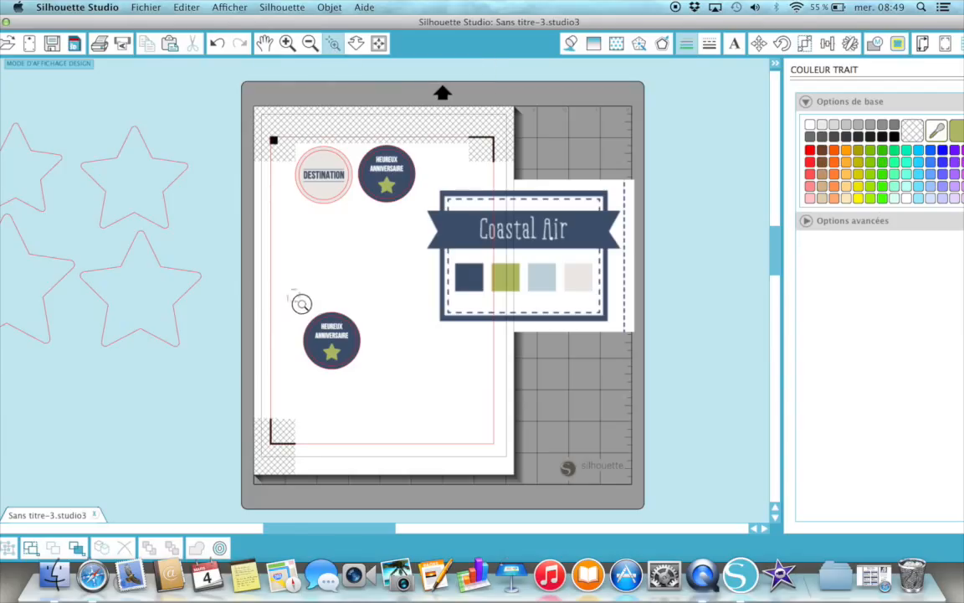
drag(291, 291, 383, 400)
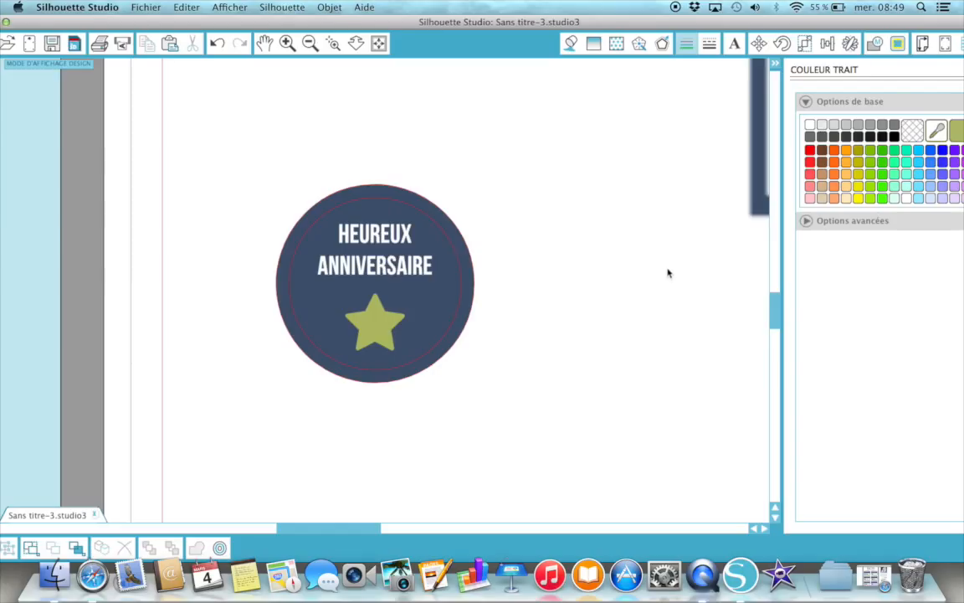
click(373, 272)
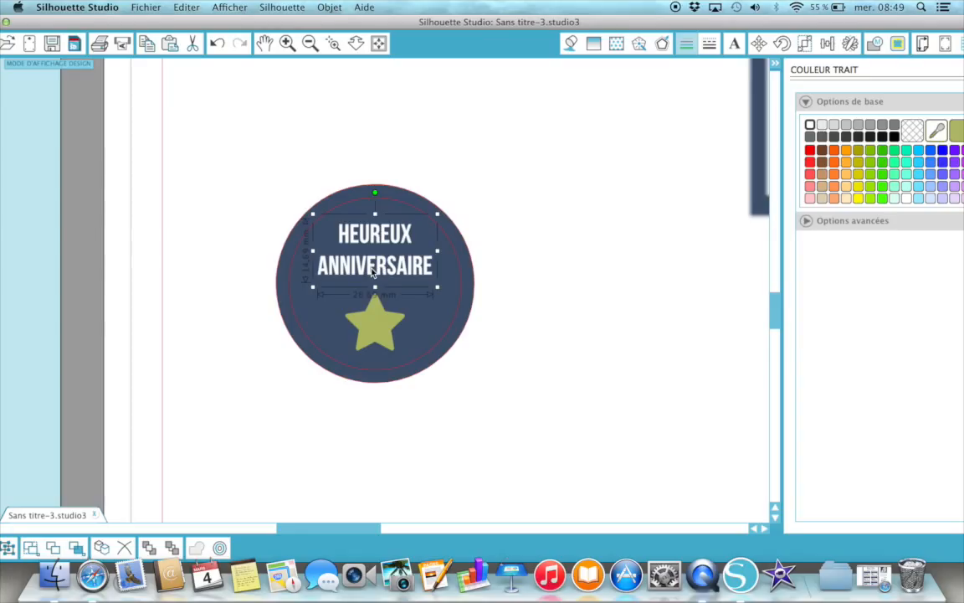
double_click(374, 272)
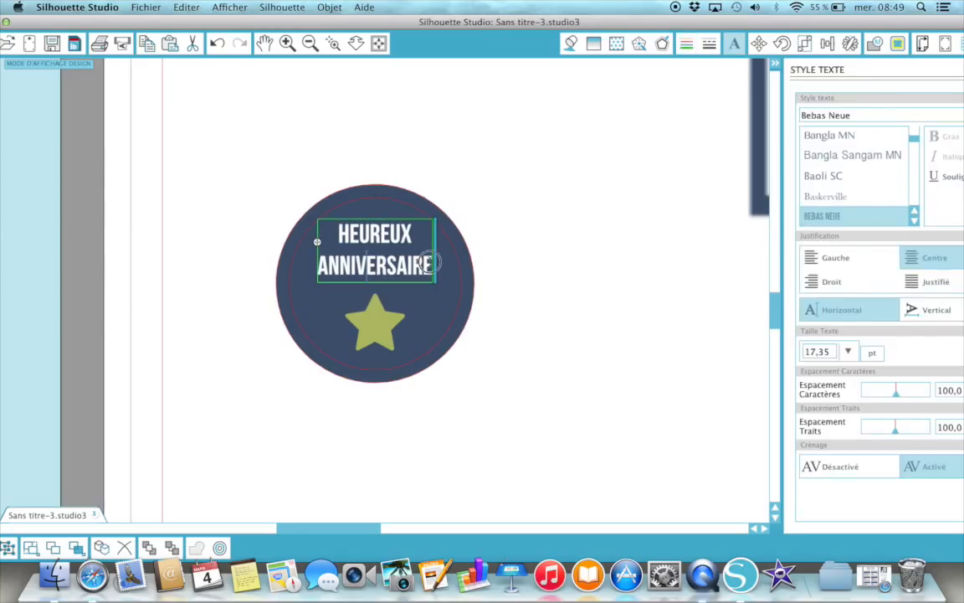
drag(432, 266, 293, 240)
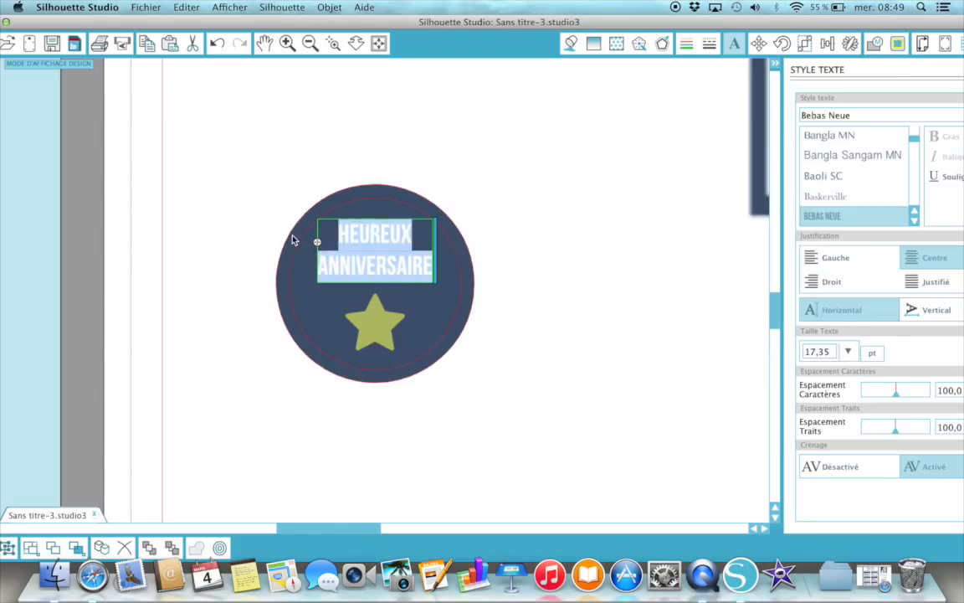
text(RIEN)
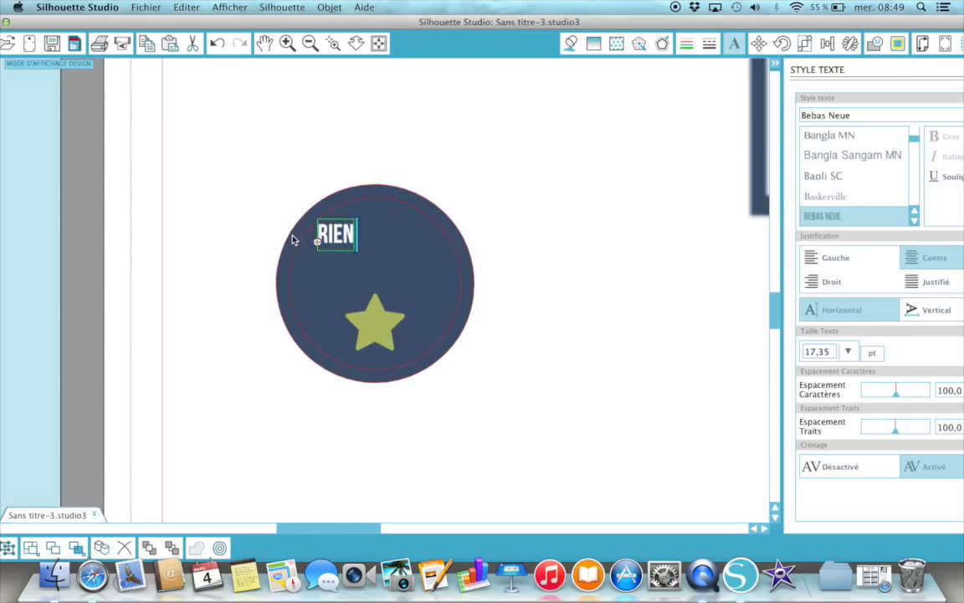
text( QUE)
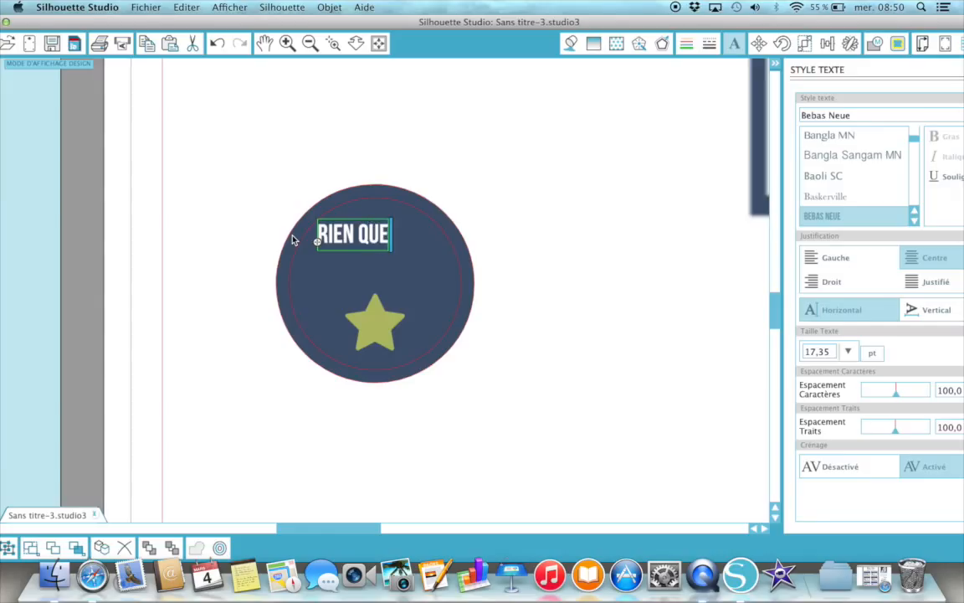
key(Return)
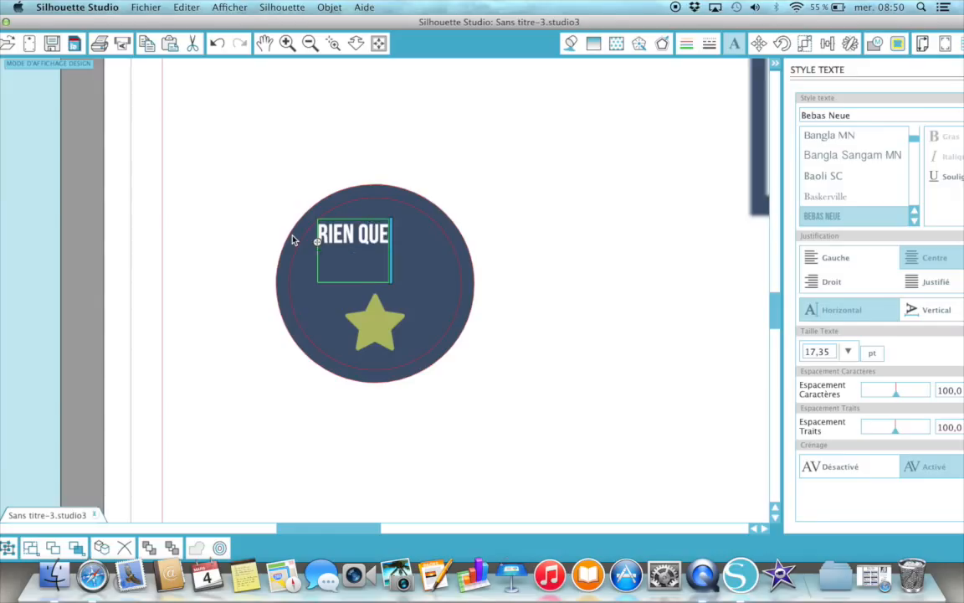
text(POUR TOI)
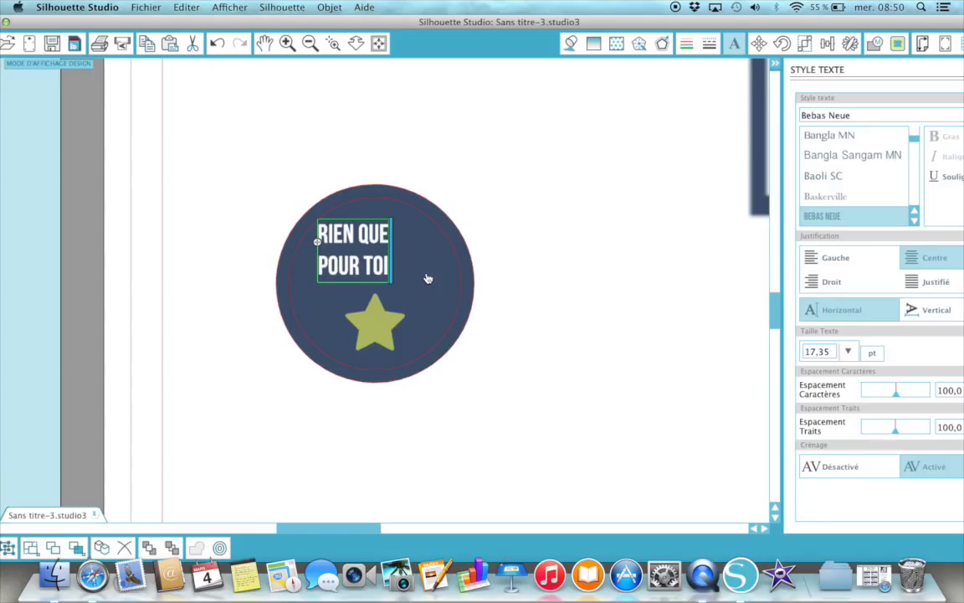
click(461, 203)
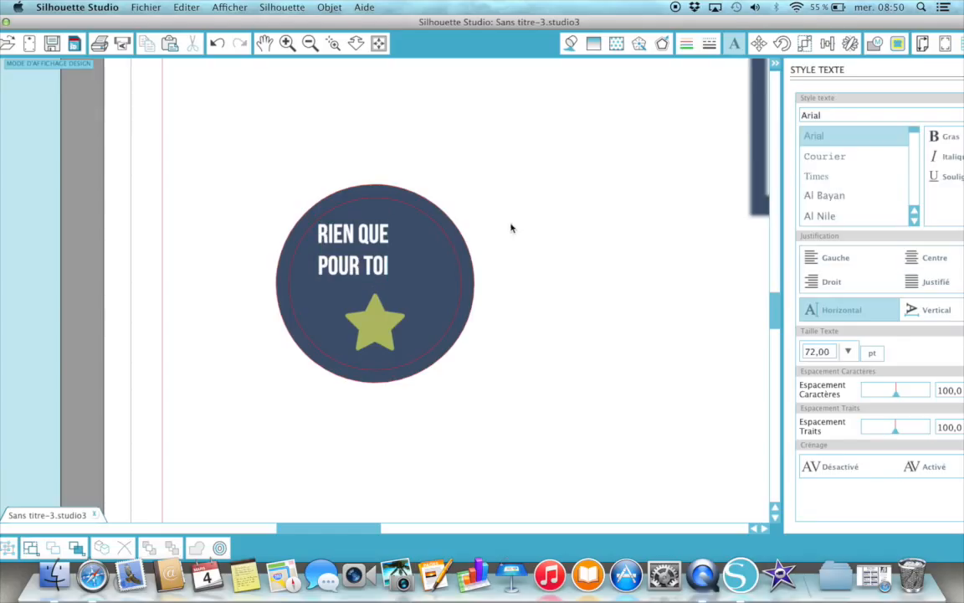
- Move the green star out of the lower badge and position the RIEN QUE POUR TOI text in the circle's centre
click(373, 238)
drag(373, 238, 390, 241)
click(377, 336)
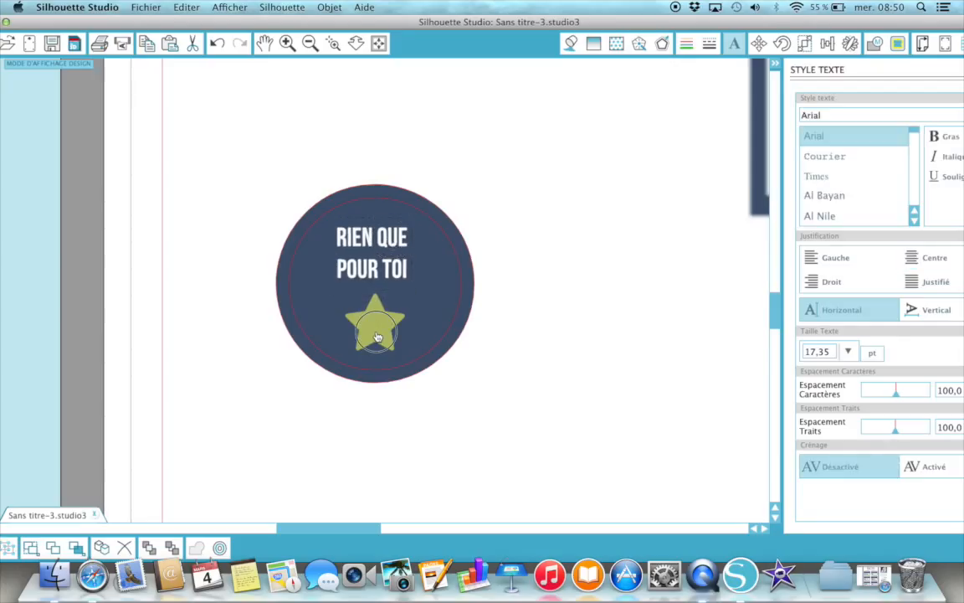
drag(378, 337, 540, 199)
drag(369, 238, 369, 266)
click(518, 251)
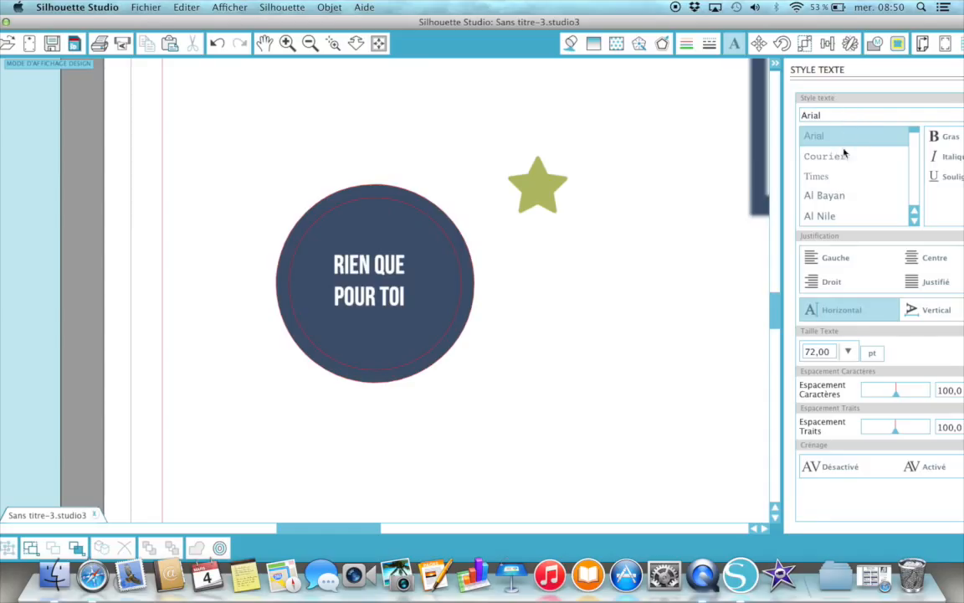
scroll(839, 205, down, 5)
scroll(835, 206, down, 6)
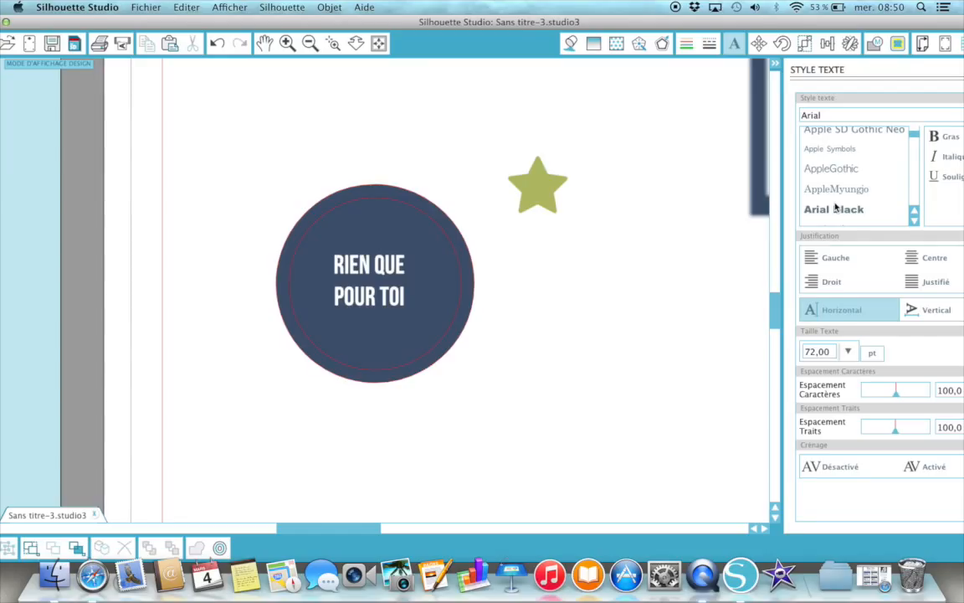
scroll(835, 207, down, 2)
scroll(835, 207, down, 3)
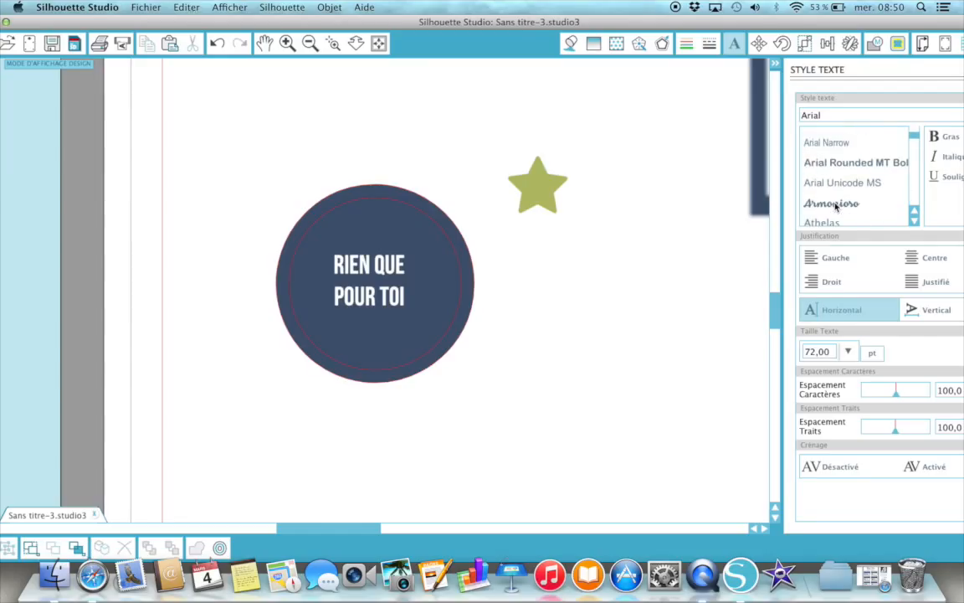
click(826, 204)
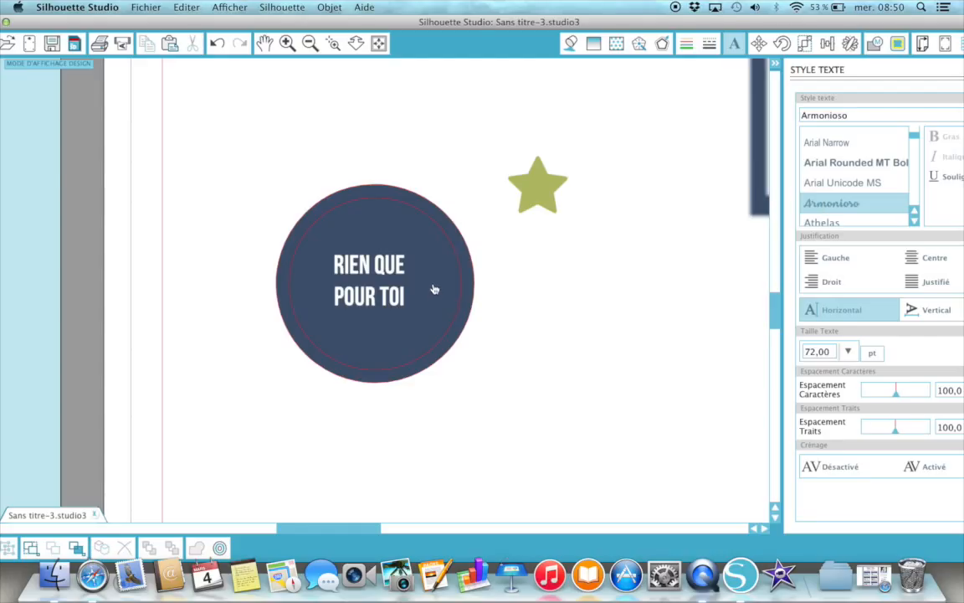
- Set the RIEN QUE POUR TOI text to the Armonioso font and recentre it in the circle
click(401, 297)
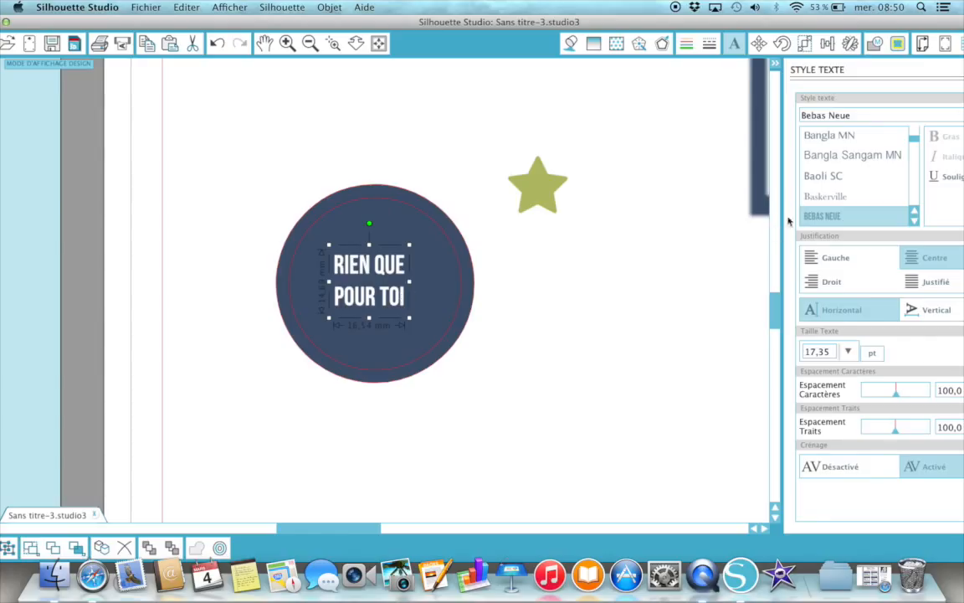
click(843, 101)
click(862, 113)
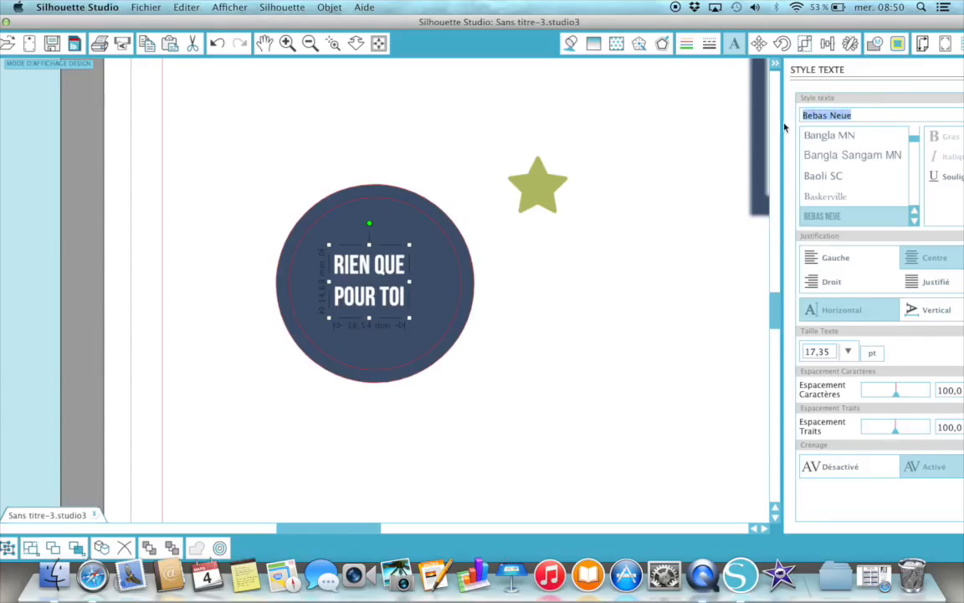
text(a)
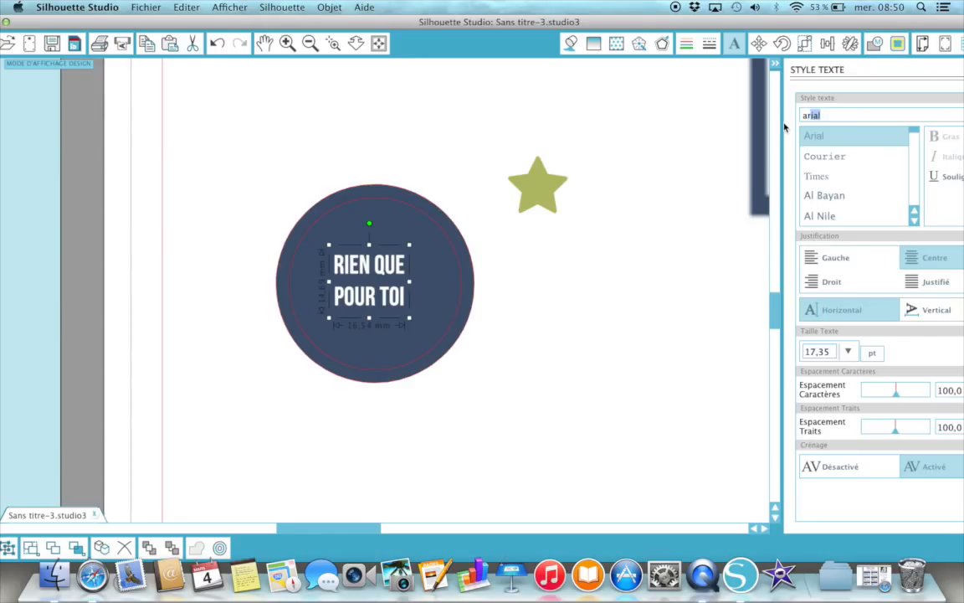
text(rmonioso)
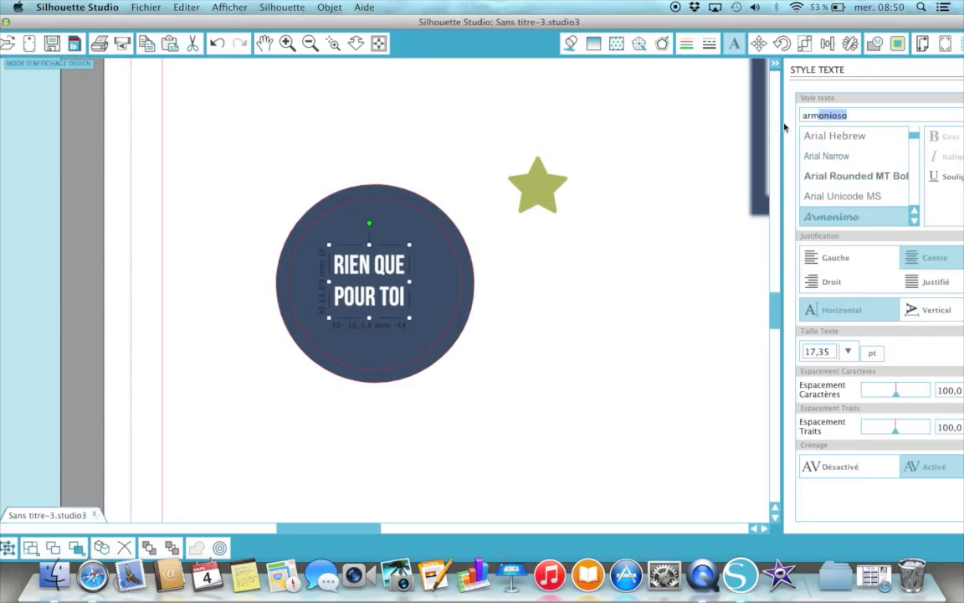
click(851, 219)
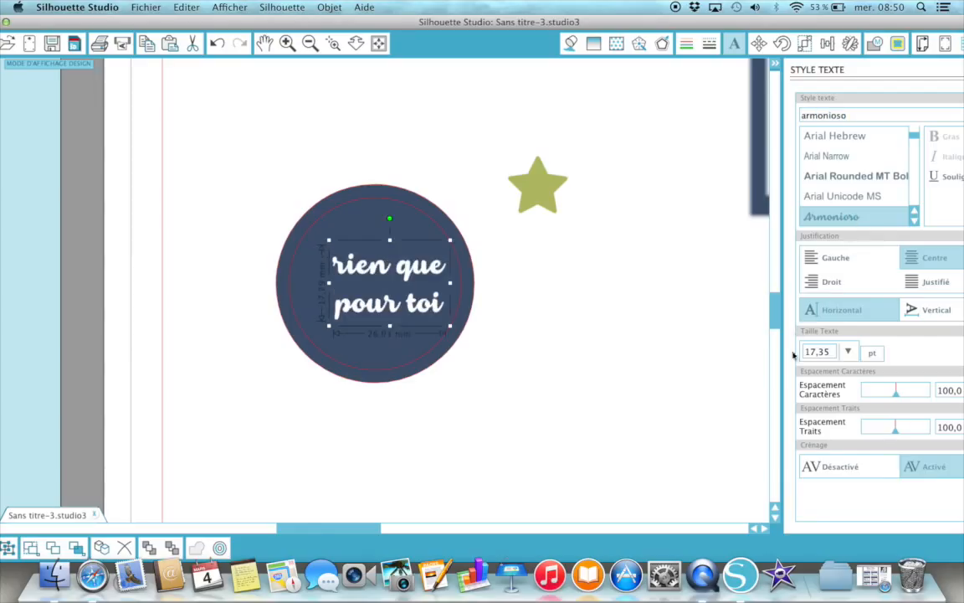
click(659, 354)
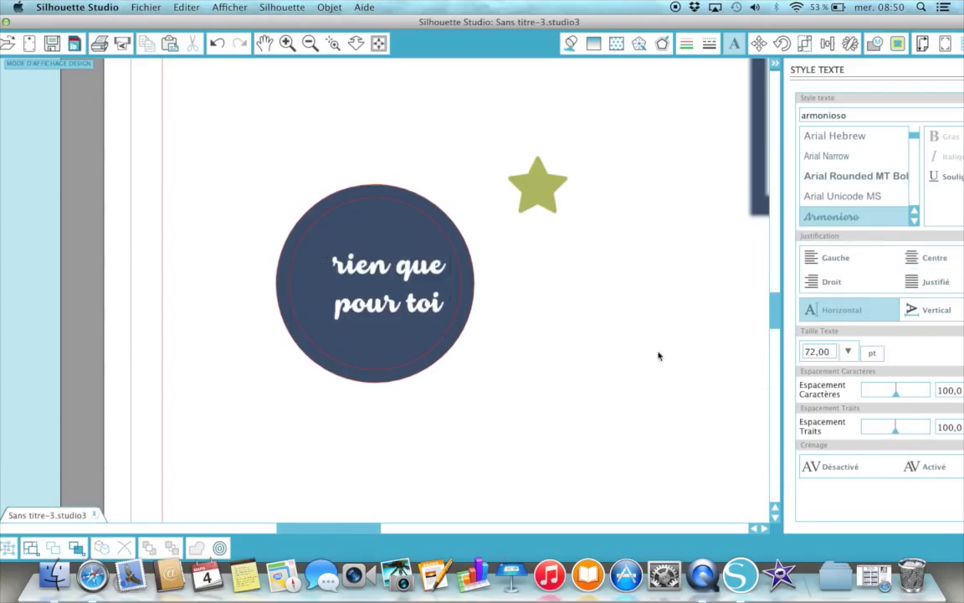
double_click(411, 273)
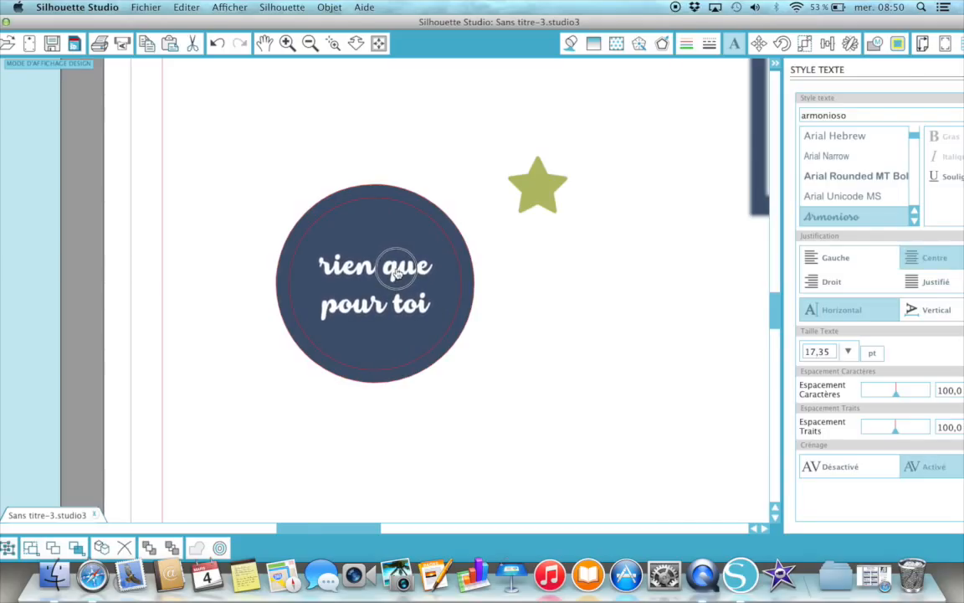
key(Escape)
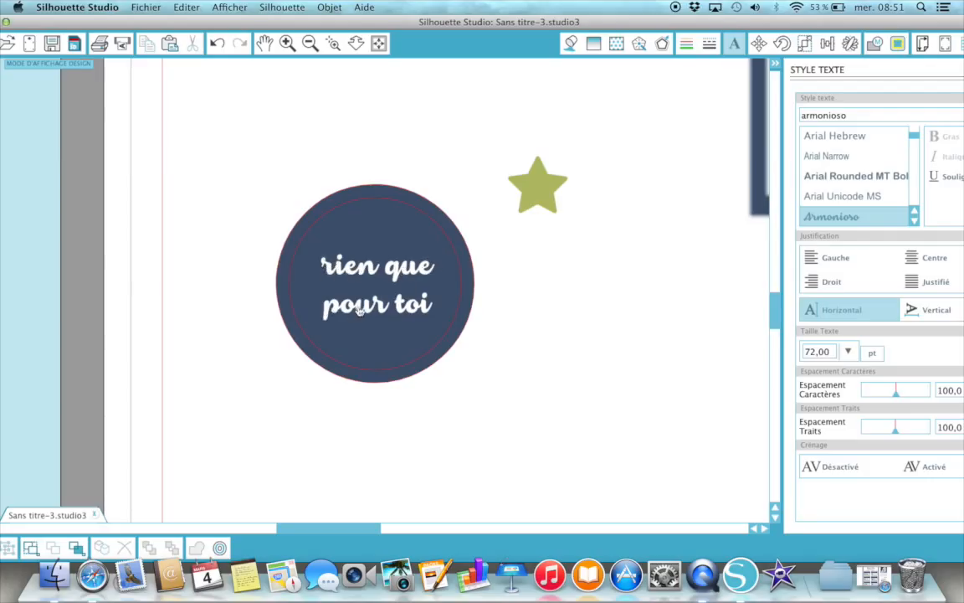
- Capitalise the first letter of the badge text so it reads "Rien que pour toi"
click(405, 273)
double_click(405, 273)
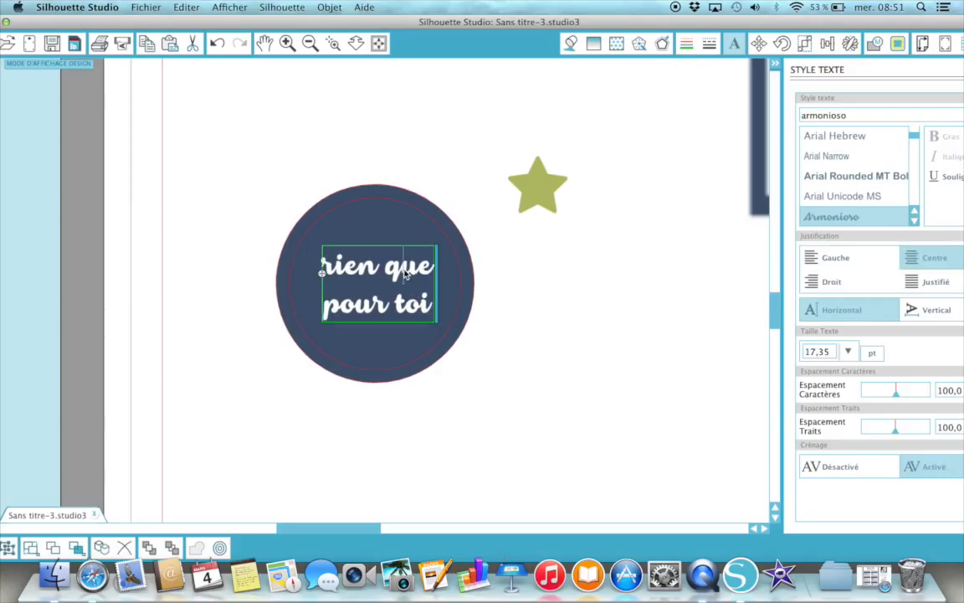
click(321, 273)
key(Delete)
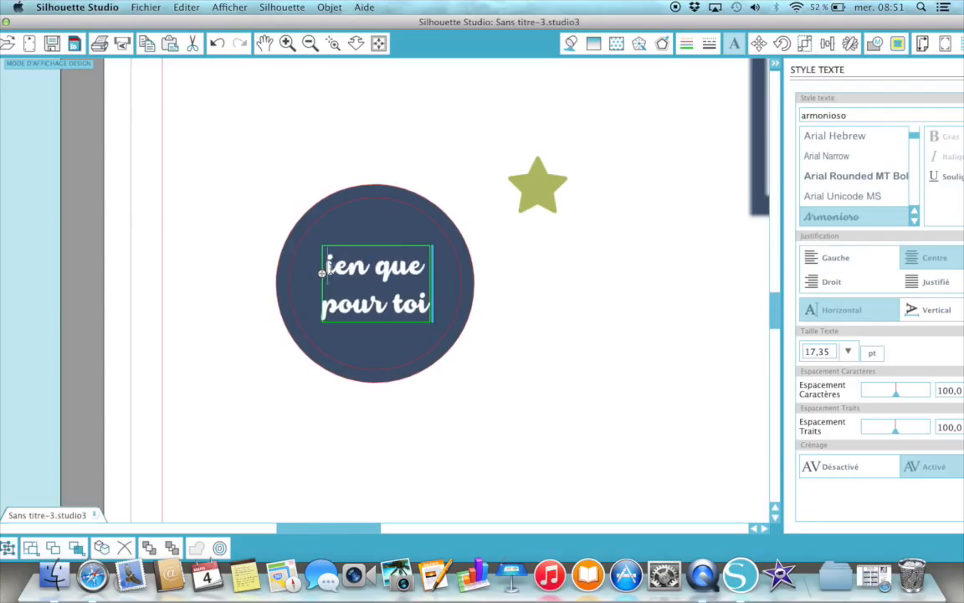
text(R)
click(503, 394)
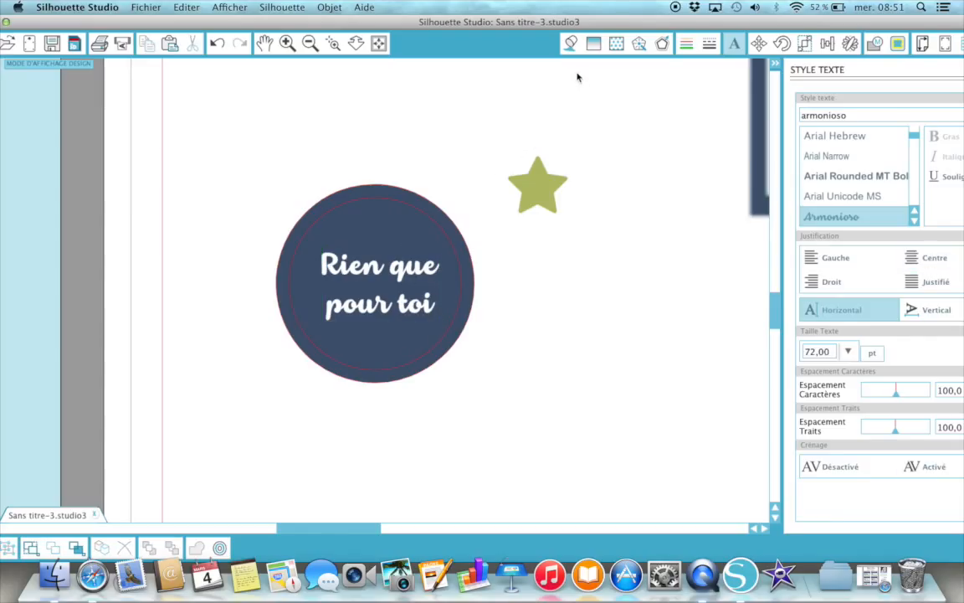
- Fill the "Rien que pour toi" badge's outer circle with the light blue sampled from the Coastal Air palette
click(379, 44)
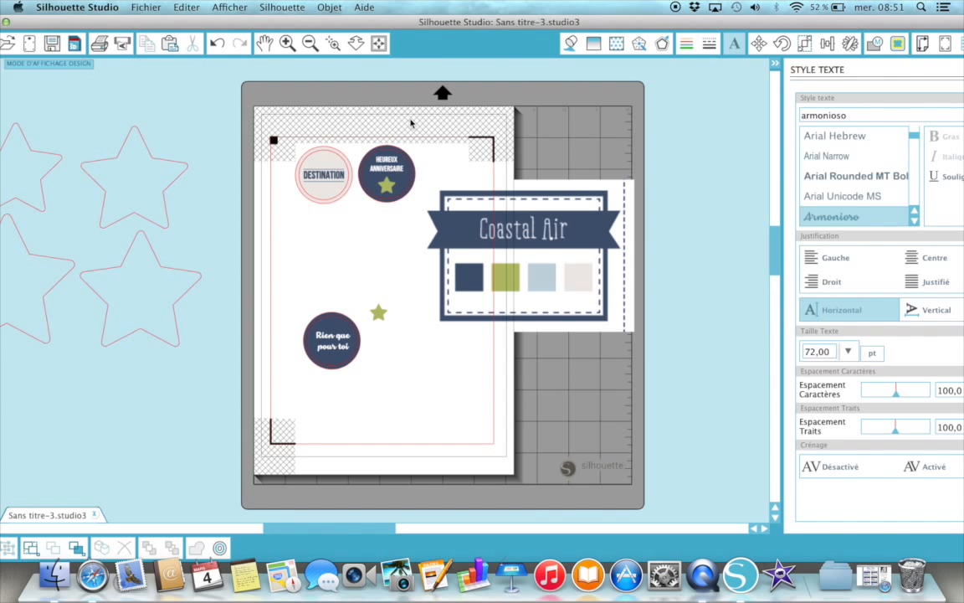
click(352, 351)
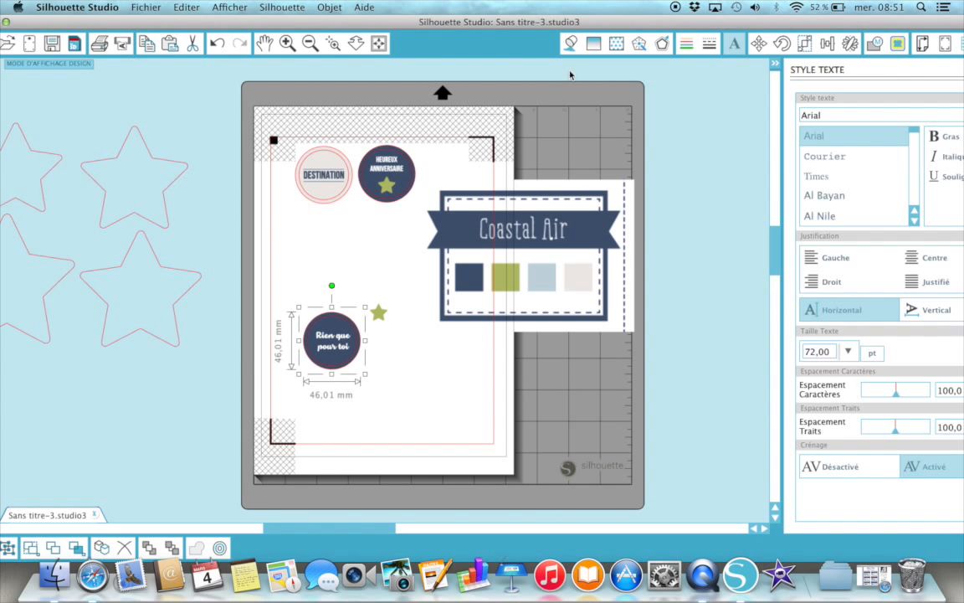
click(569, 43)
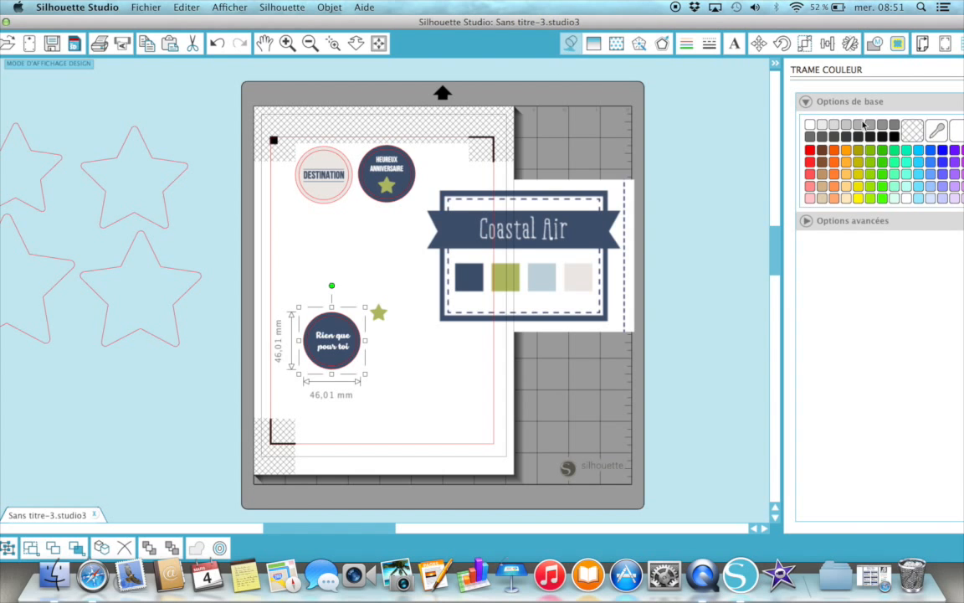
click(938, 131)
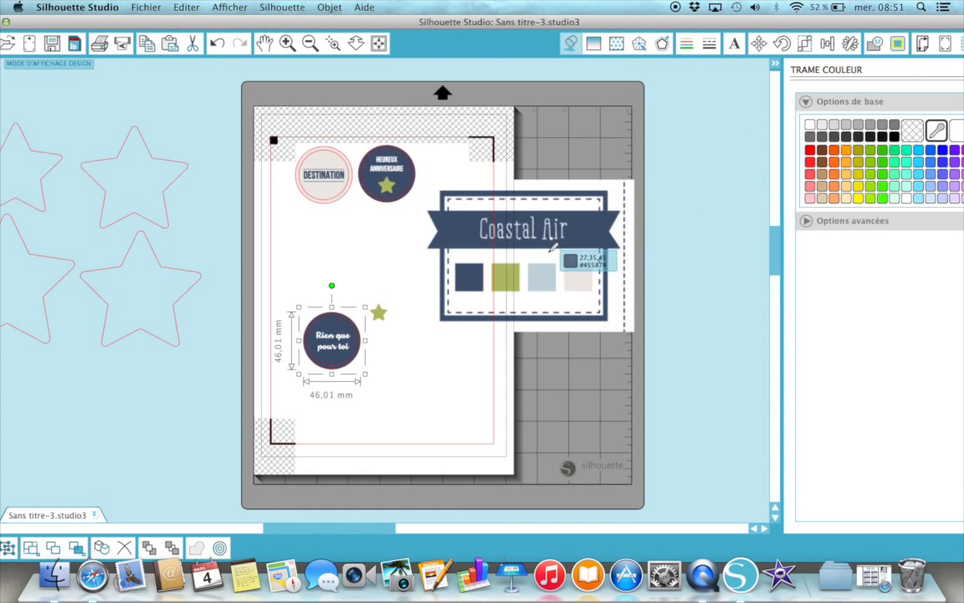
click(539, 276)
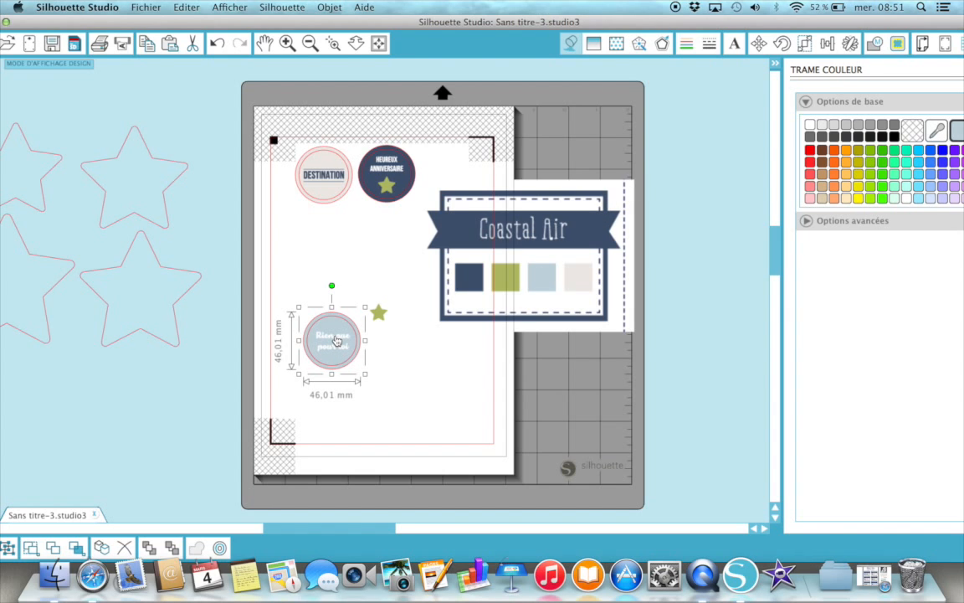
click(413, 400)
- Colour both the fill and the outline of the "Rien que pour toi" text with the dark blue sampled from the Coastal Air palette
click(330, 339)
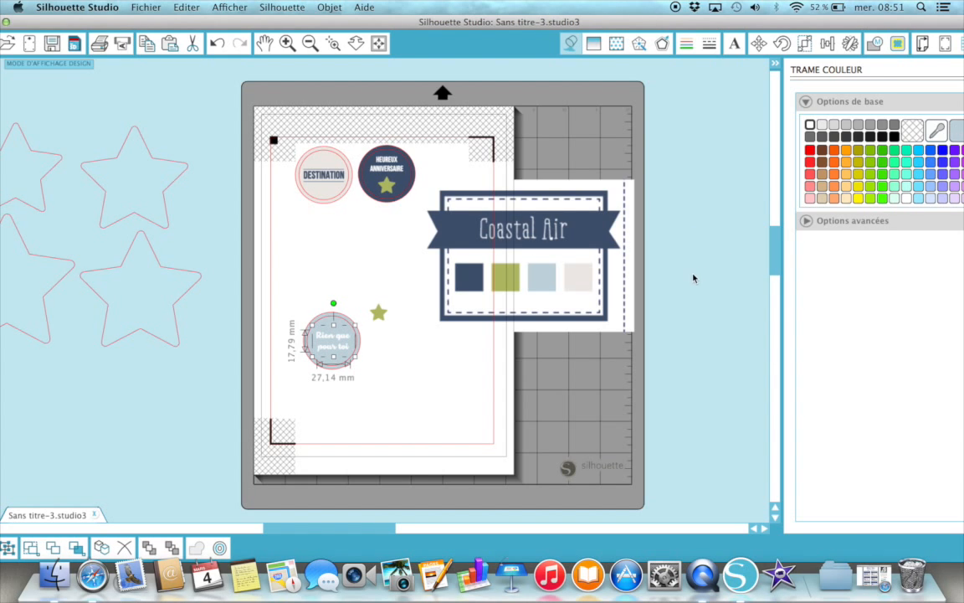
click(937, 131)
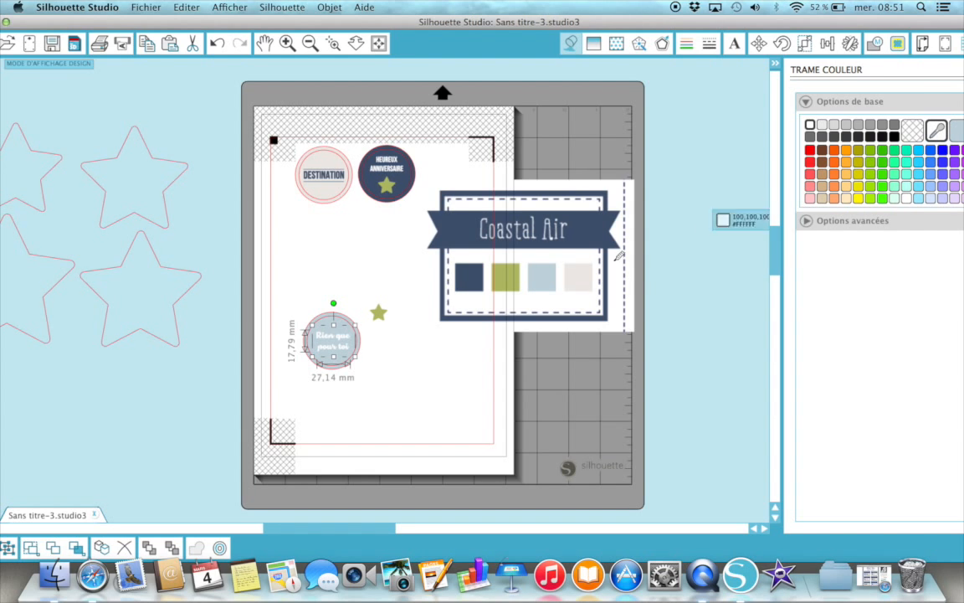
click(462, 272)
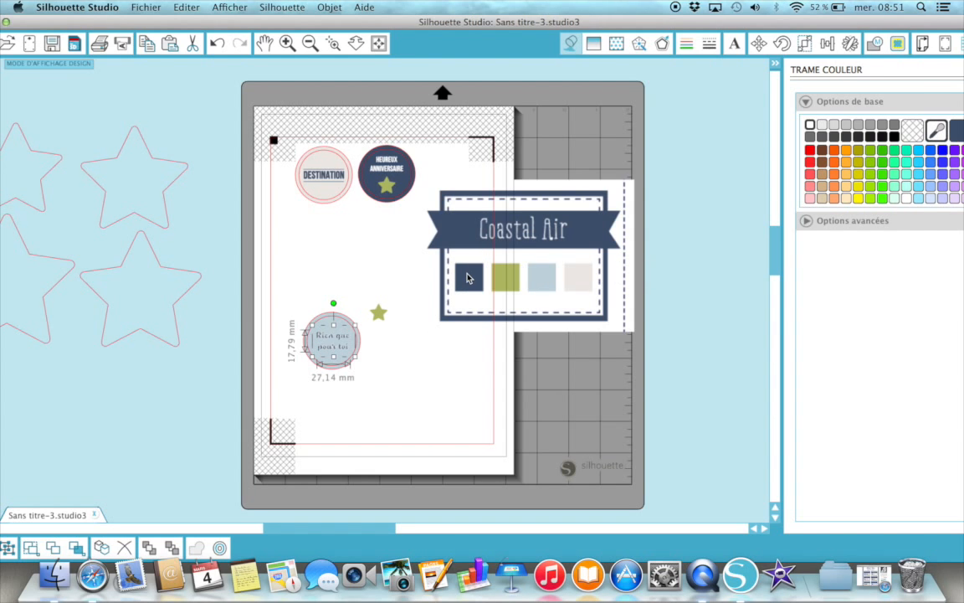
click(686, 43)
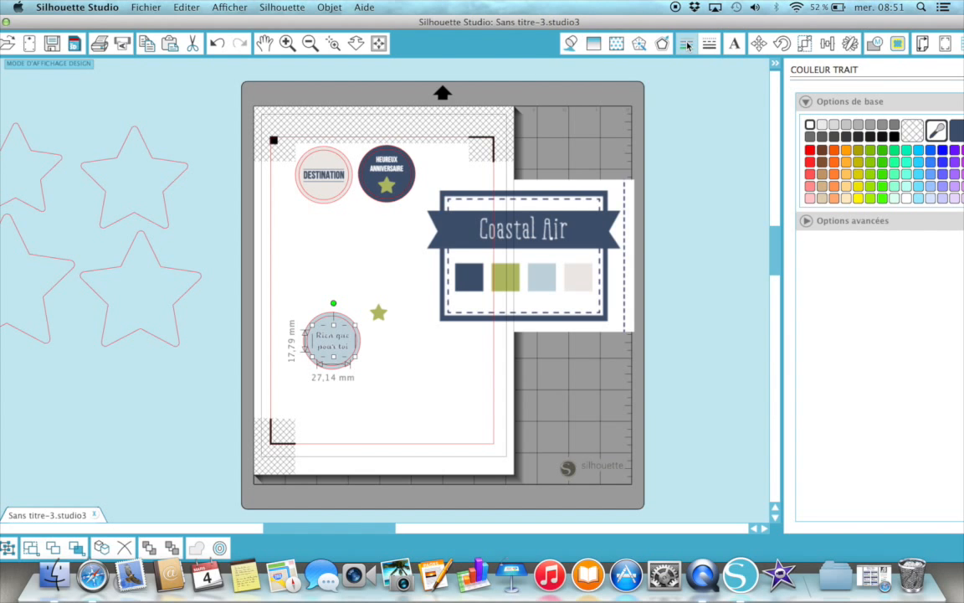
click(940, 130)
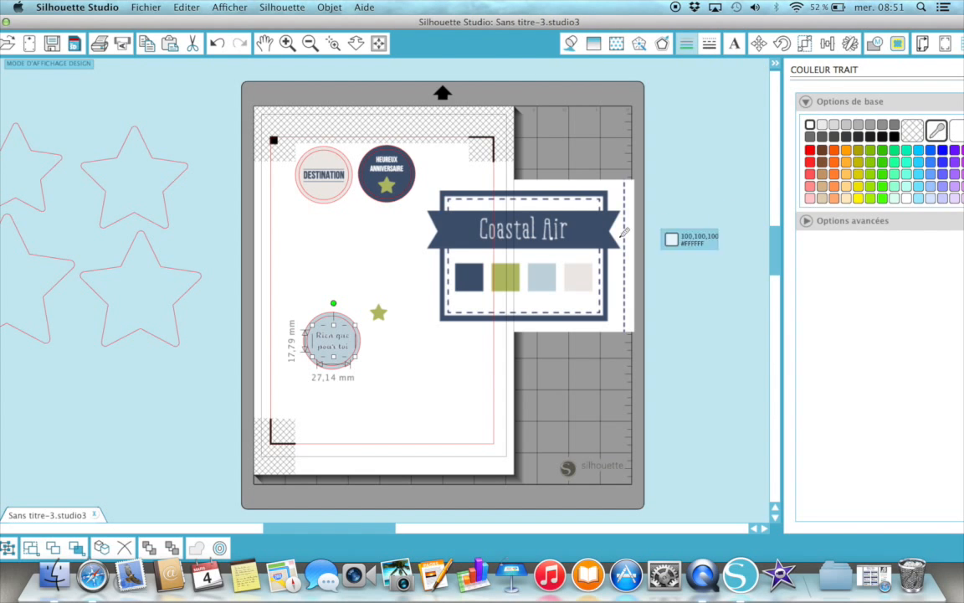
click(471, 277)
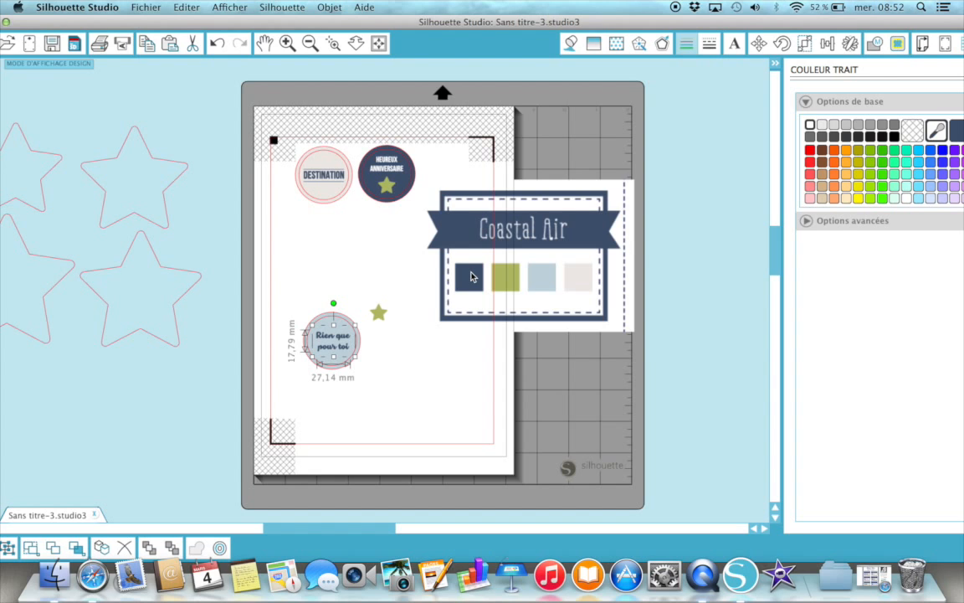
click(379, 291)
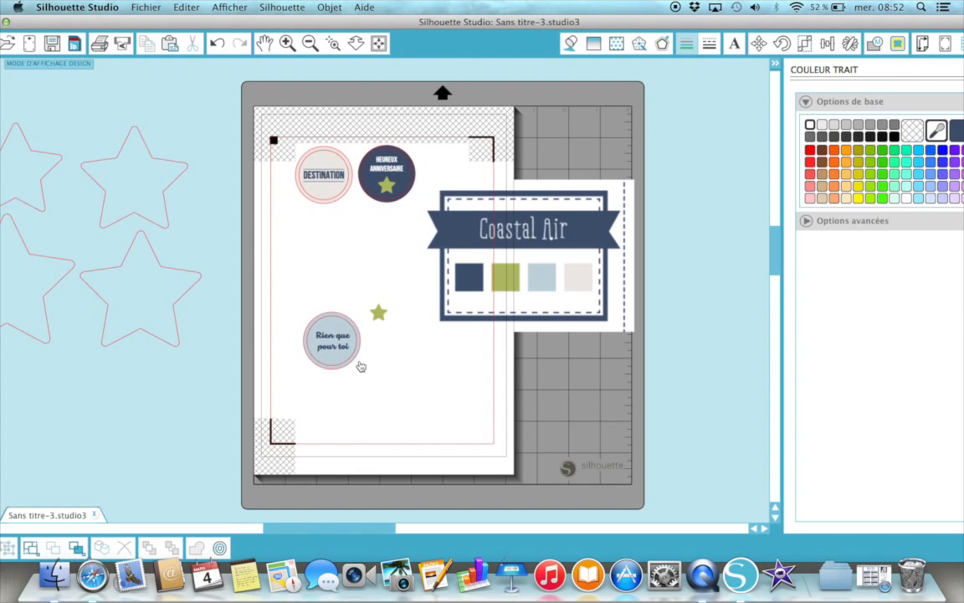
- Place the "Rien que pour toi" badge directly below the DESTINATION badge, and clear the spare green star and the Coastal Air palette off the page
drag(378, 312, 209, 208)
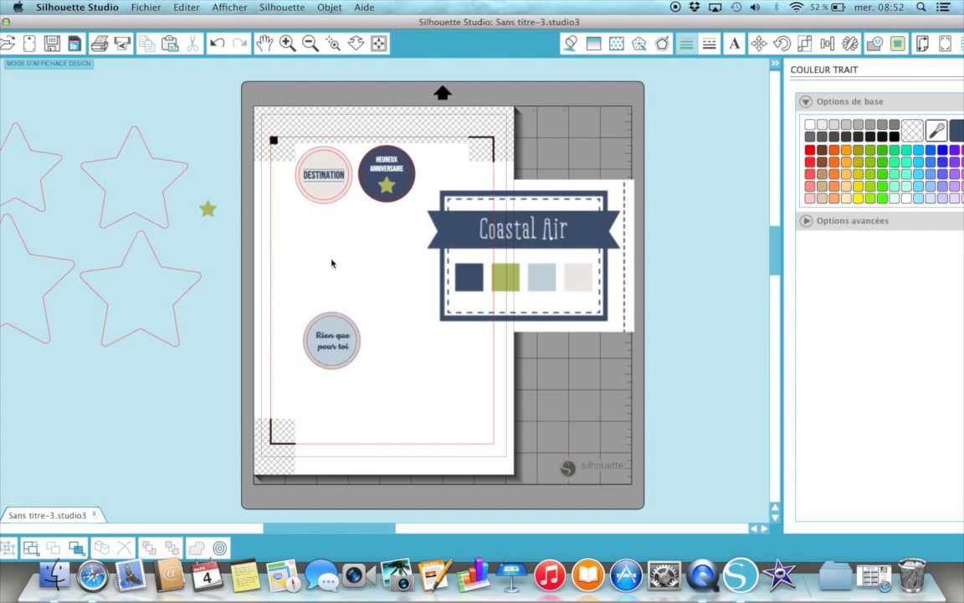
drag(295, 297, 384, 378)
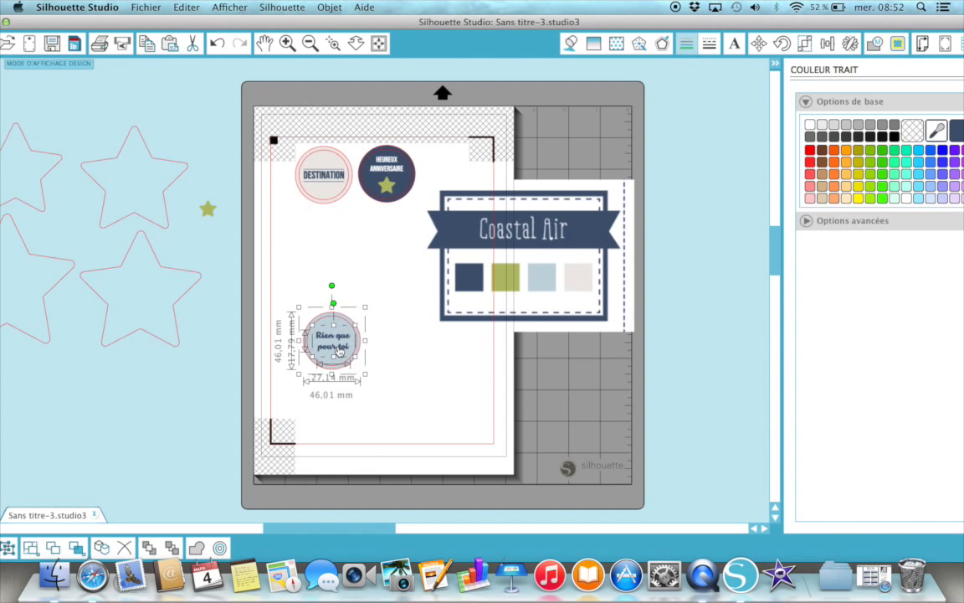
drag(339, 352, 323, 239)
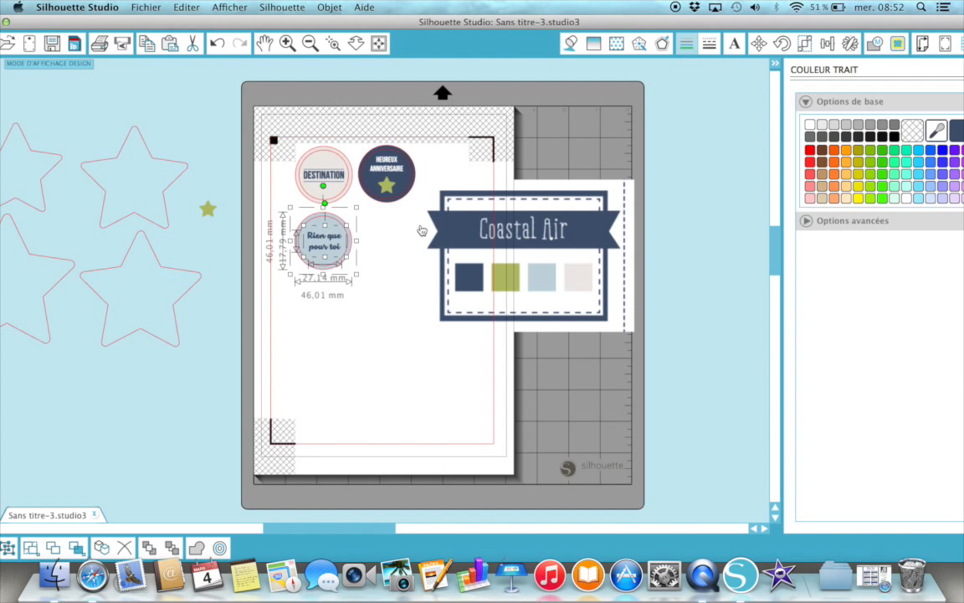
drag(492, 228, 615, 132)
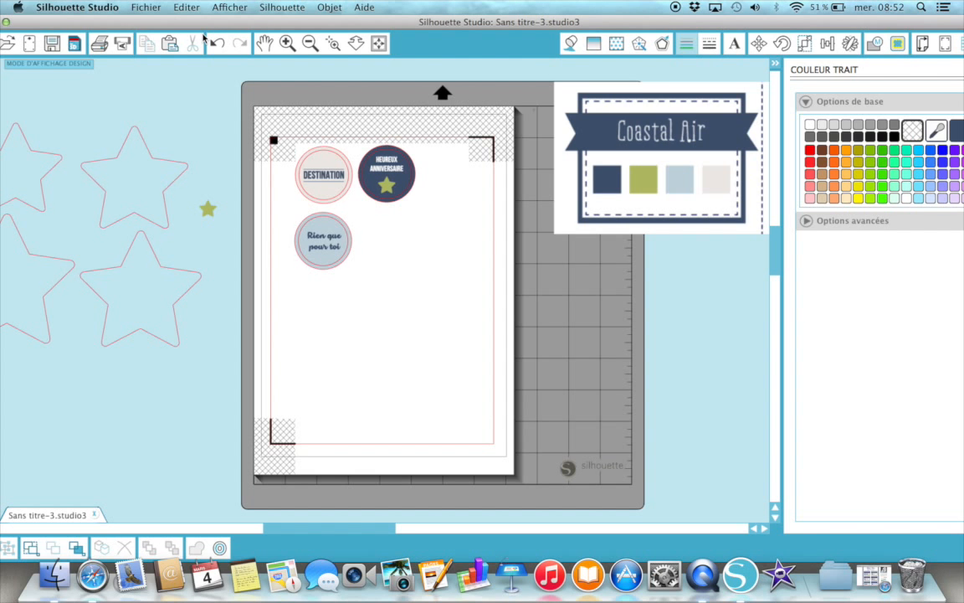
- Insert the hero badge design from the library, place it beside the page below the stars, and ungroup it
drag(223, 24, 356, 10)
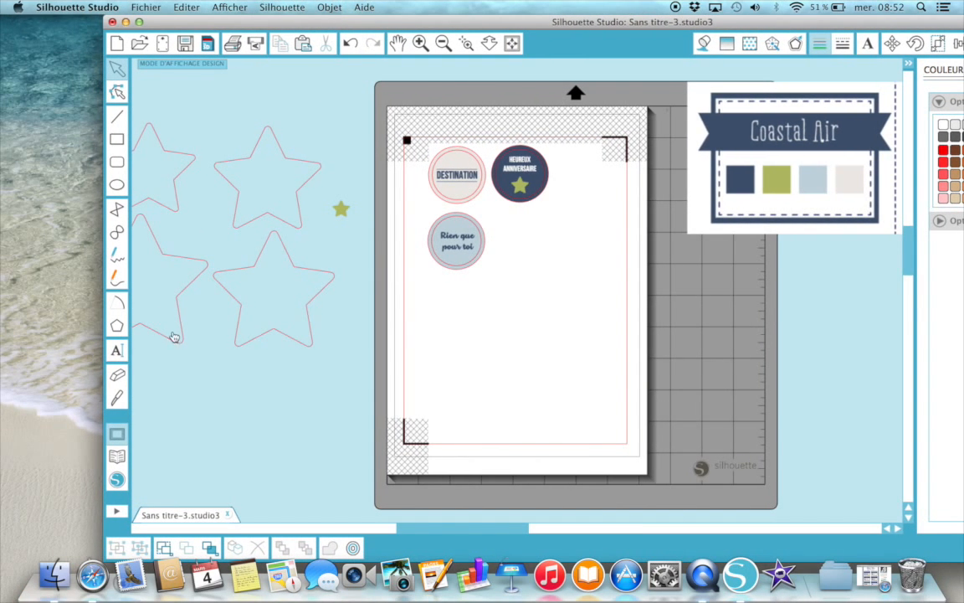
click(116, 456)
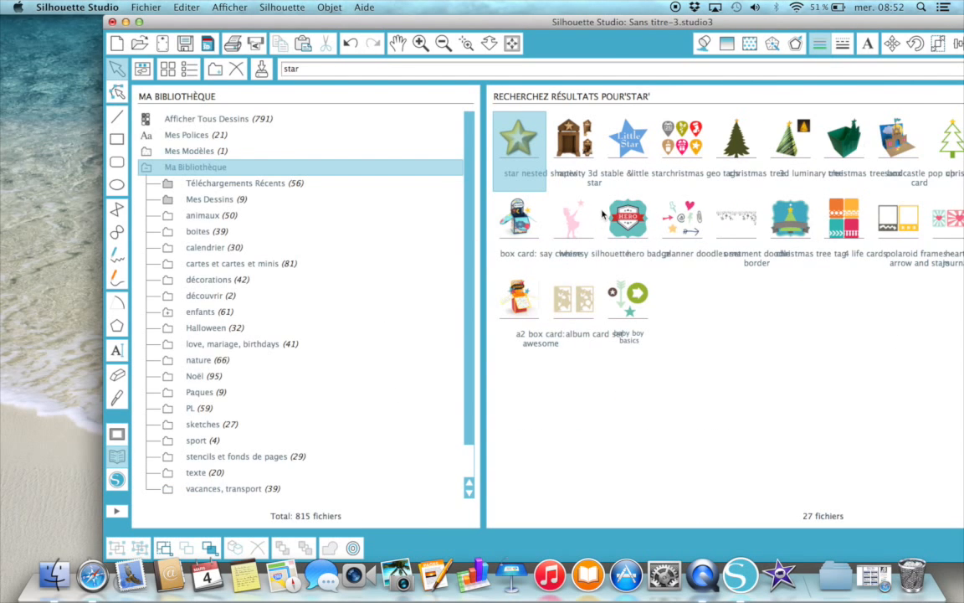
double_click(641, 235)
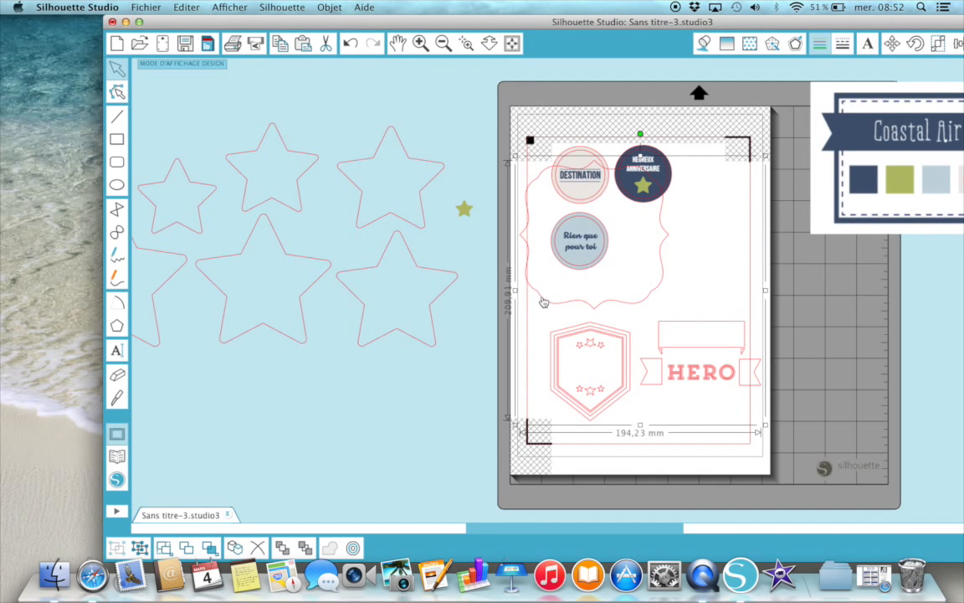
drag(538, 290, 189, 427)
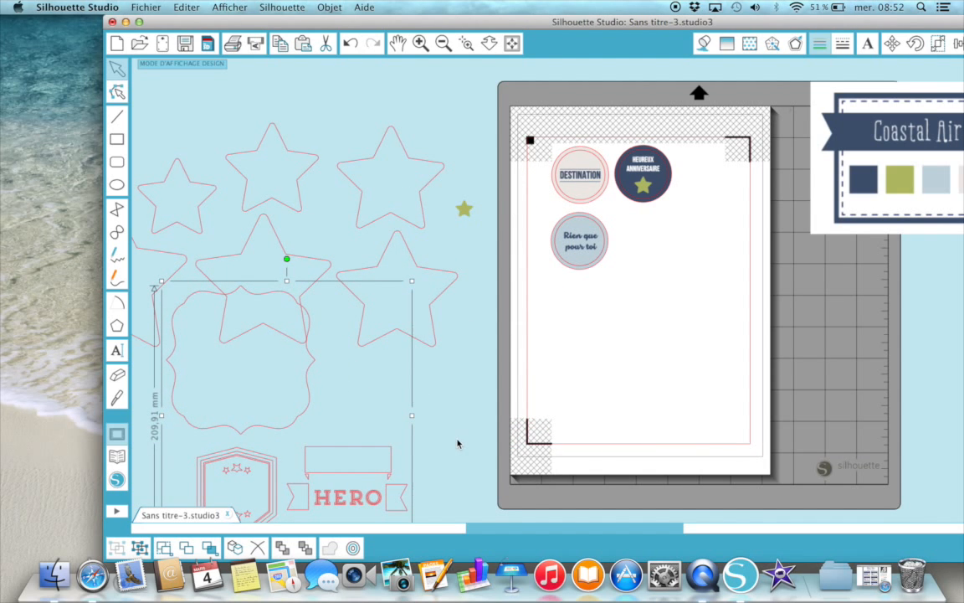
right_click(308, 410)
click(331, 432)
click(340, 412)
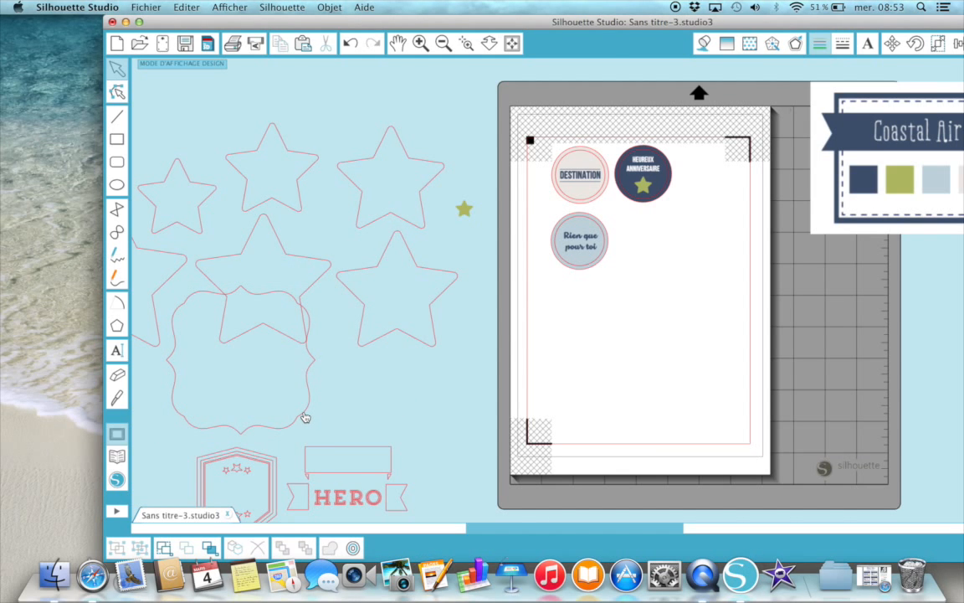
- Move the ornate frame from the hero badge design onto the page and scale it down to about 61 mm square
mouse_move(305, 417)
mouse_down()
mouse_move(560, 424)
mouse_move(630, 387)
mouse_move(721, 389)
mouse_move(725, 399)
mouse_up()
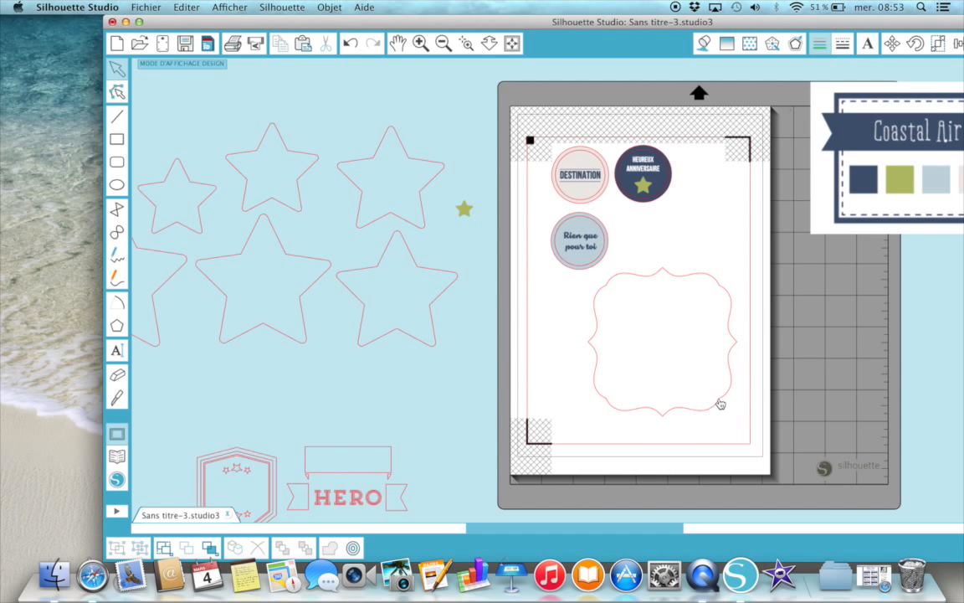
click(723, 399)
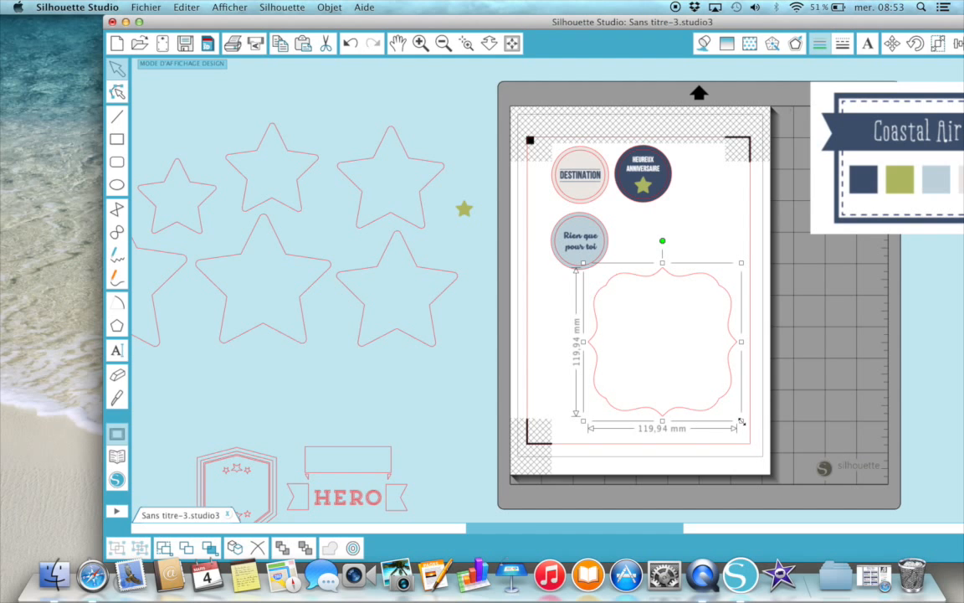
mouse_move(740, 421)
mouse_down()
mouse_move(628, 324)
mouse_move(660, 358)
mouse_up()
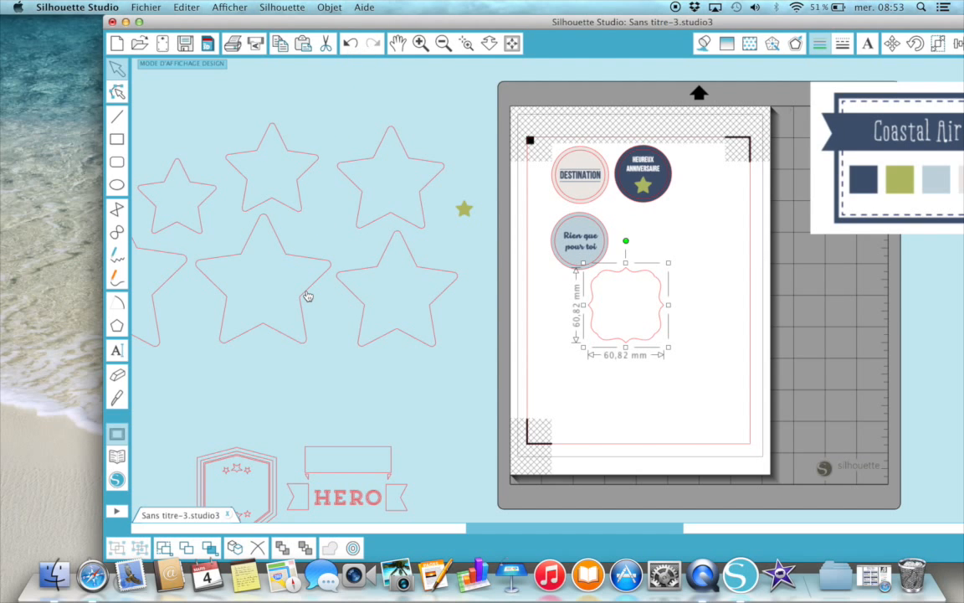
- Move the HERO word from the hero badge design onto the page, just below the ornate frame
scroll(281, 415, down, 3)
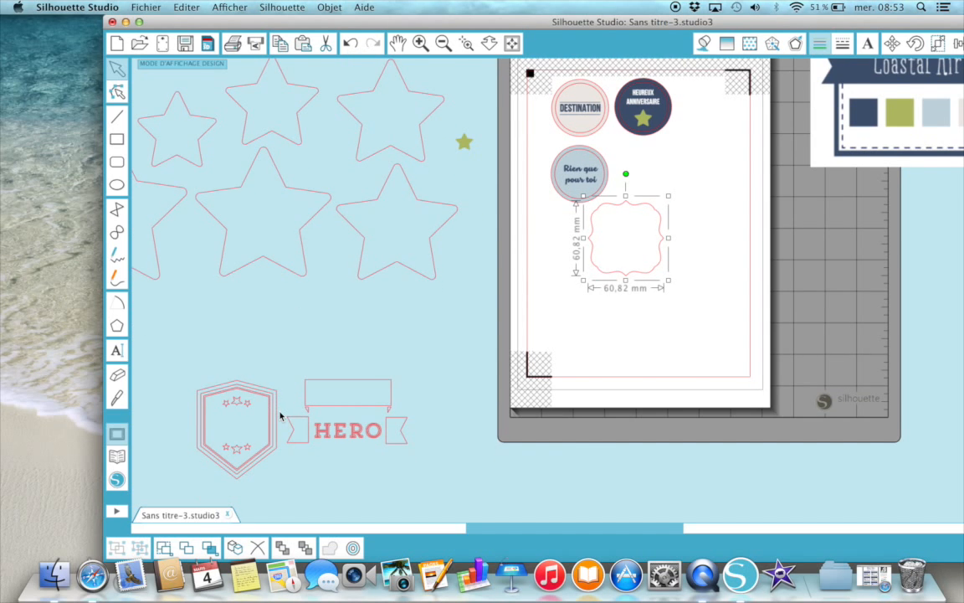
click(349, 471)
click(355, 436)
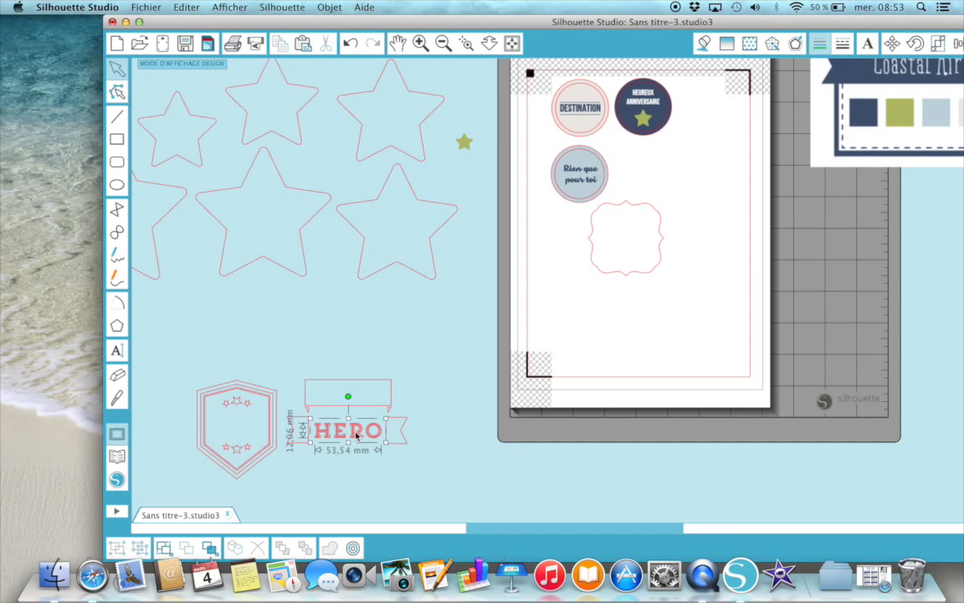
drag(358, 436, 643, 316)
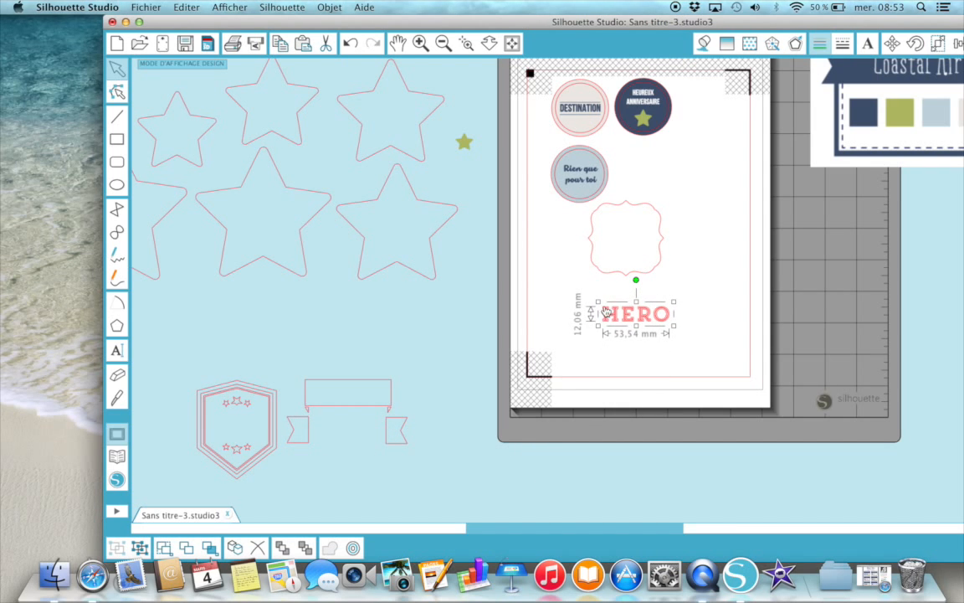
- Fill the ornate frame with the dark blue sampled from the Coastal Air palette
click(619, 273)
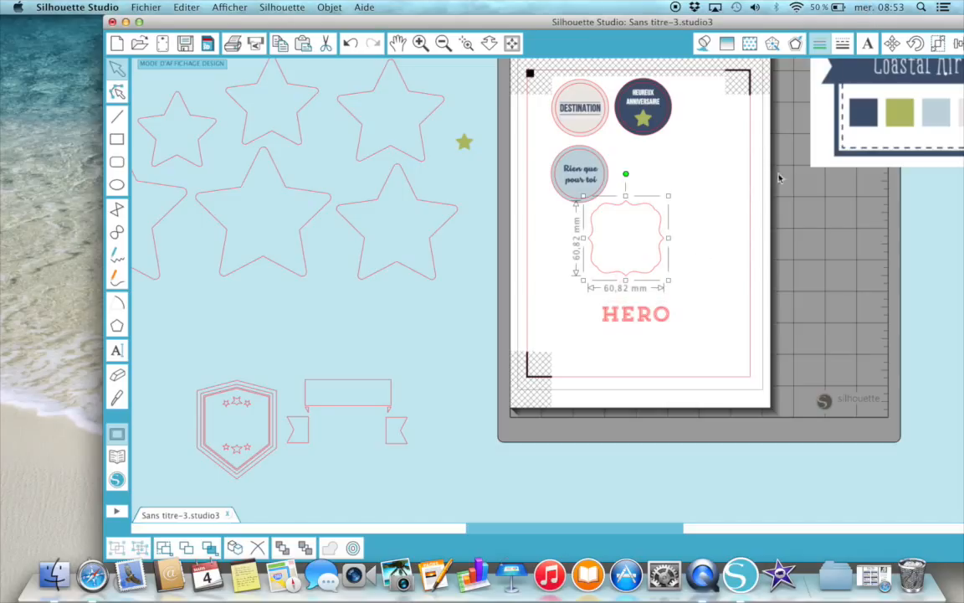
click(704, 47)
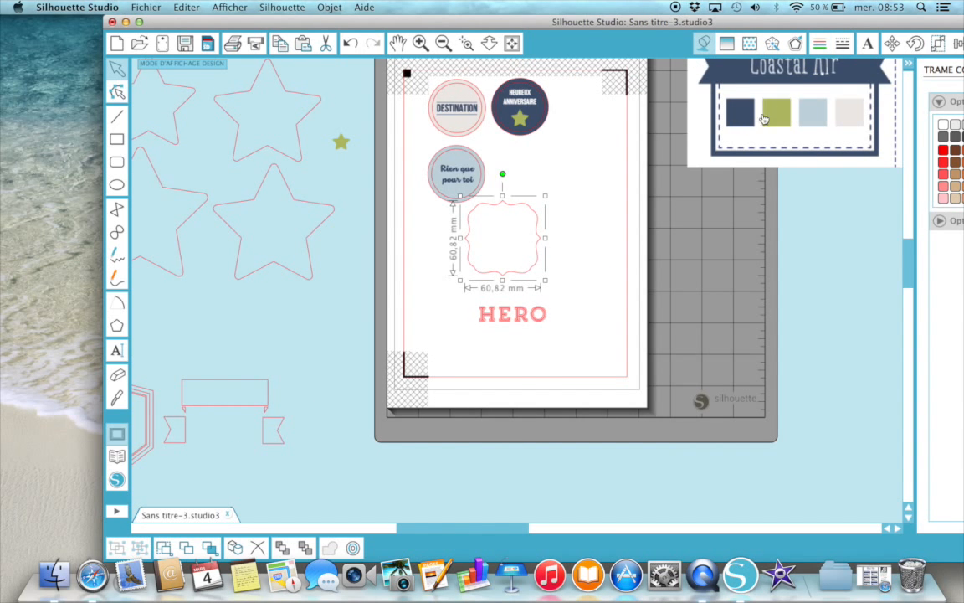
drag(904, 25, 755, 31)
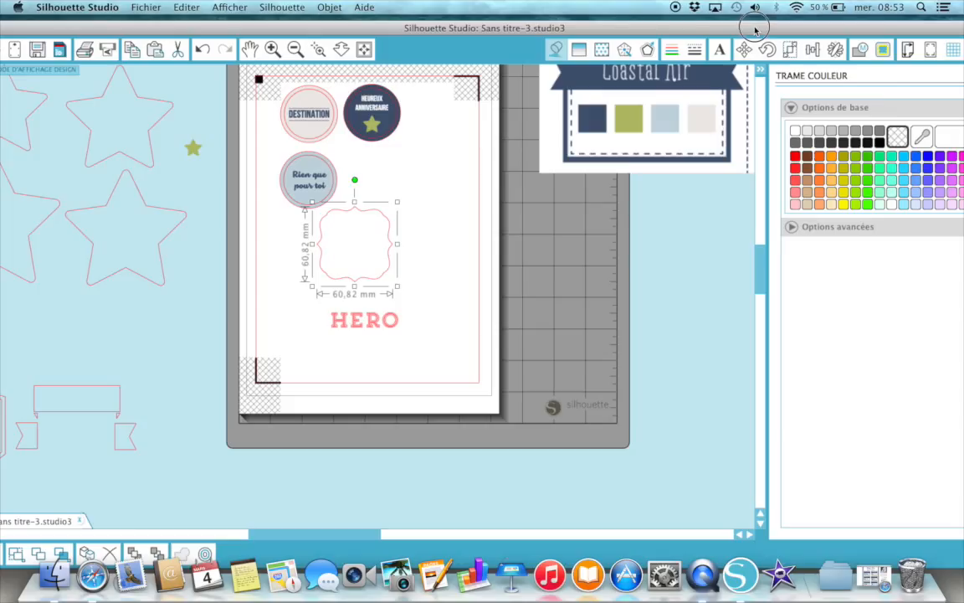
click(922, 137)
click(588, 118)
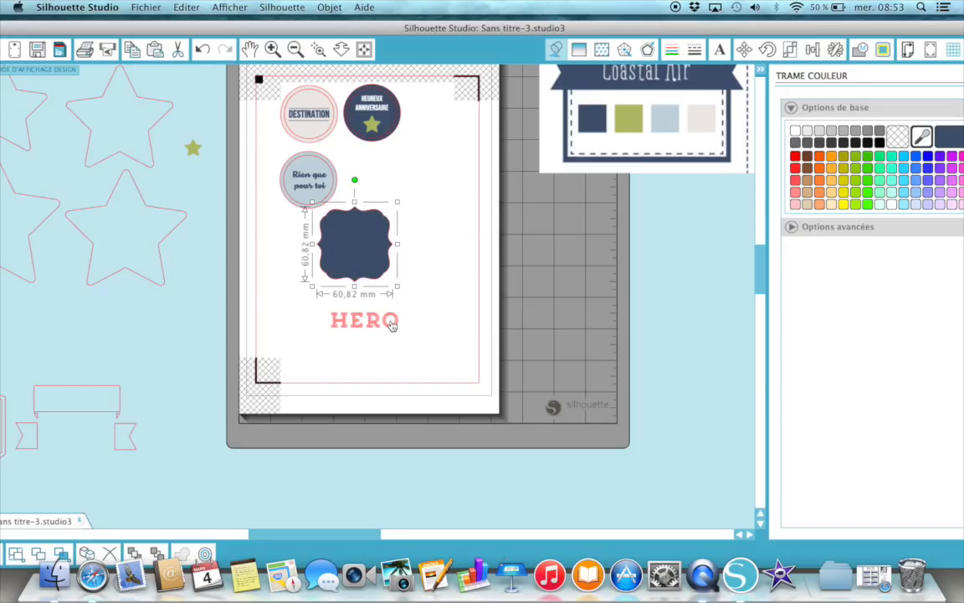
- Add a 2 mm rounded contour around the dark blue frame and set that contour to "Aucune Découpe"
click(649, 51)
click(821, 129)
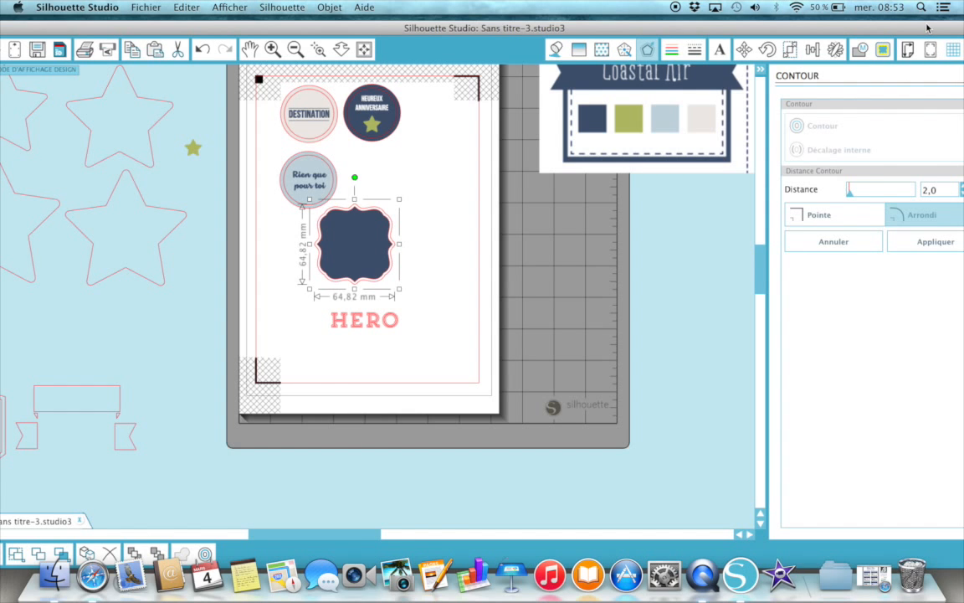
drag(926, 28, 824, 28)
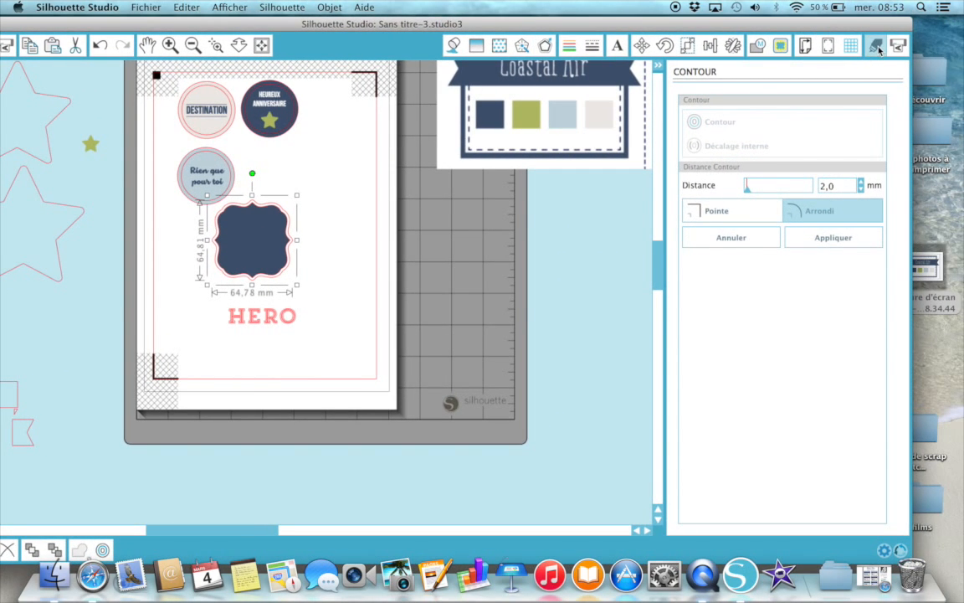
click(876, 47)
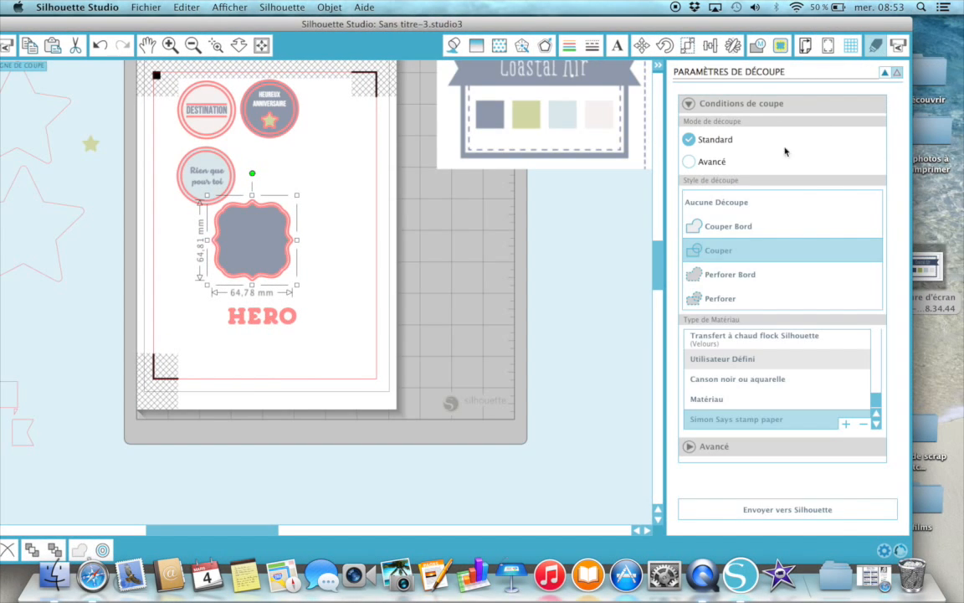
click(700, 203)
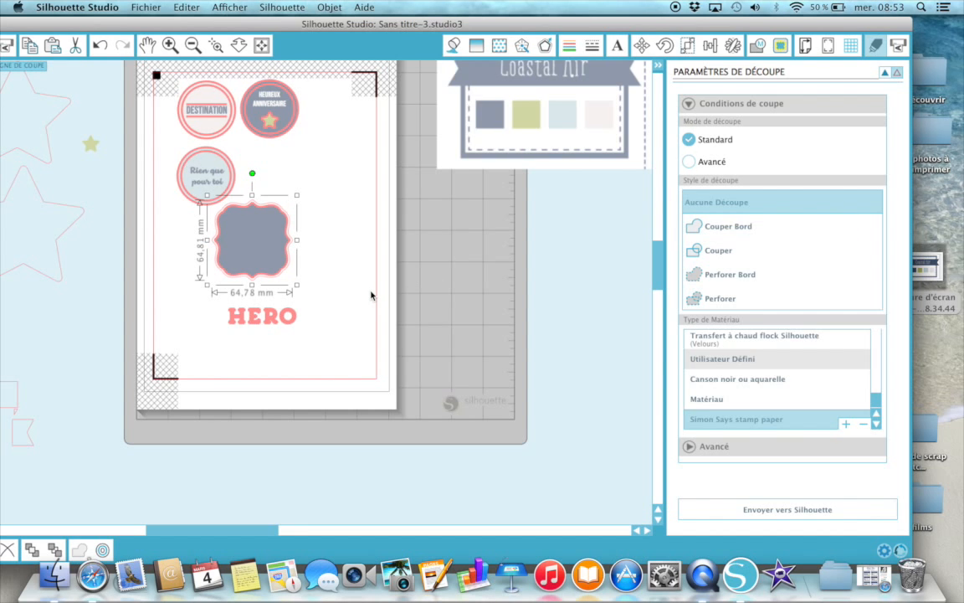
- Ungroup the HEUREUX ANNIVERSAIRE badge and set its green star to "Aucune Découpe"
click(271, 128)
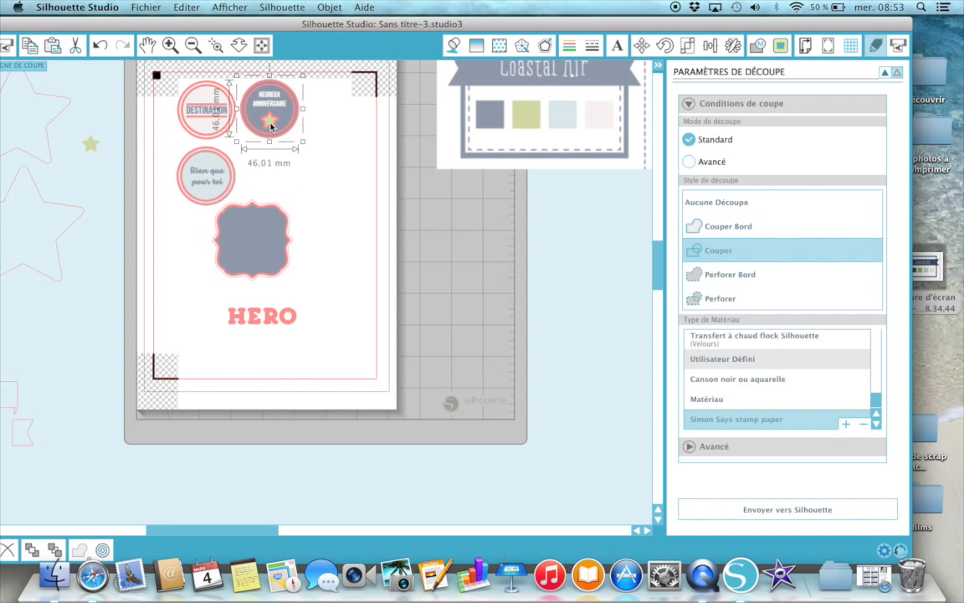
right_click(270, 126)
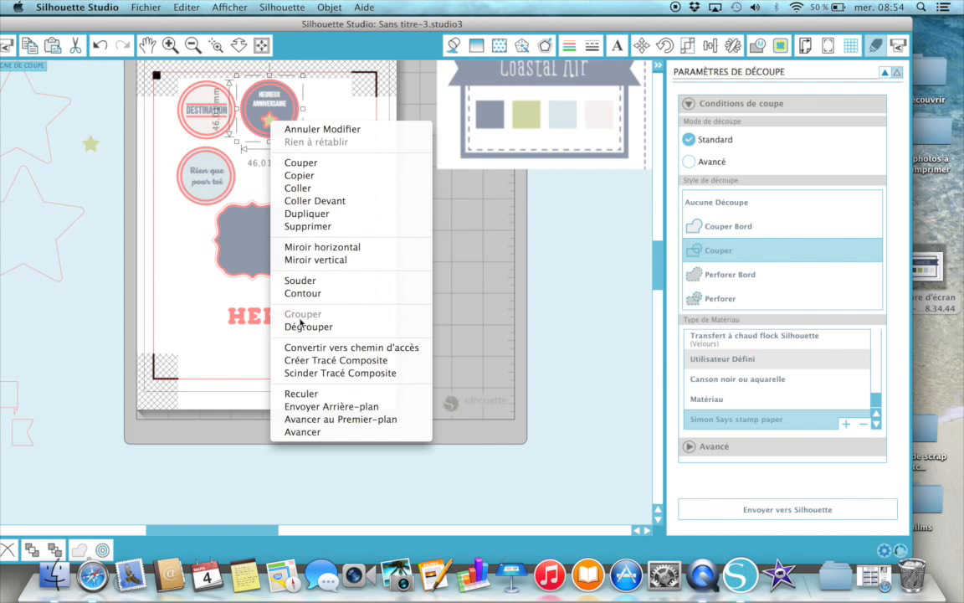
click(298, 327)
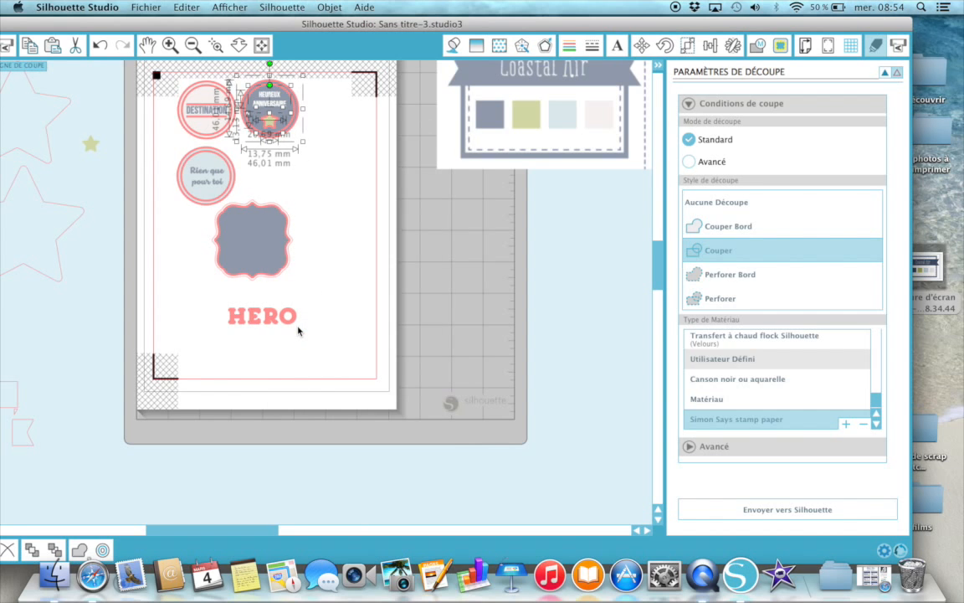
click(339, 189)
click(270, 126)
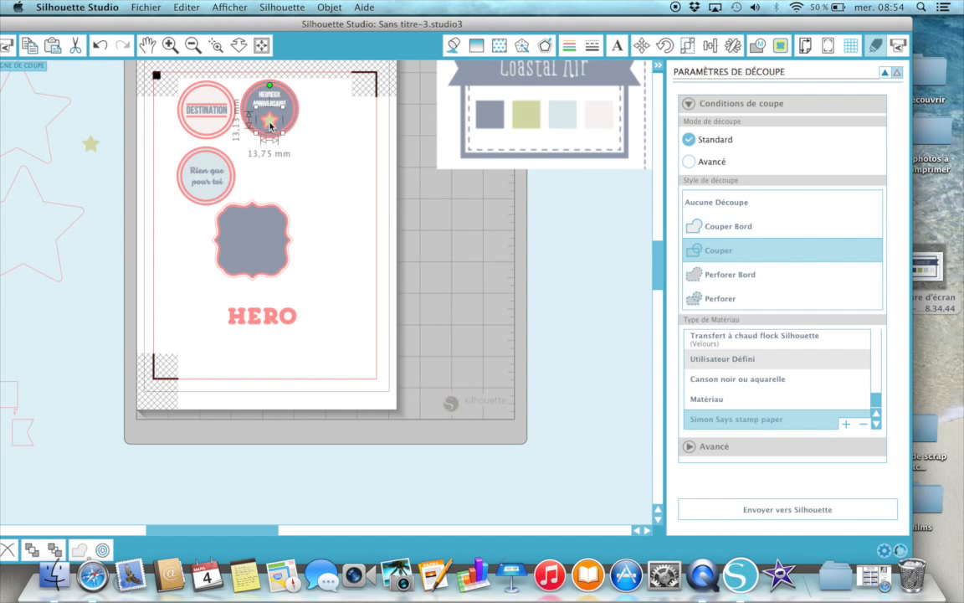
click(710, 205)
click(327, 190)
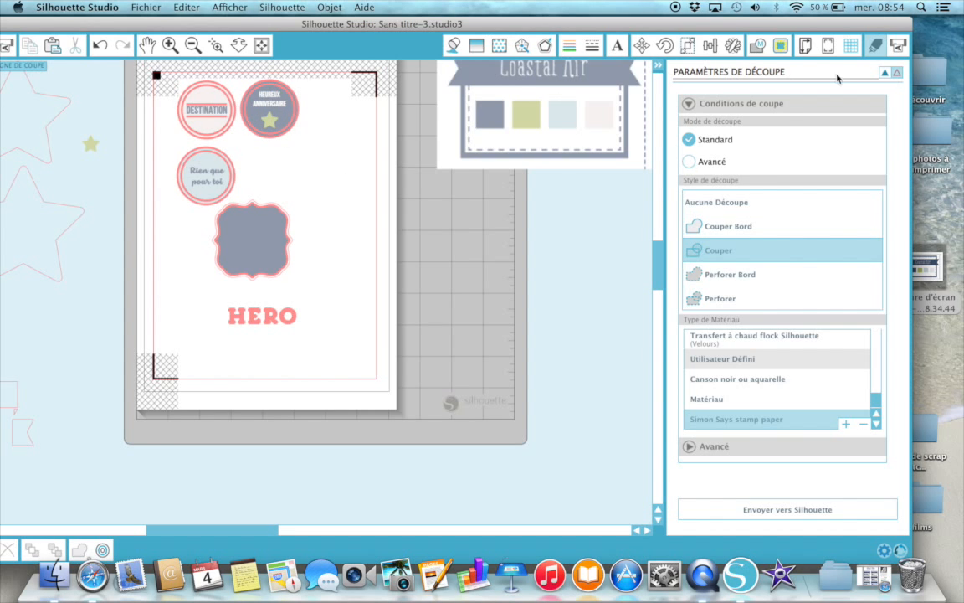
- Place the HERO word in the middle of the dark blue ornate frame, scaled down to about 38 mm wide
click(882, 73)
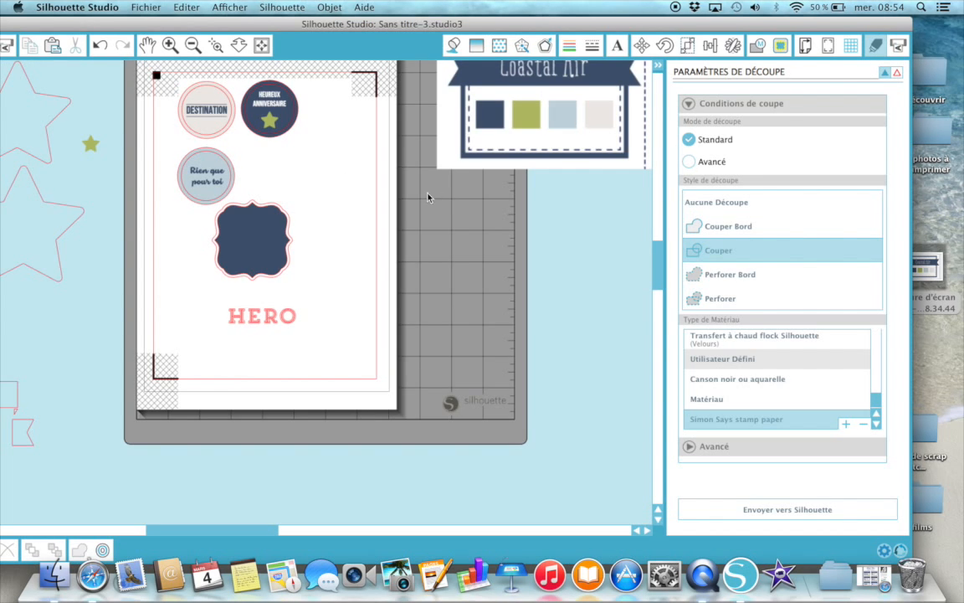
click(276, 320)
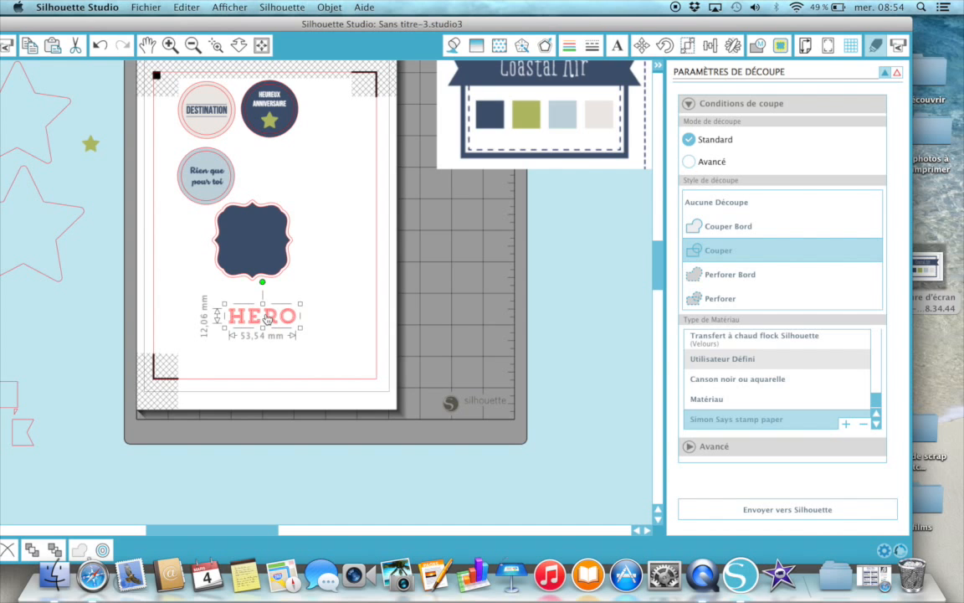
drag(266, 319, 261, 245)
- Colour the fill and outline of the HERO word with the light beige sampled from the Coastal Air palette
click(453, 45)
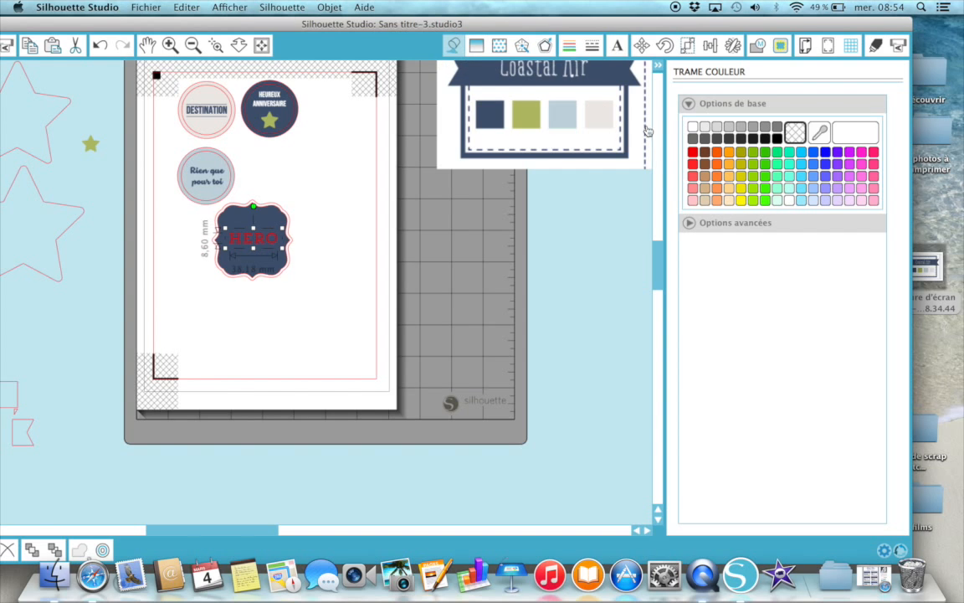
click(692, 127)
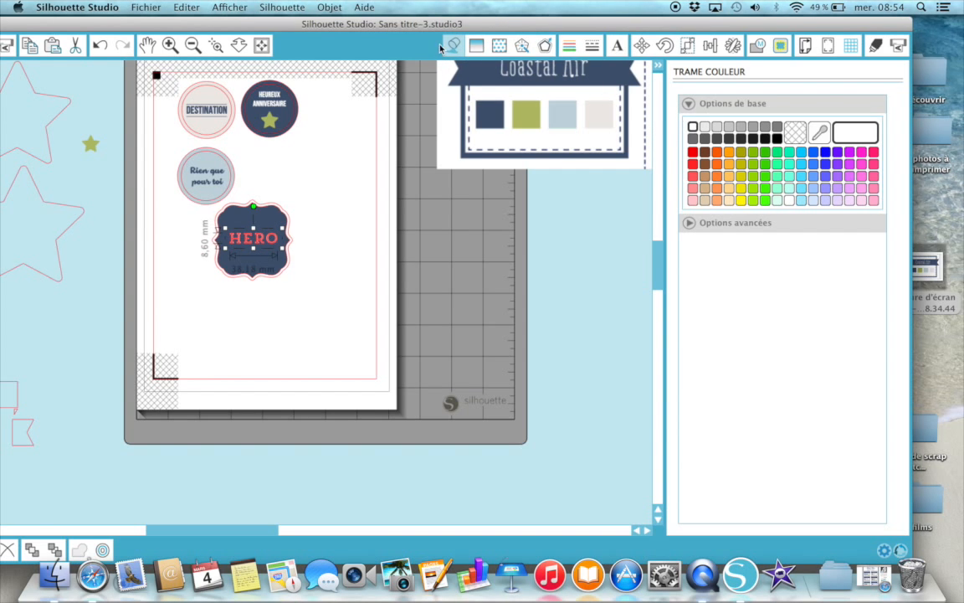
click(820, 131)
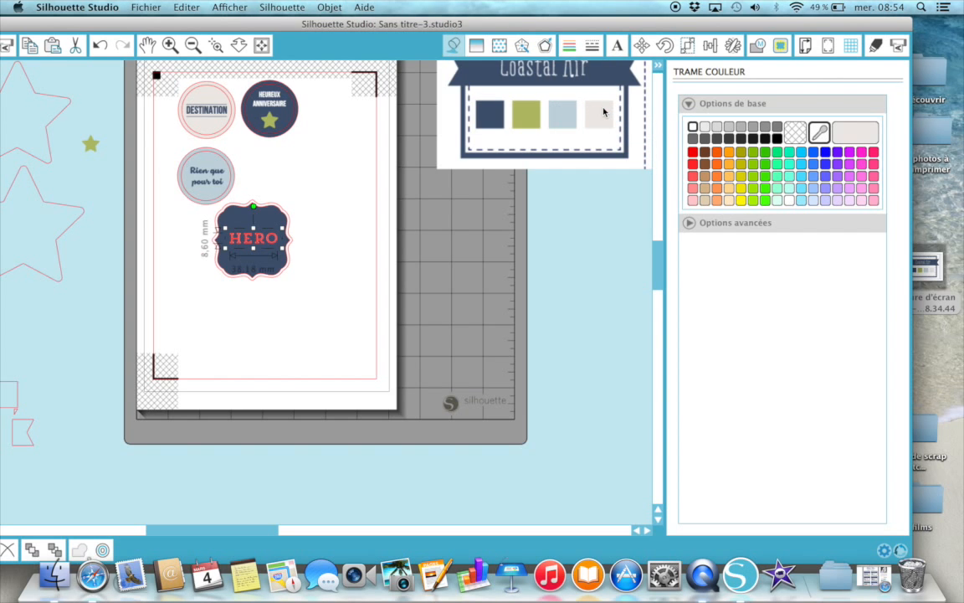
click(568, 46)
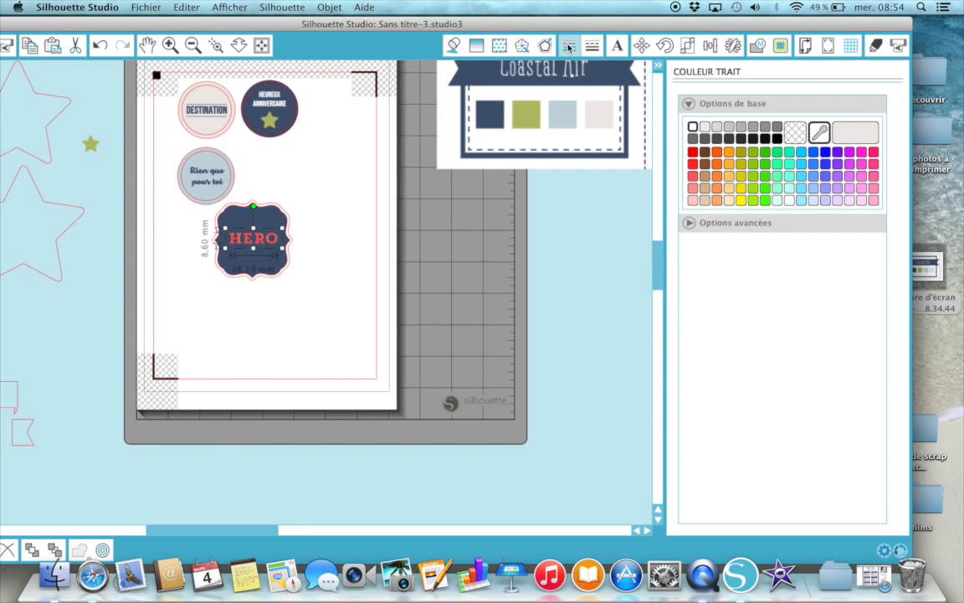
click(820, 131)
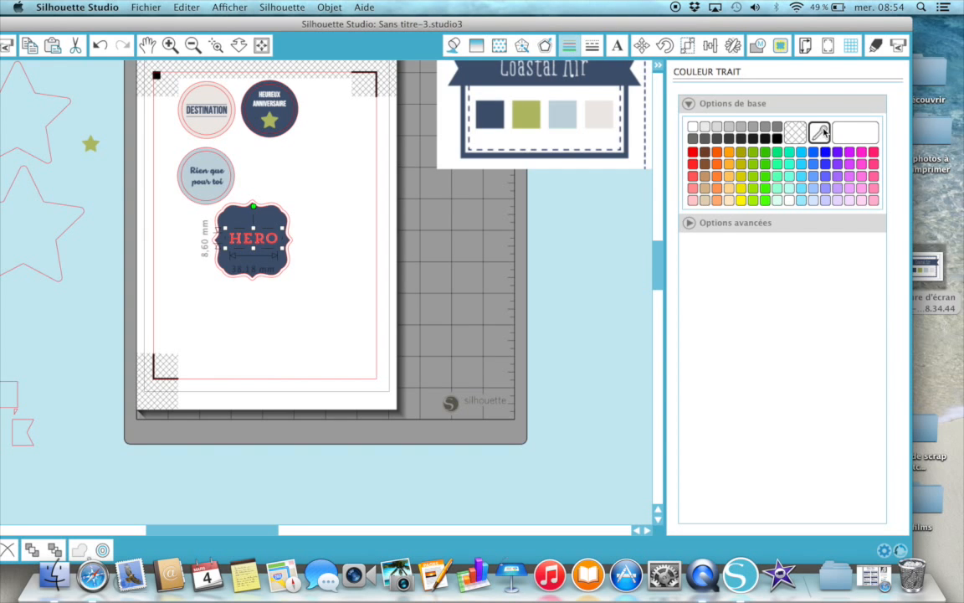
click(608, 109)
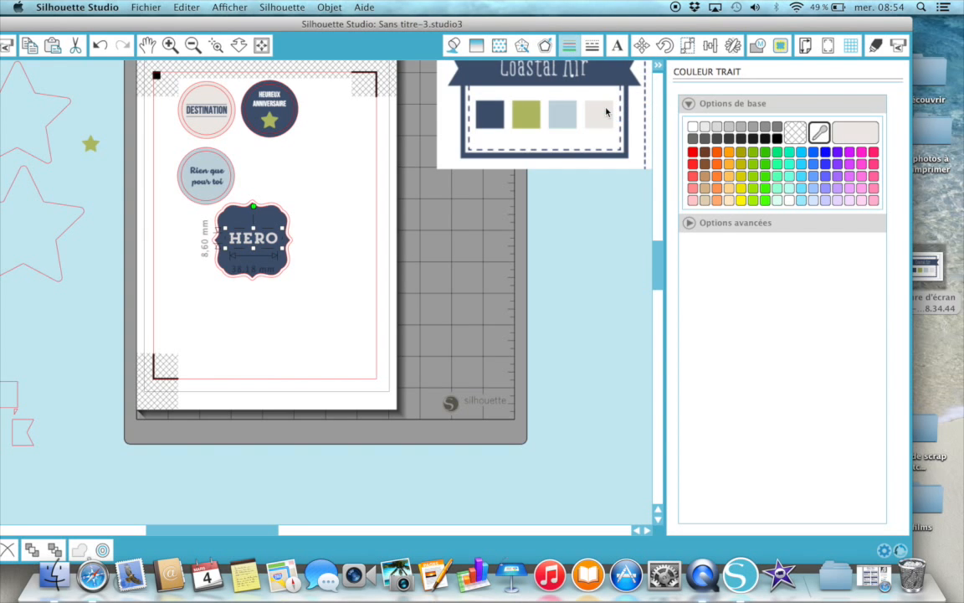
- Set the HERO word to "Aucune Découpe" and turn off the cut-line preview
click(875, 47)
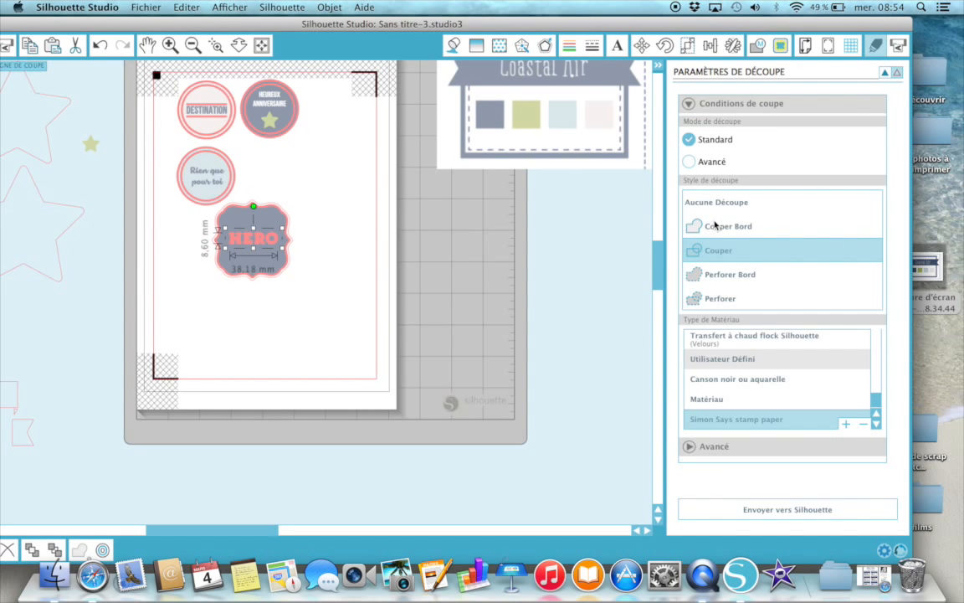
click(731, 205)
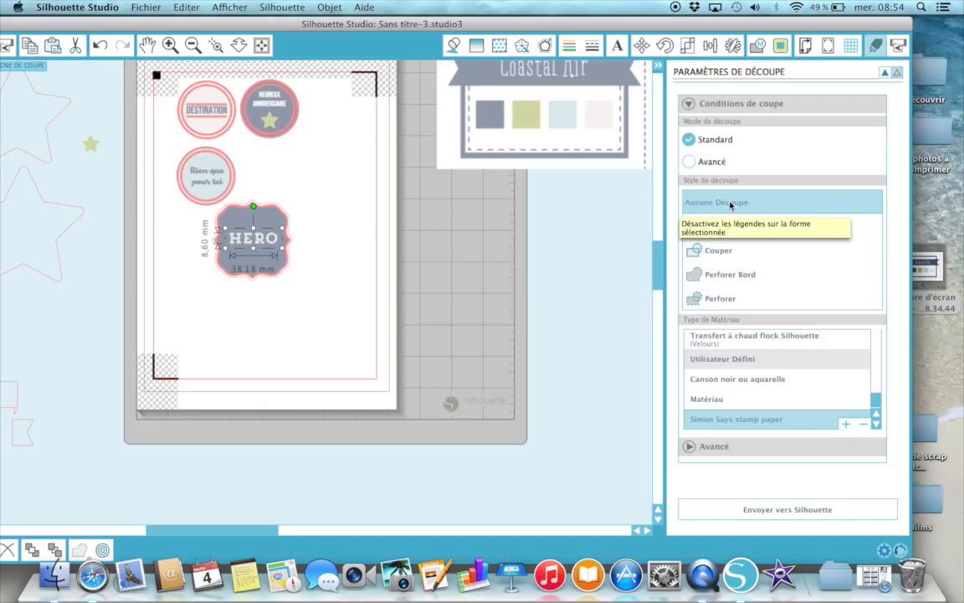
click(353, 360)
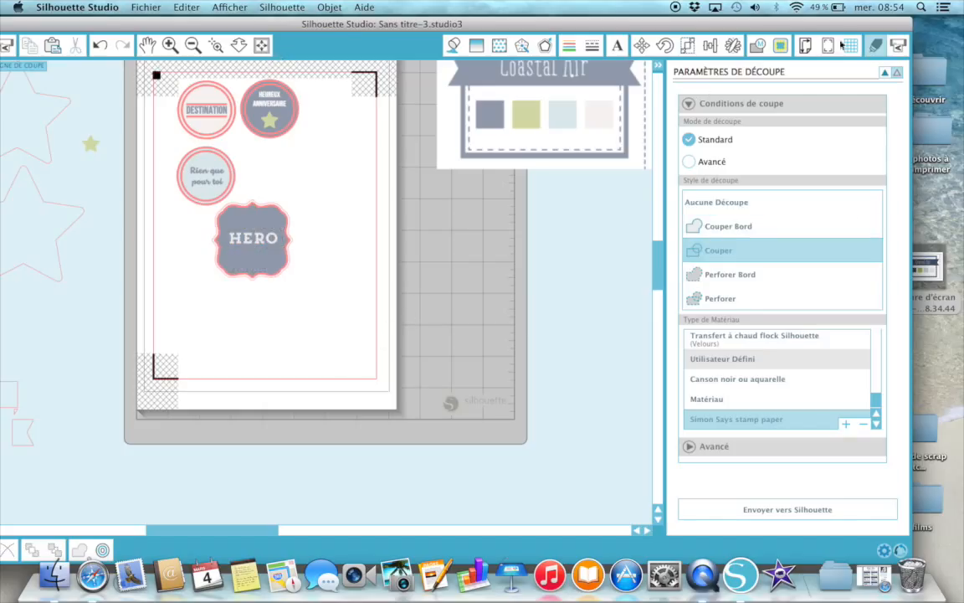
click(886, 74)
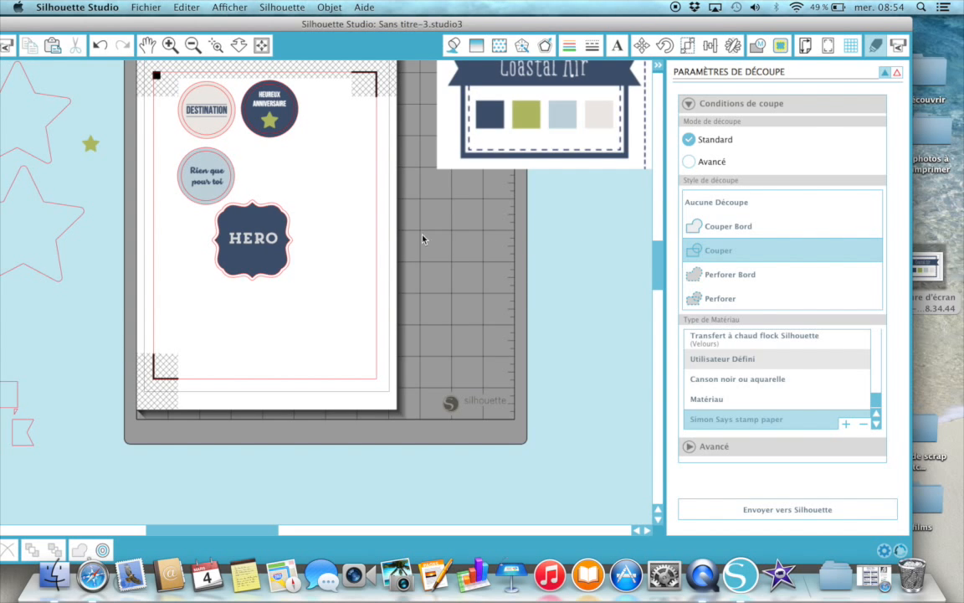
- Examine the four badges and their cut lines up close
scroll(386, 239, left, 2)
scroll(387, 240, up, 1)
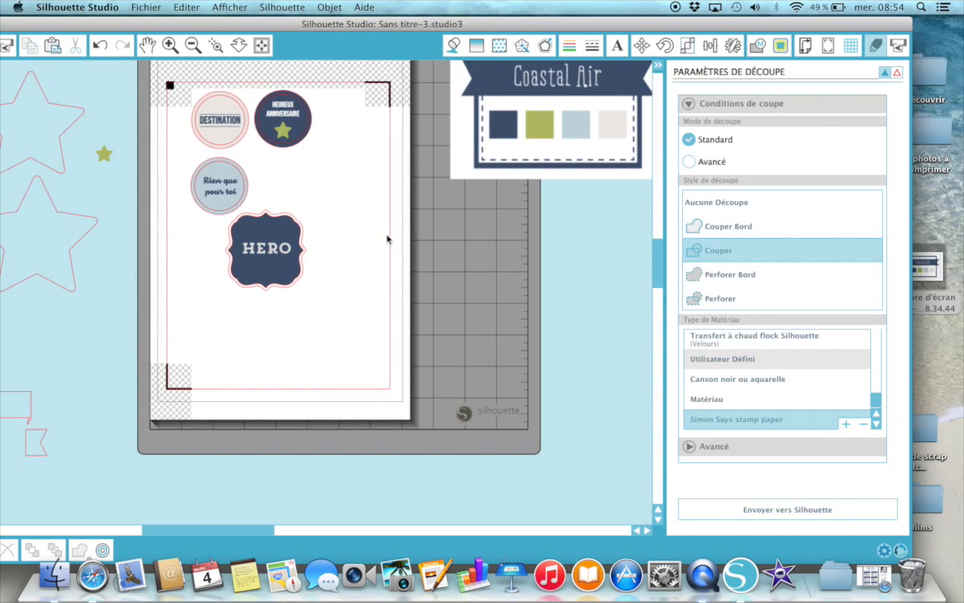
click(215, 47)
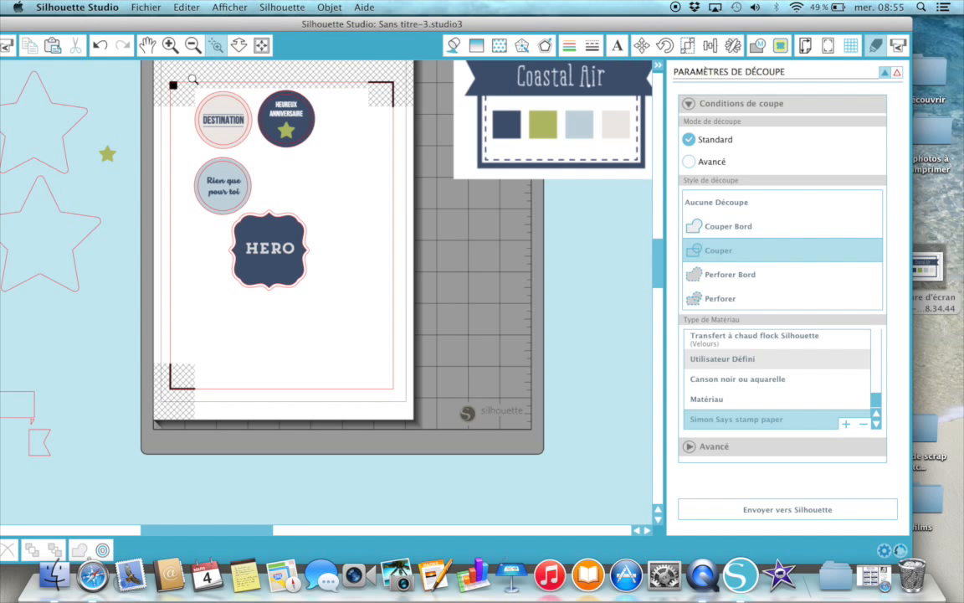
drag(186, 84, 353, 300)
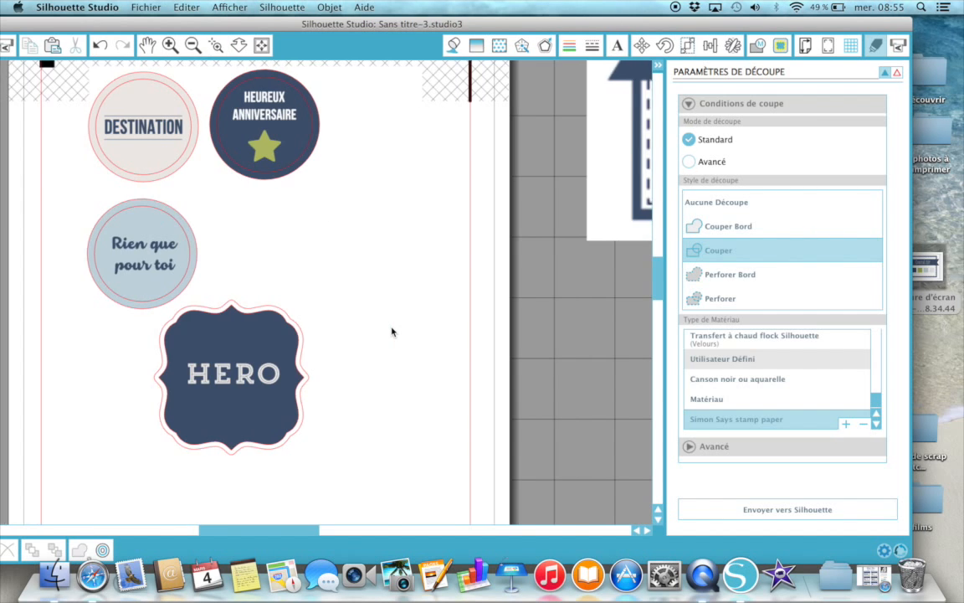
scroll(391, 333, left, 3)
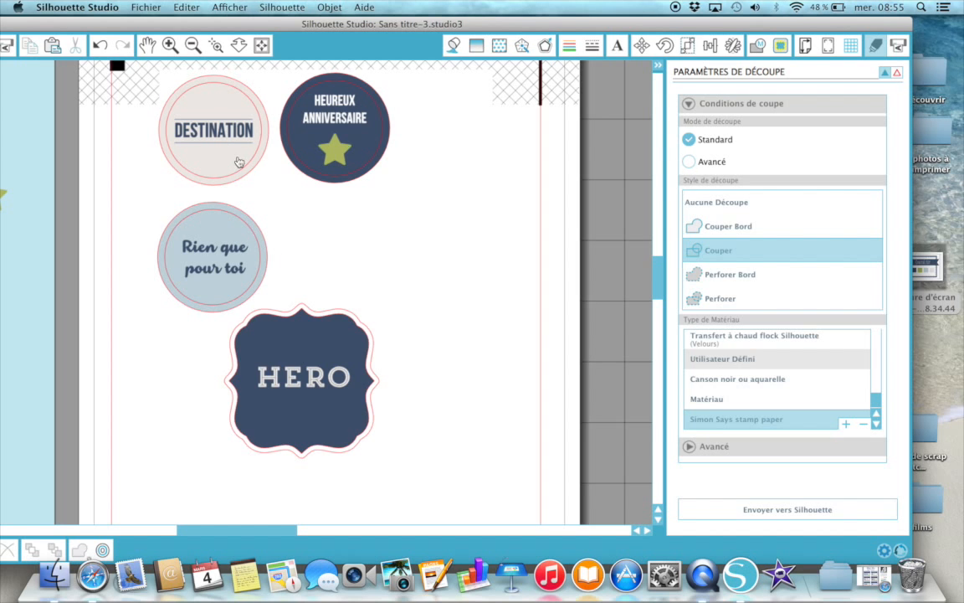
scroll(139, 418, left, 1)
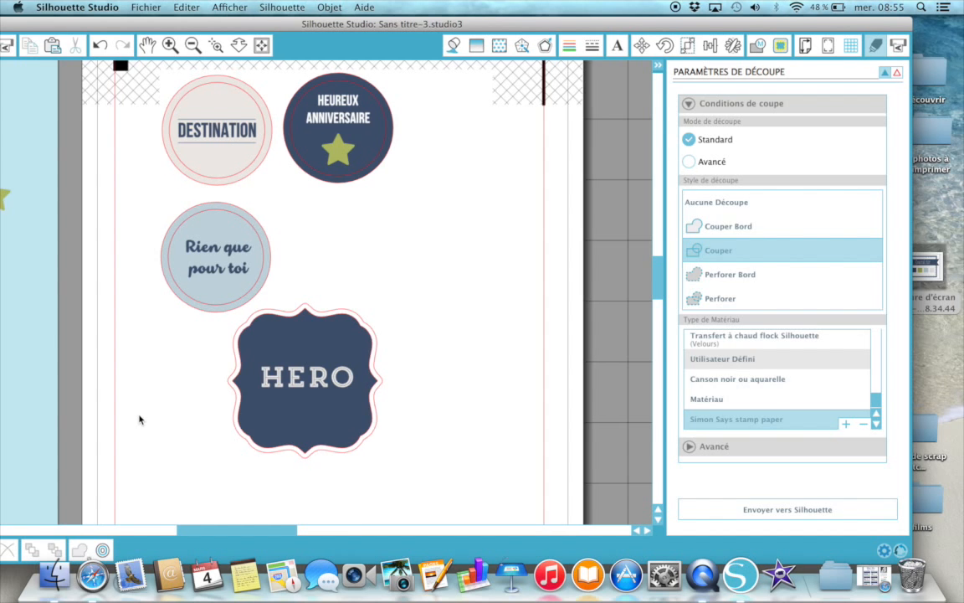
scroll(139, 418, down, 3)
scroll(139, 419, left, 5)
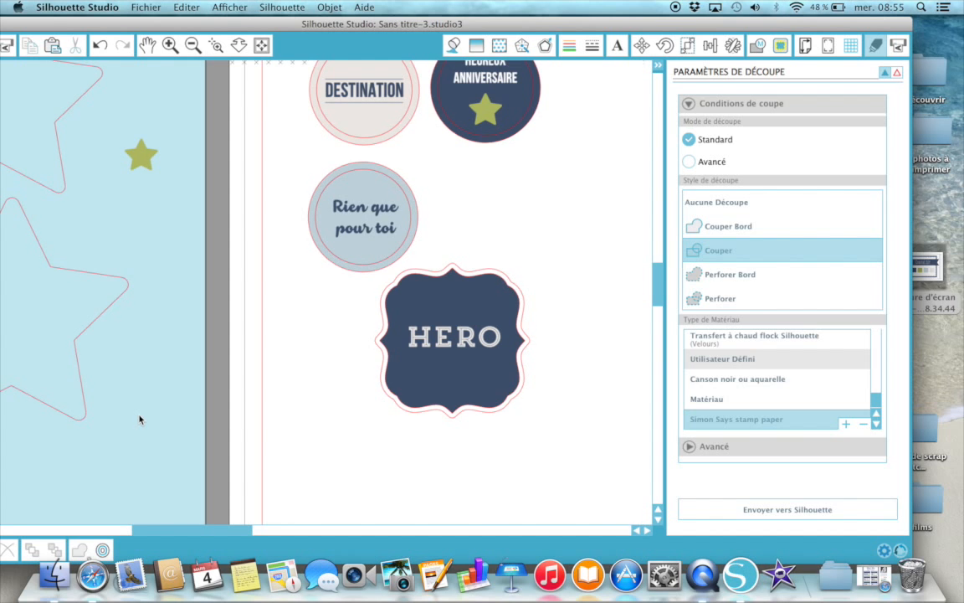
scroll(139, 418, down, 3)
scroll(139, 418, left, 2)
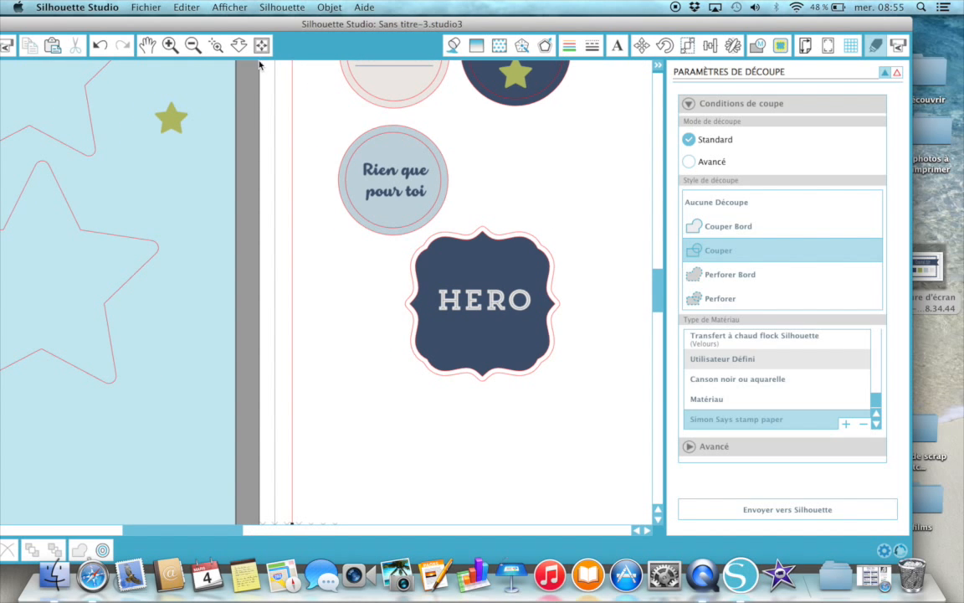
- Move the inner double outline out of the shield design, to just above the rectangular banner
click(236, 45)
scroll(31, 372, down, 4)
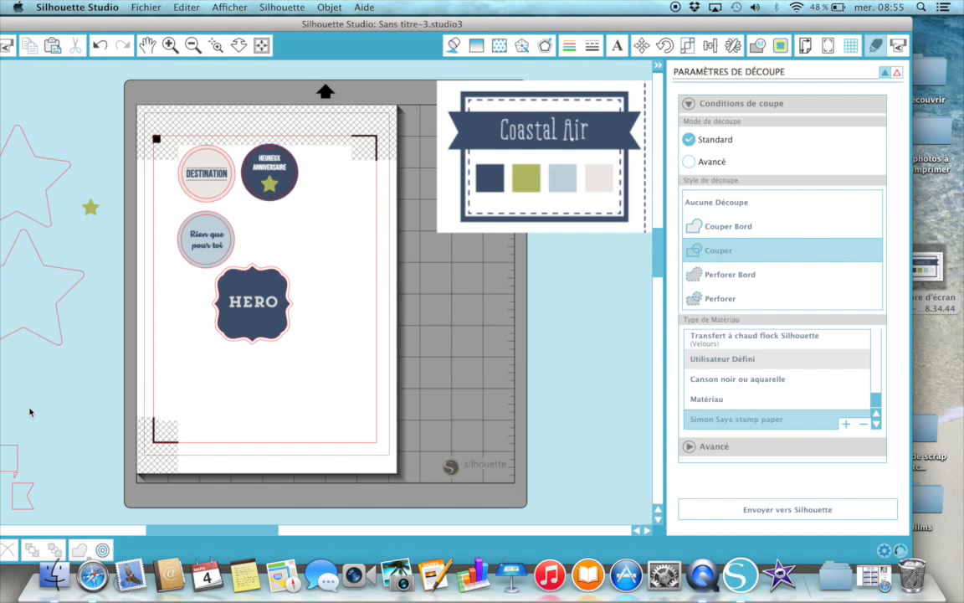
scroll(30, 373, left, 4)
scroll(29, 412, left, 9)
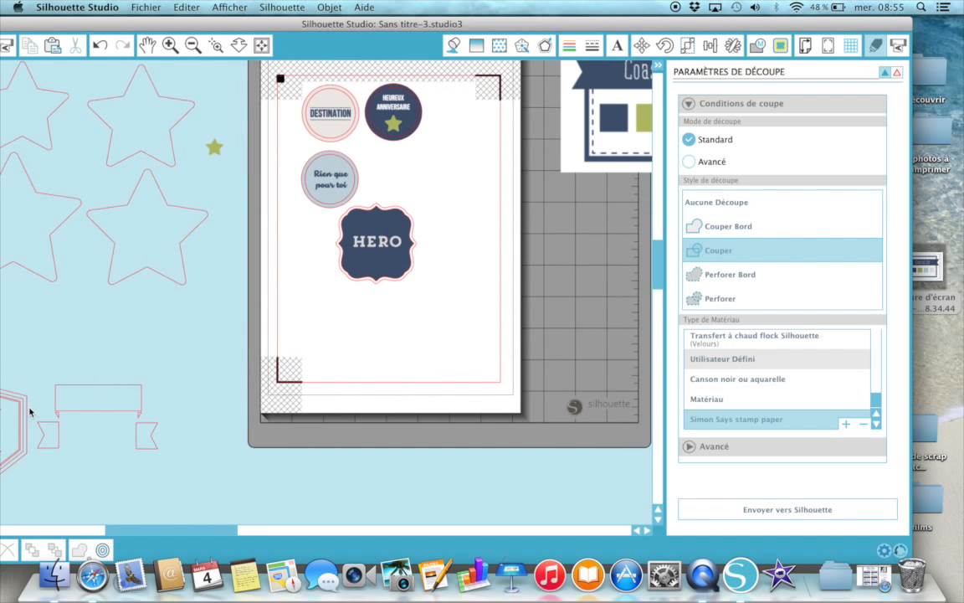
scroll(29, 412, down, 3)
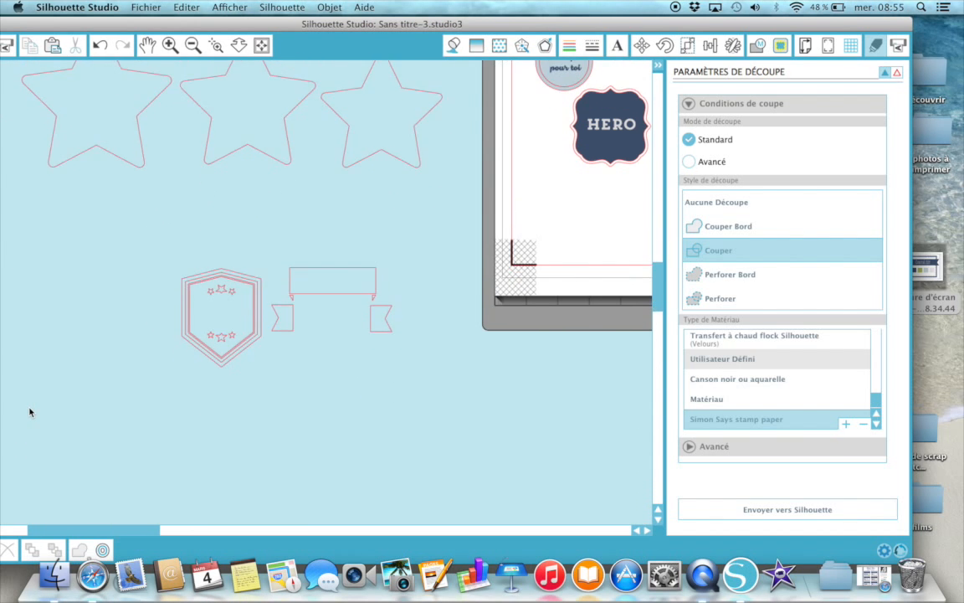
scroll(29, 412, up, 4)
scroll(29, 412, right, 3)
scroll(29, 412, down, 2)
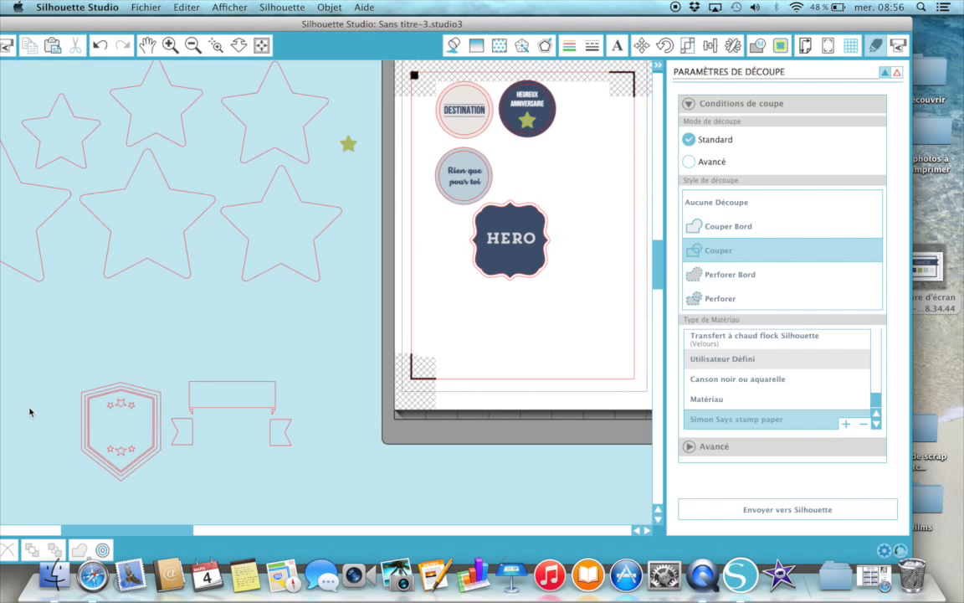
scroll(30, 412, right, 5)
scroll(29, 412, left, 2)
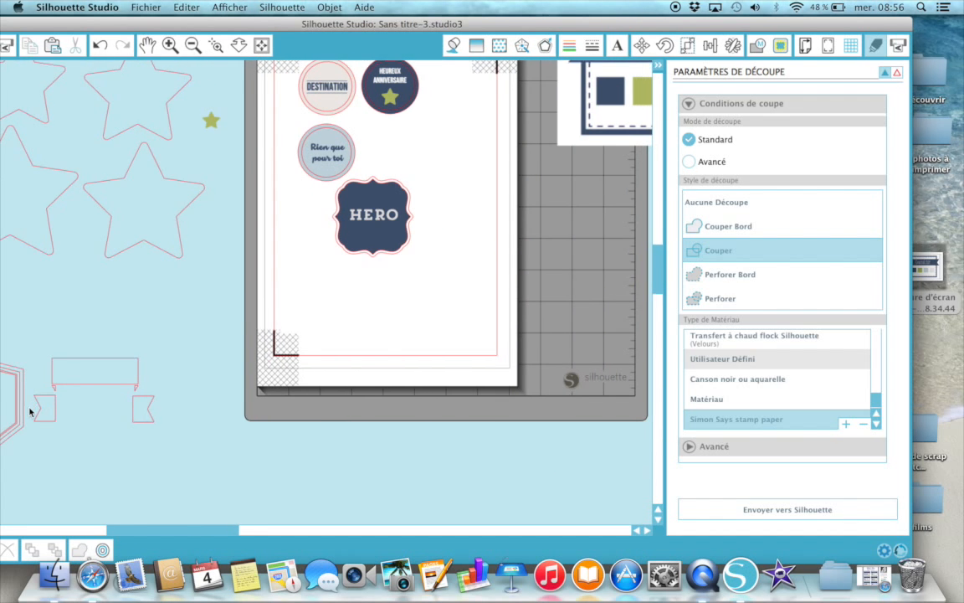
scroll(29, 412, down, 1)
scroll(30, 412, left, 1)
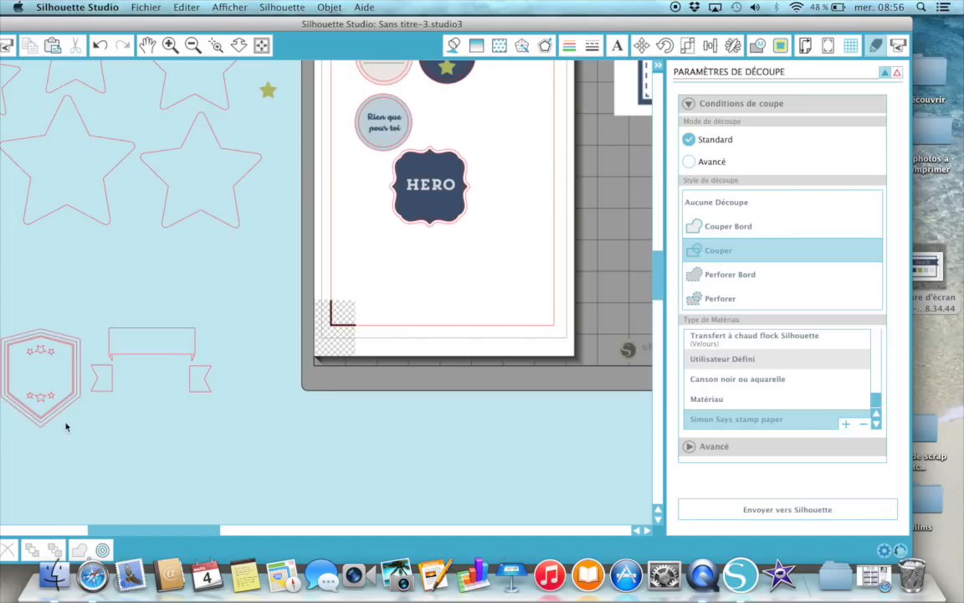
drag(25, 341, 130, 265)
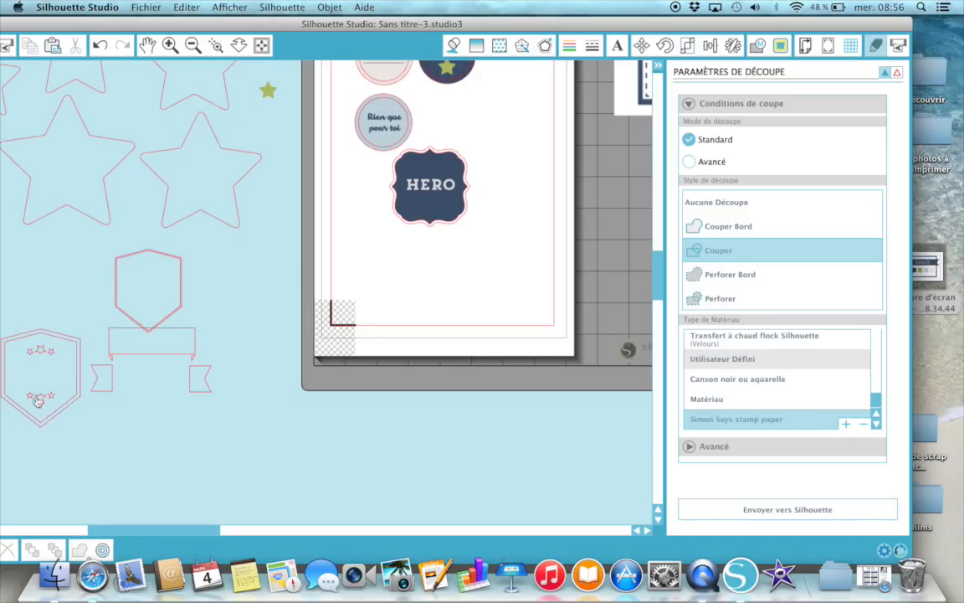
- Move the lower group of three stars out of the shield, to just below the banner's tail piece beside it
click(170, 45)
click(216, 47)
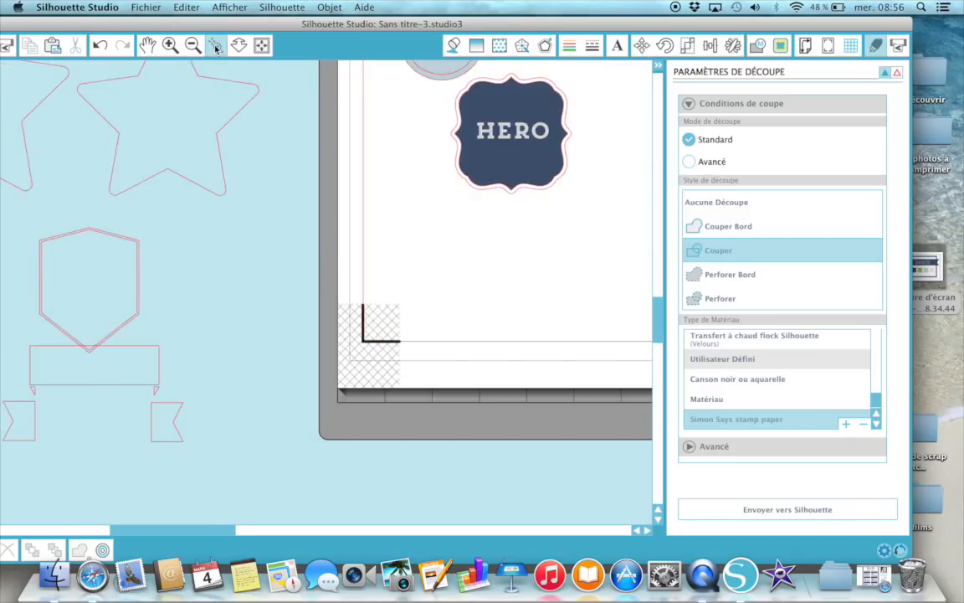
scroll(166, 246, down, 2)
scroll(166, 245, left, 3)
scroll(165, 245, left, 5)
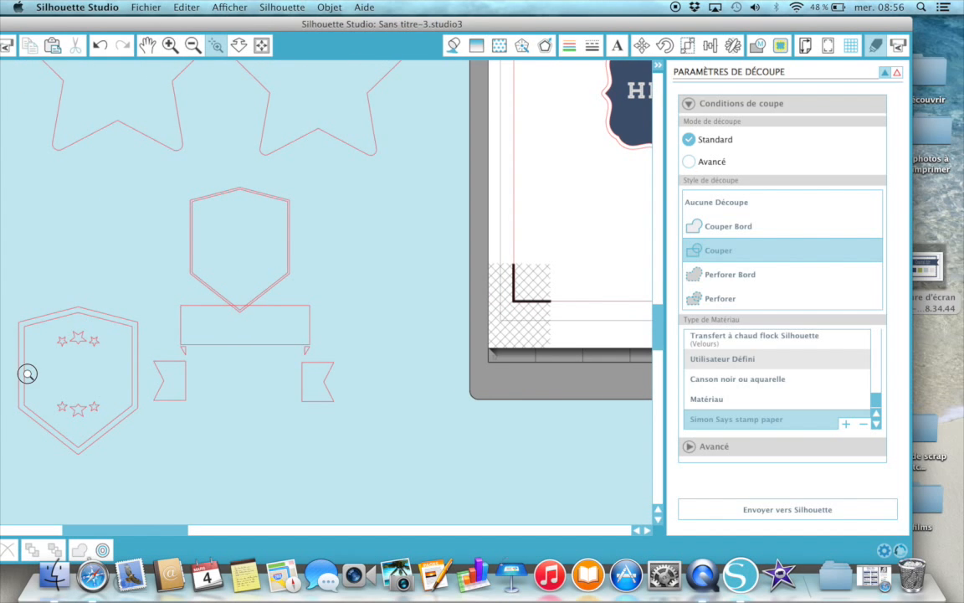
drag(27, 373, 141, 444)
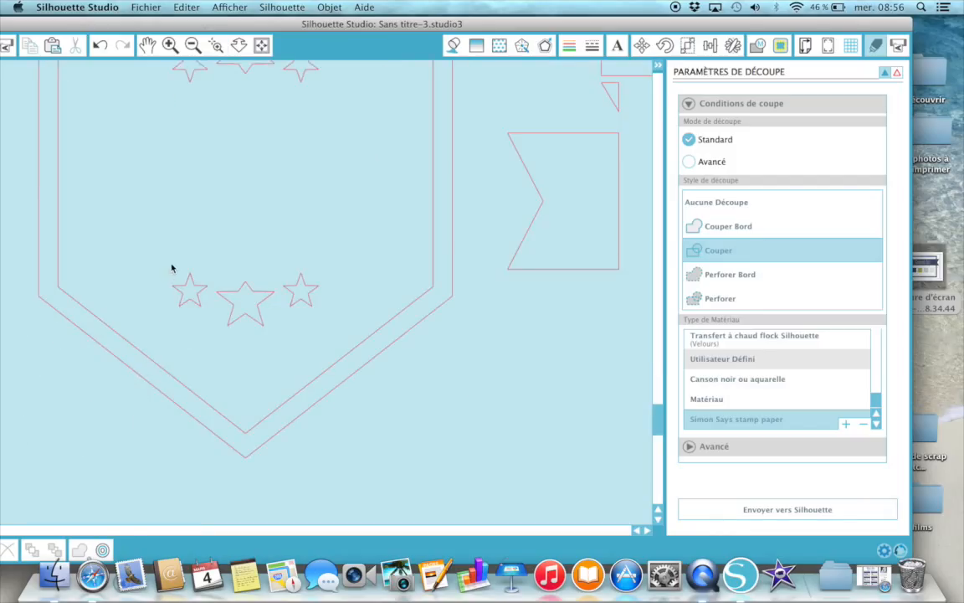
right_click(198, 288)
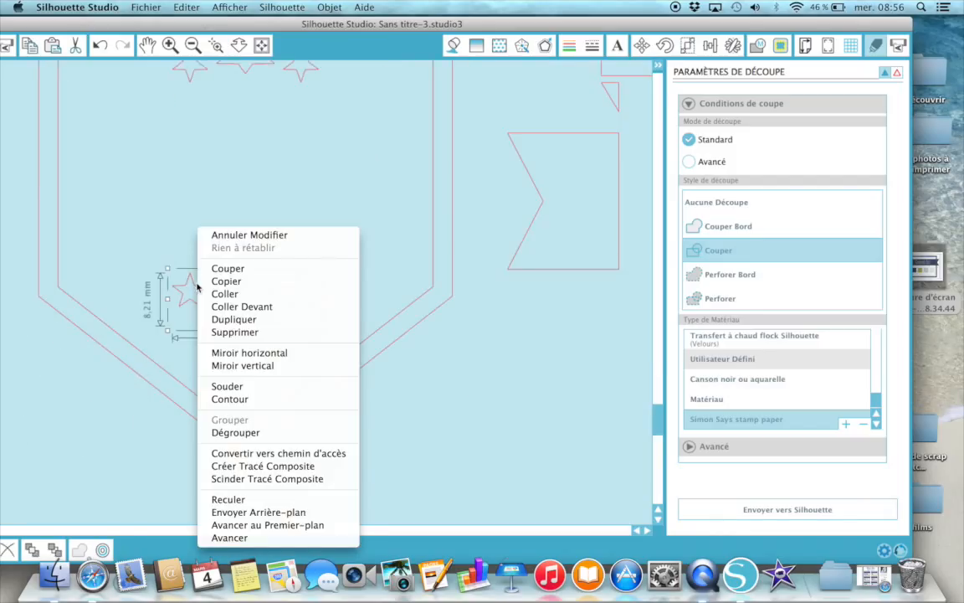
click(128, 434)
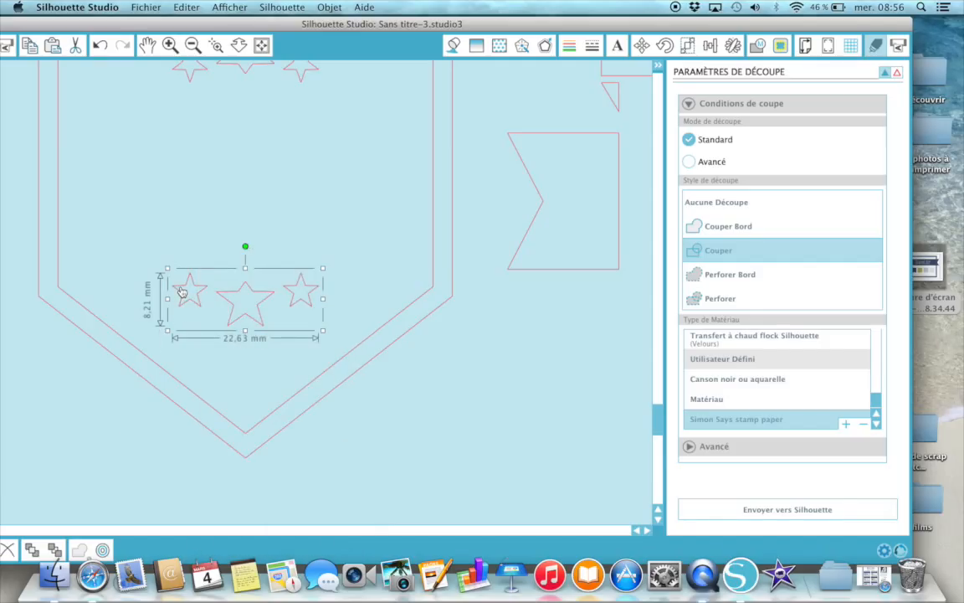
drag(181, 297, 472, 406)
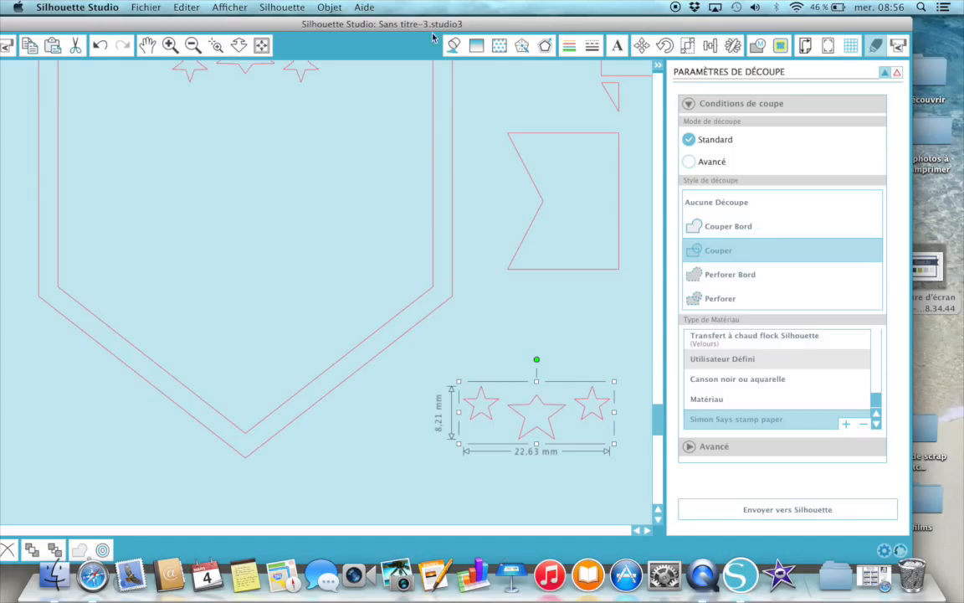
click(193, 46)
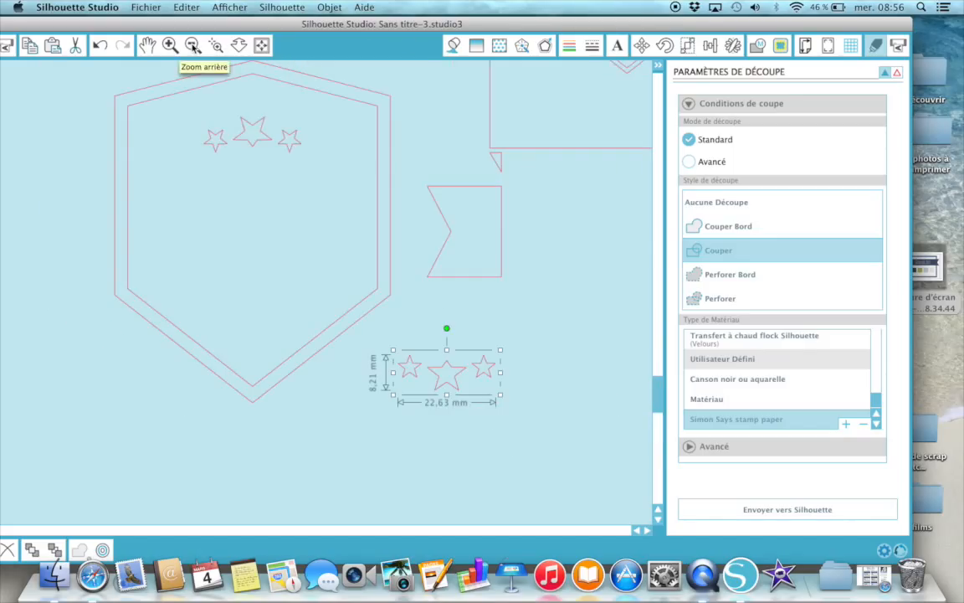
click(193, 46)
click(193, 46)
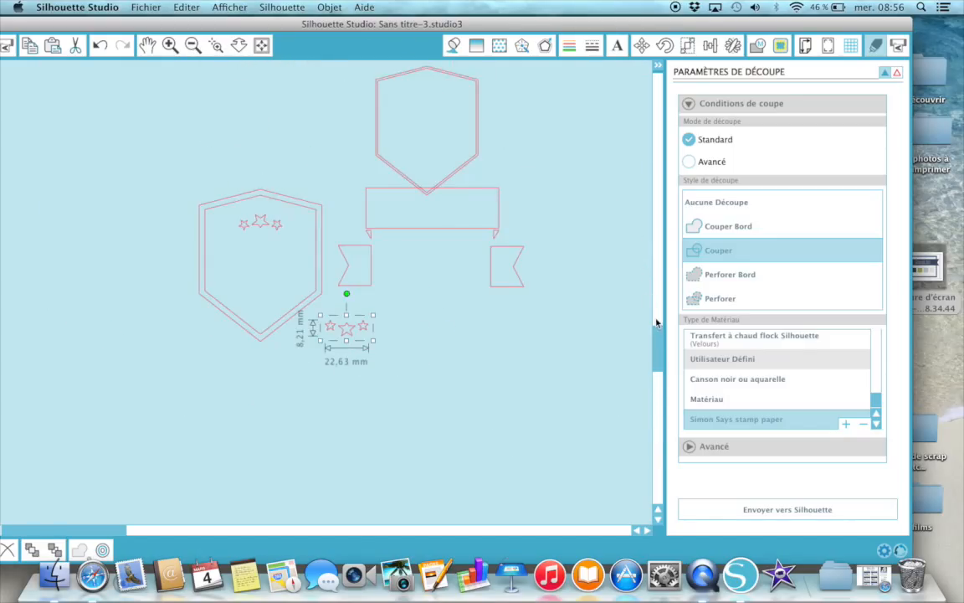
scroll(569, 333, right, 8)
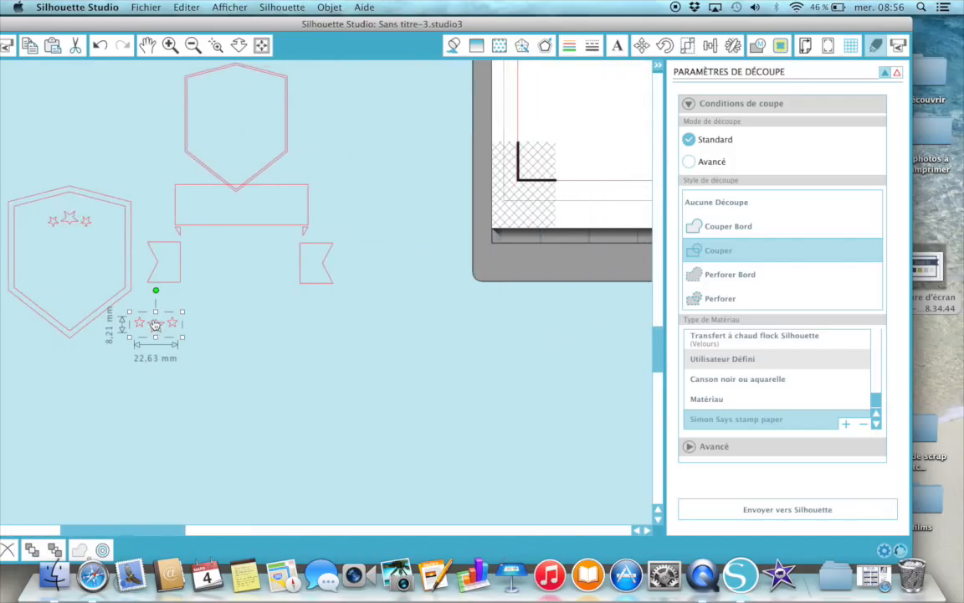
- Move the loose group of three stars onto the navy HERO badge, just below the word
drag(166, 322, 583, 129)
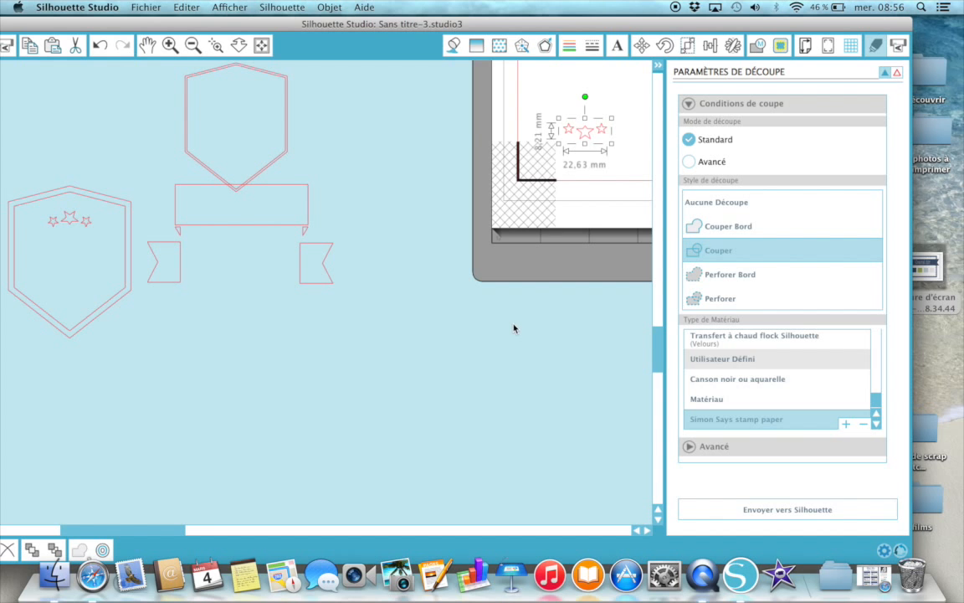
scroll(514, 329, up, 10)
scroll(514, 328, right, 4)
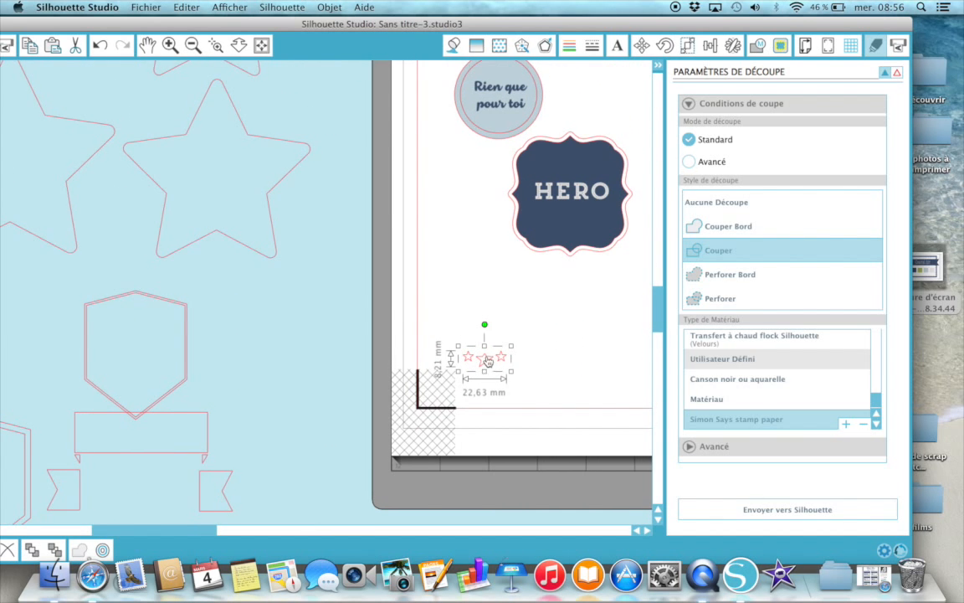
drag(490, 362, 575, 226)
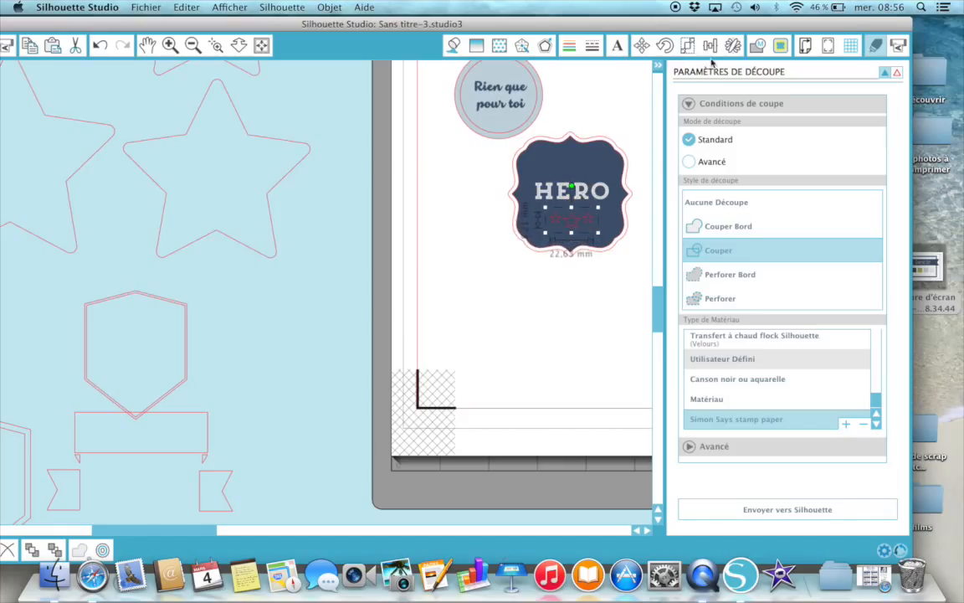
- Fill the three stars with the olive green sampled from the palette image
scroll(613, 139, right, 10)
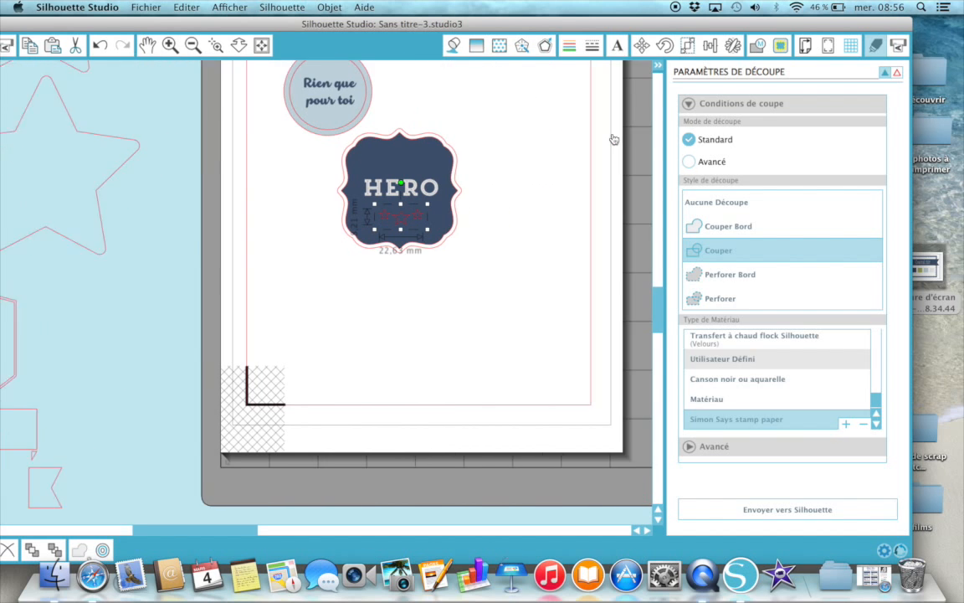
scroll(613, 139, up, 3)
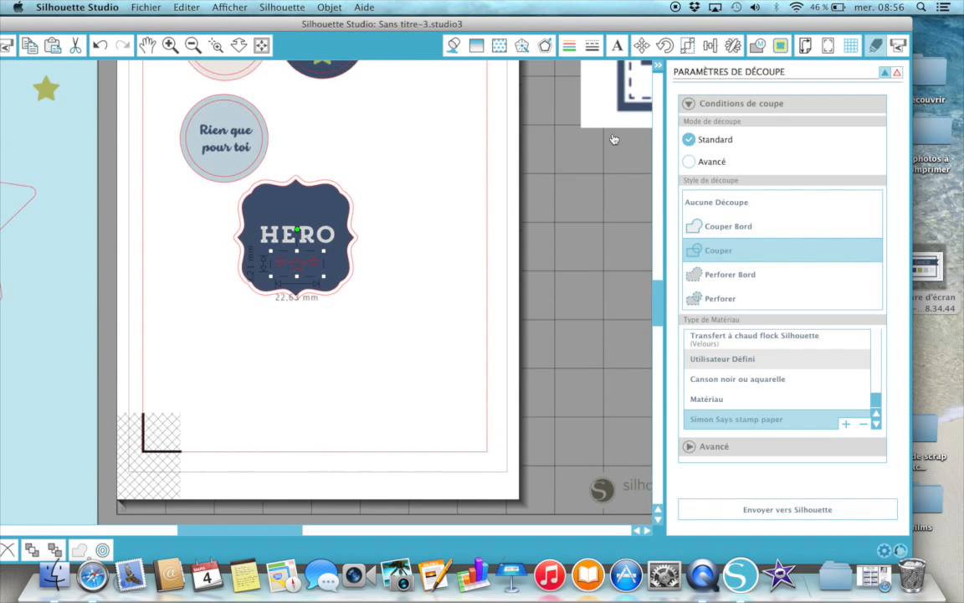
scroll(613, 139, right, 3)
scroll(613, 139, right, 2)
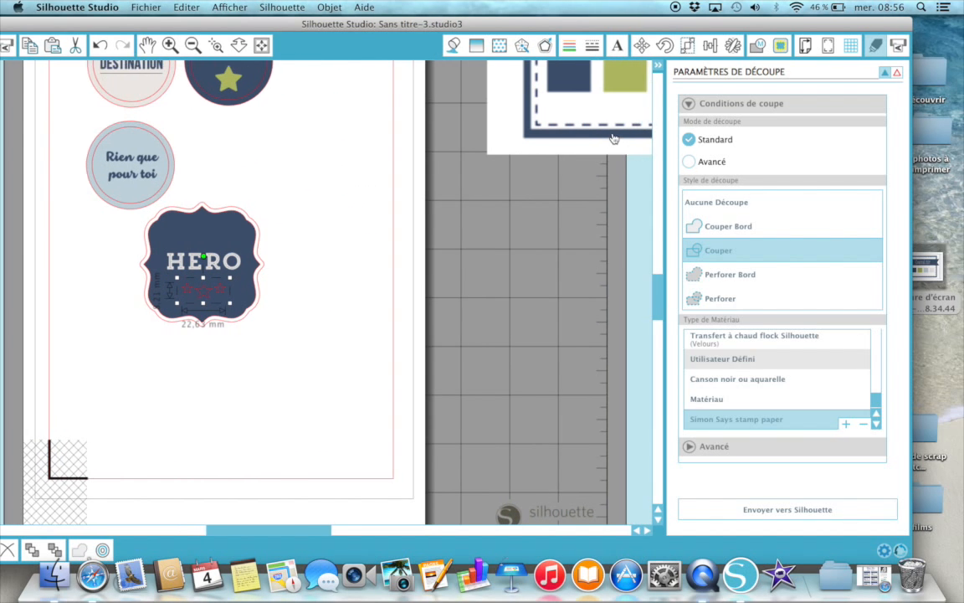
scroll(613, 139, up, 1)
scroll(613, 139, up, 1)
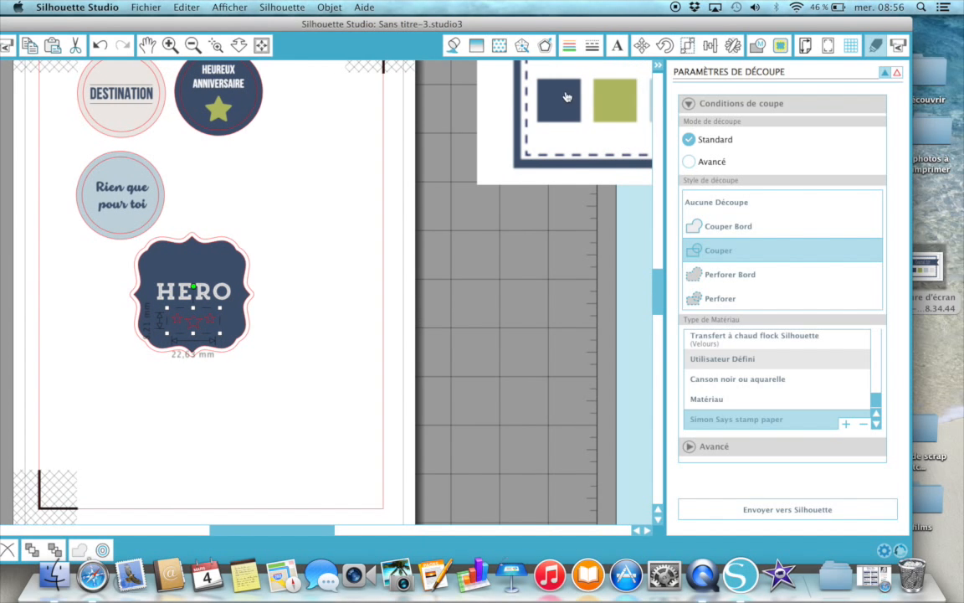
click(452, 44)
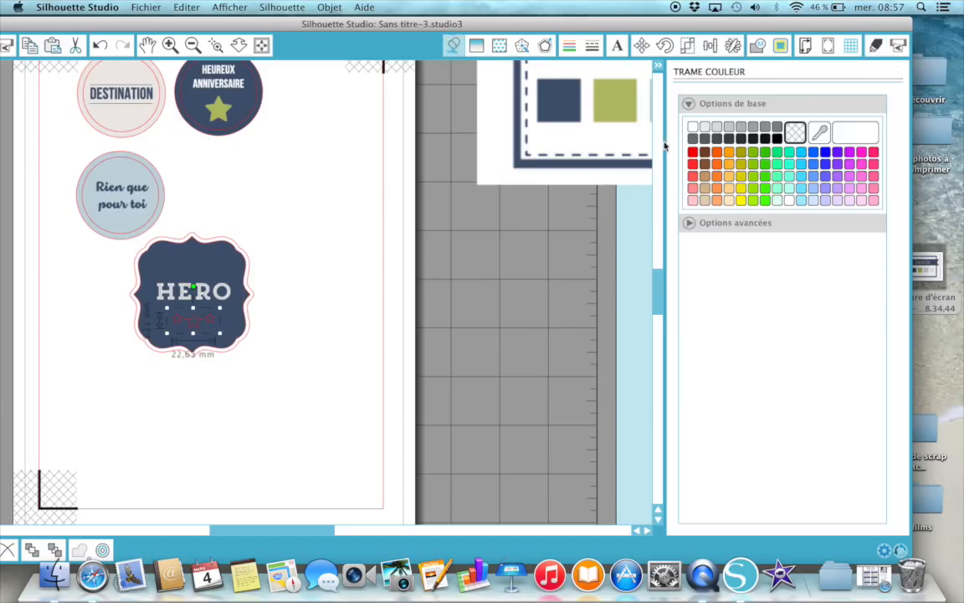
click(819, 133)
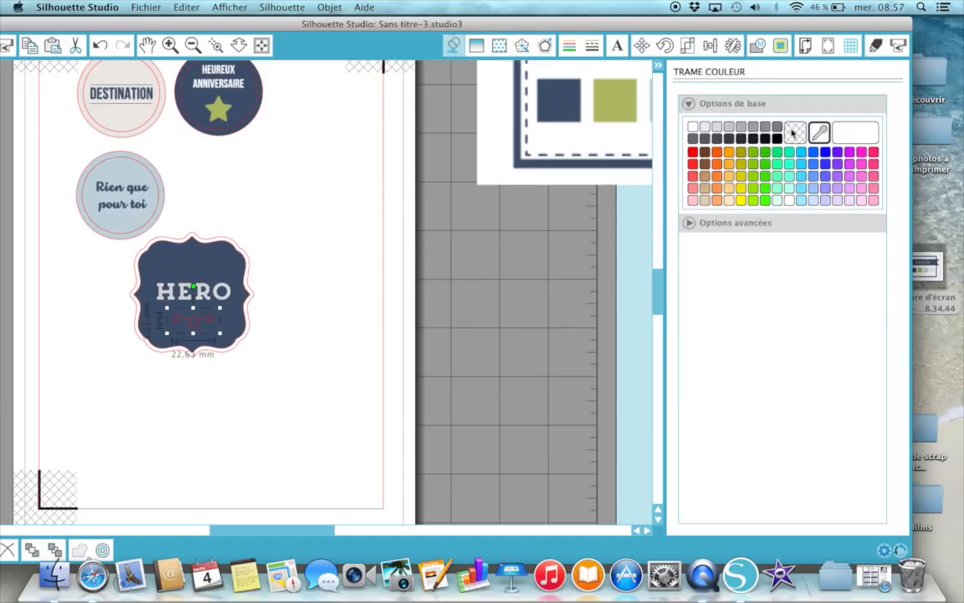
click(618, 101)
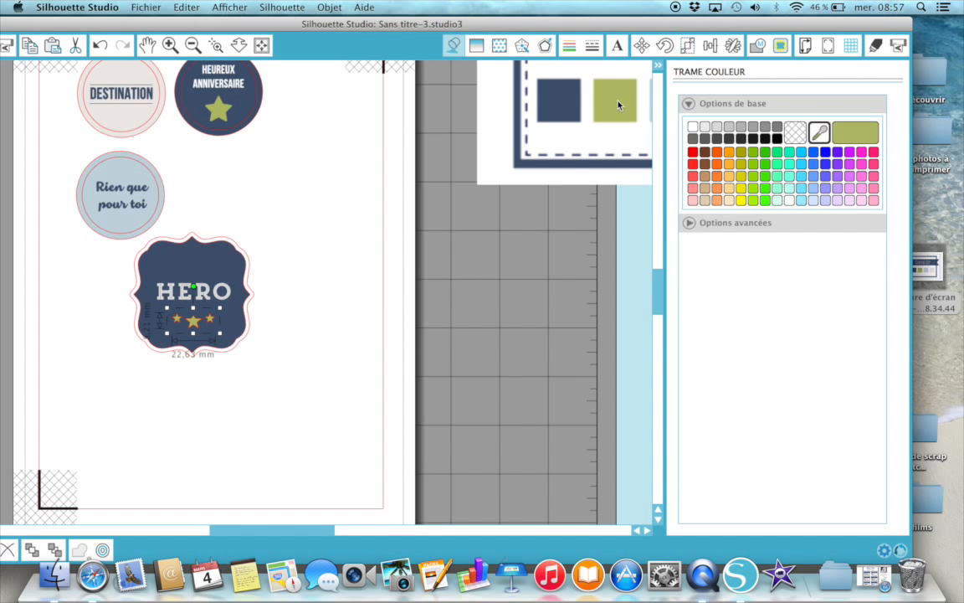
- Set the three stars' line colour to the same olive green sampled from the palette image
click(570, 47)
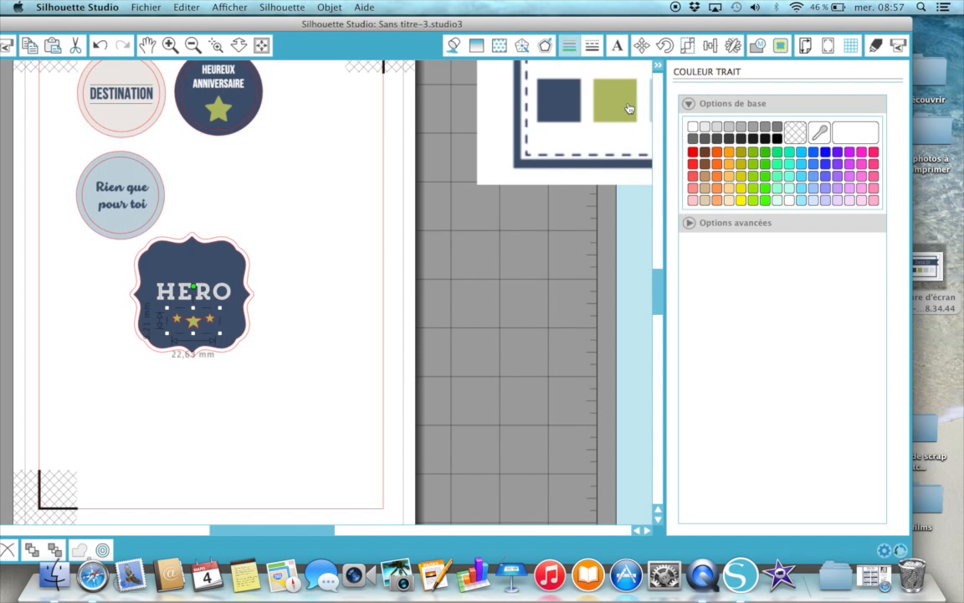
click(820, 134)
click(618, 102)
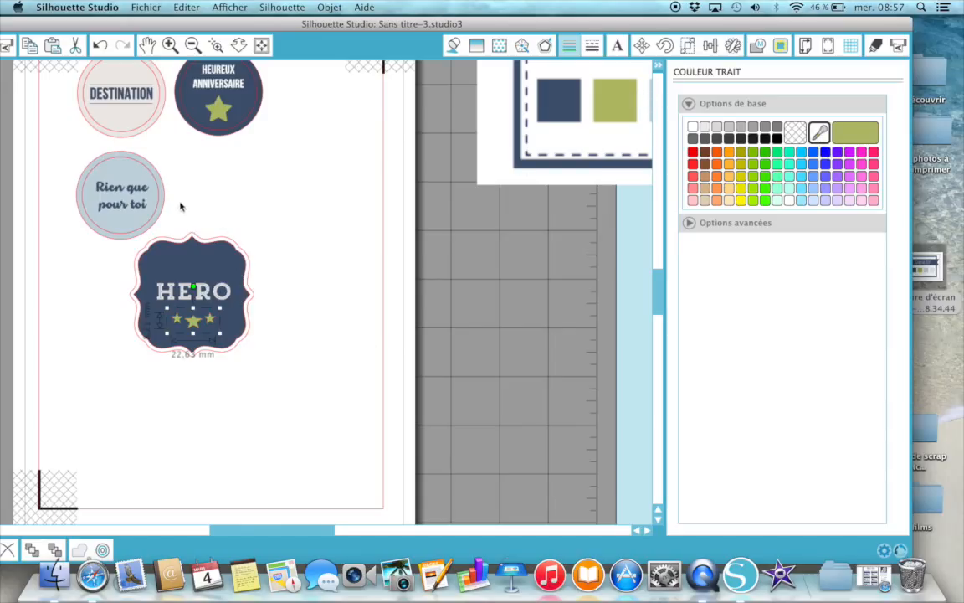
- Align the HERO badge's outlines, word and stars horizontally on their centres with "Aligner Centre"
drag(163, 225, 226, 358)
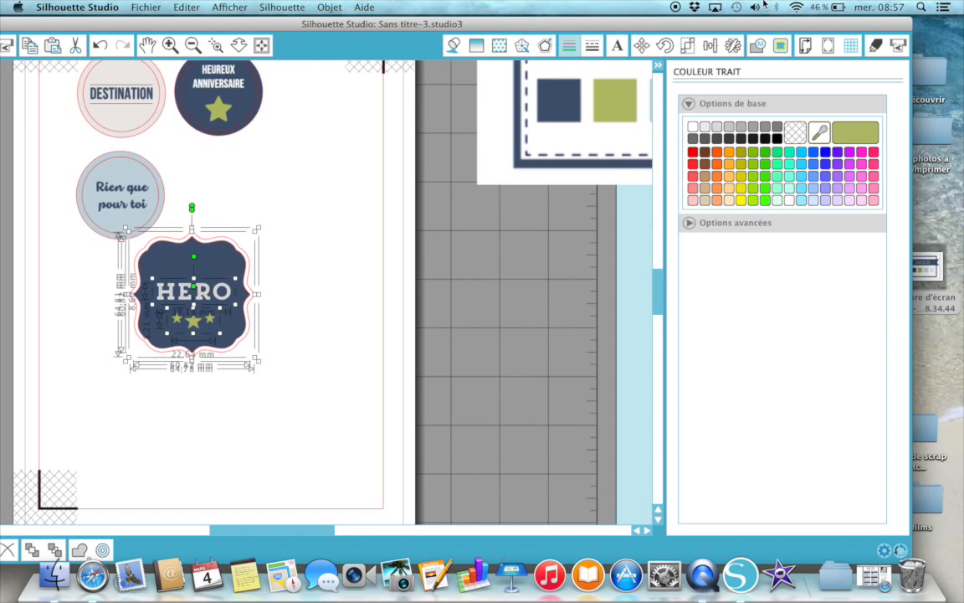
click(710, 50)
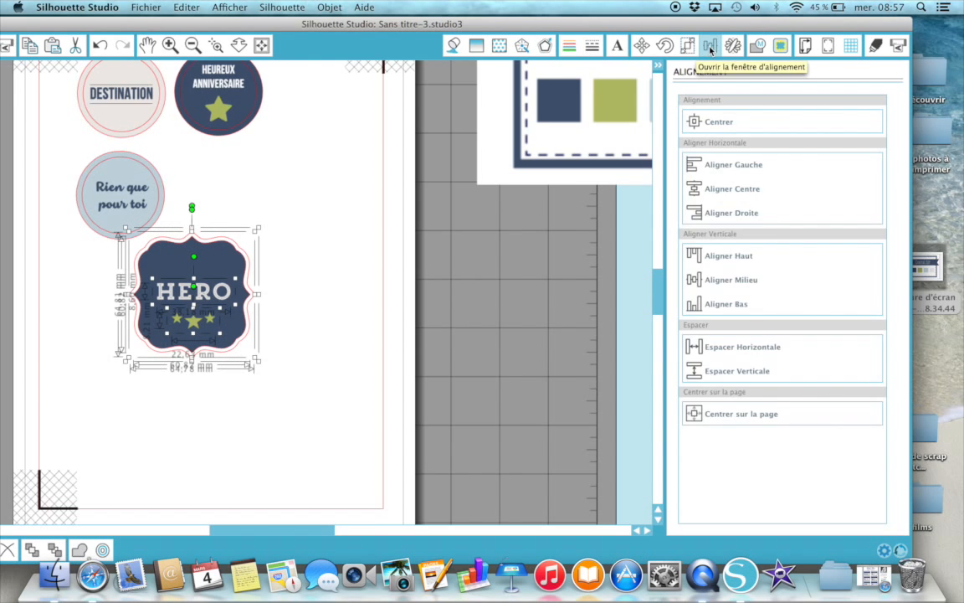
click(725, 193)
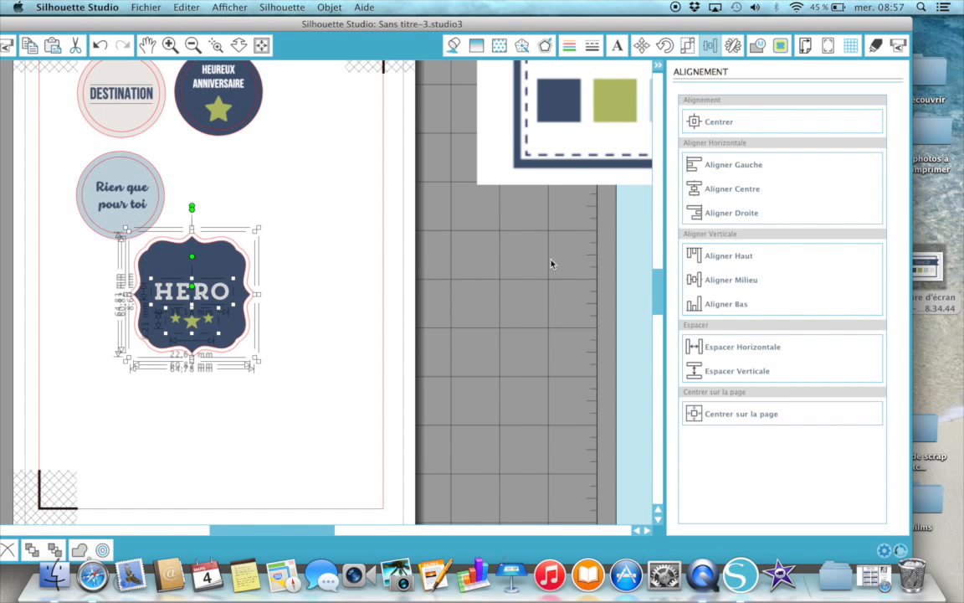
click(312, 369)
- Set the HERO badge's three stars to "Aucune Découpe" and turn off the cut-line preview
click(190, 326)
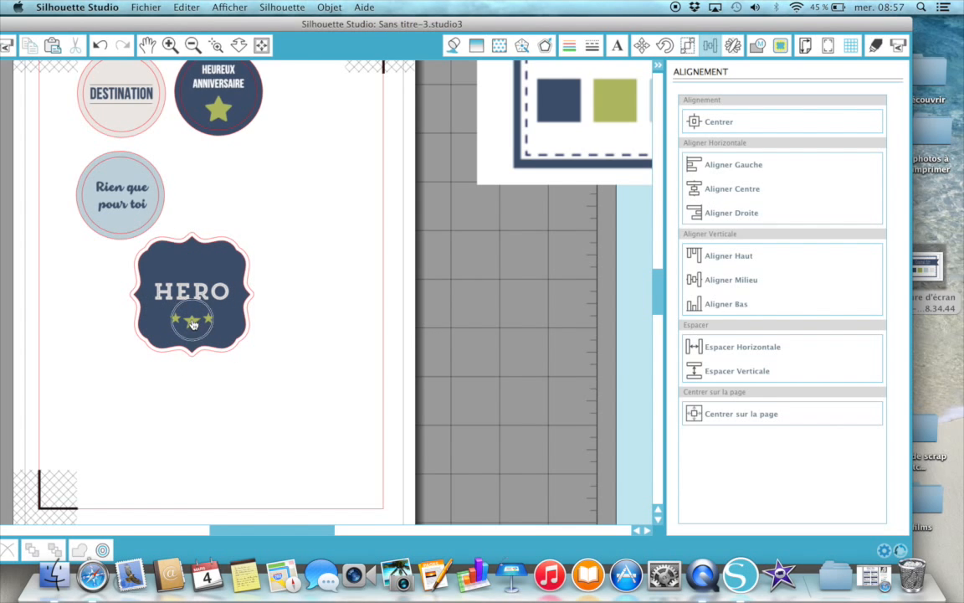
click(874, 47)
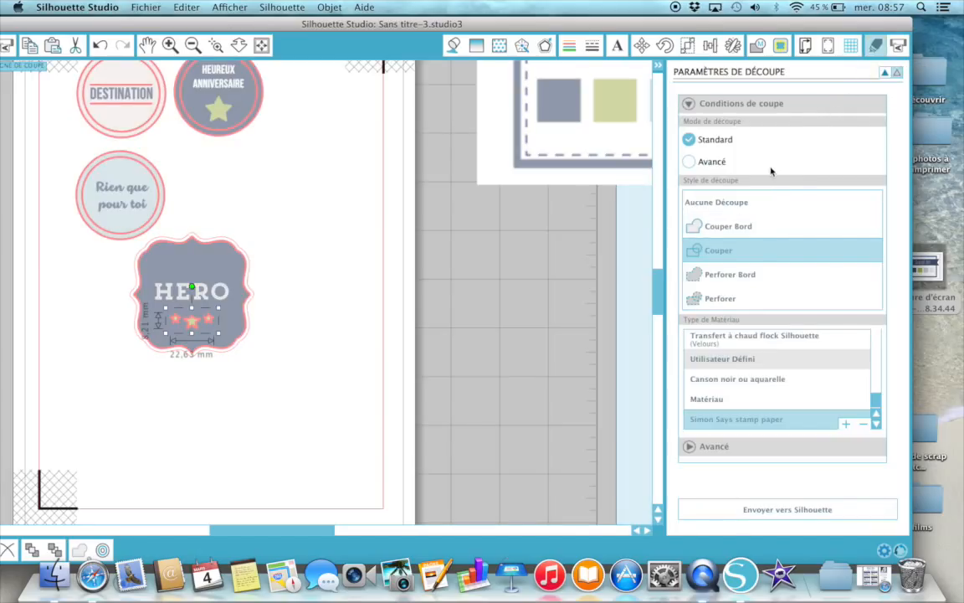
click(722, 202)
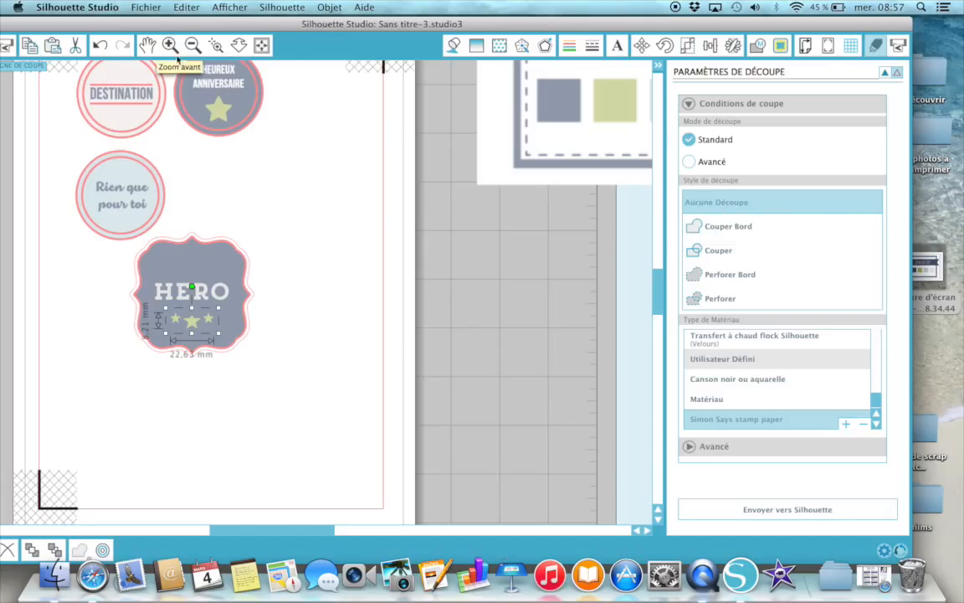
click(884, 75)
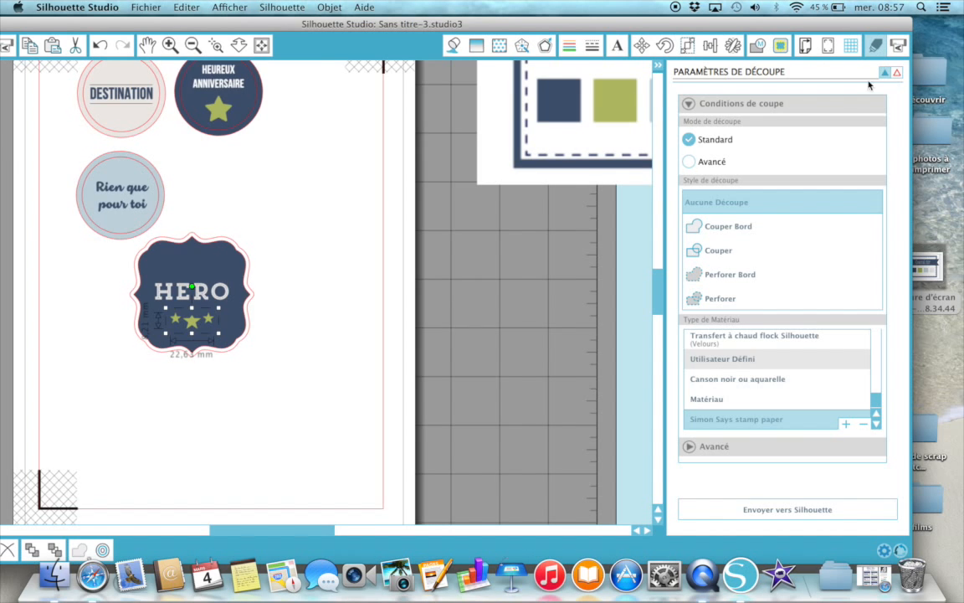
click(344, 267)
- Group the light-blue "Rien que pour toi" badge's circles with its text
scroll(344, 267, left, 2)
scroll(344, 267, up, 2)
scroll(344, 267, up, 1)
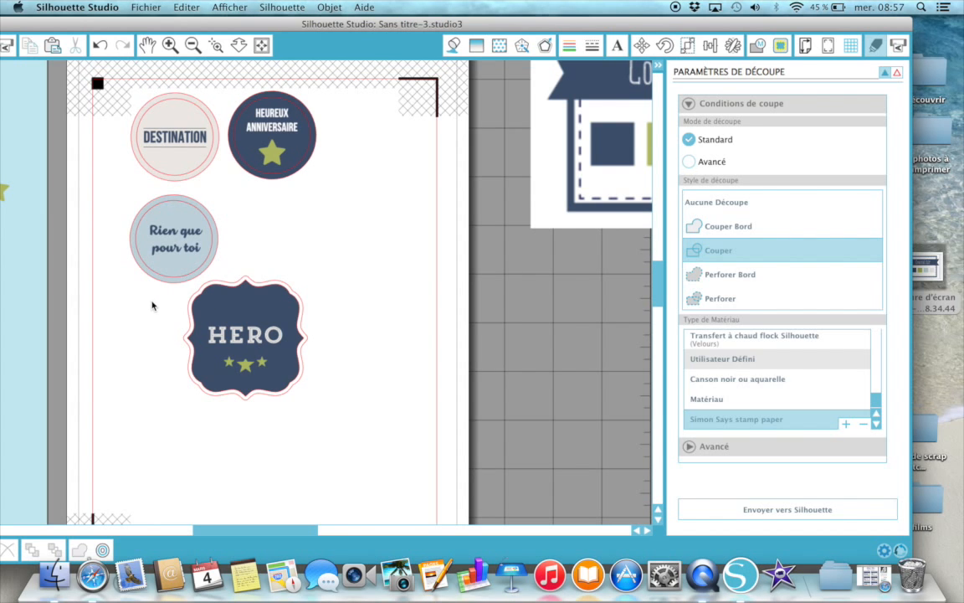
click(162, 221)
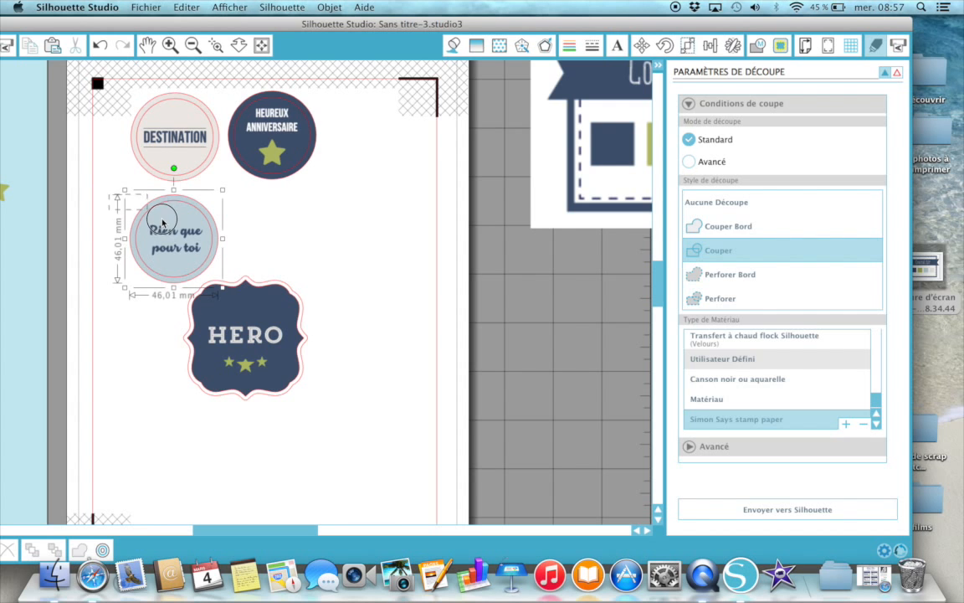
drag(163, 222, 199, 260)
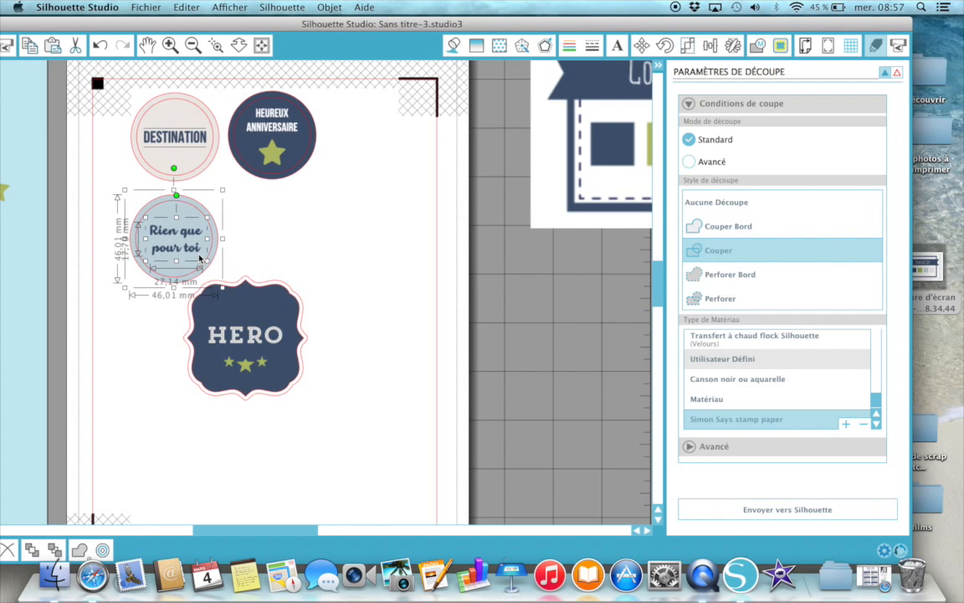
right_click(201, 260)
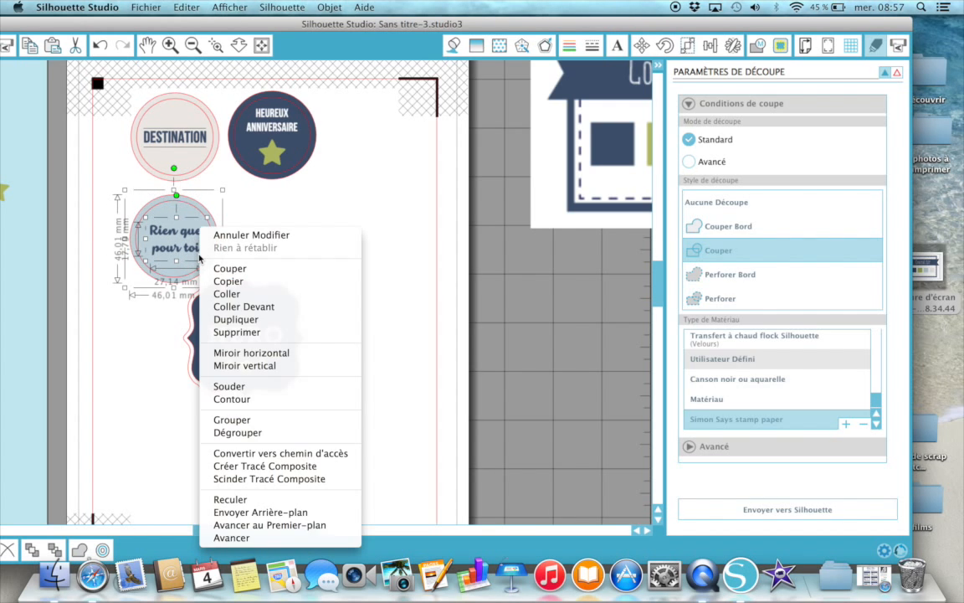
click(216, 421)
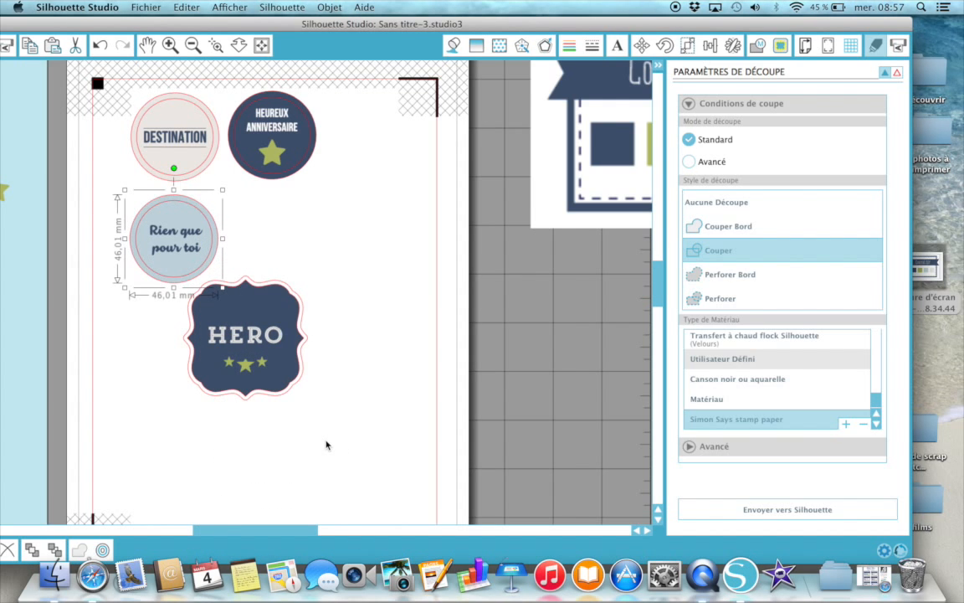
- Duplicate the "Rien que pour toi" badge four times, two copies to its right and two going down from the last one
key(super+d)
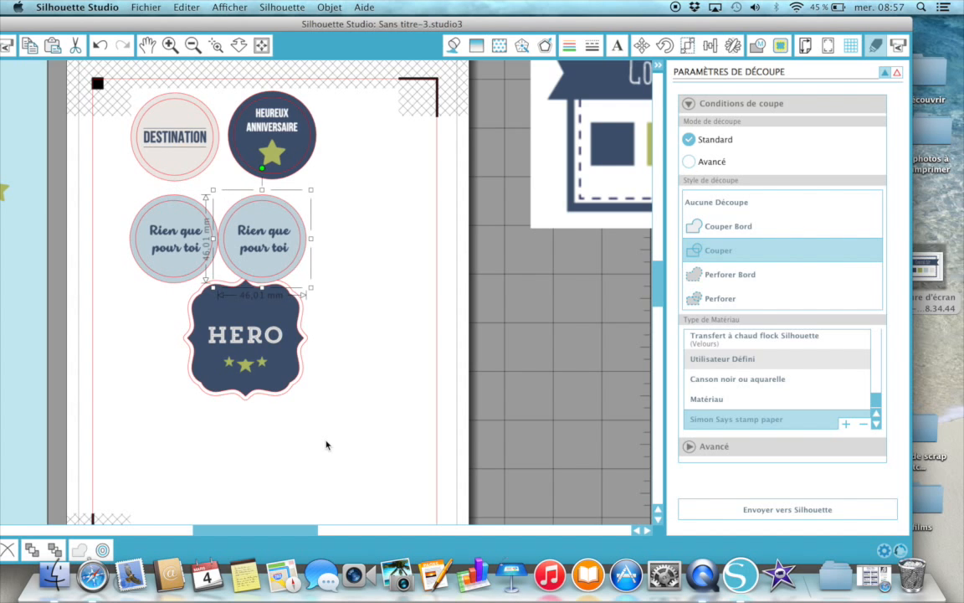
key(super+d)
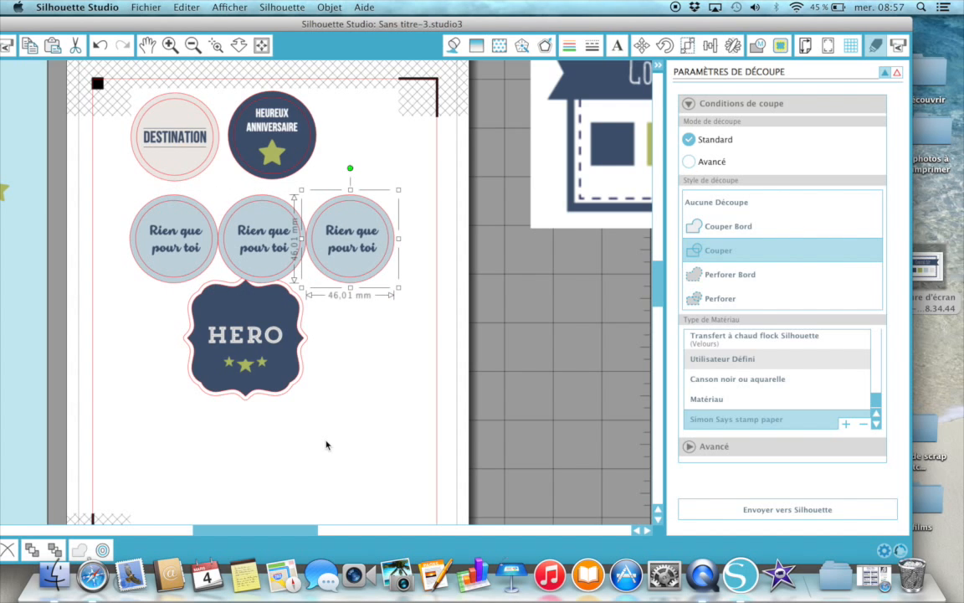
key(super+d)
key(super+d)
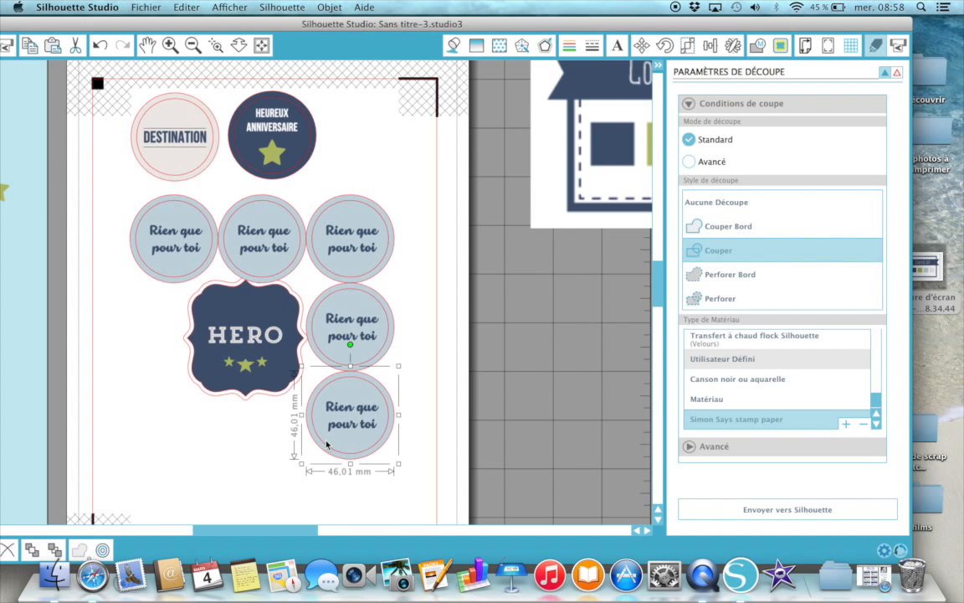
click(273, 315)
drag(273, 315, 253, 331)
key(super+z)
- Group the HERO badge's navy shape with its surrounding outlines
click(151, 323)
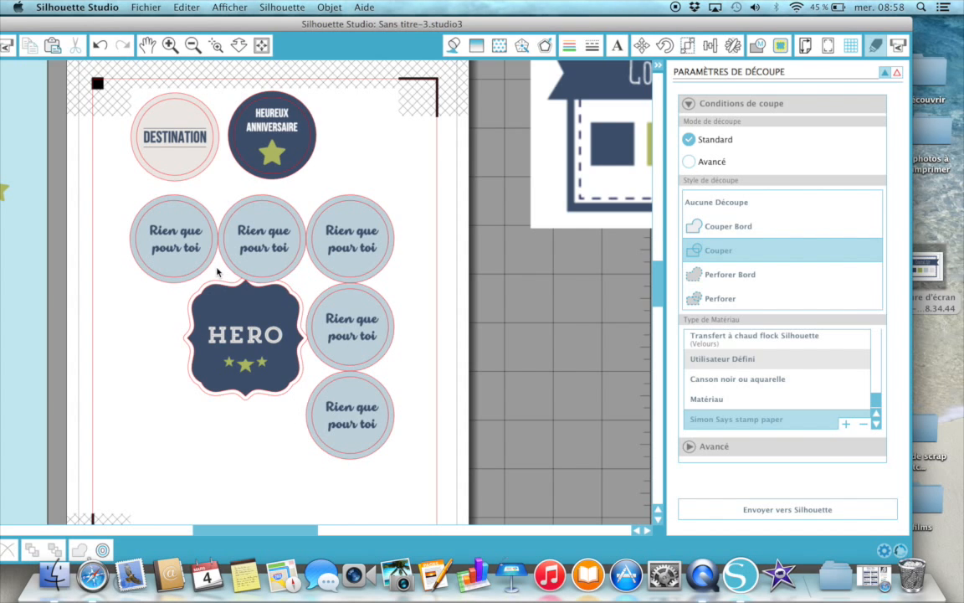
click(219, 332)
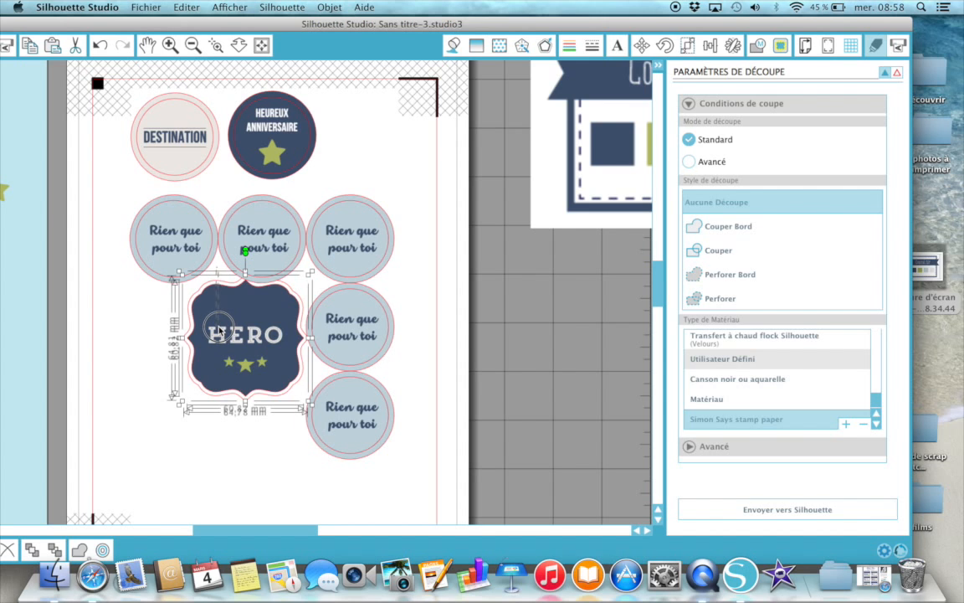
key(super+g)
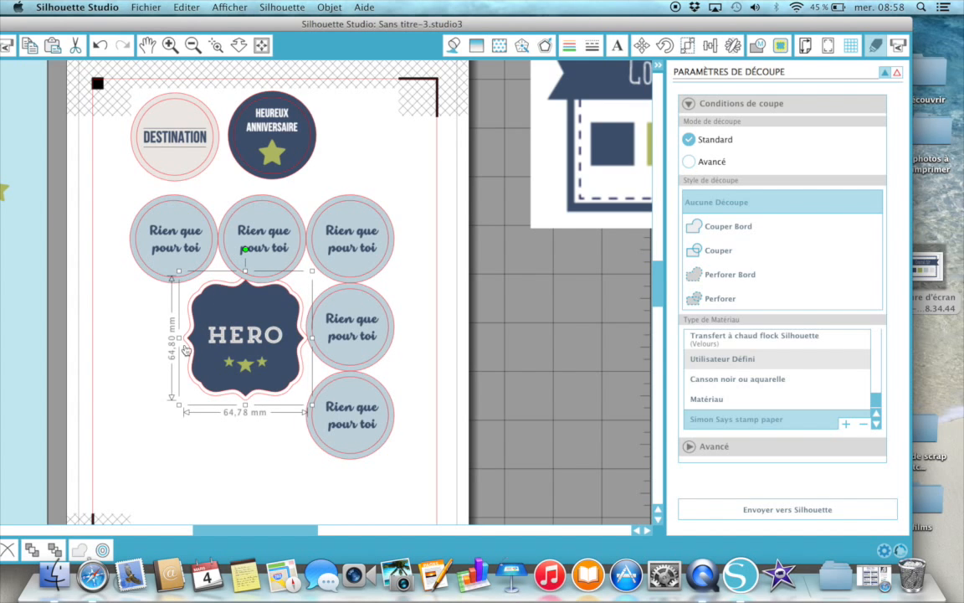
click(157, 402)
click(242, 337)
drag(242, 337, 166, 355)
key(super+z)
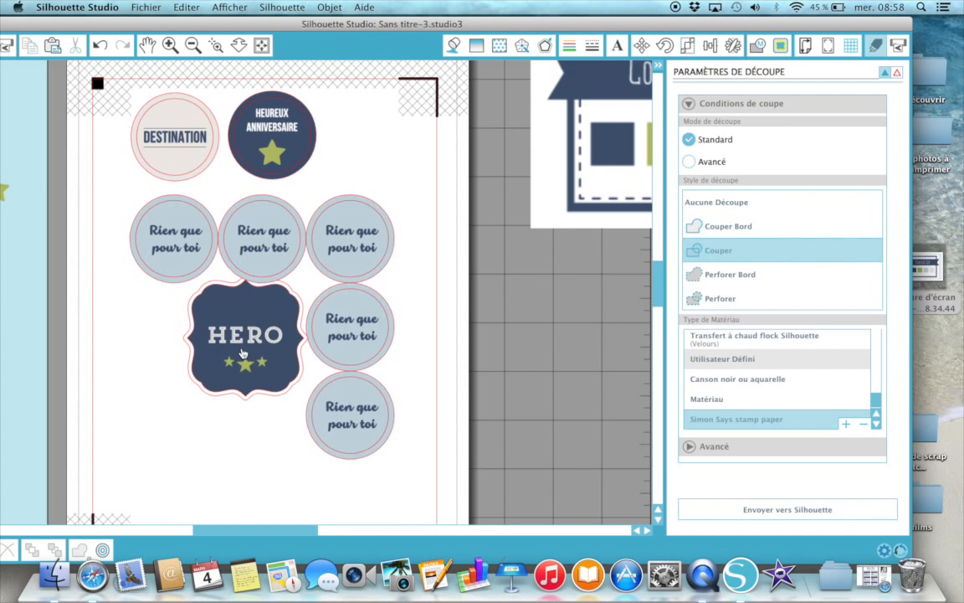
- Group the HERO badge's shape with its word and the three stars
click(191, 306)
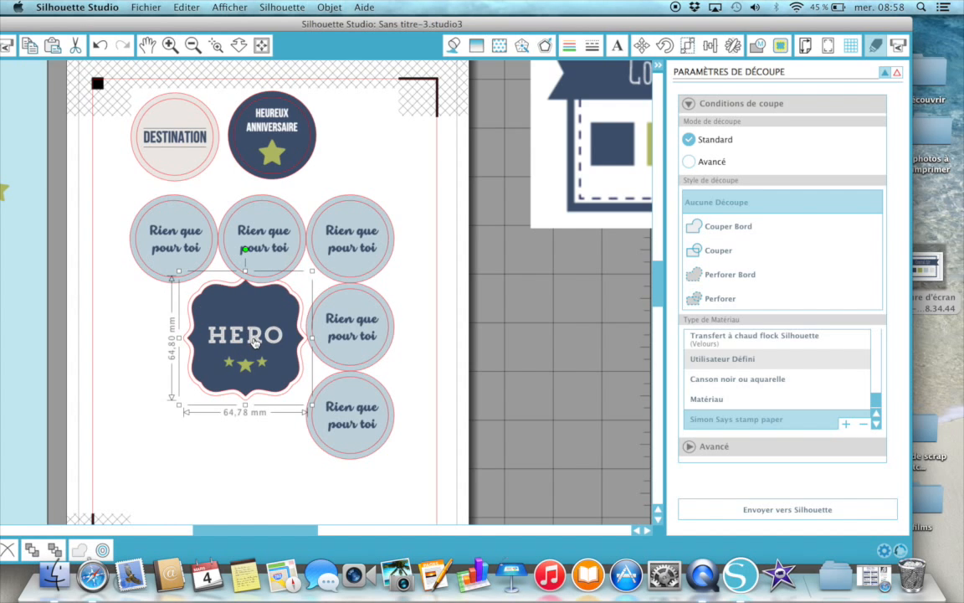
shift+click(254, 339)
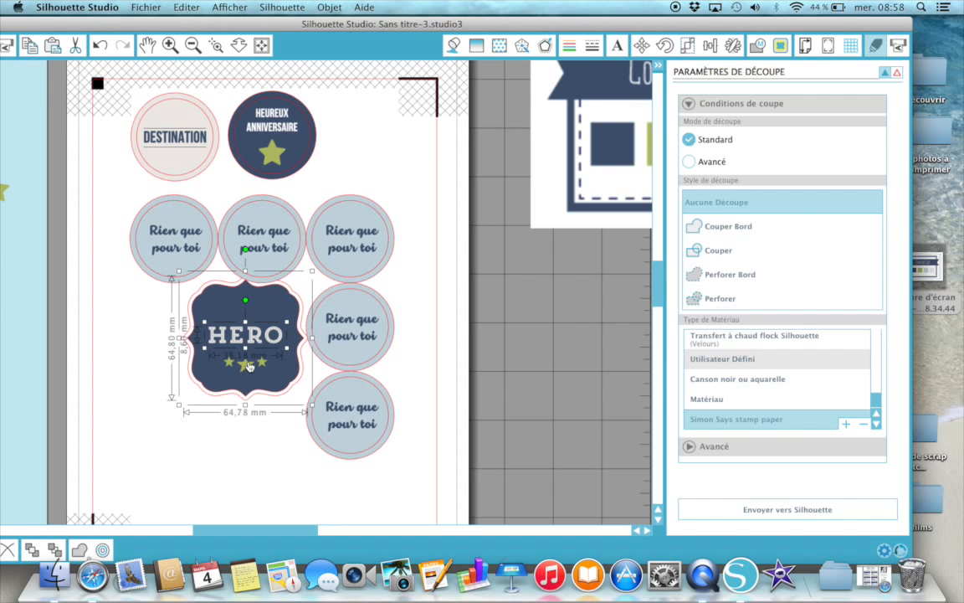
shift+click(250, 365)
key(super+g)
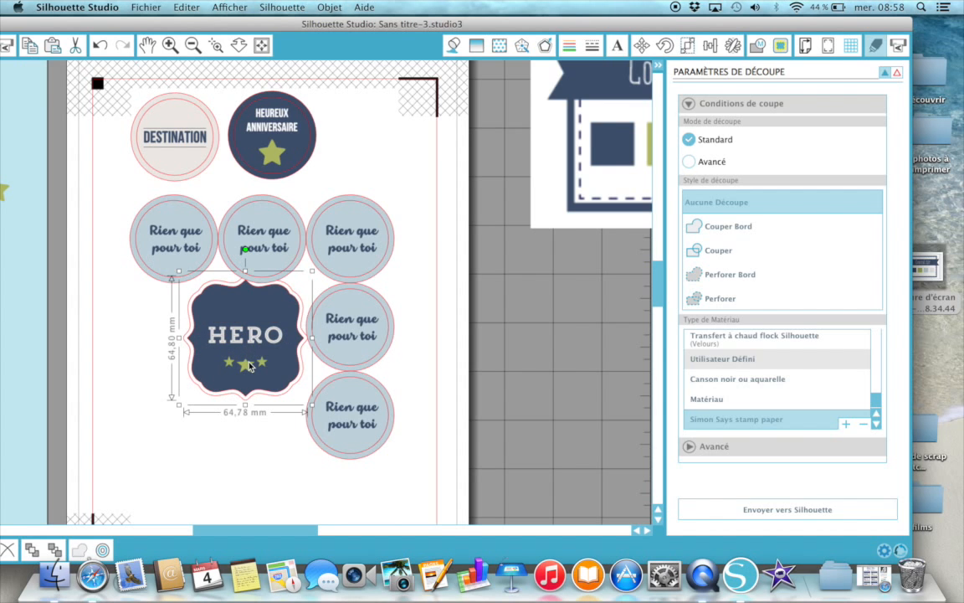
- Move the HERO badge below the first "Rien que pour toi" circle, clear of the other badges, and duplicate it directly below
drag(251, 308, 182, 334)
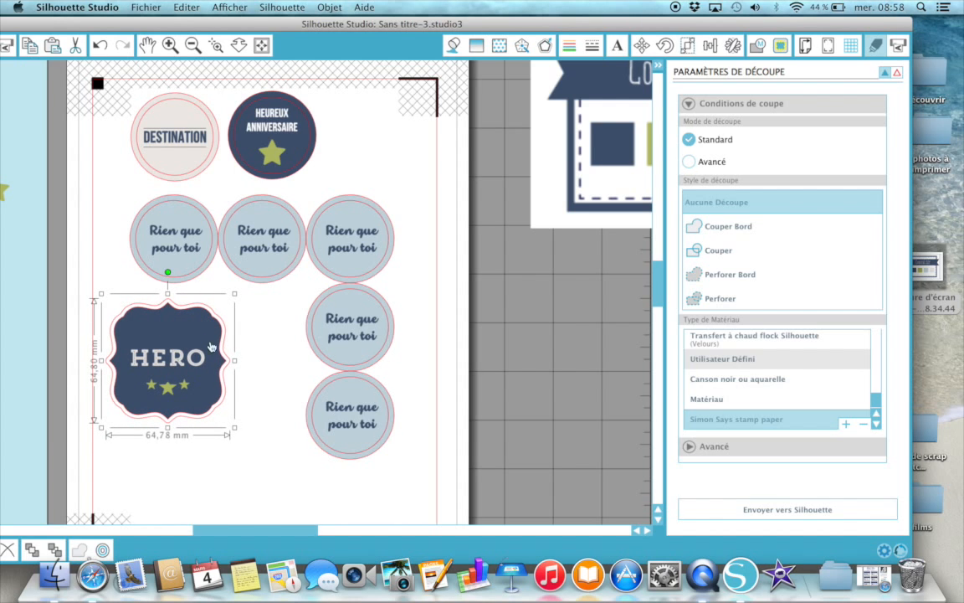
key(super+d)
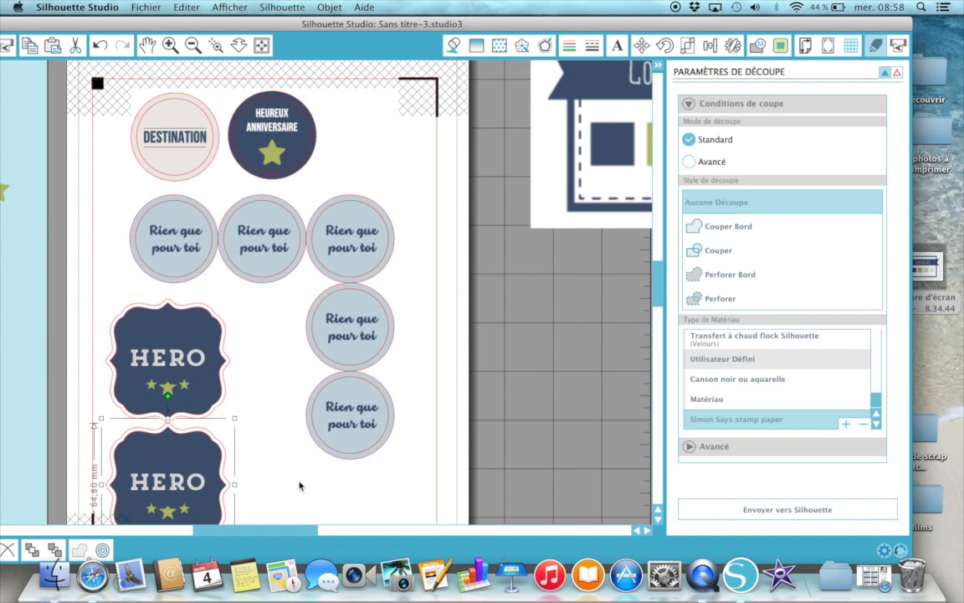
- Shift the lower HERO copy to the right, clear of the hatched area around the page's lower-left registration mark
scroll(299, 485, down, 2)
scroll(300, 486, down, 1)
scroll(300, 484, up, 2)
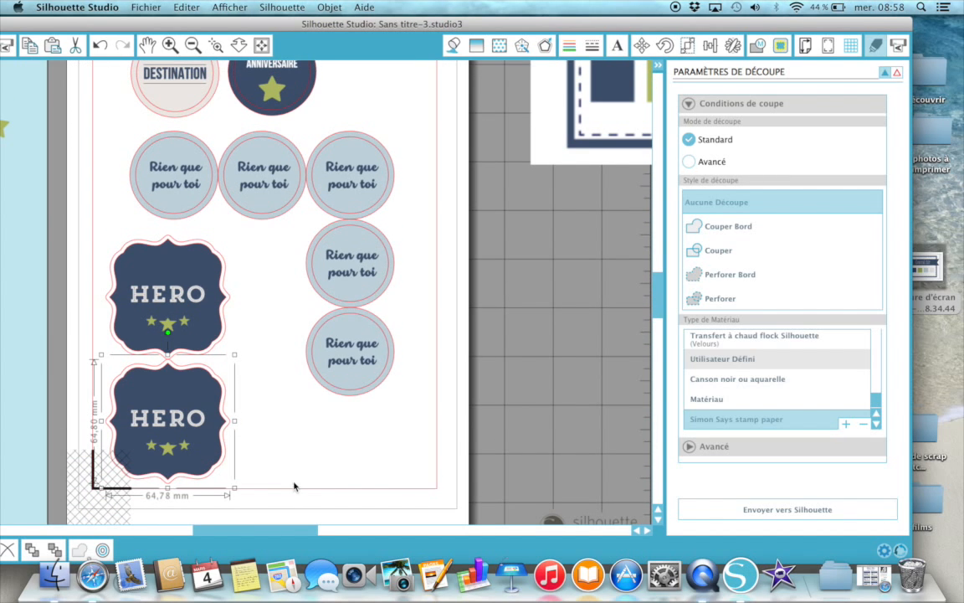
drag(154, 419, 184, 419)
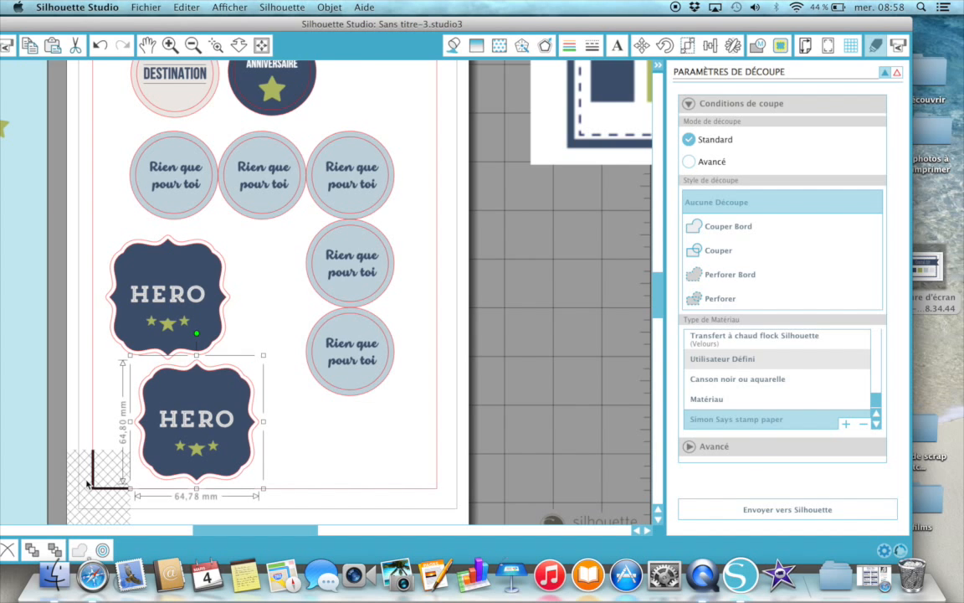
click(332, 447)
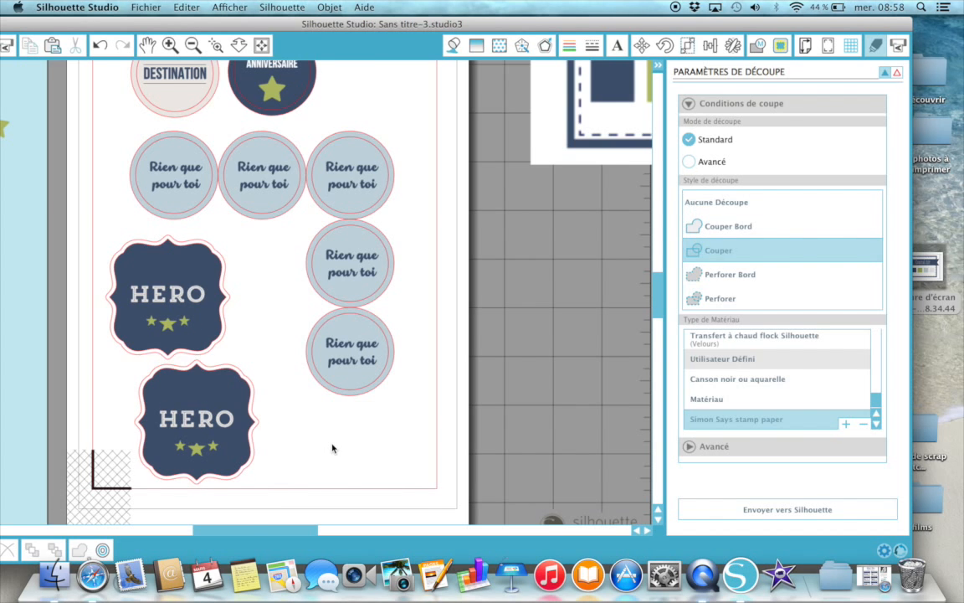
scroll(335, 443, up, 3)
scroll(341, 435, down, 2)
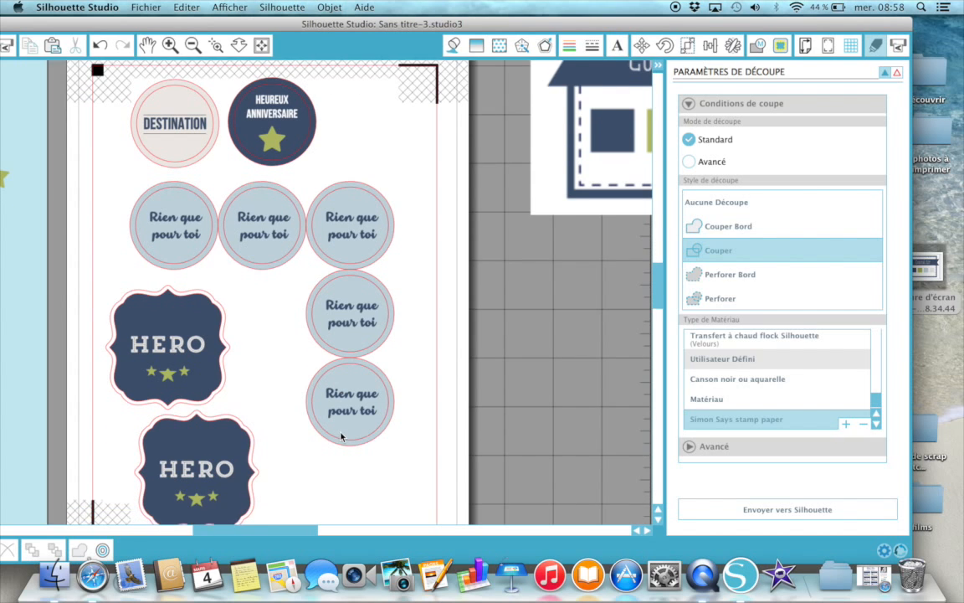